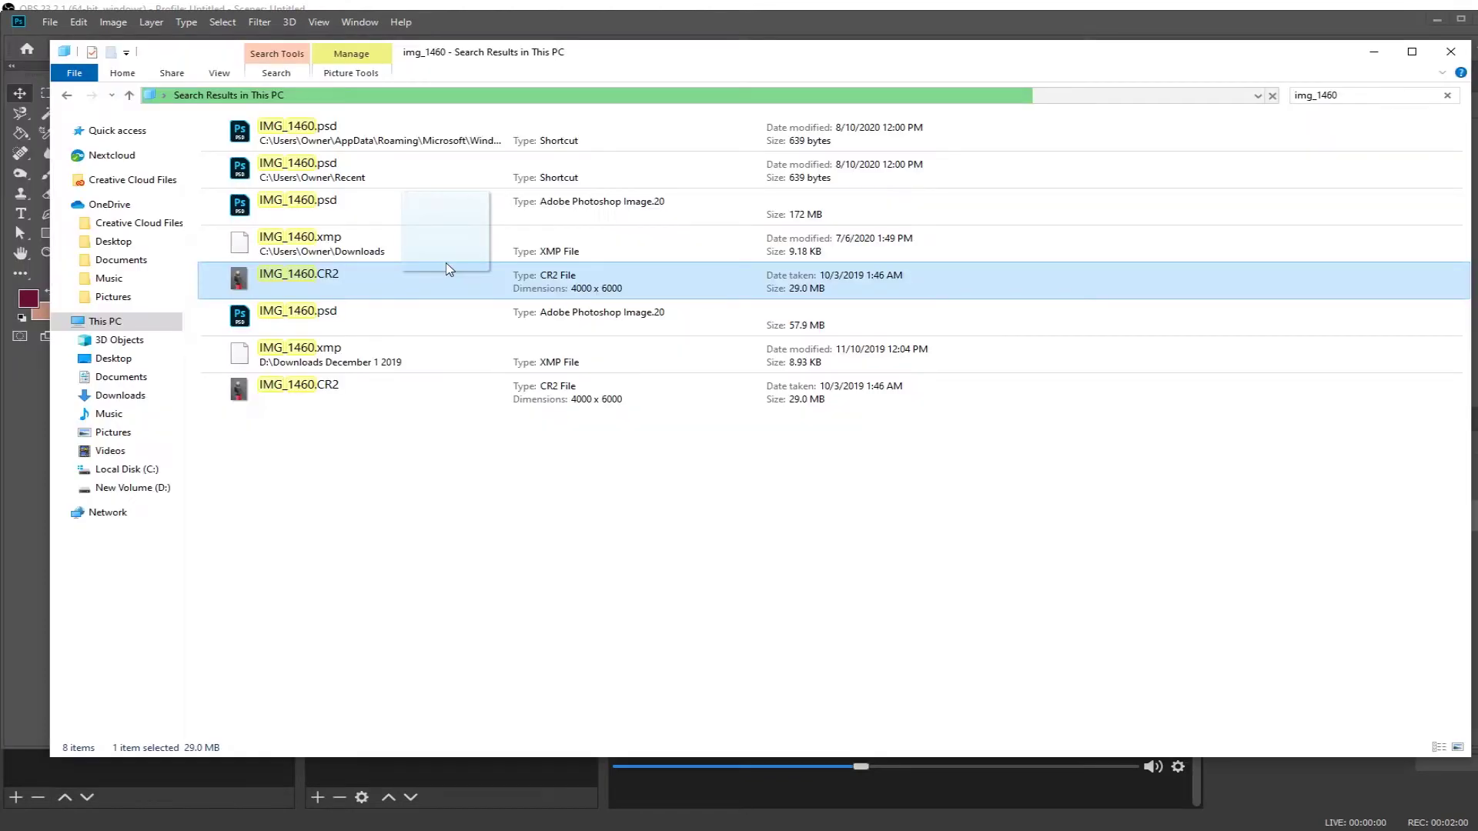
# - Place the IMG_1460.CR2 photo in the Flower Face Video Photoshop document at 252.84% scale and move it down to show the whole head
pyautogui.hotkey('alt', 'Tab')
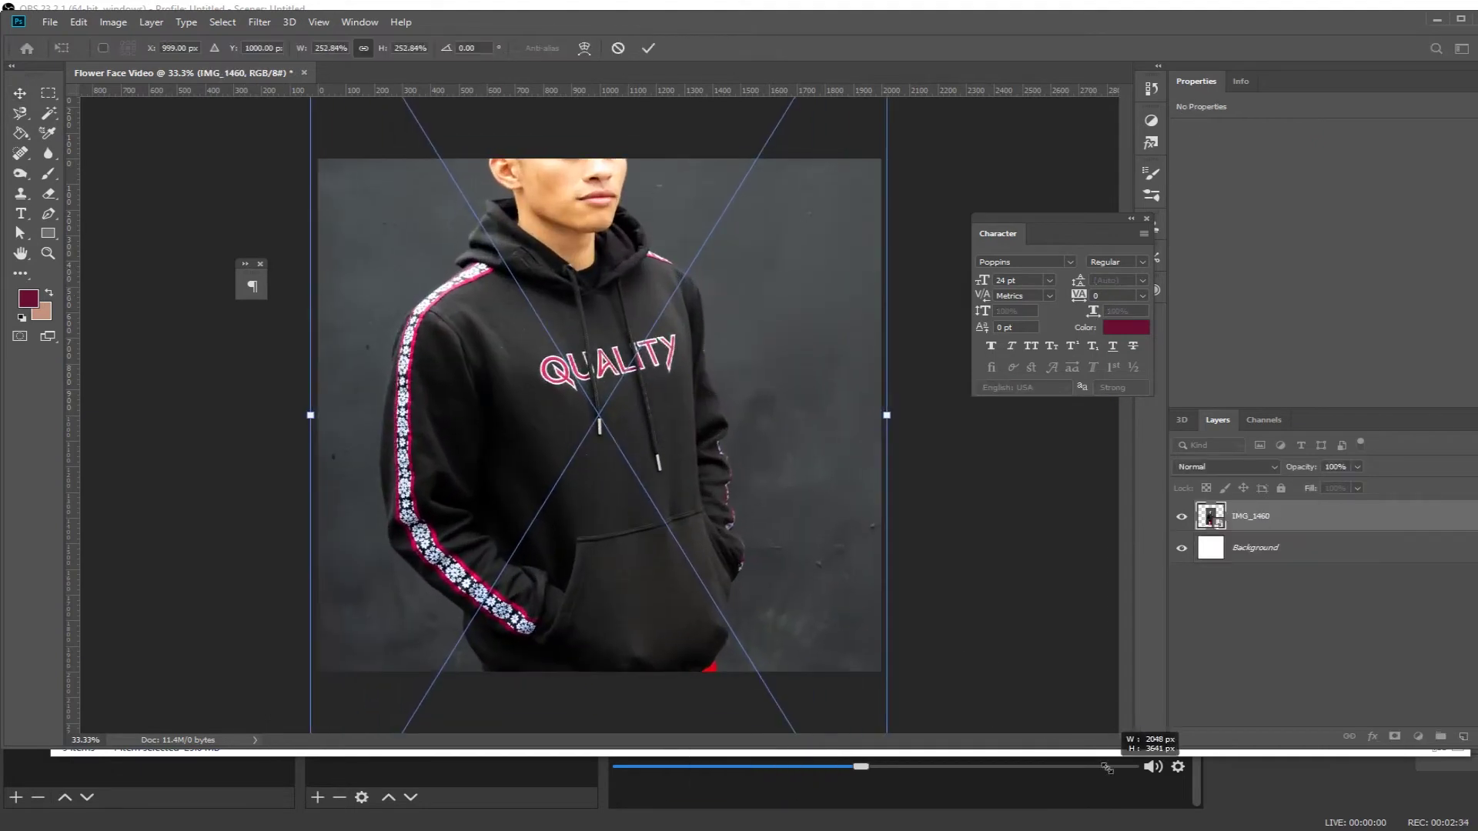
pyautogui.press('Return')
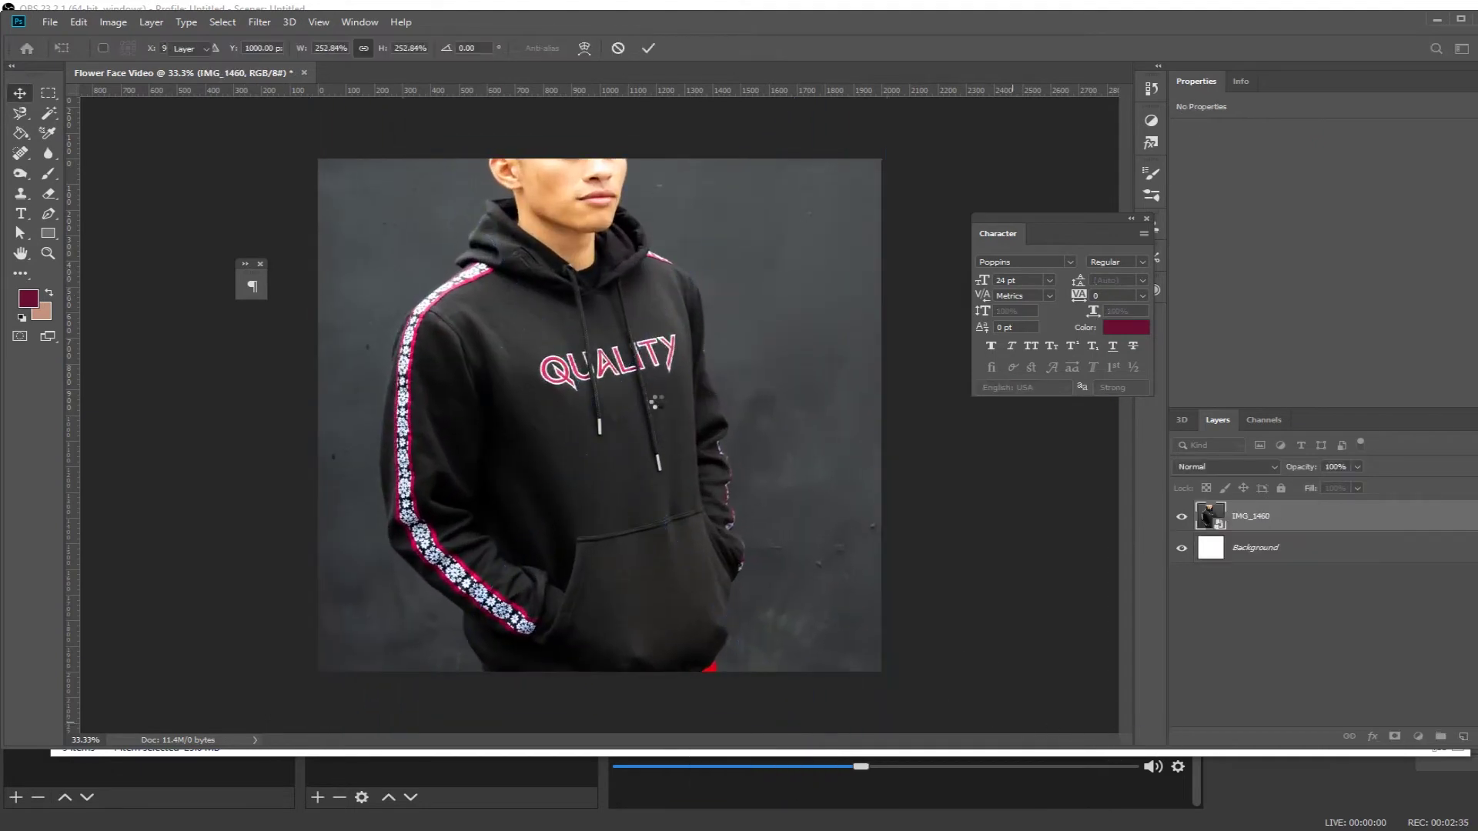
pyautogui.moveTo(596, 300); pyautogui.dragTo(597, 479)
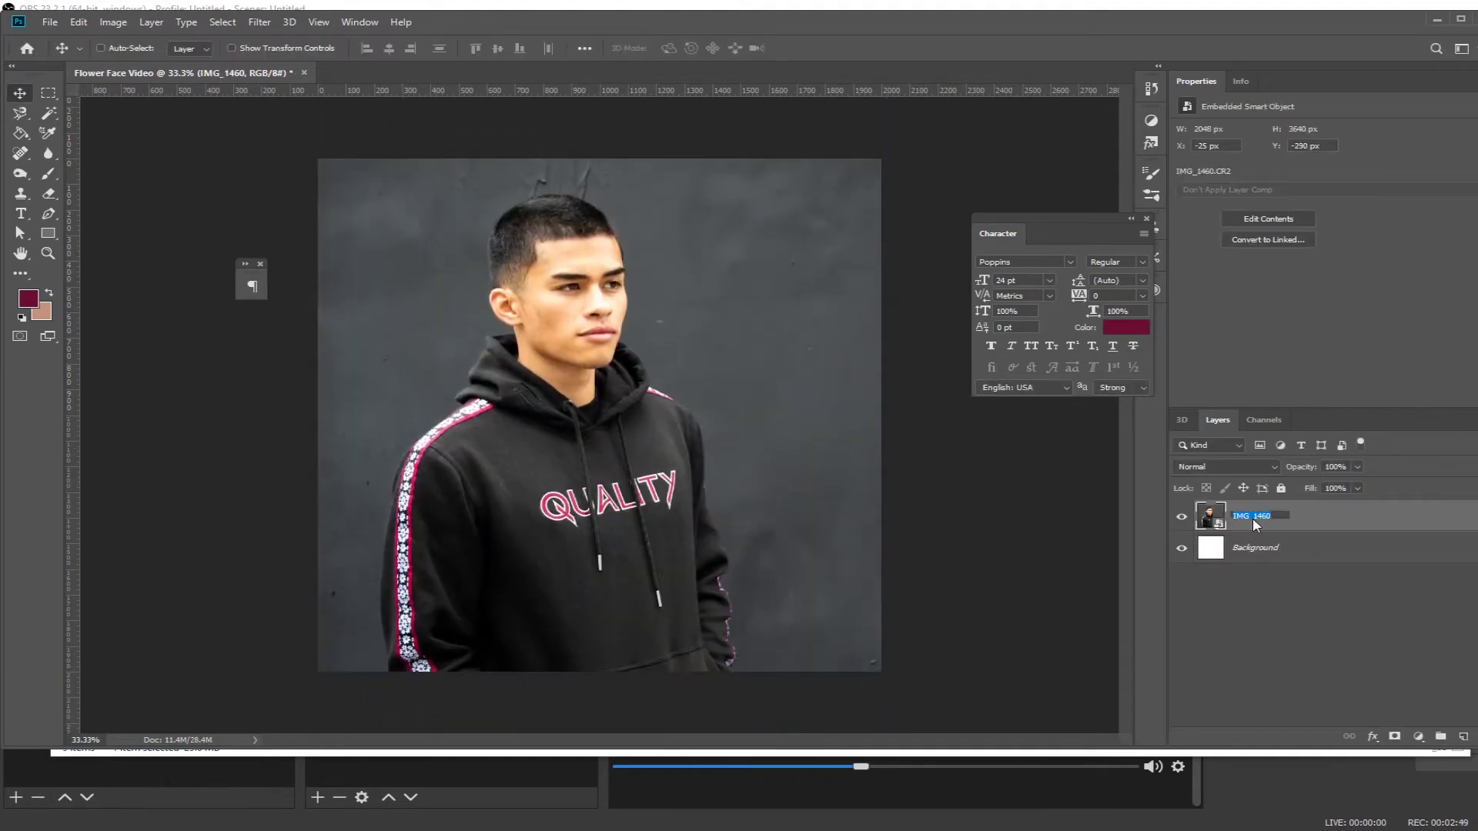
# - Rename the placed photo layer to Background, then duplicate it and name the copy Red
pyautogui.write('Background')
pyautogui.press('Return')
pyautogui.hotkey('ctrl', 'j')
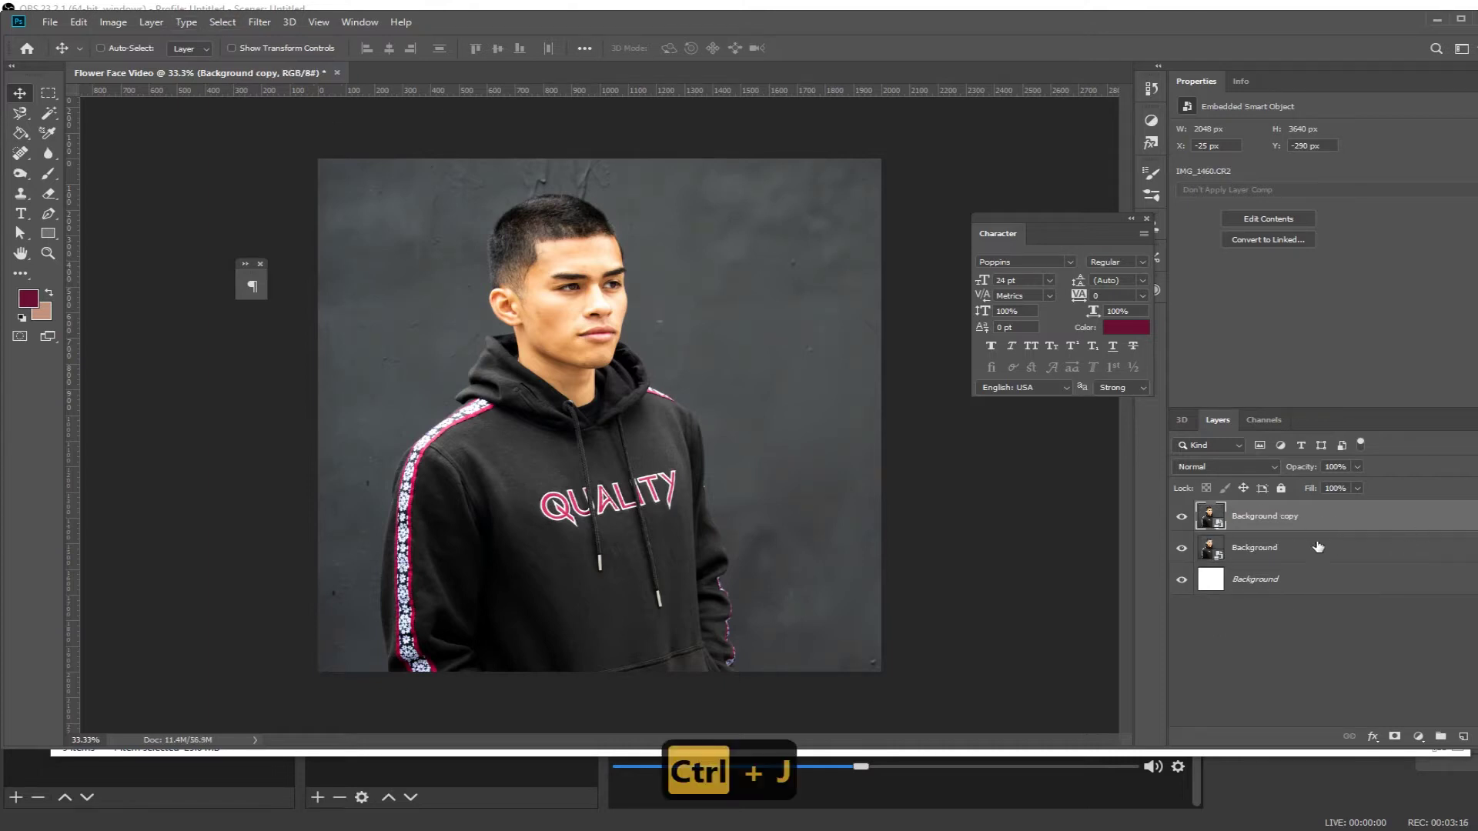
pyautogui.click(1262, 517)
pyautogui.write('Red')
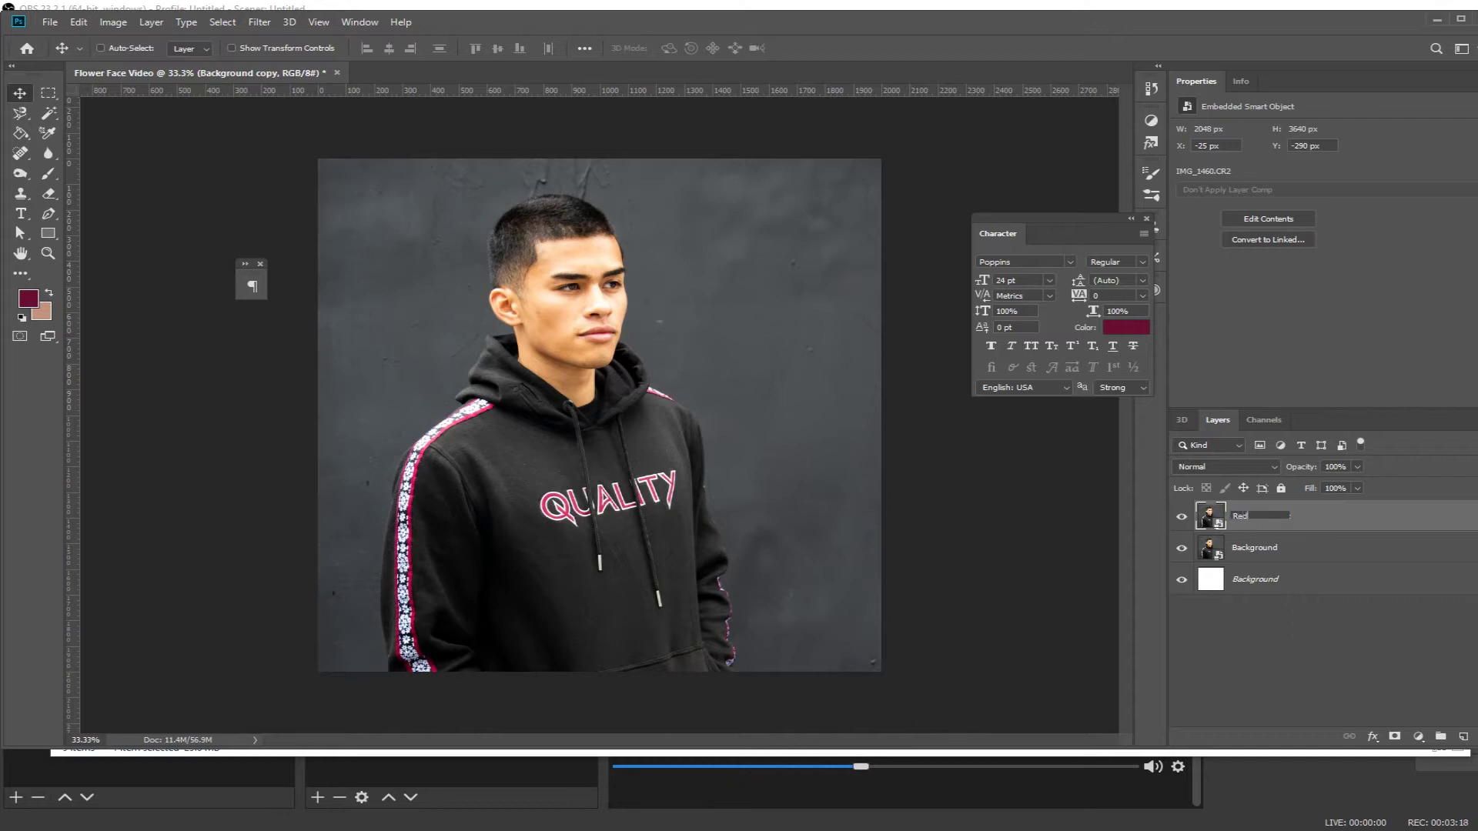
pyautogui.press('Return')
# - Hide the Red layer and fully desaturate the Background photo layer with a Hue/Saturation adjustment
pyautogui.click(1182, 516)
pyautogui.click(1255, 547)
pyautogui.click(113, 21)
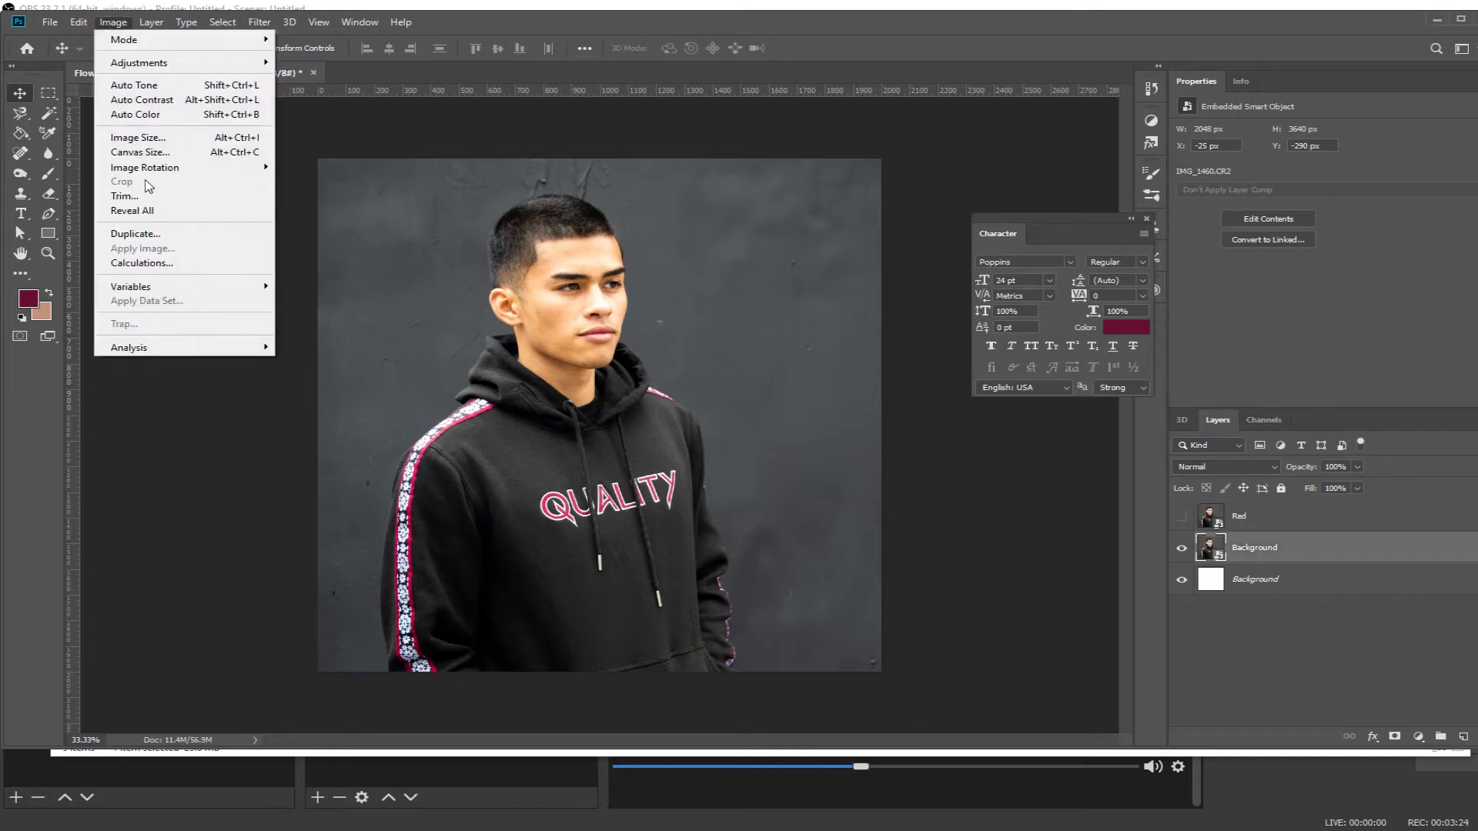
pyautogui.moveTo(154, 63)
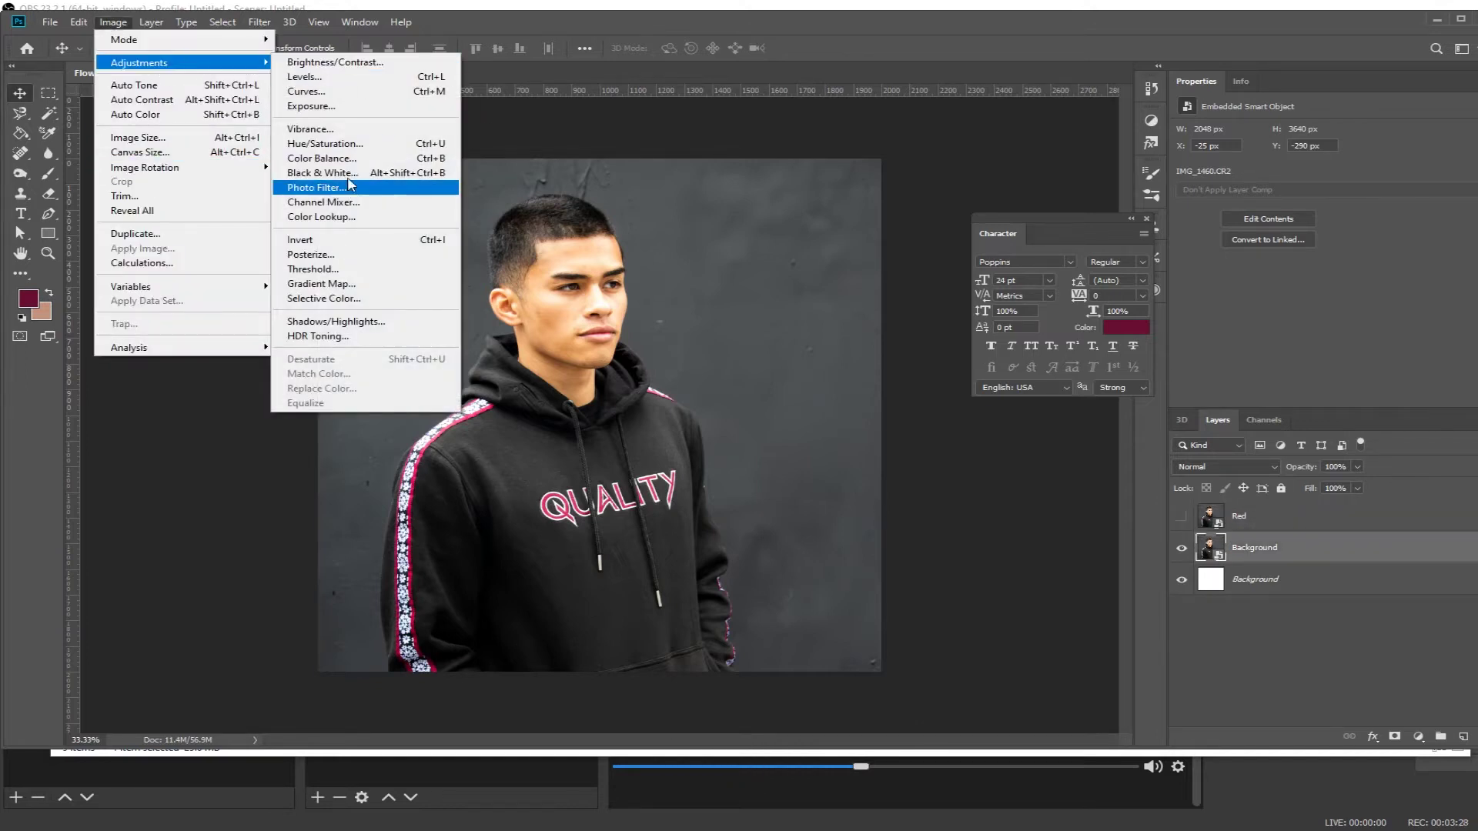
pyautogui.click(331, 143)
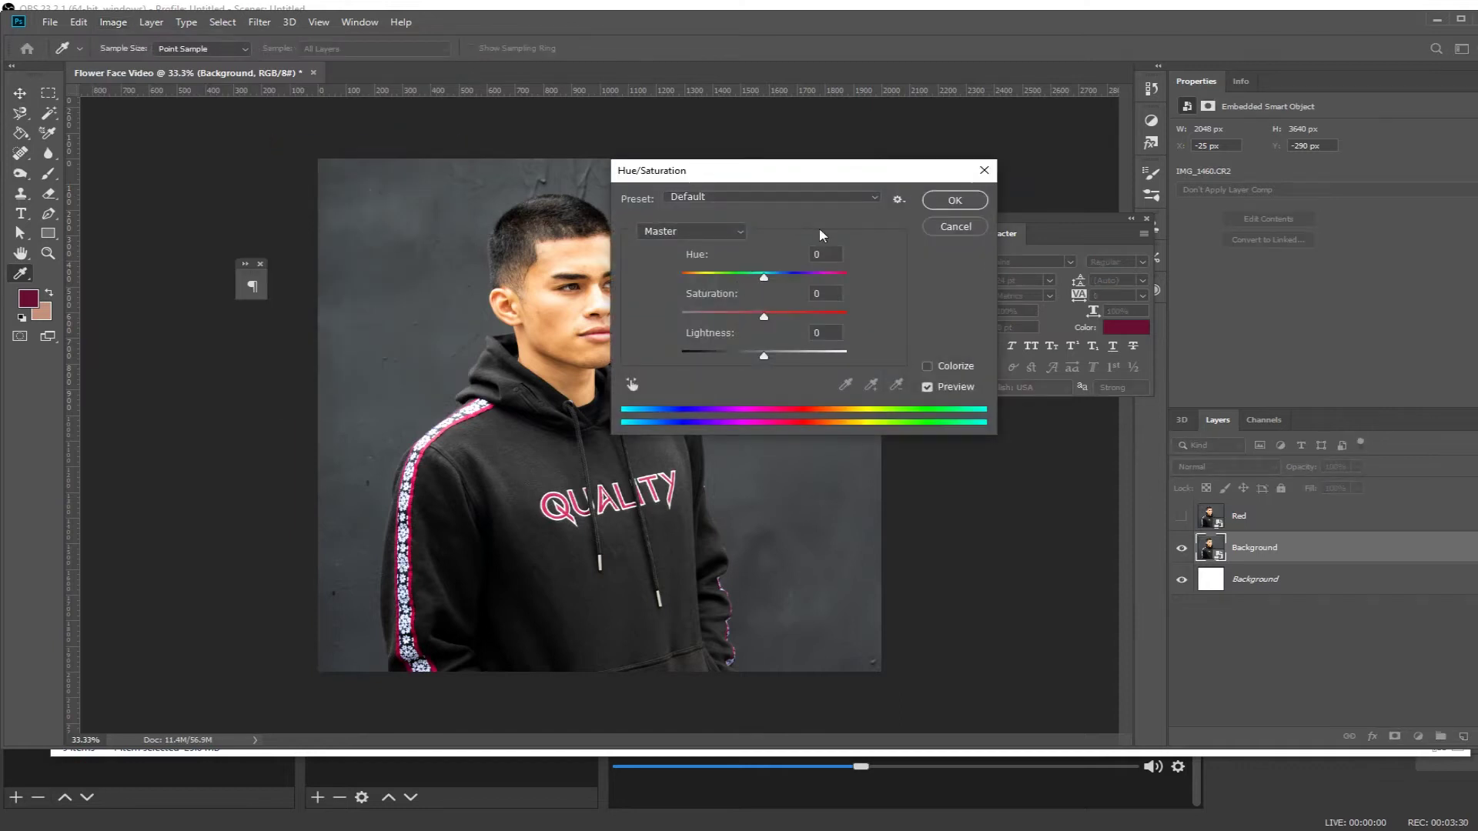
pyautogui.moveTo(764, 319); pyautogui.dragTo(682, 312)
pyautogui.click(955, 200)
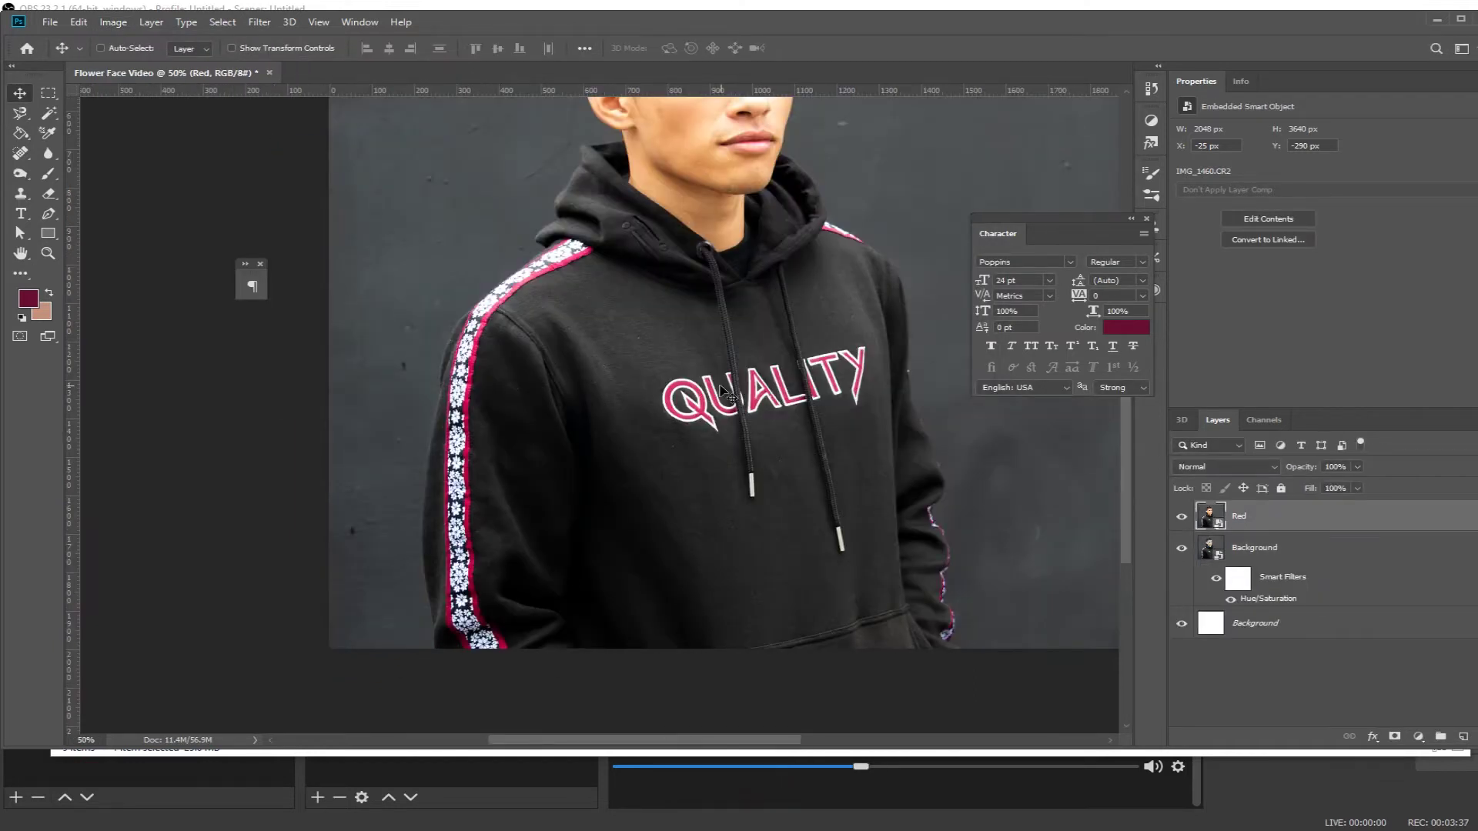
# - Select the pink of the QUALITY lettering on the Red layer with Color Range at fuzziness 128 and turn the selection into a layer mask
pyautogui.click(222, 21)
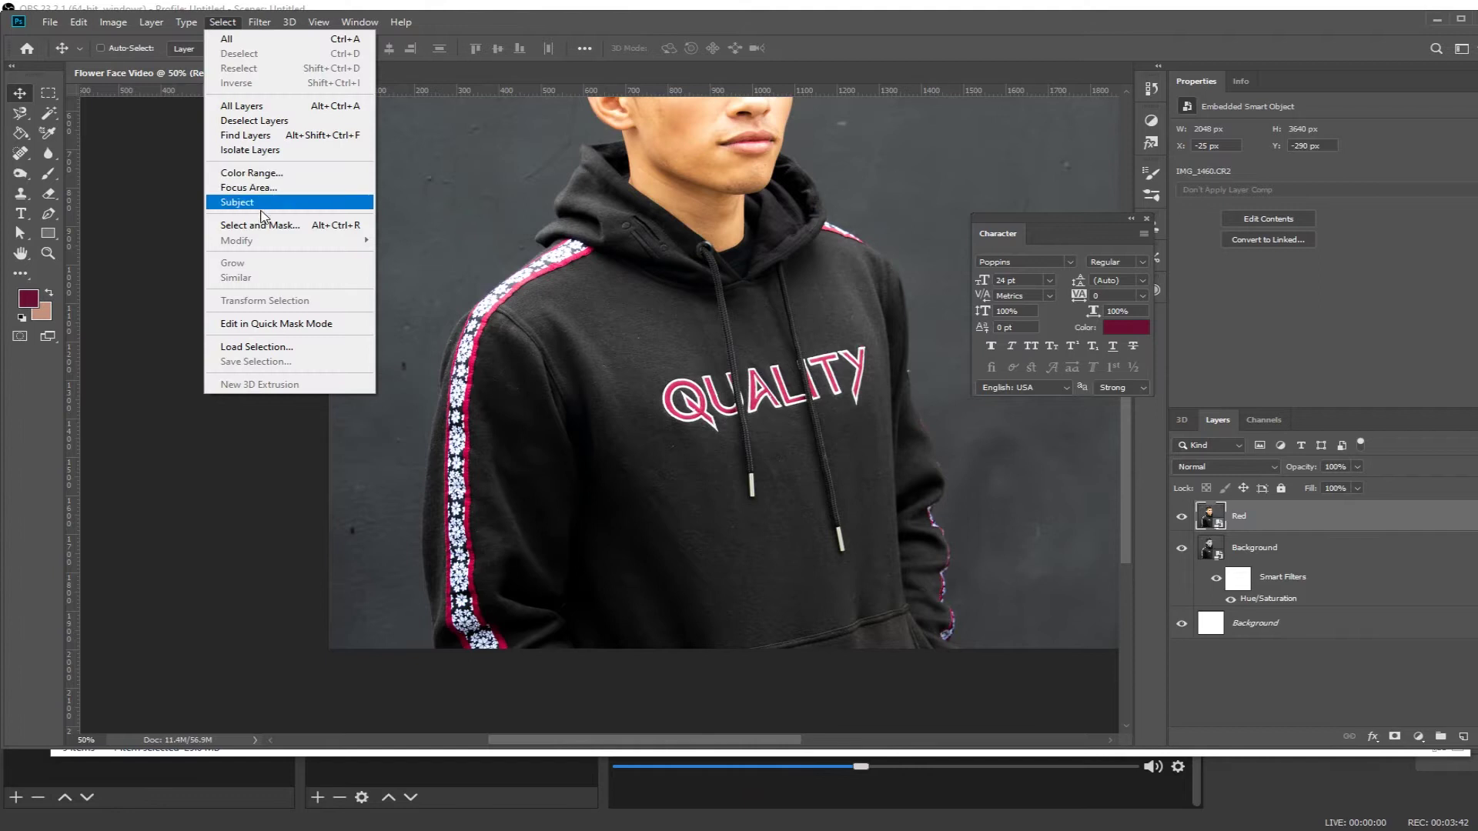
pyautogui.click(248, 173)
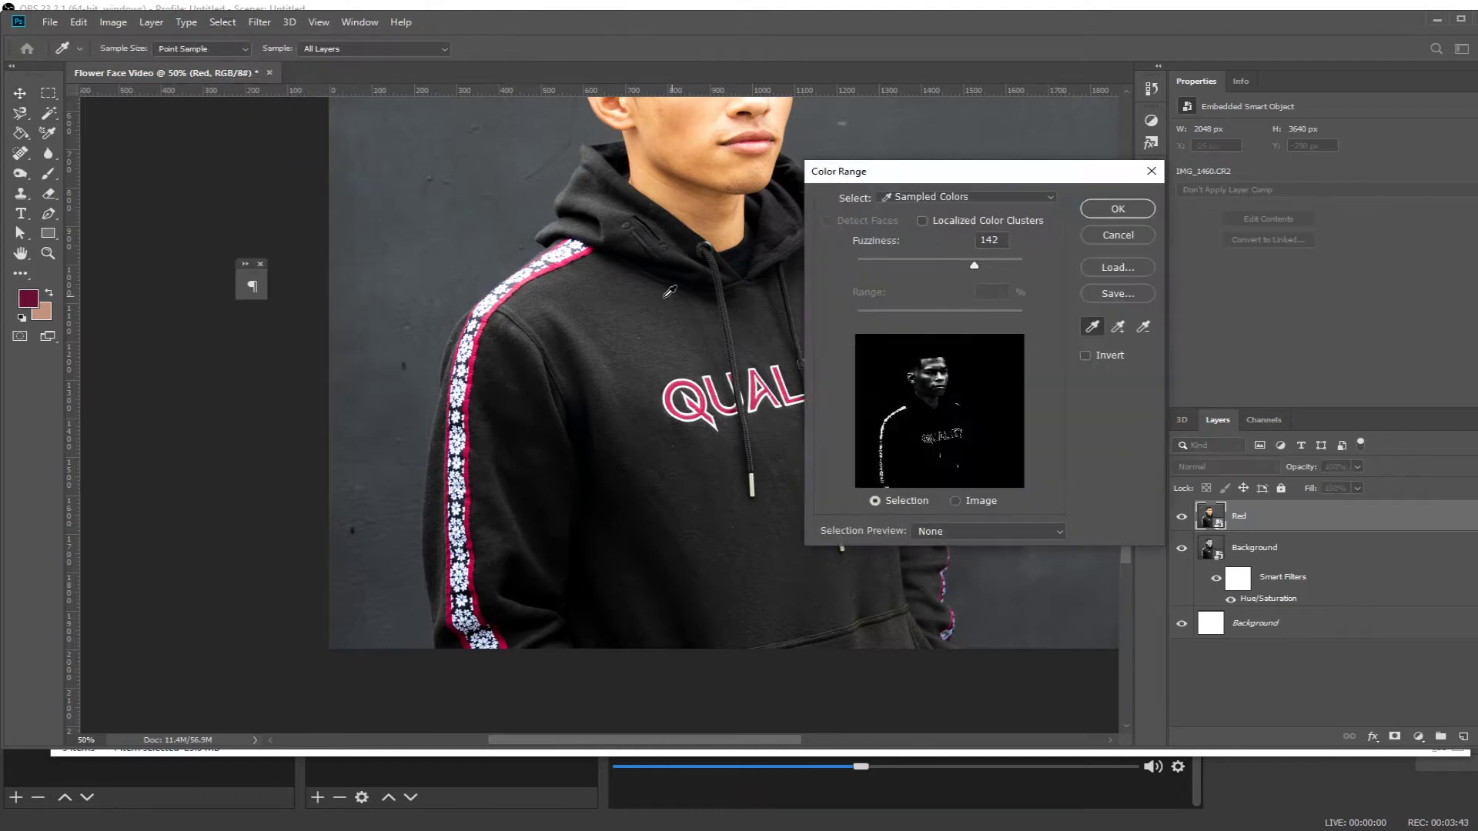
pyautogui.click(703, 409)
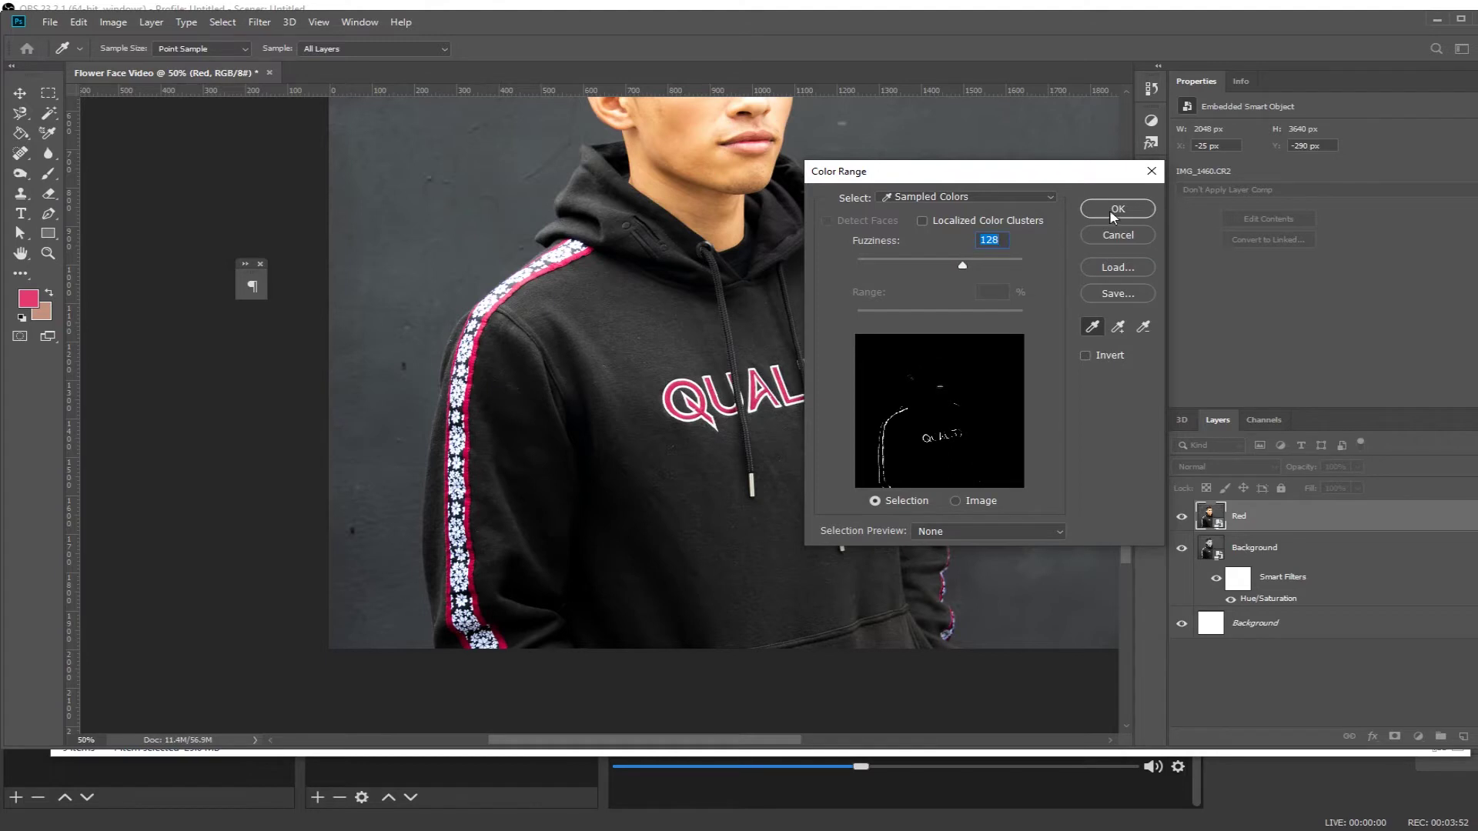
pyautogui.click(1118, 209)
pyautogui.click(1394, 737)
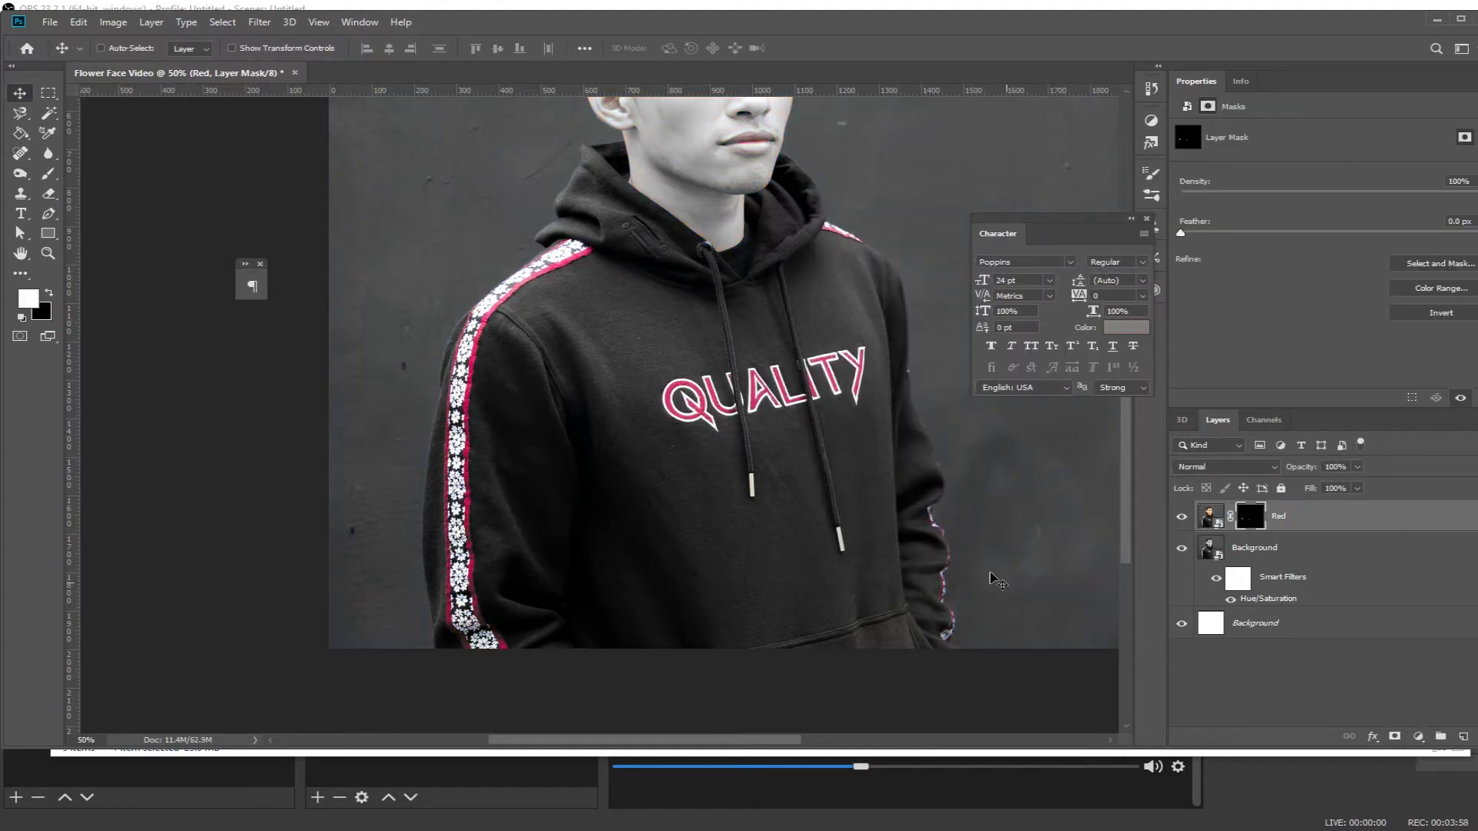
# - Paint white on the Red layer's mask with a 12 px Hard Round brush to restore the pink trim on the lower sleeve
pyautogui.moveTo(789, 301); pyautogui.dragTo(785, 452)
pyautogui.press('b')
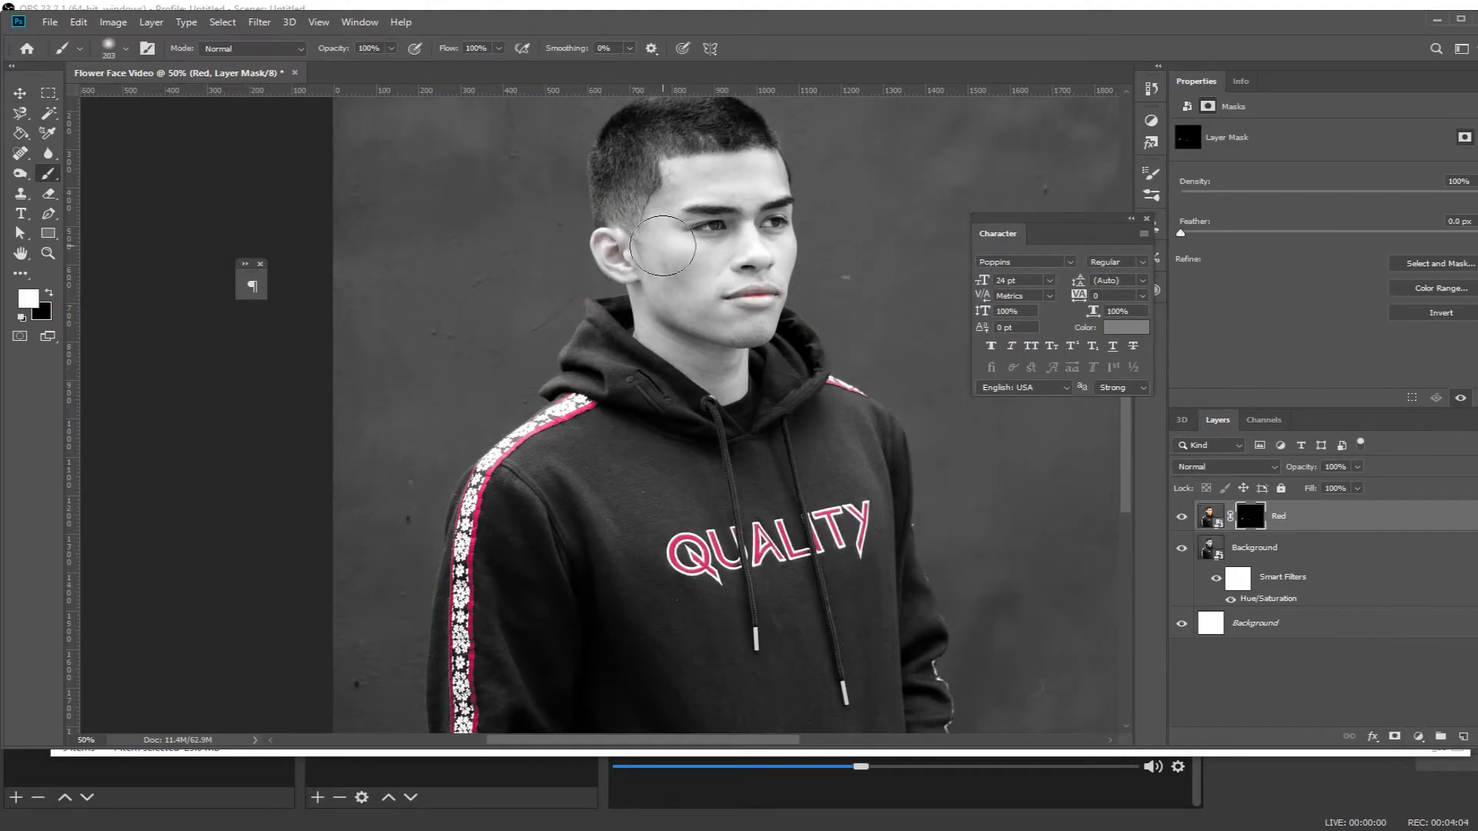
pyautogui.press('x')
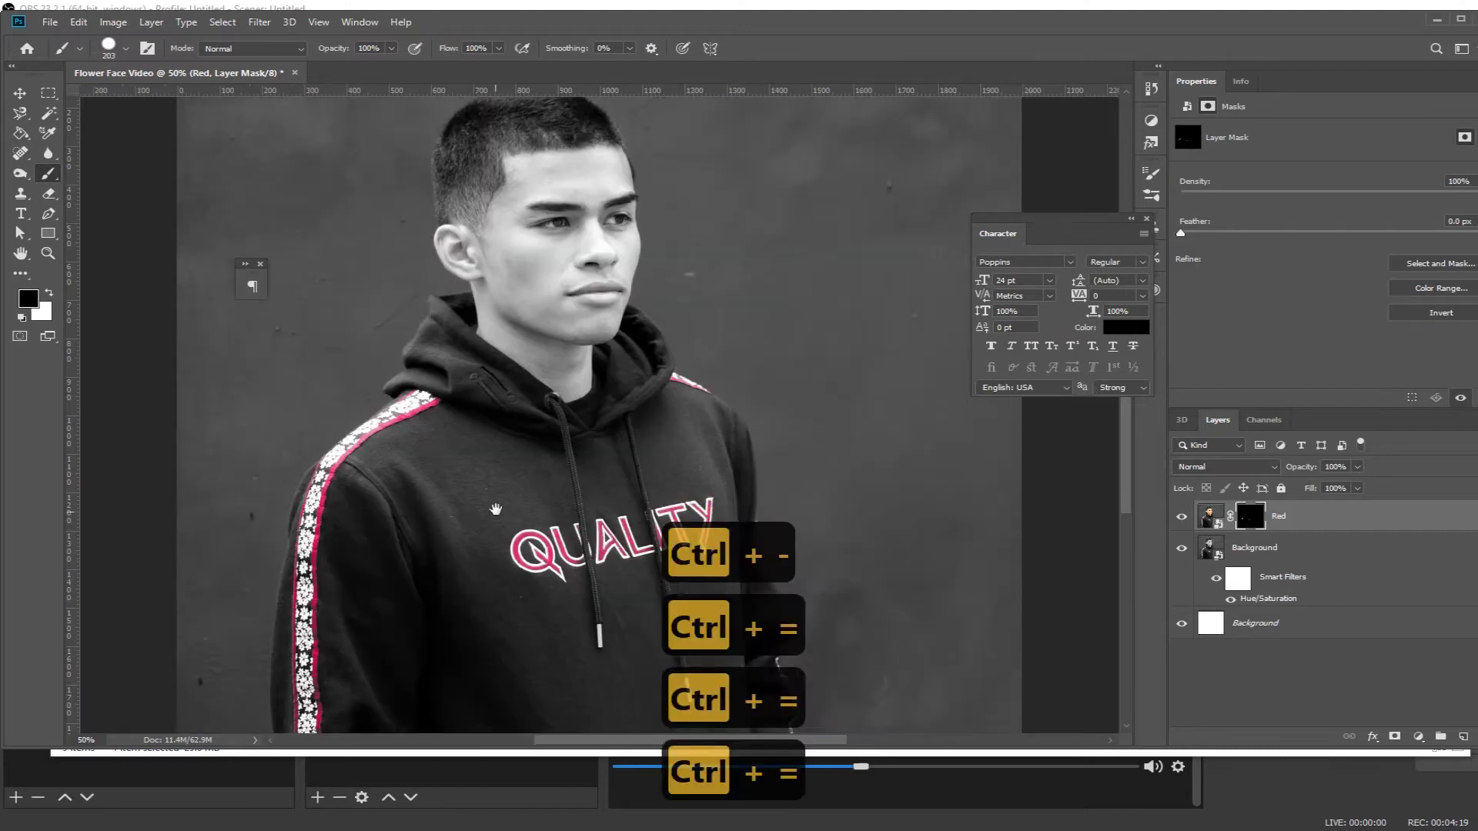
pyautogui.hotkey('ctrl', '=')
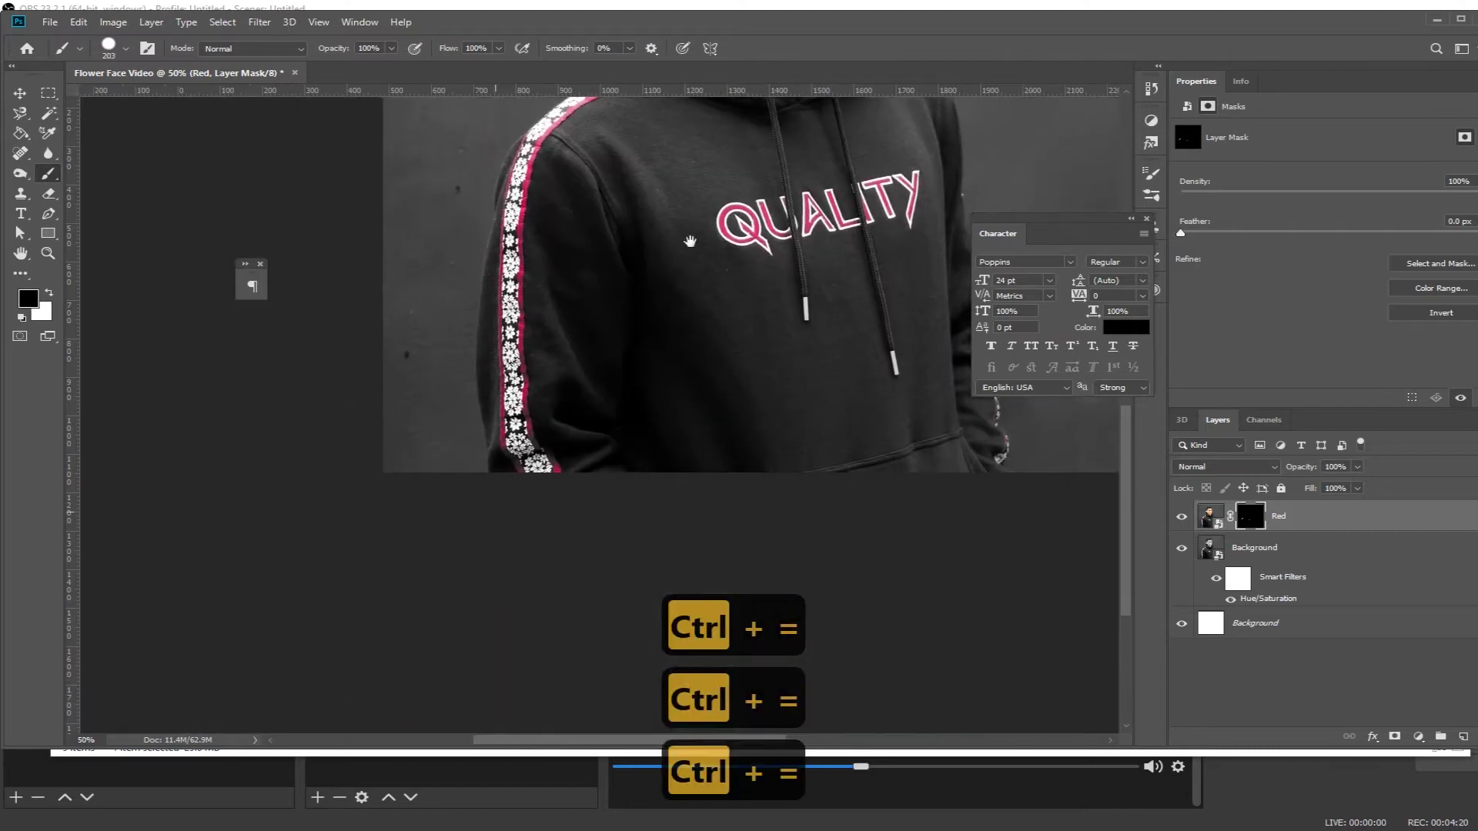
pyautogui.hotkey('ctrl', '=')
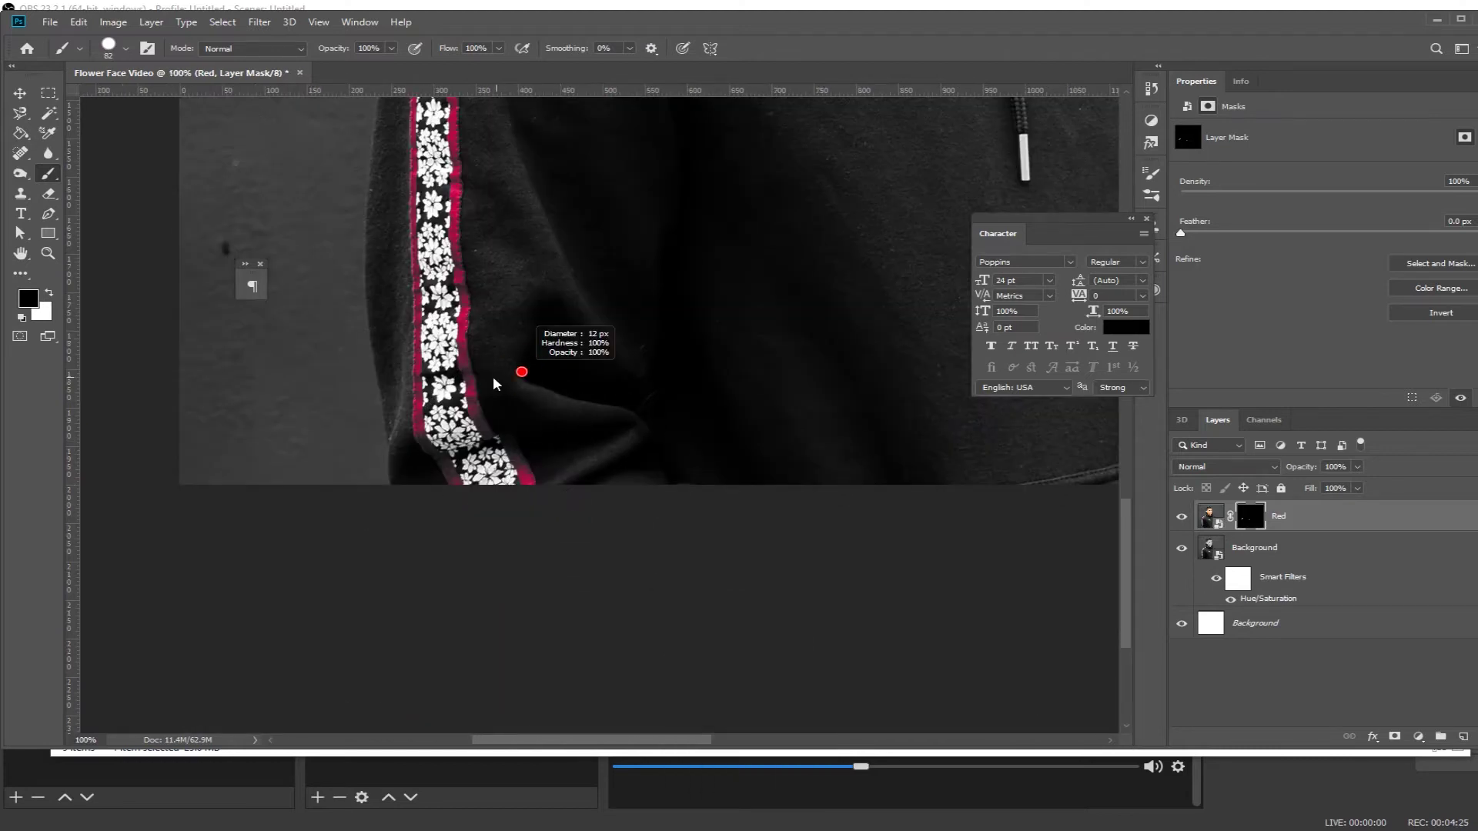
pyautogui.press('x')
pyautogui.click(125, 47)
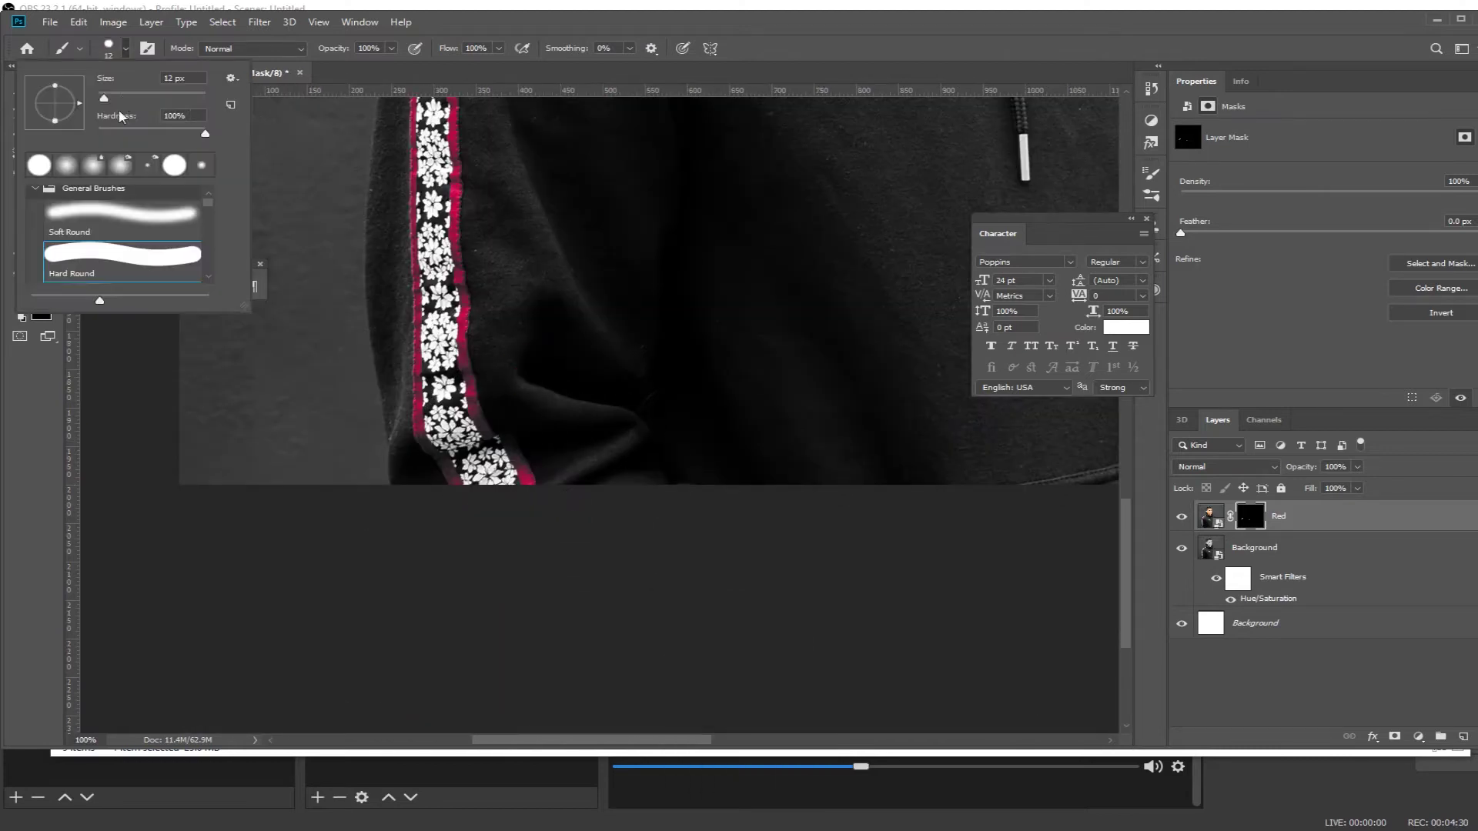
pyautogui.hotkey('ctrl', '=')
pyautogui.hotkey('ctrl', '-')
pyautogui.hotkey('ctrl', '=')
pyautogui.hotkey('ctrl', '=')
pyautogui.hotkey('ctrl', '=')
pyautogui.hotkey('ctrl', '=')
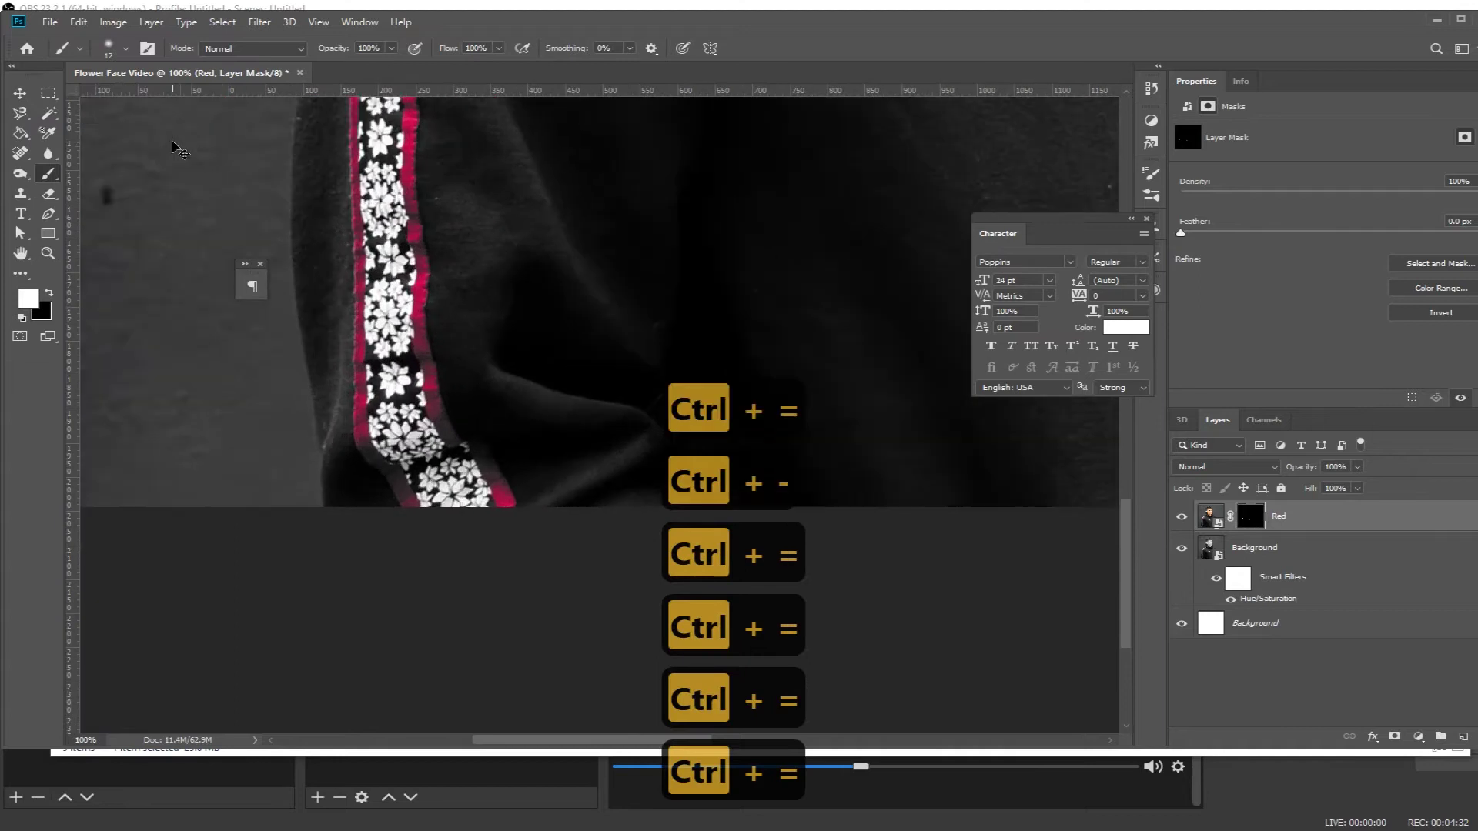
pyautogui.moveTo(323, 237)
pyautogui.mouseDown()
pyautogui.moveTo(576, 375)
pyautogui.moveTo(621, 358)
pyautogui.mouseUp()
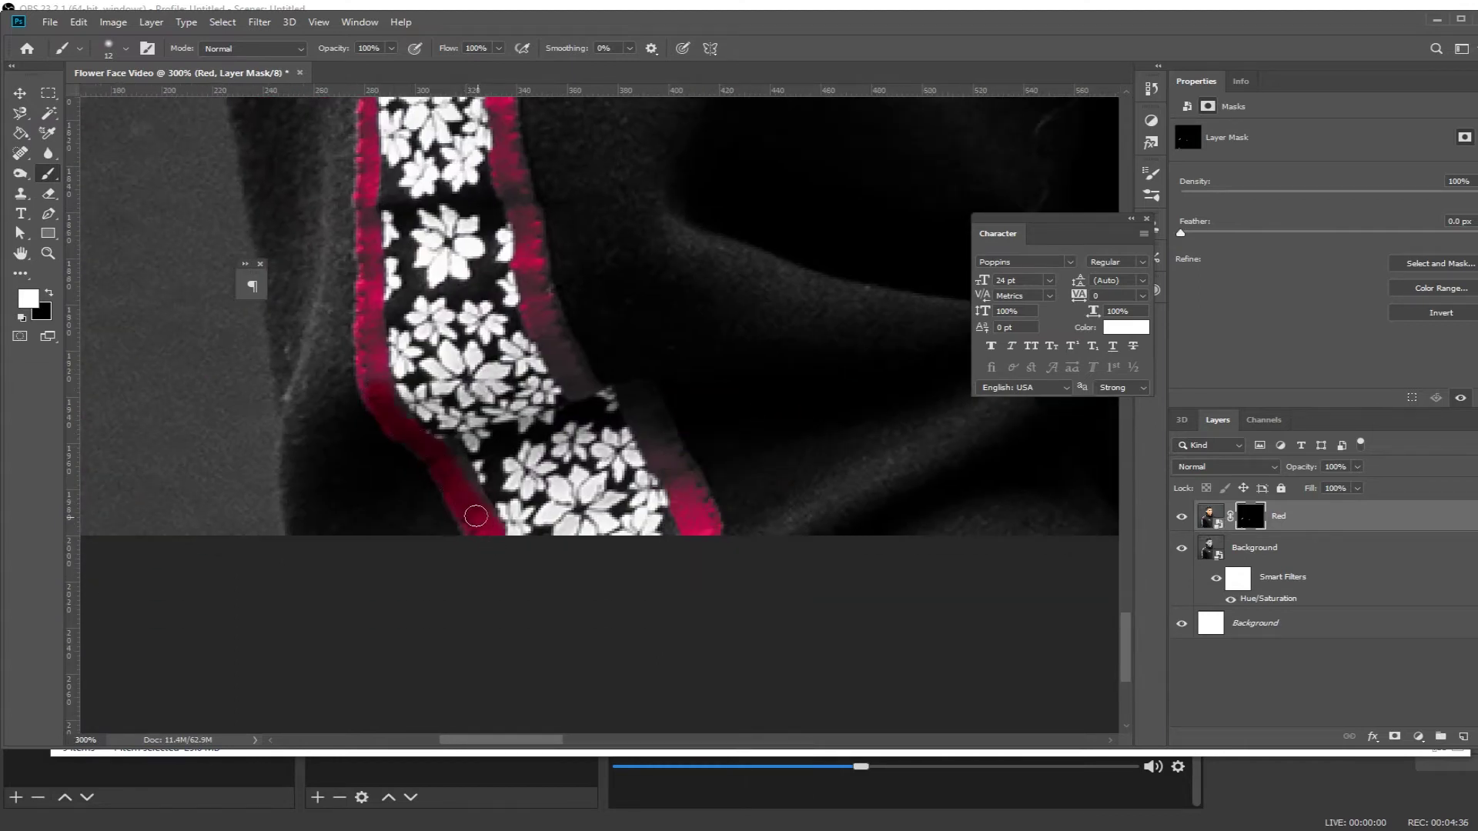
# - Undo the last two edits on the Red layer's mask
pyautogui.hotkey('ctrl', 'z')
pyautogui.hotkey('ctrl', 'z')
pyautogui.hotkey('ctrl', '-')
pyautogui.hotkey('ctrl', '-')
pyautogui.hotkey('ctrl', '-')
pyautogui.hotkey('ctrl', '-')
pyautogui.hotkey('ctrl', '-')
pyautogui.hotkey('ctrl', '-')
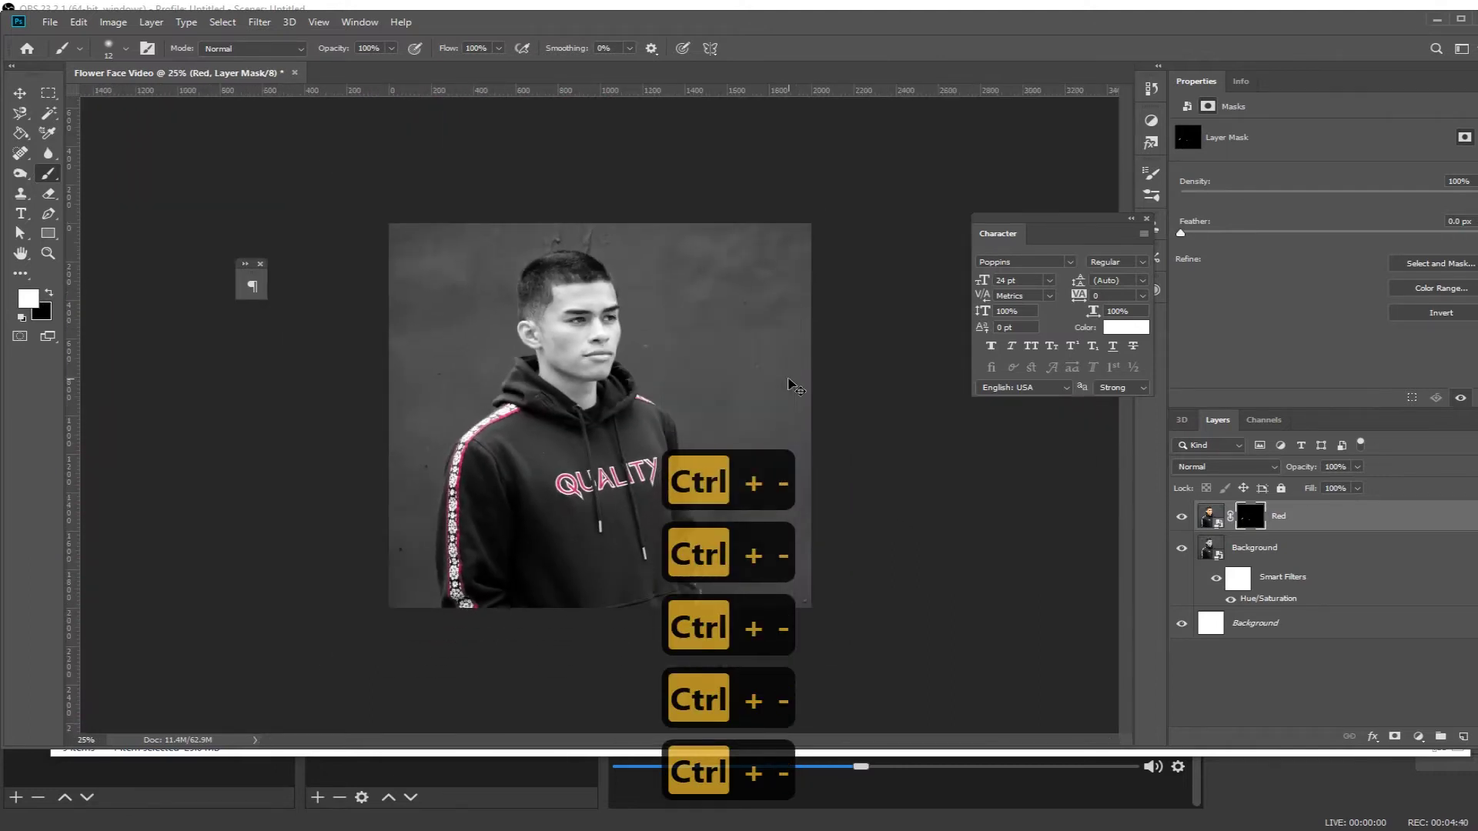
# - Convert the Red and Background photo layers into a single smart object
pyautogui.hotkey('ctrl', '=')
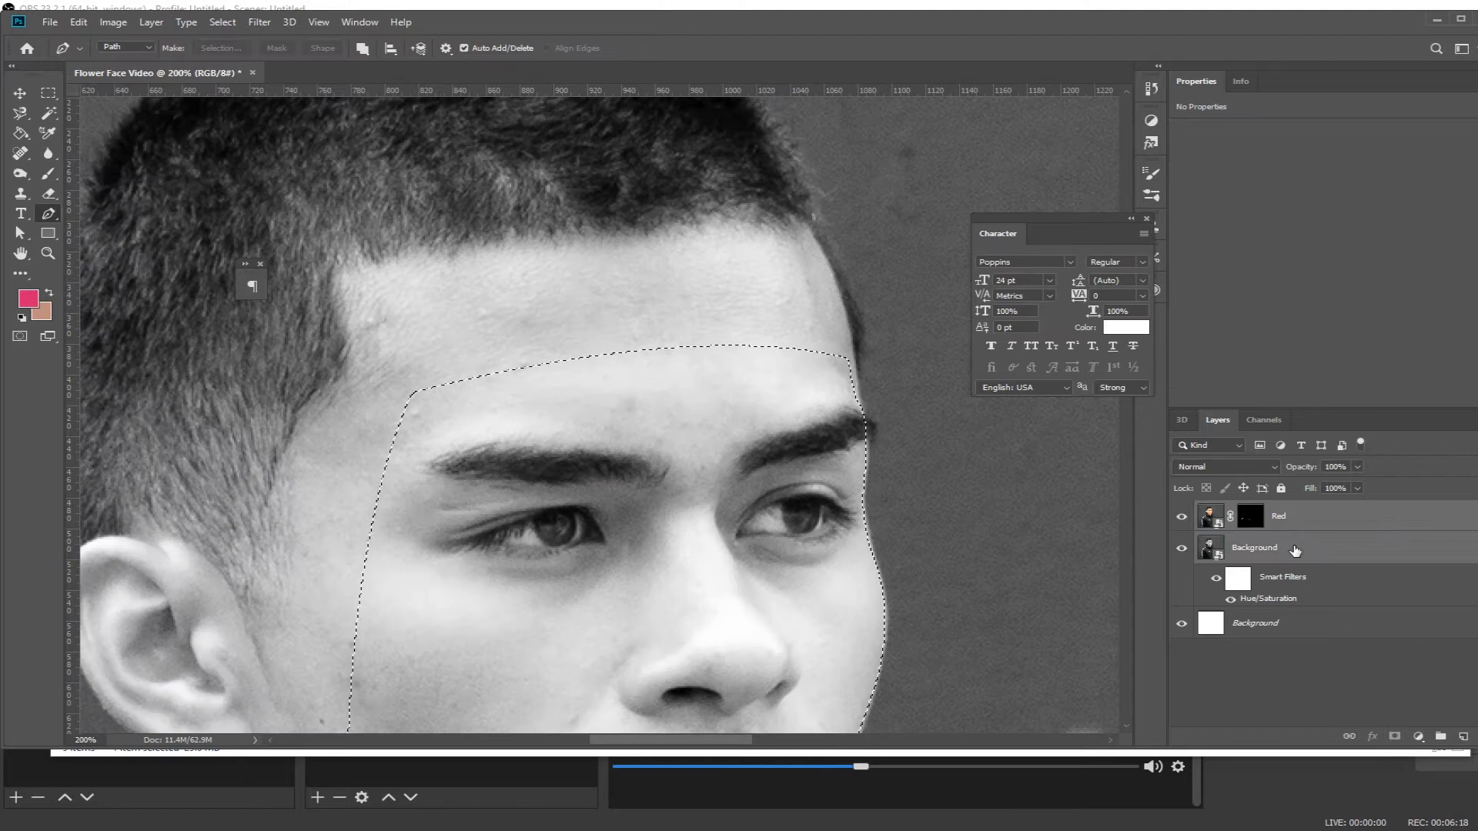
pyautogui.rightClick(1297, 516)
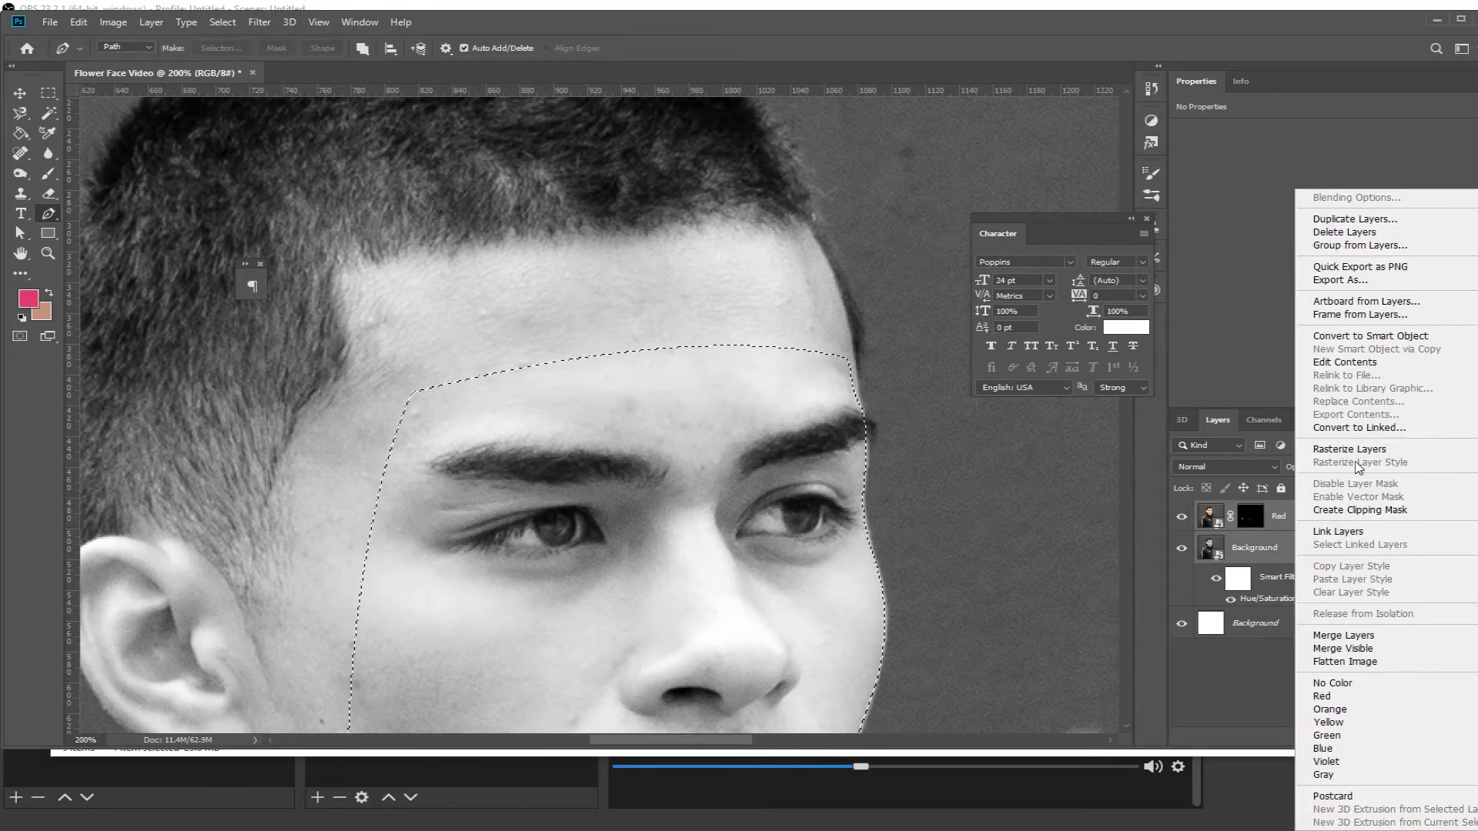
pyautogui.click(1363, 338)
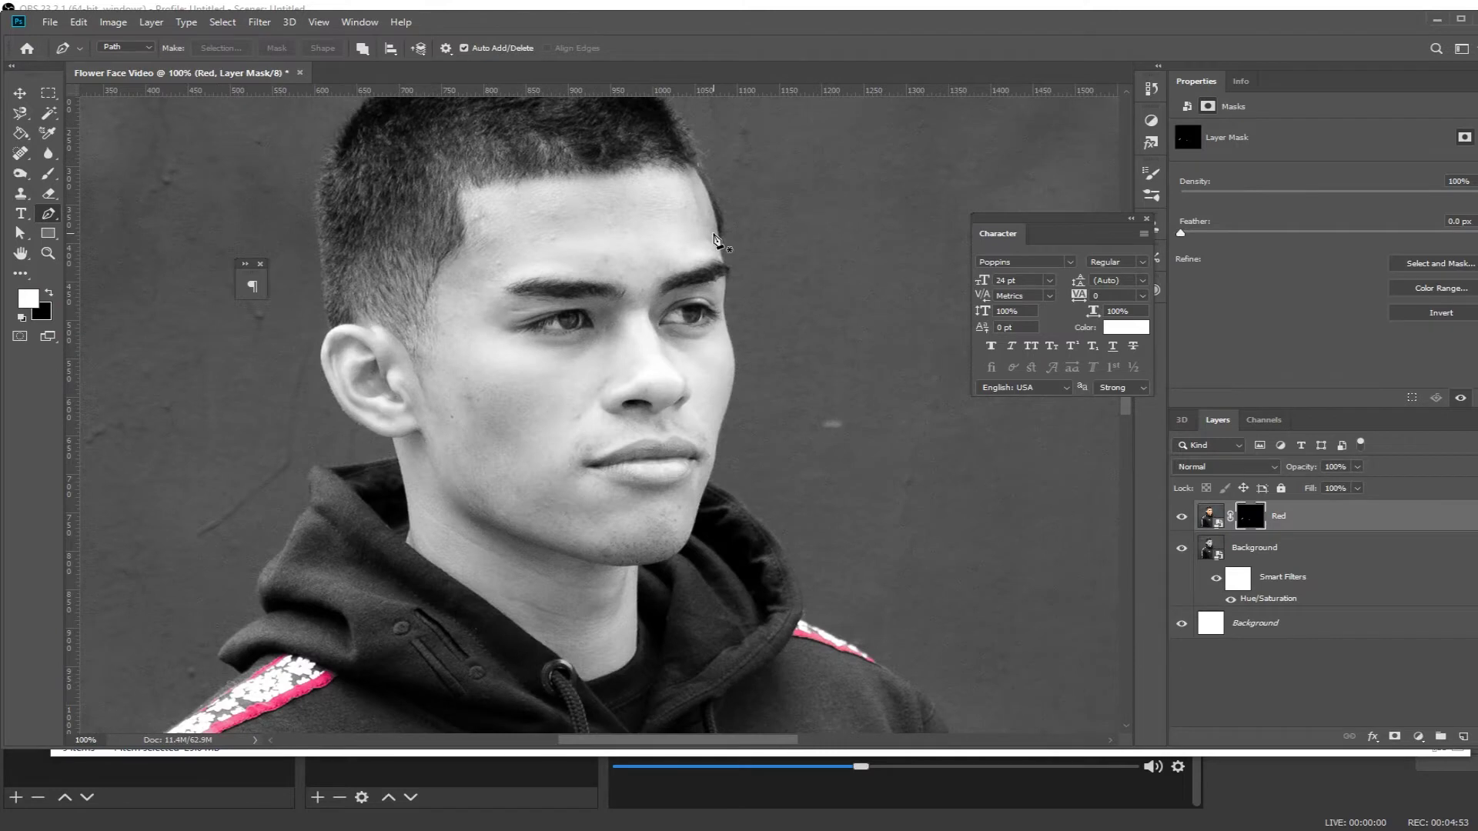
# - Draw a closed Pen path around the front of the face, from the forehead along the profile, chin and cheek
pyautogui.click(716, 243)
pyautogui.hotkey('ctrl', '=')
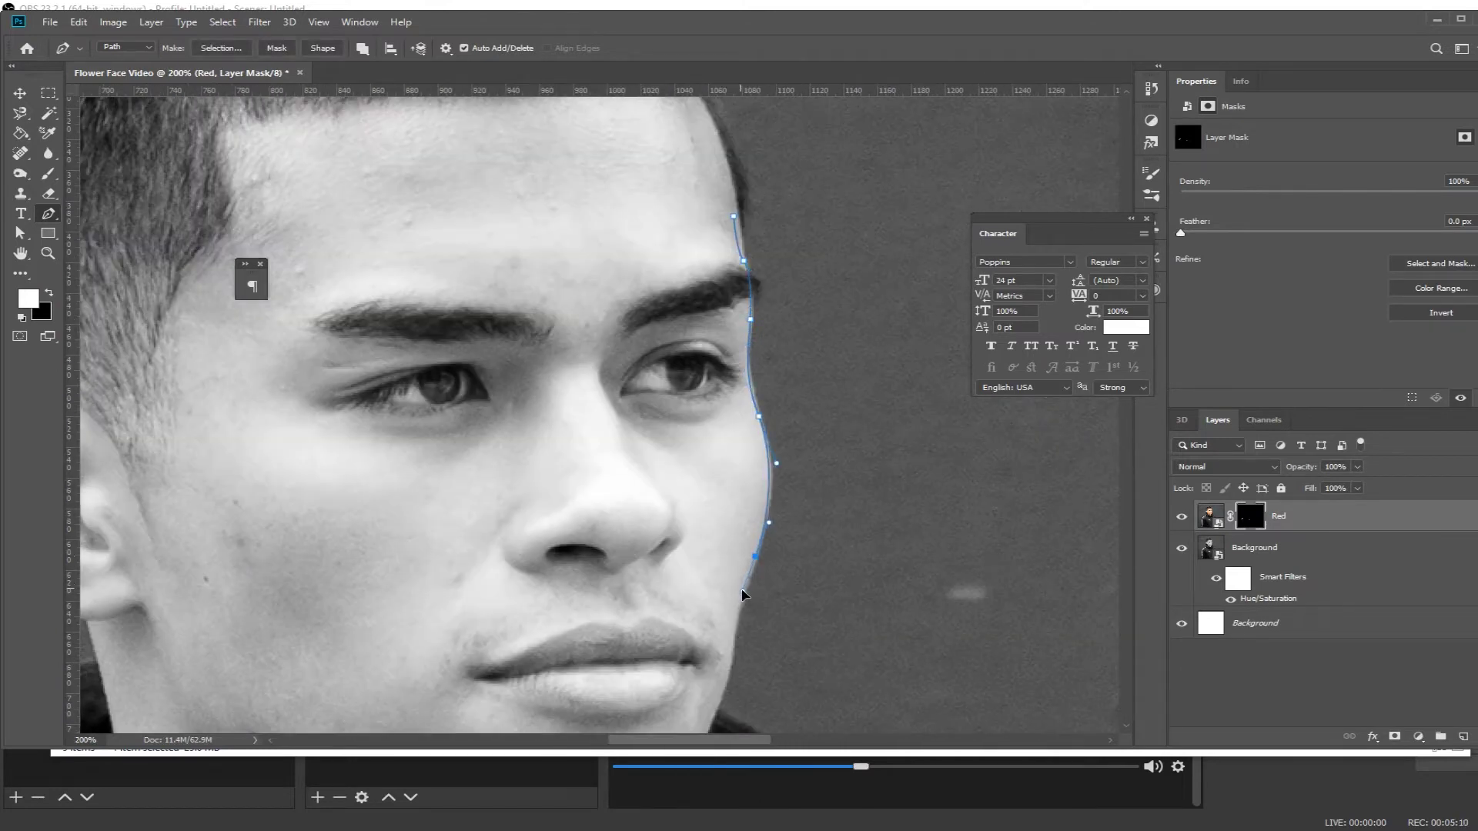
pyautogui.hotkey('ctrl', 'z')
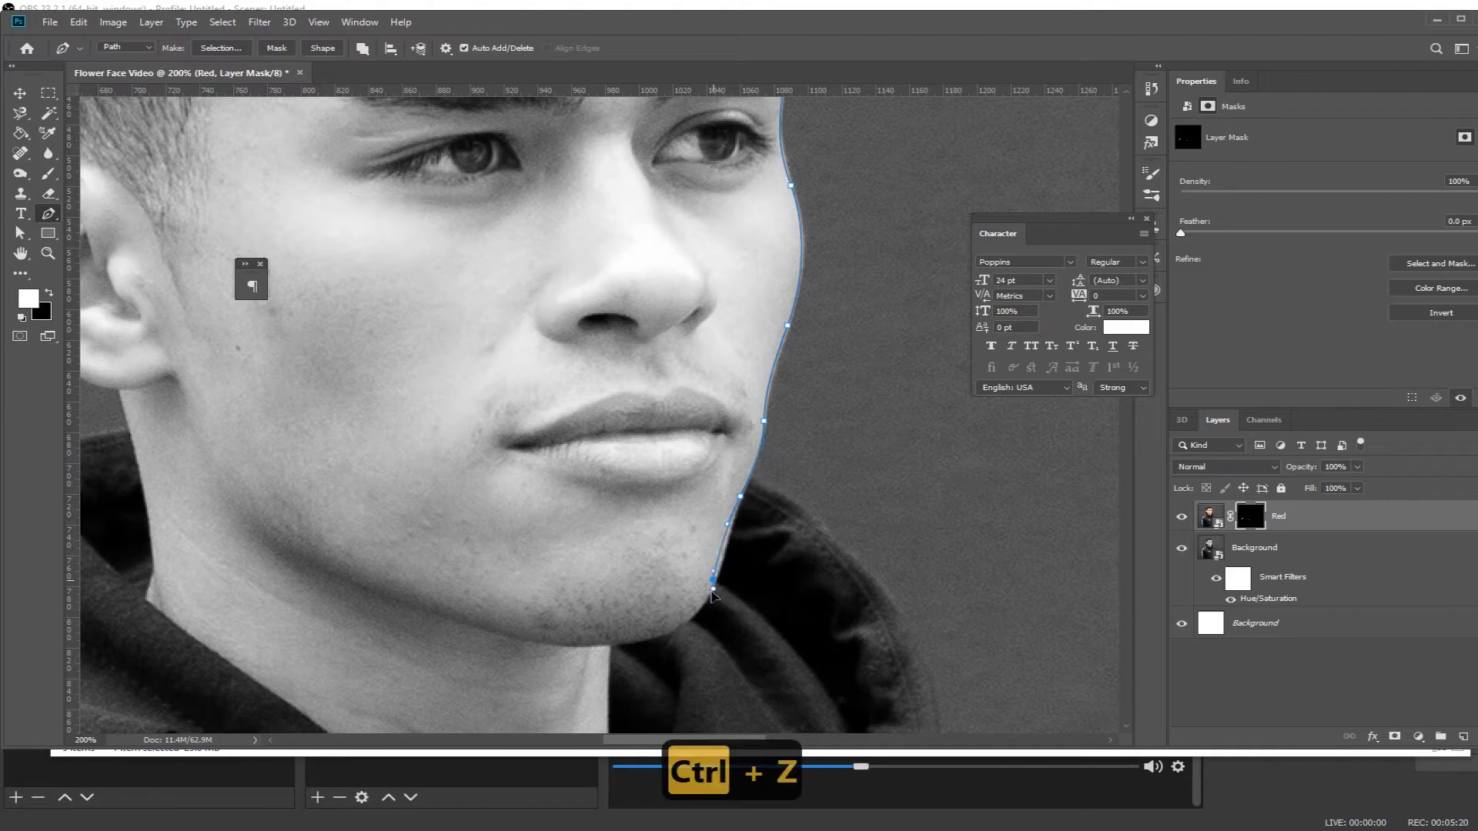
pyautogui.moveTo(634, 640); pyautogui.dragTo(567, 649)
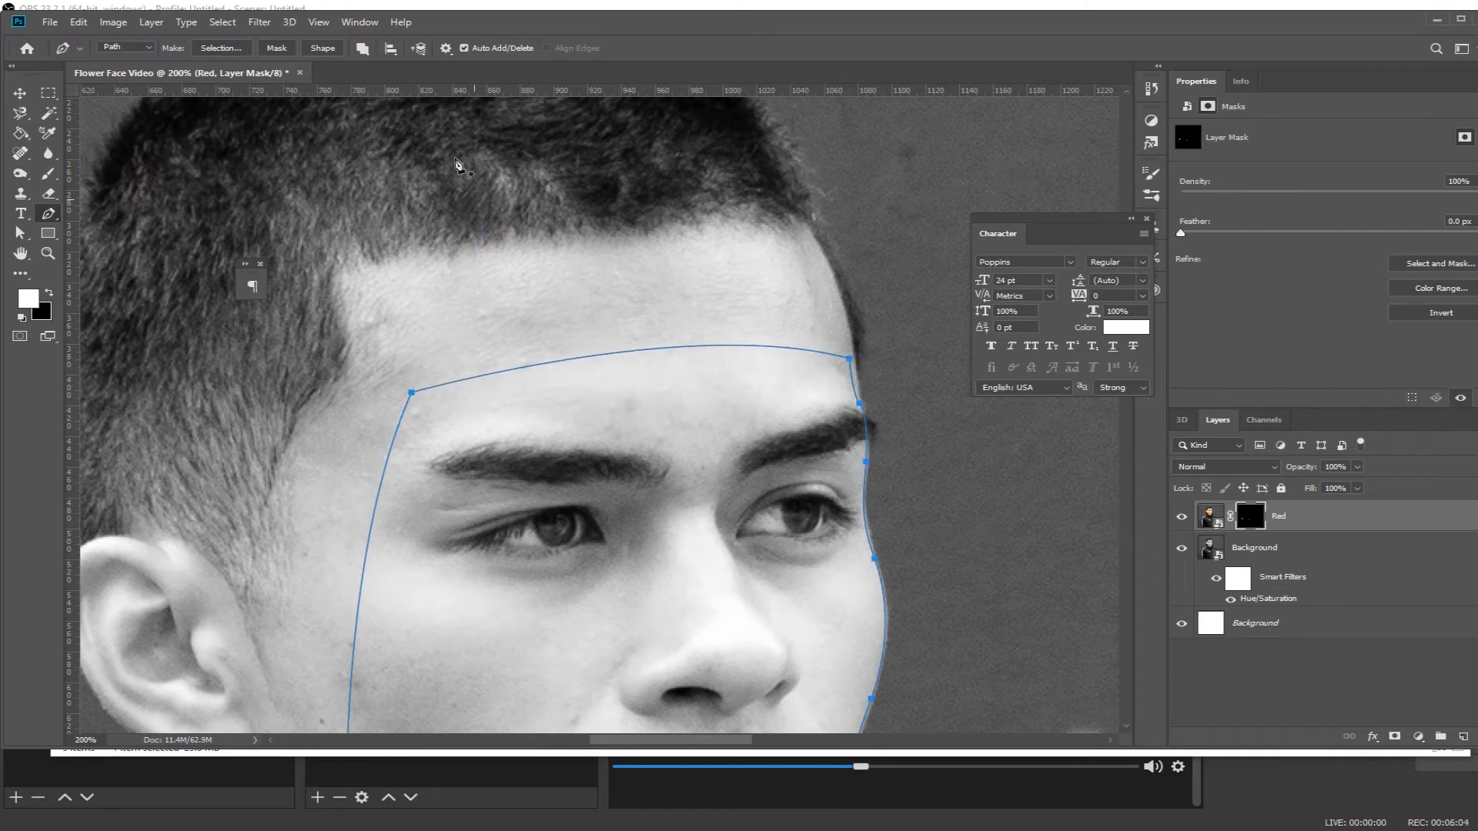
# - Duplicate the Background smart object and name the copy Face Cut Out
pyautogui.hotkey('ctrl', 'j')
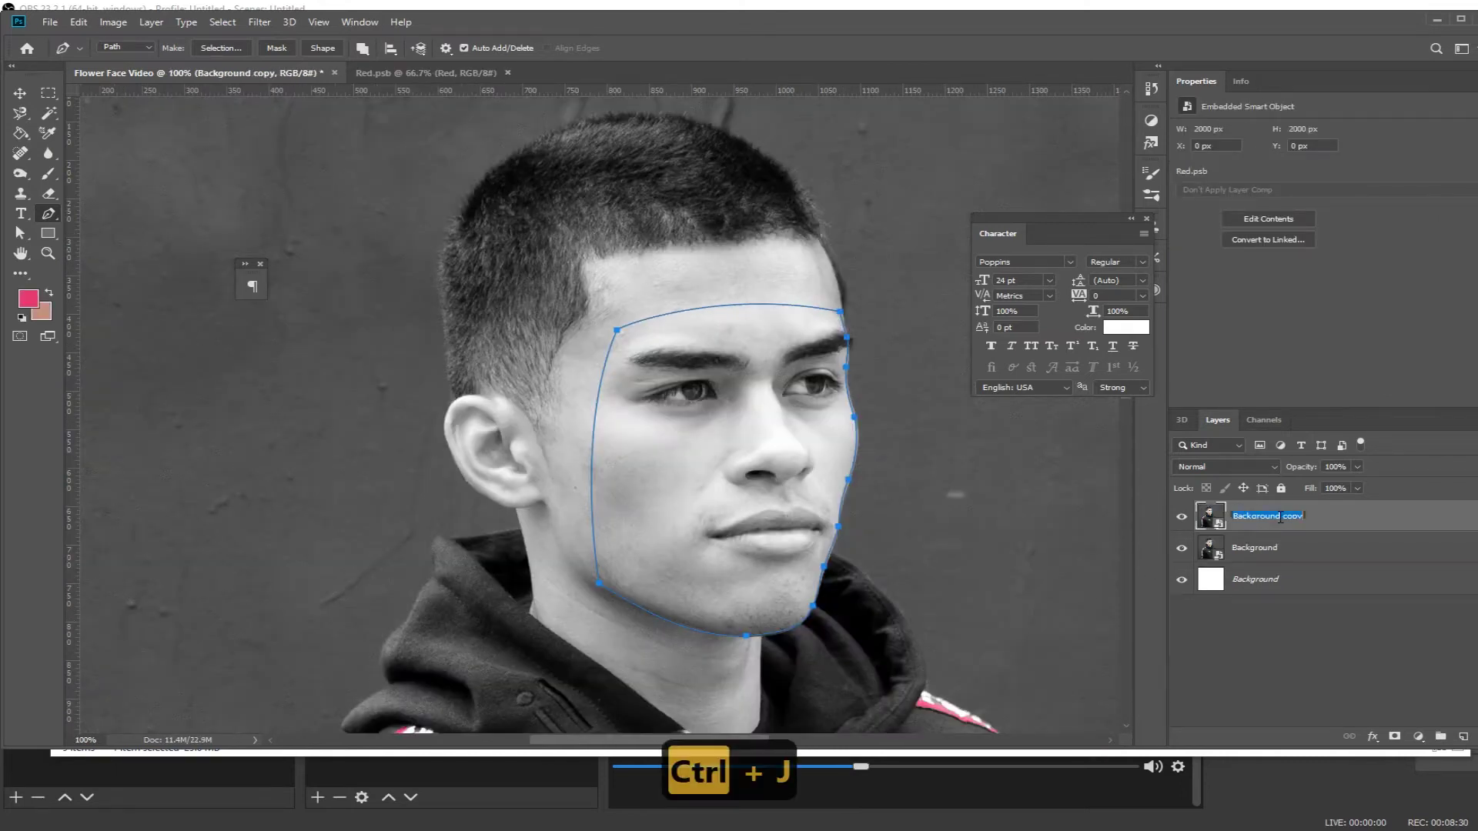
pyautogui.write('Face Cut')
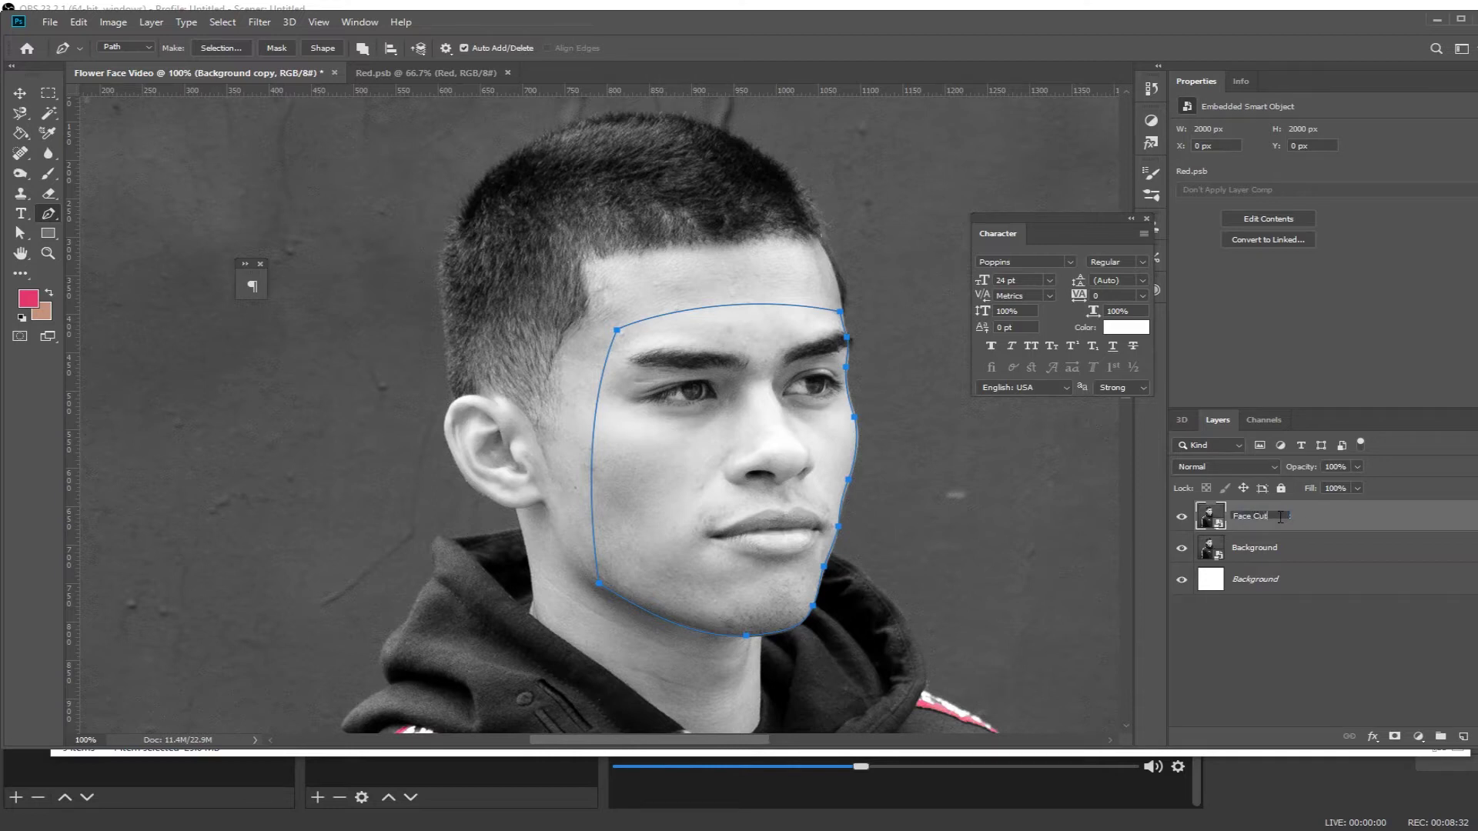
pyautogui.write(' Out')
pyautogui.press('Return')
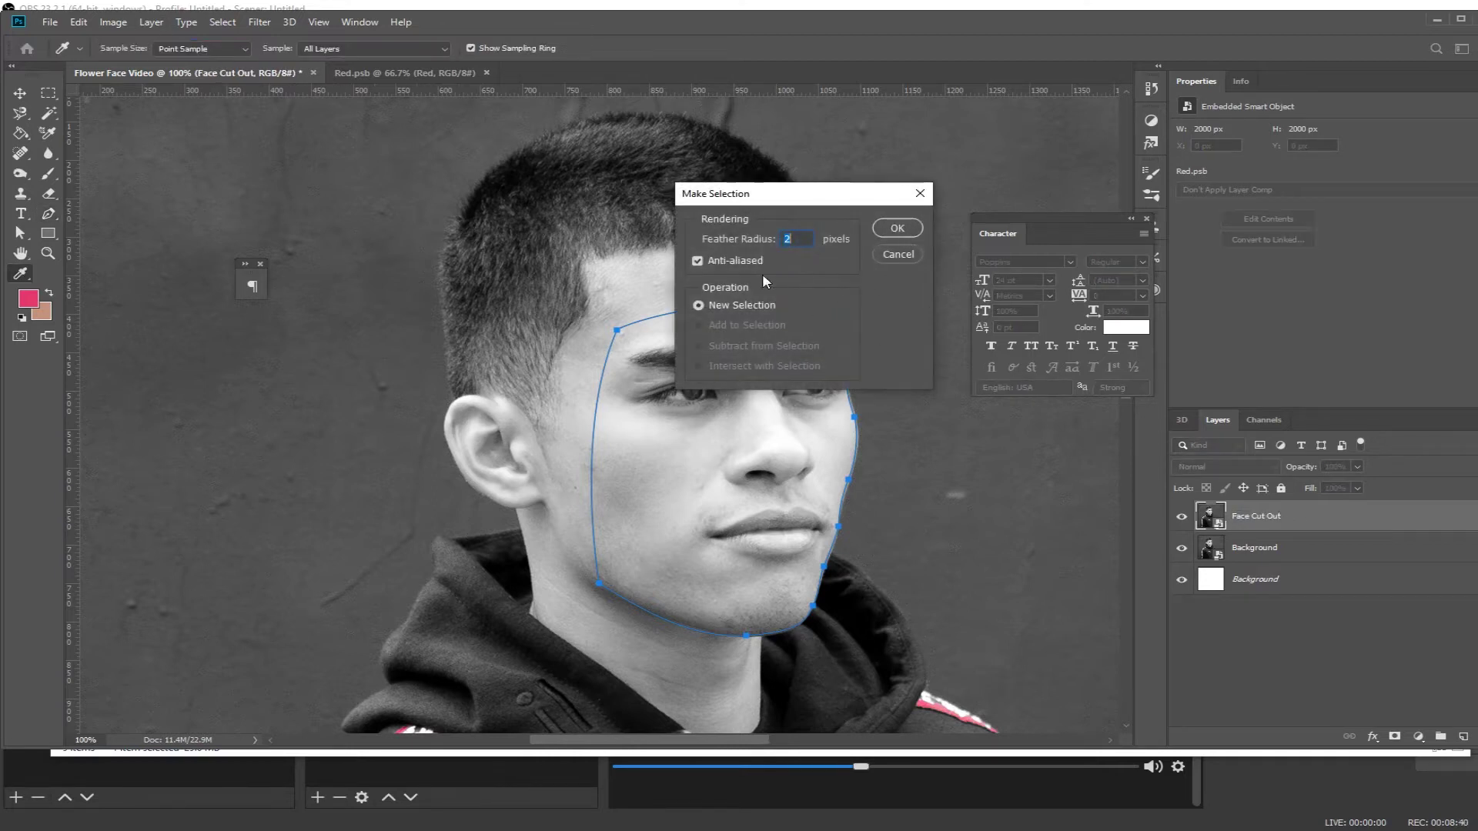
# - Make a selection from the face path with a 2-pixel feather, mask the Face Cut Out layer with it and check the cutout without the Background layer
pyautogui.click(901, 228)
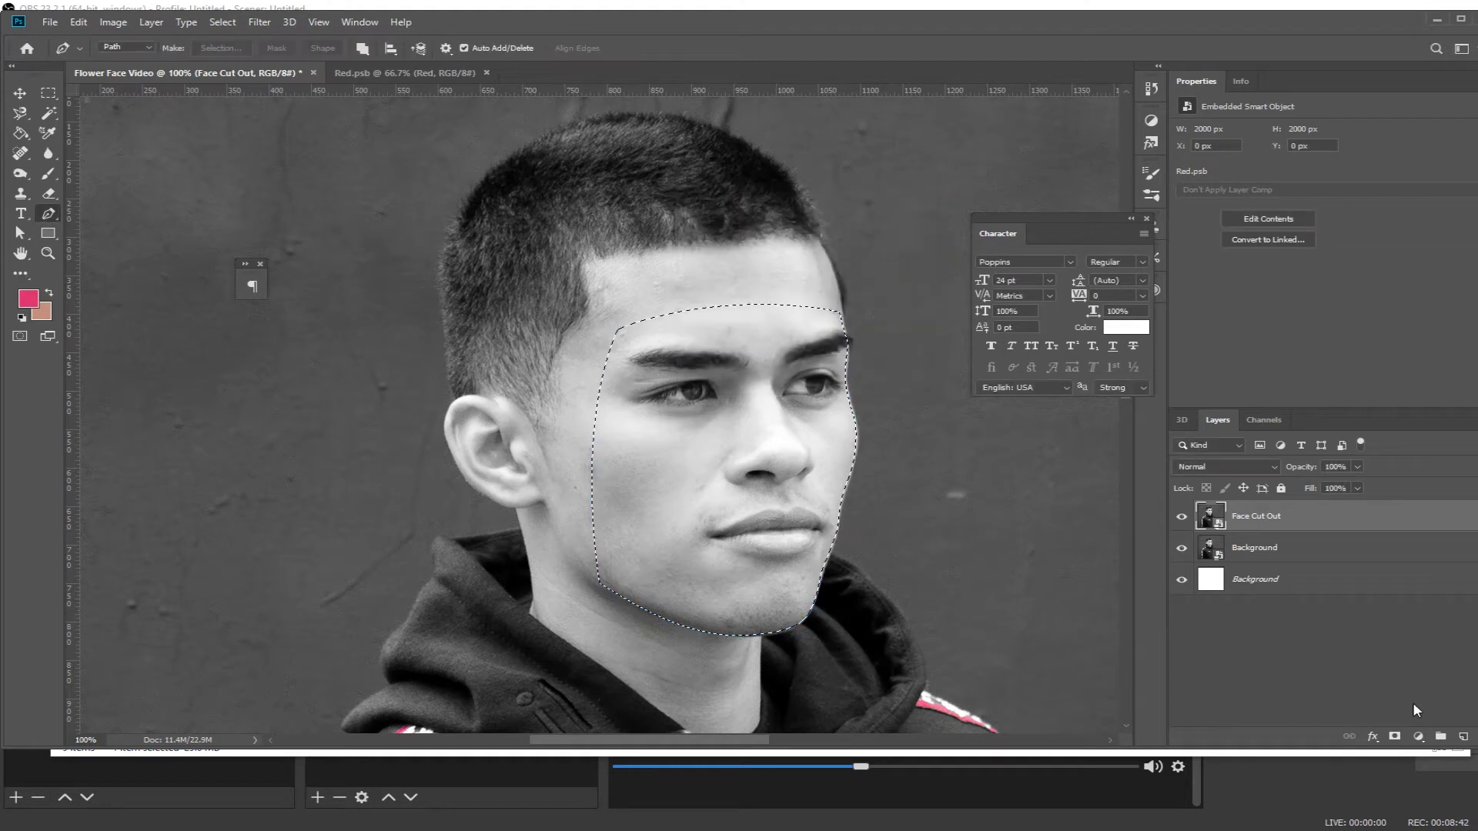
pyautogui.click(1395, 738)
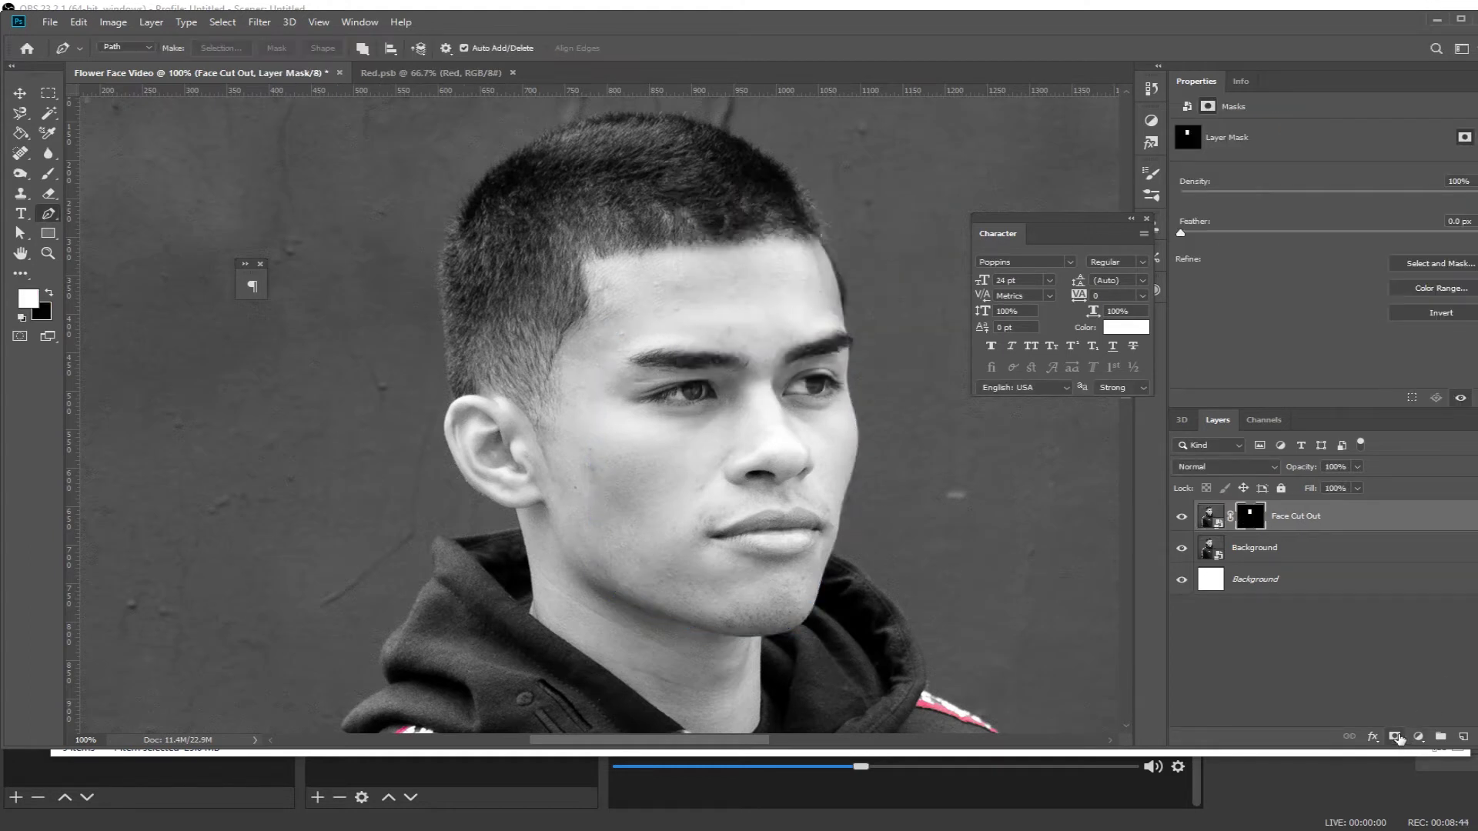
pyautogui.click(1182, 548)
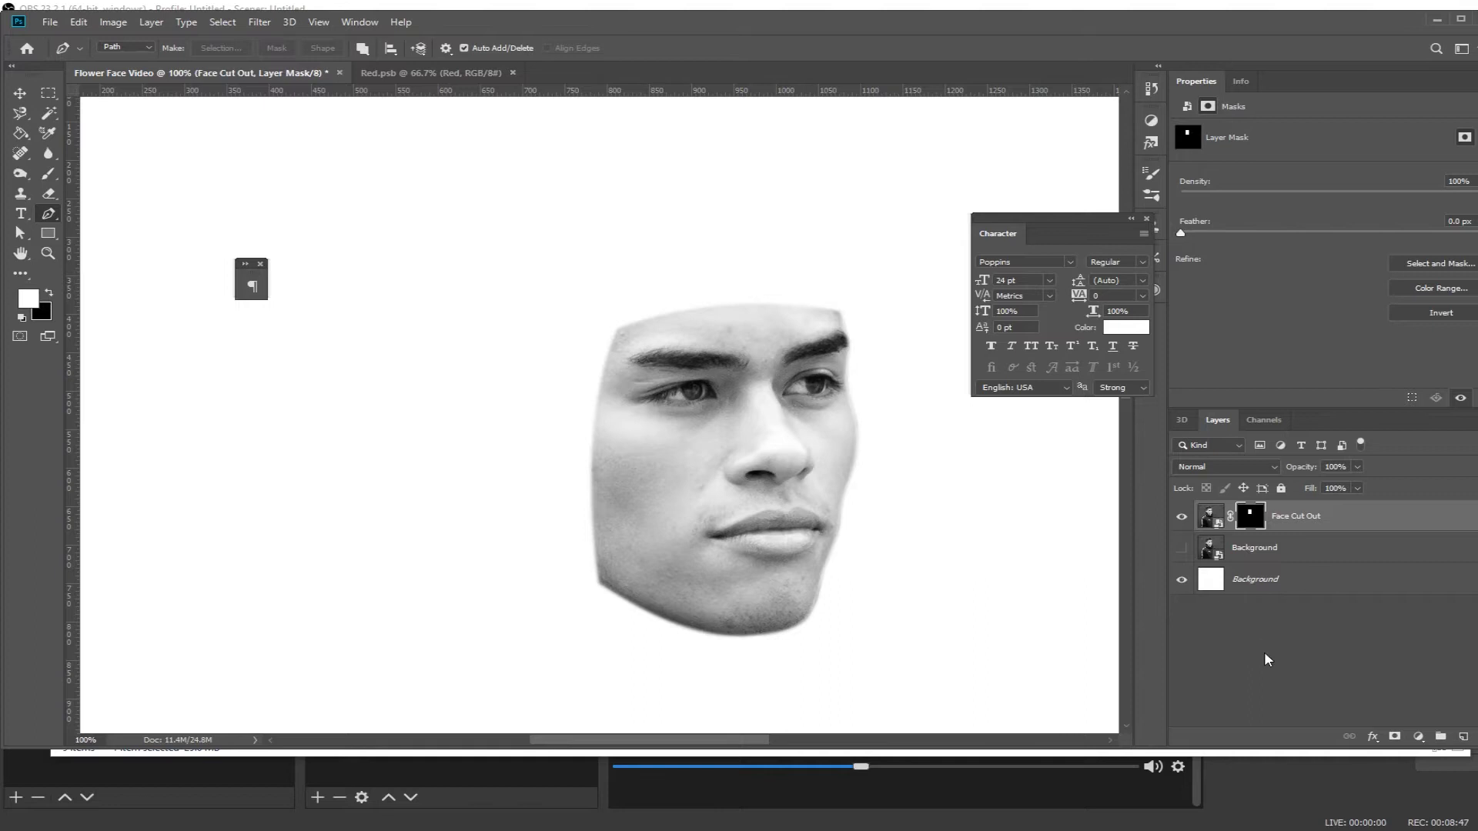
pyautogui.click(1182, 548)
# - Duplicate the Face Cut Out layer with its mask and place the copy directly beneath the original
pyautogui.click(1210, 516)
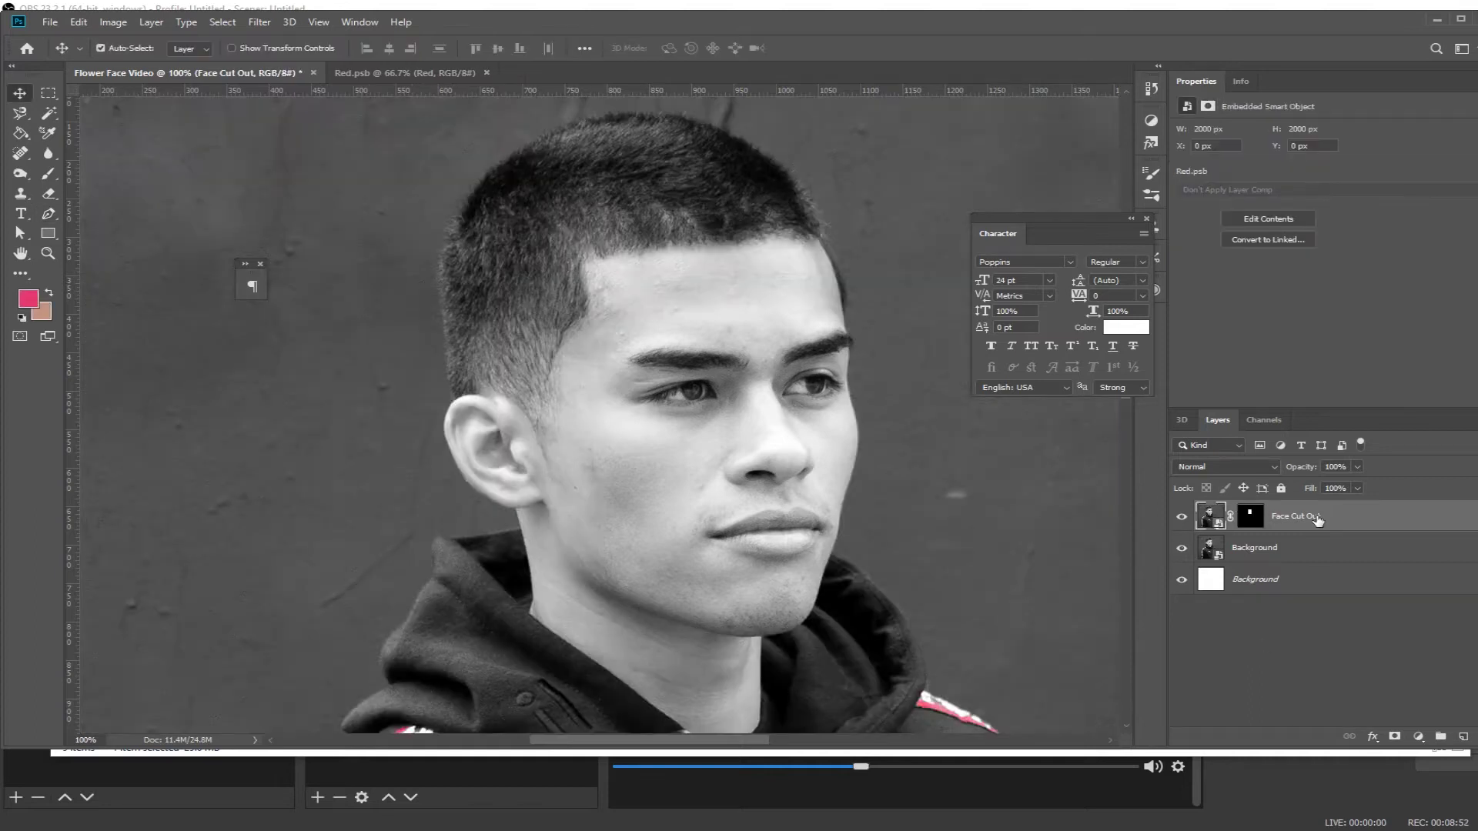
pyautogui.press('v')
pyautogui.hotkey('ctrl', 'j')
pyautogui.moveTo(1296, 519); pyautogui.dragTo(1305, 554)
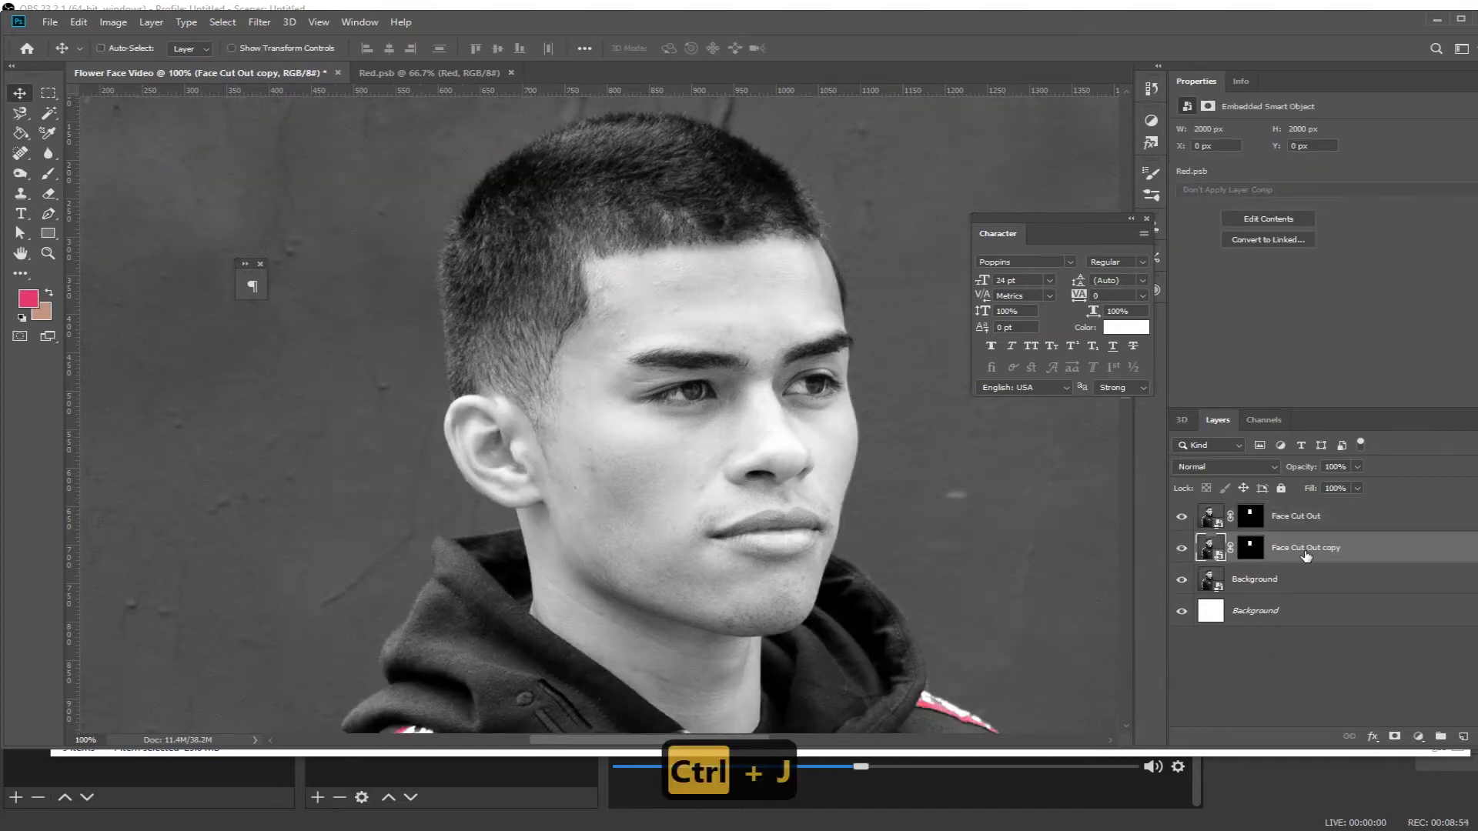
# - Rename the Face Cut Out copy layer to Hole and hide the Face Cut Out layer above it
pyautogui.doubleClick(1307, 548)
pyautogui.write('Hole')
pyautogui.press('Return')
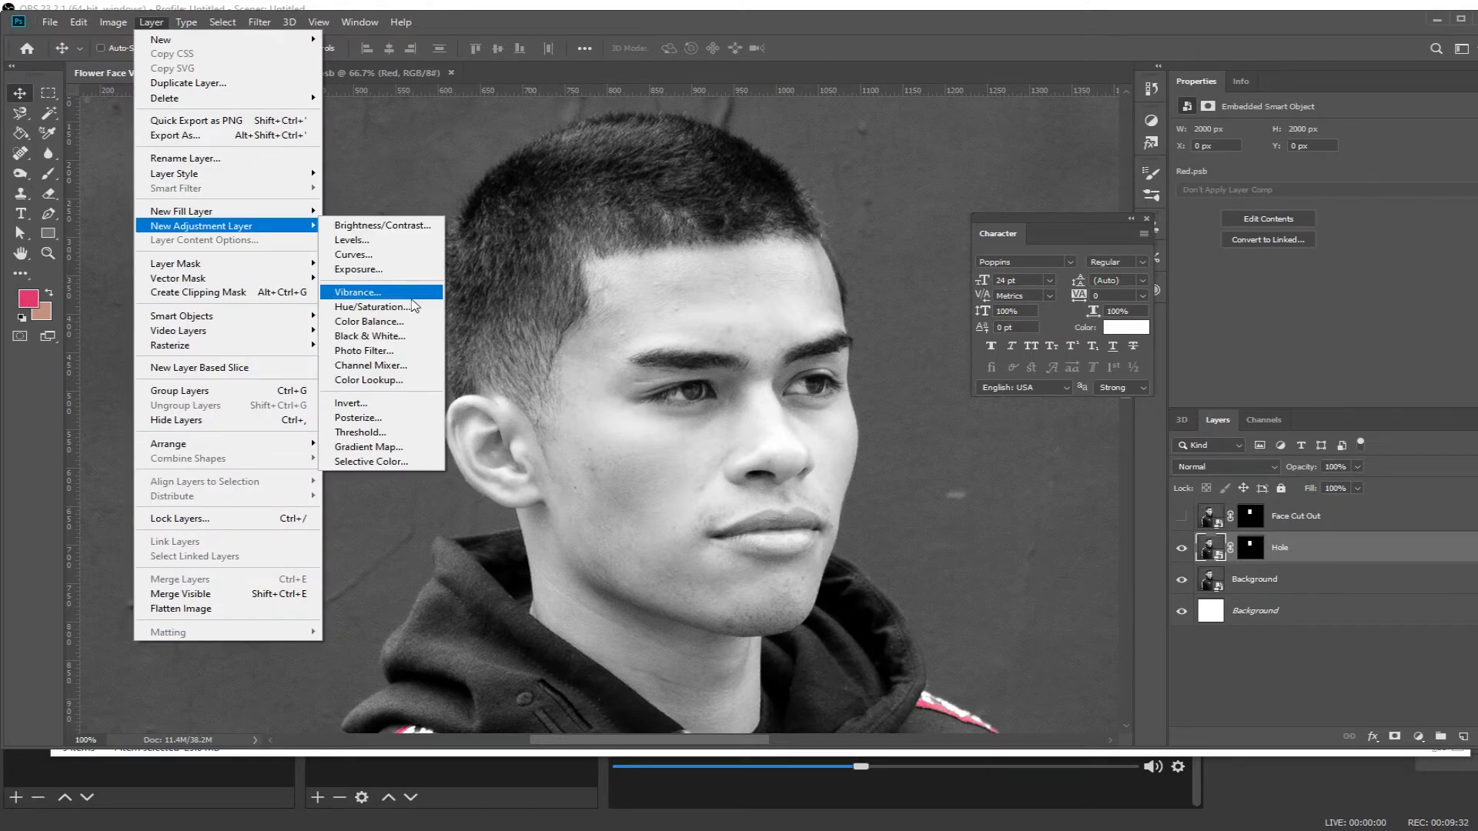
# - Add a Levels adjustment clipped to the Hole layer and lower its white output level to 0
pyautogui.click(380, 240)
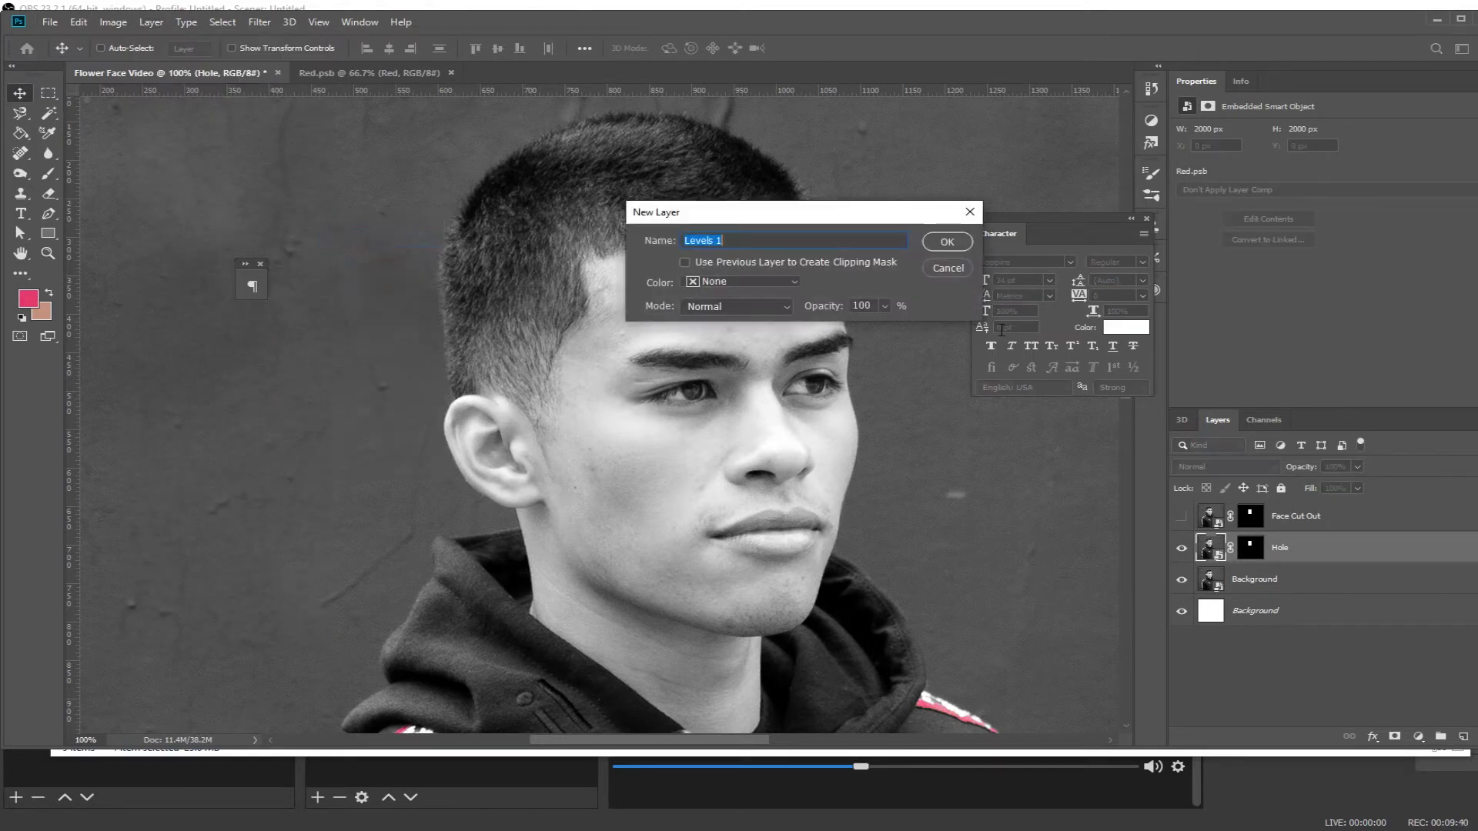
pyautogui.click(947, 243)
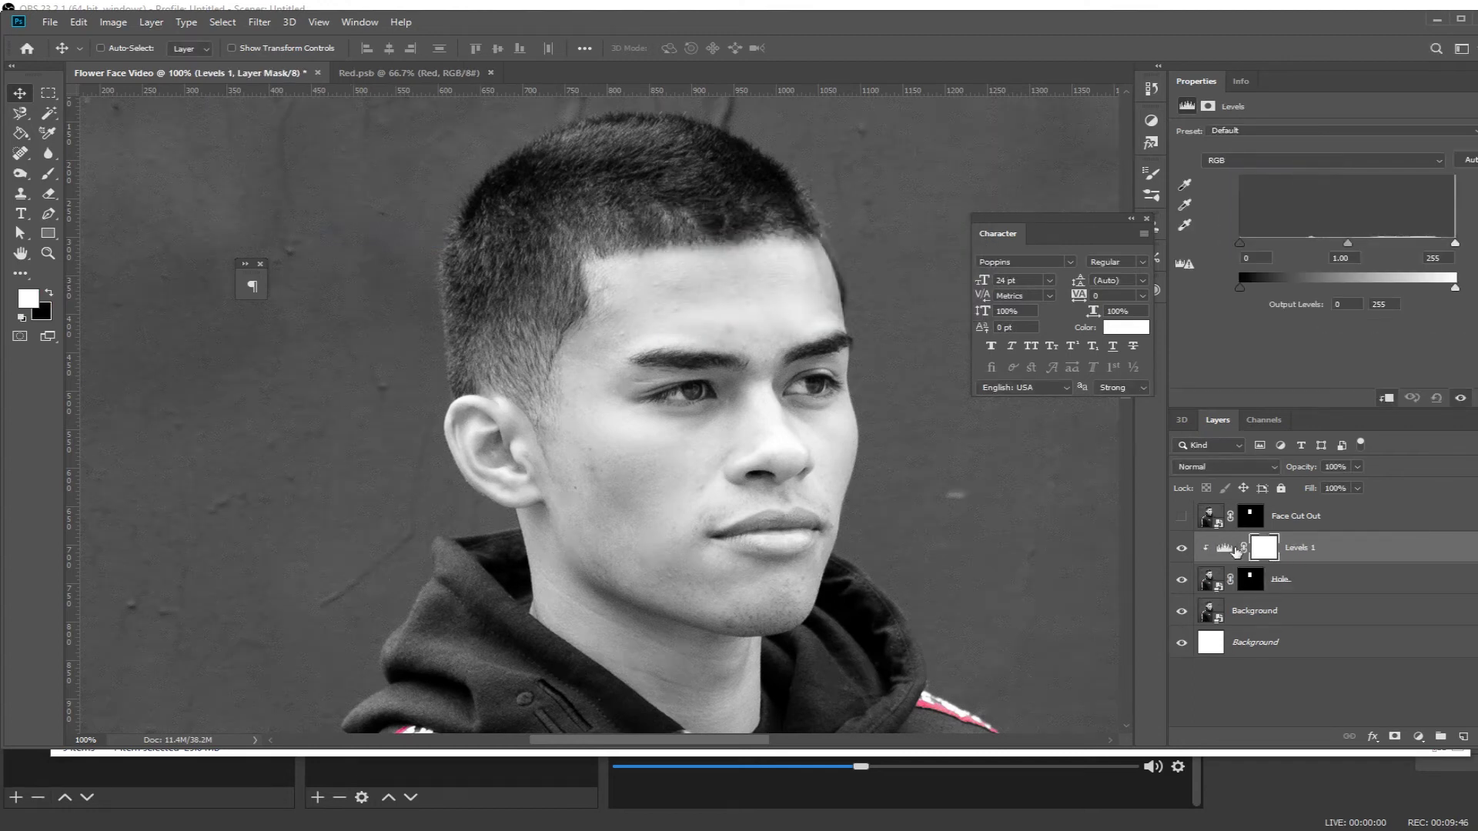
pyautogui.click(1218, 589)
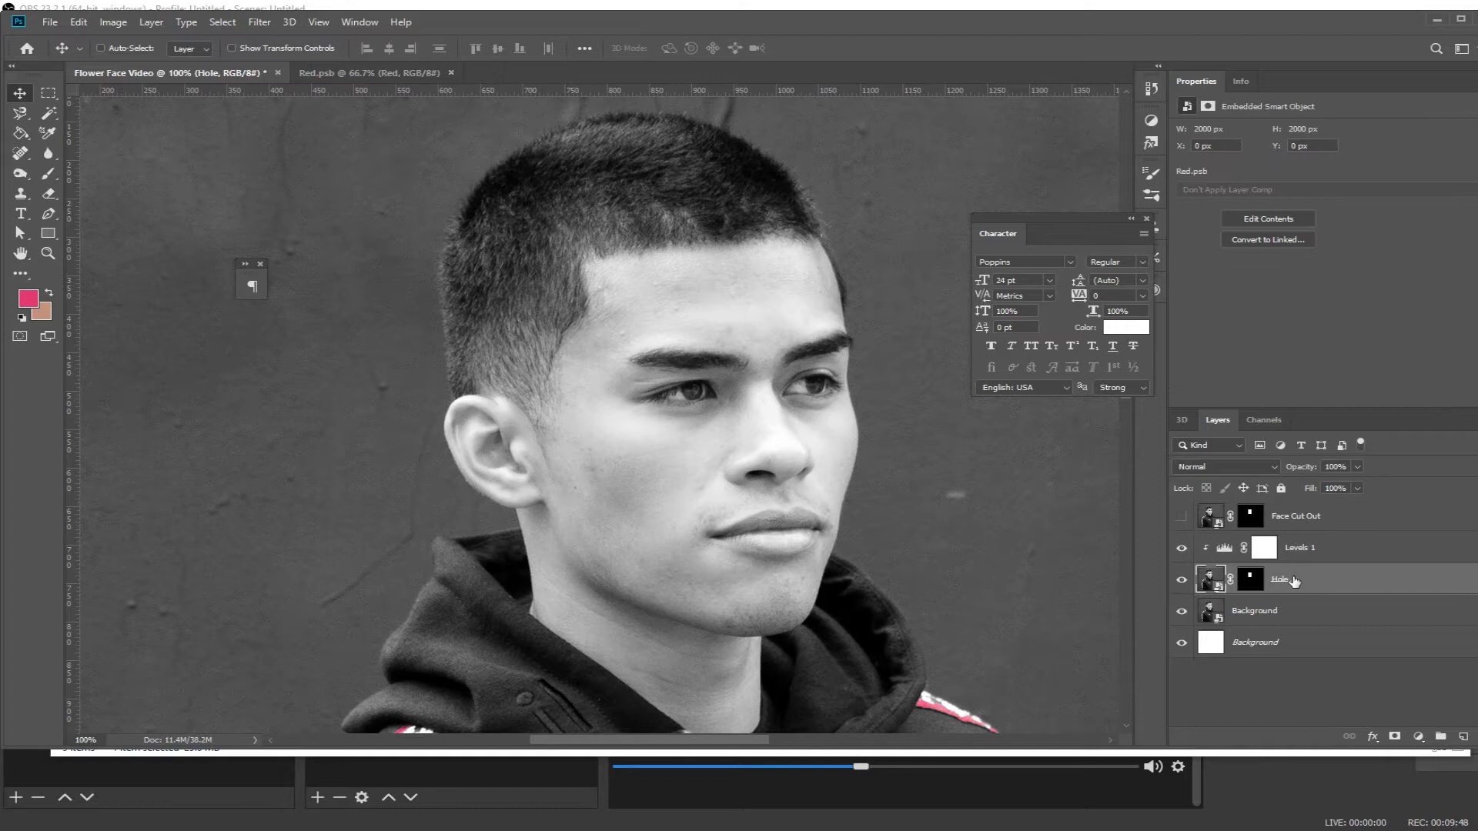
pyautogui.click(1309, 548)
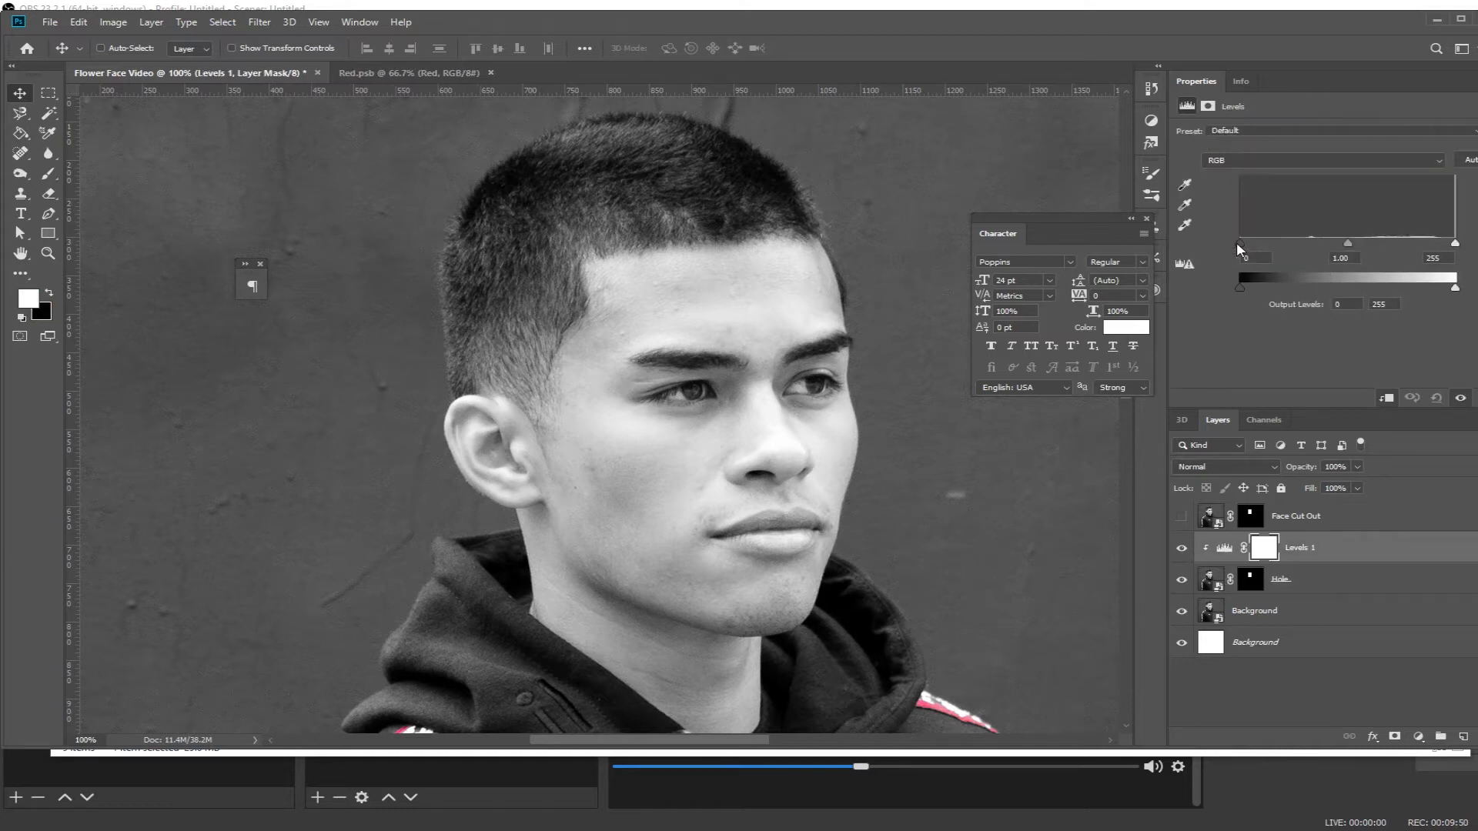
pyautogui.moveTo(1459, 289); pyautogui.dragTo(1209, 282)
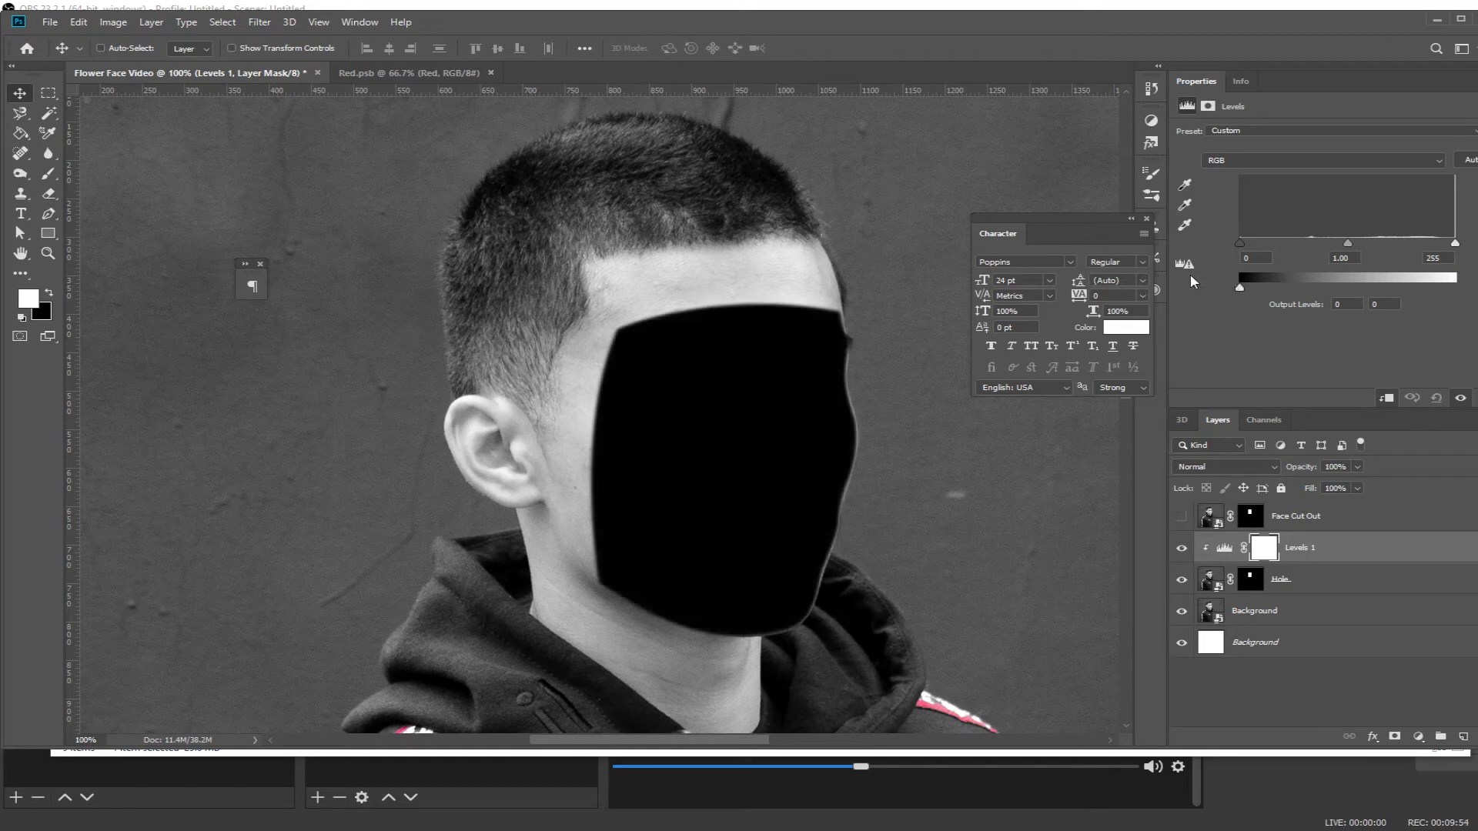
pyautogui.click(1343, 549)
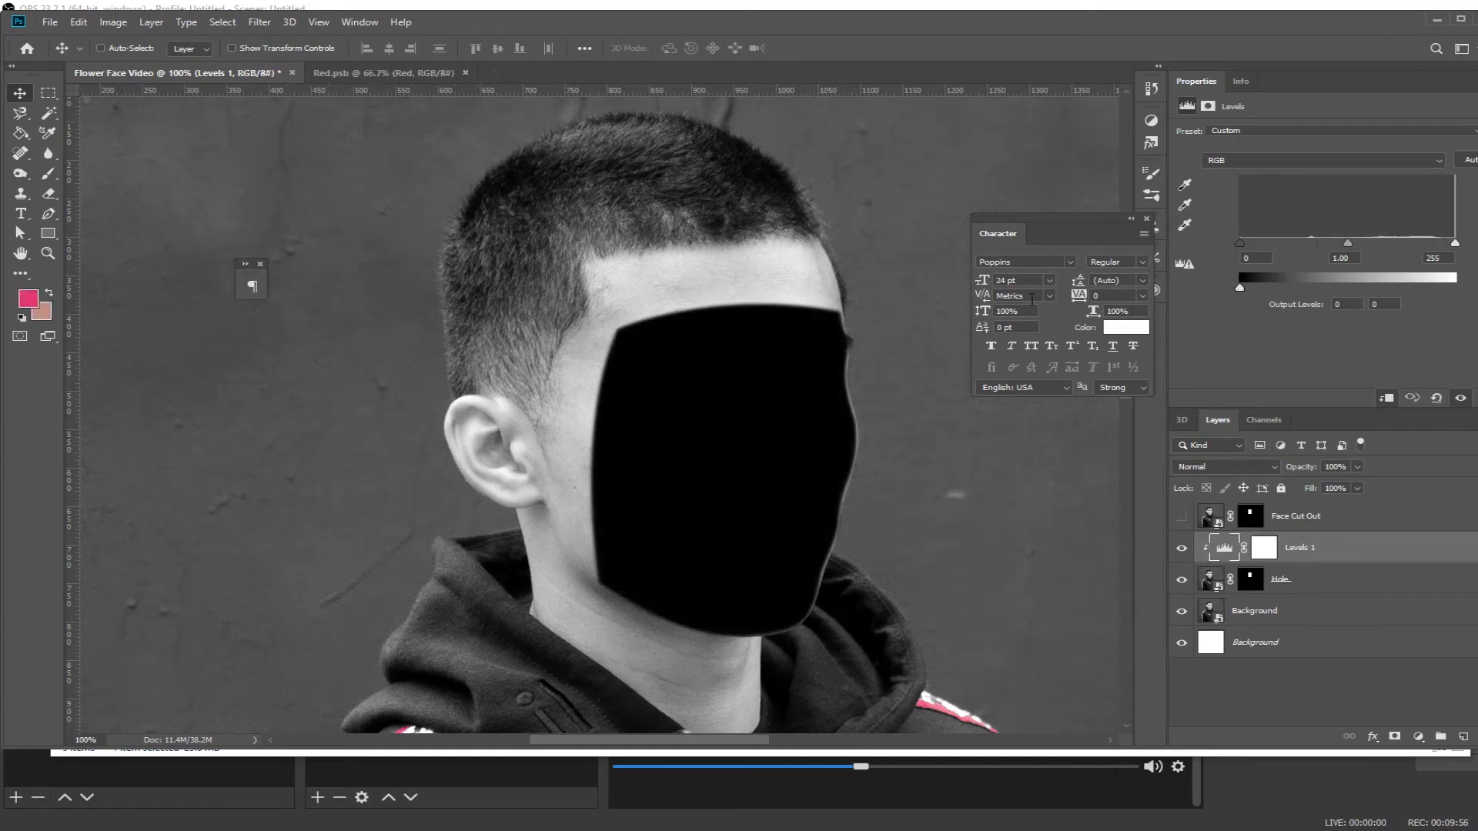
# - Show the Face Cut Out layer and move it about 32 px right and 32 px down from the black hole
pyautogui.click(1182, 518)
pyautogui.click(1296, 517)
pyautogui.moveTo(697, 420); pyautogui.dragTo(723, 440)
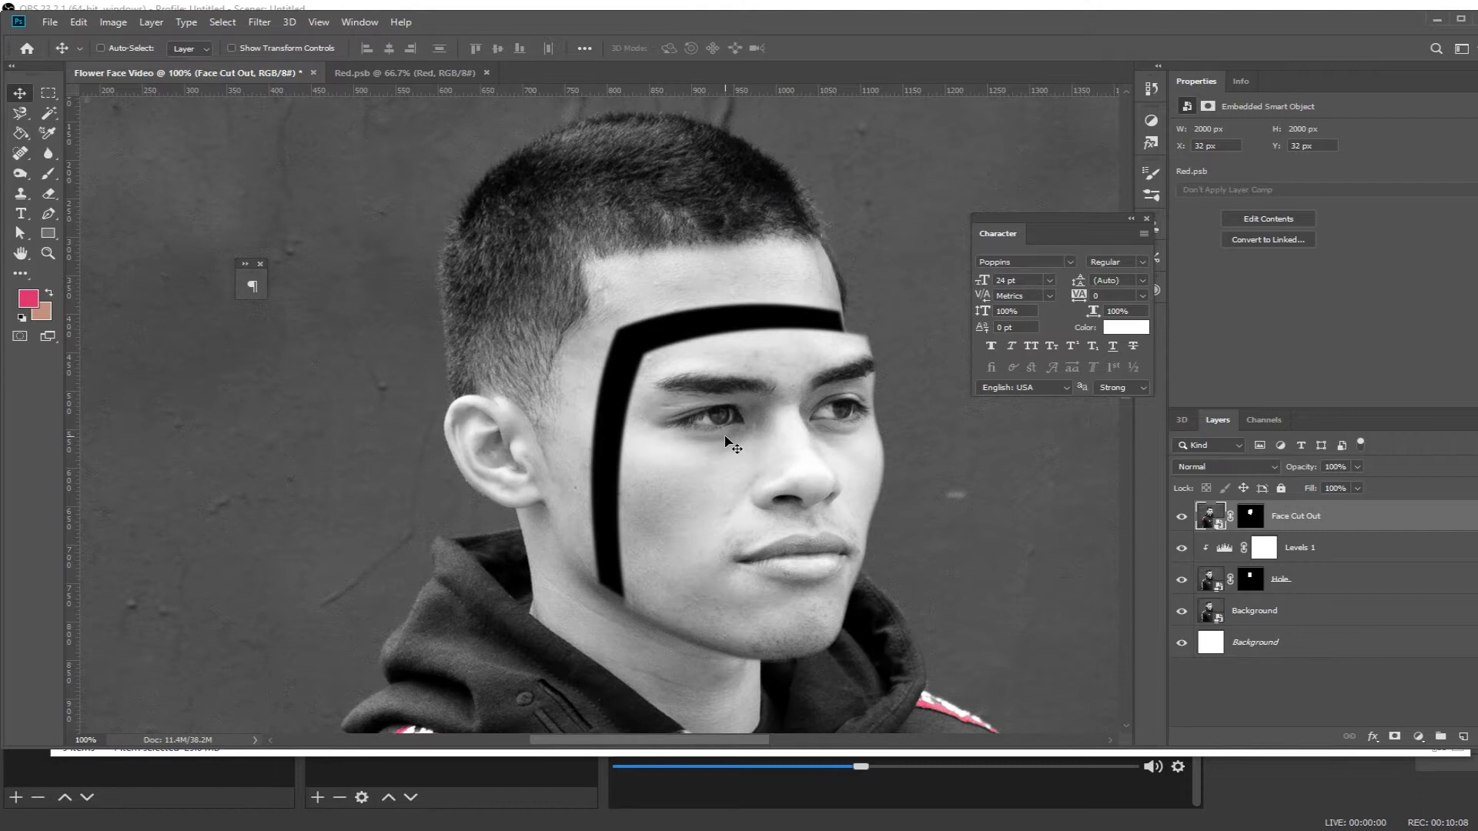
pyautogui.hotkey('ctrl', '-')
pyautogui.hotkey('ctrl', '-')
pyautogui.hotkey('ctrl', '-')
pyautogui.hotkey('ctrl', '-')
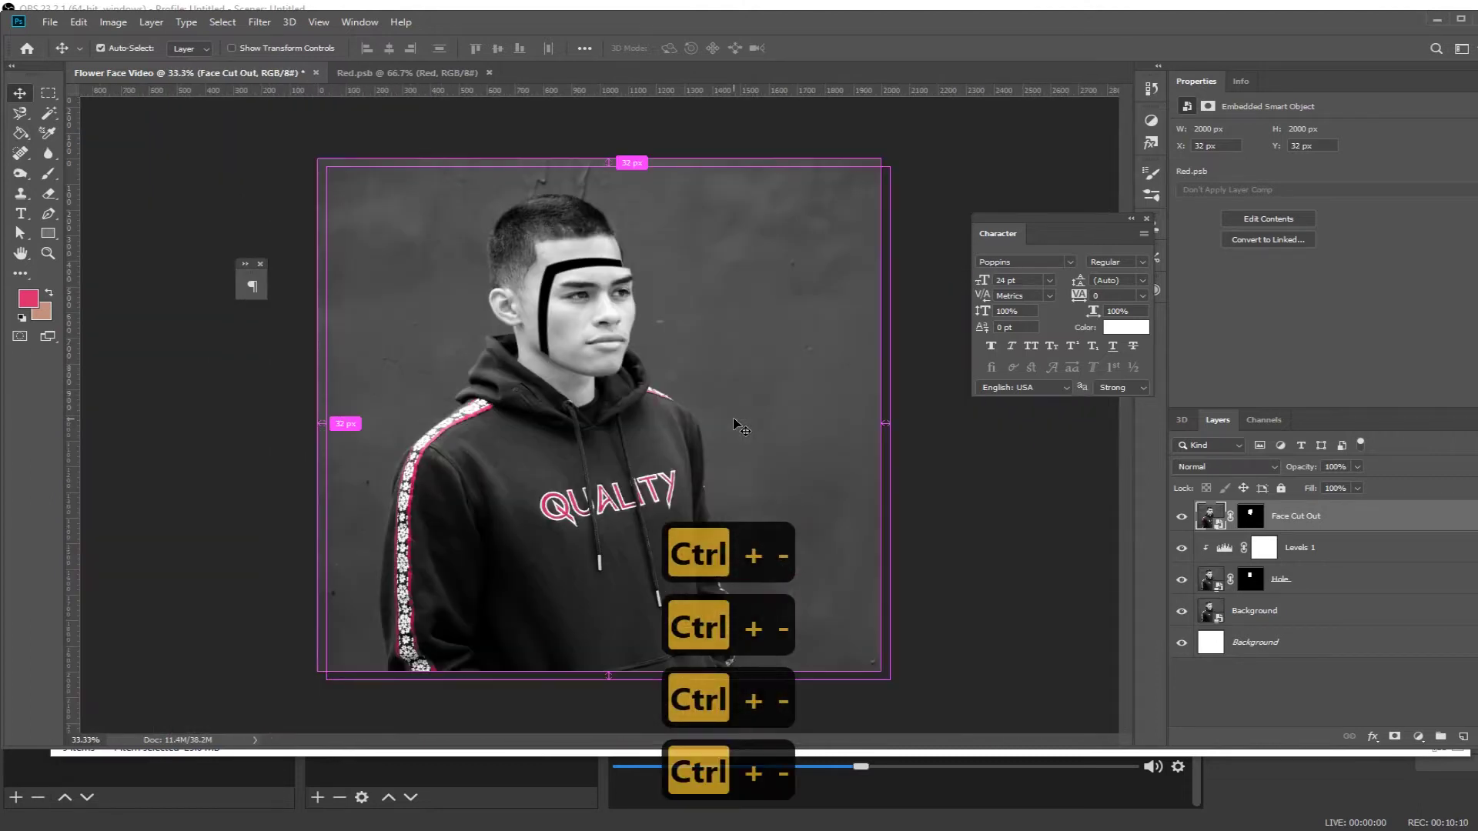
pyautogui.moveTo(685, 338); pyautogui.dragTo(637, 303)
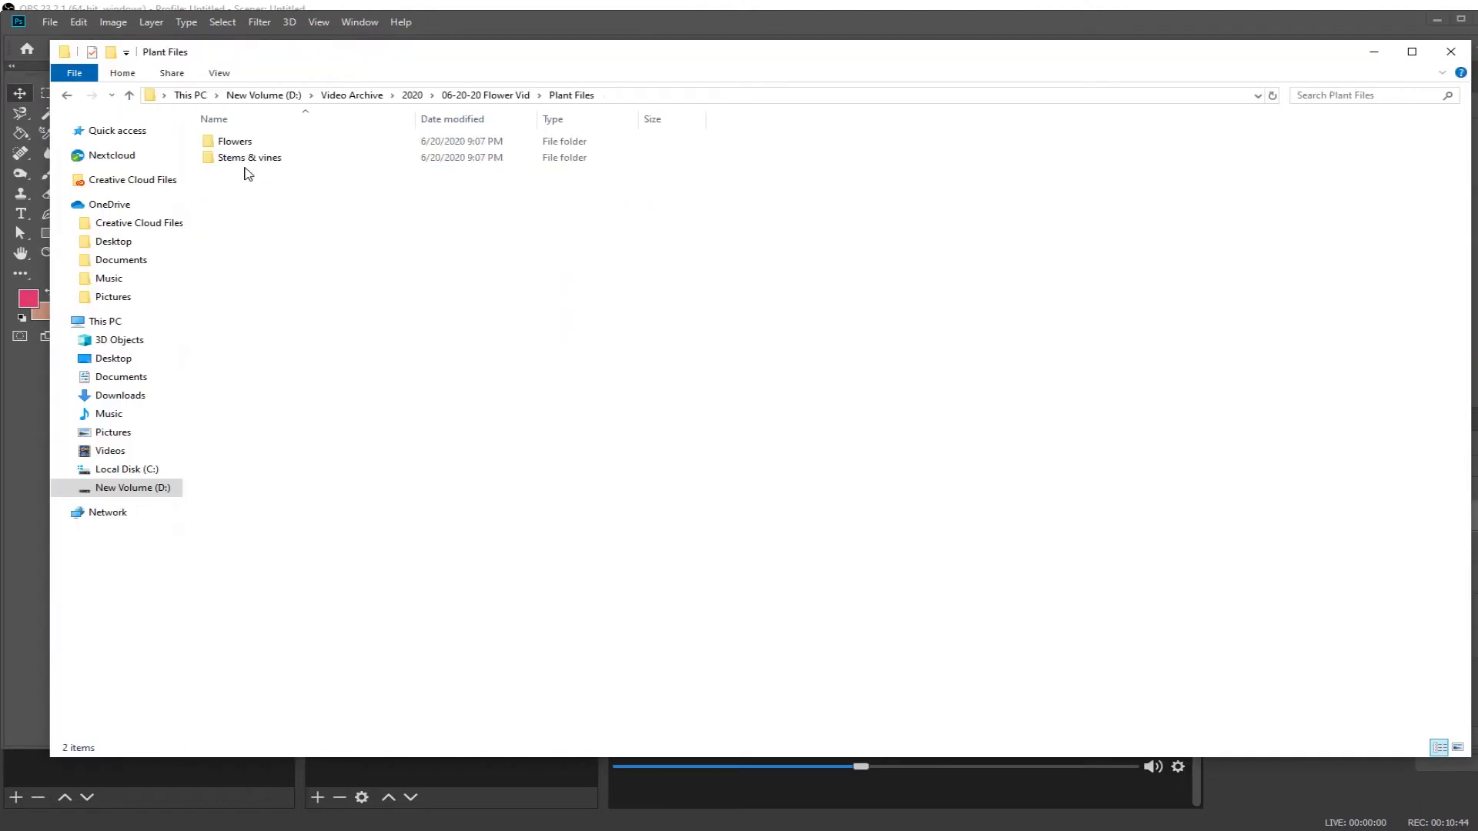
# - Place all the flower files from the Flowers folder in Plant Files into the portrait document
pyautogui.doubleClick(239, 143)
pyautogui.hotkey('ctrl', 'a')
pyautogui.moveTo(254, 193); pyautogui.dragTo(684, 396)
pyautogui.hotkey('alt', 'Tab')
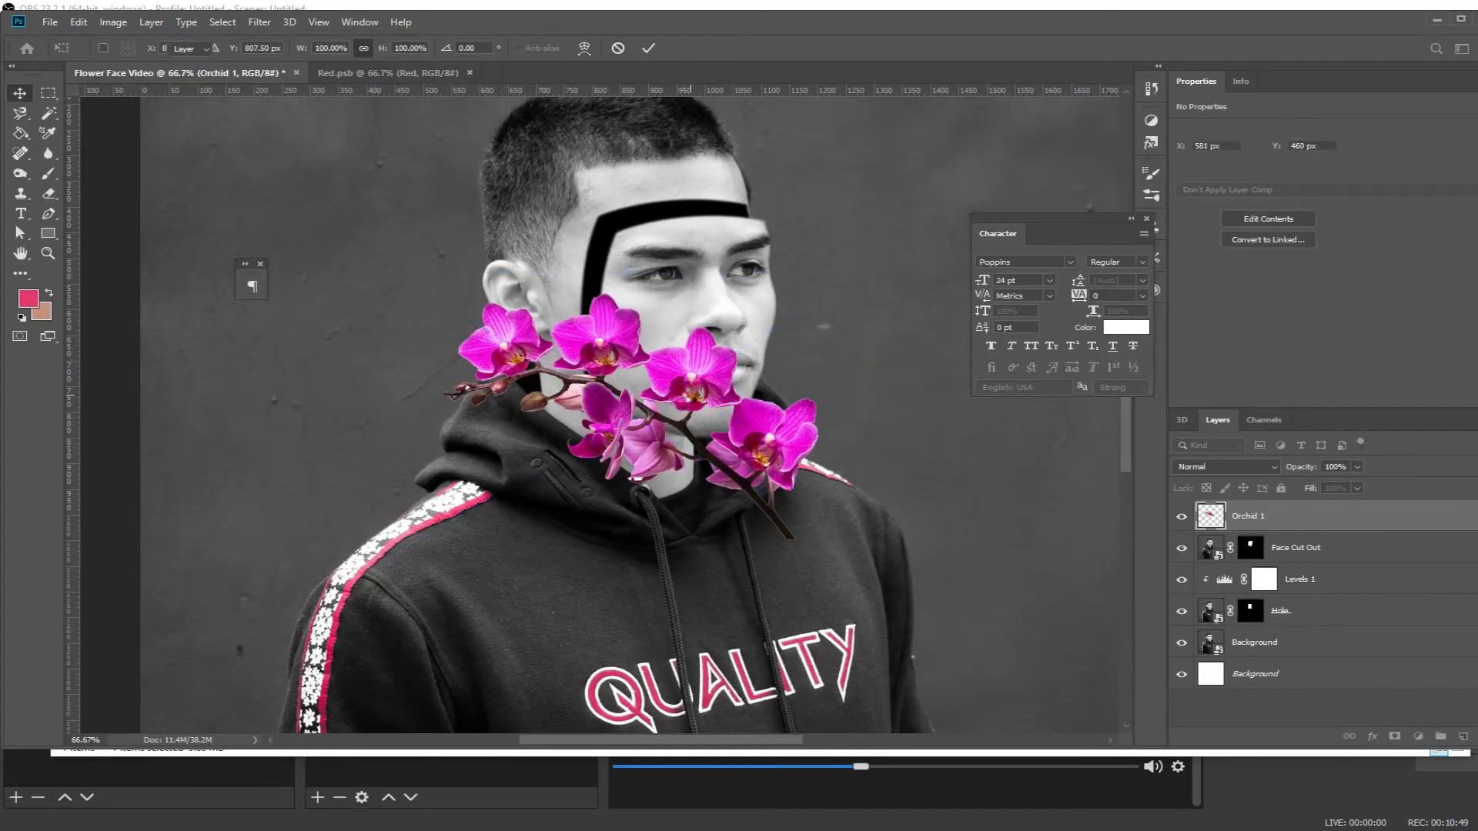
# - Place FlowerStem1.psd and Vine1.psd from the Stems & vines folder into the portrait document
pyautogui.hotkey('alt', 'Tab')
pyautogui.doubleClick(231, 157)
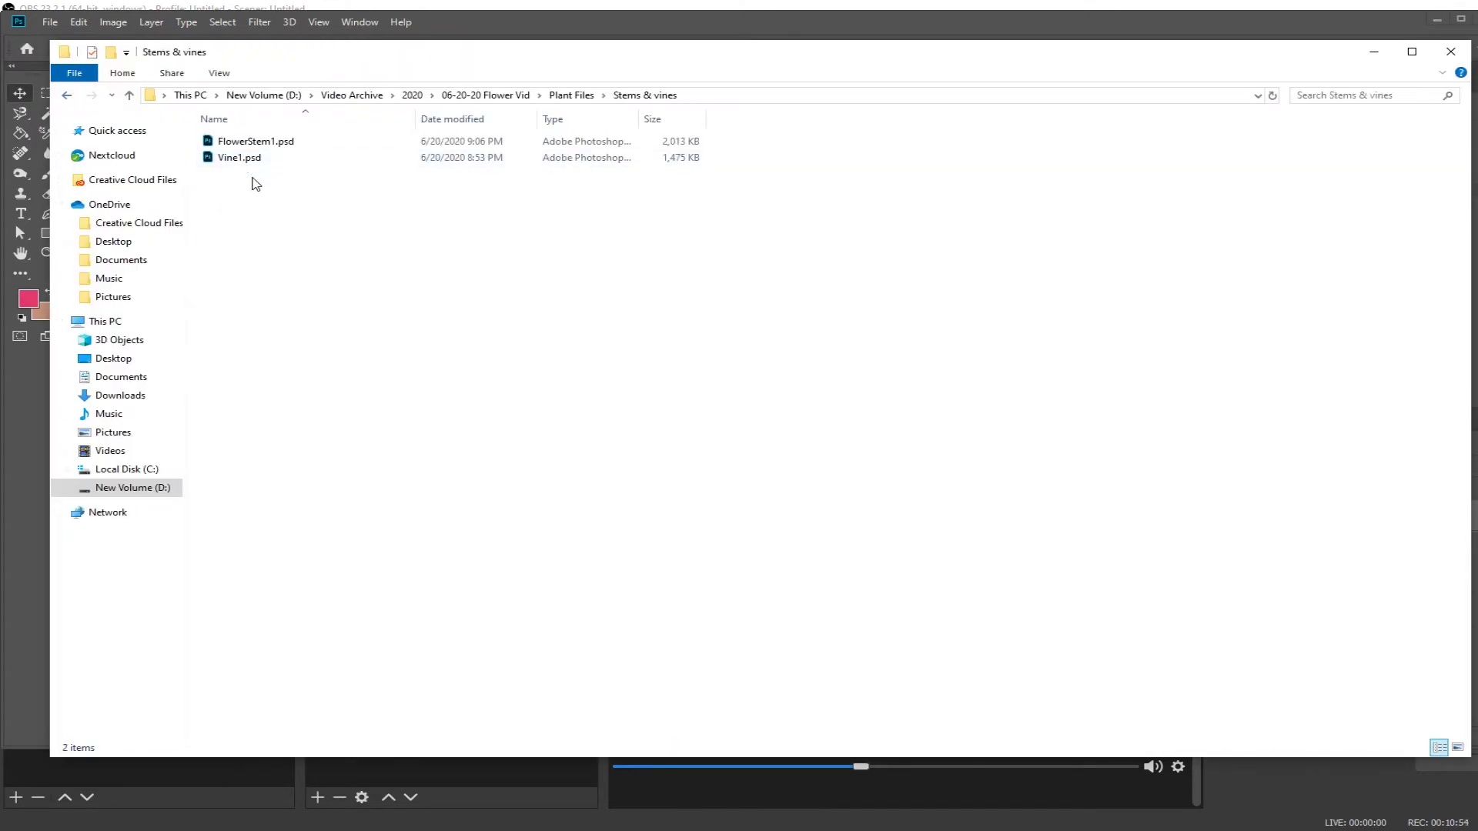
pyautogui.moveTo(251, 185); pyautogui.dragTo(511, 462)
pyautogui.hotkey('alt', 'Tab')
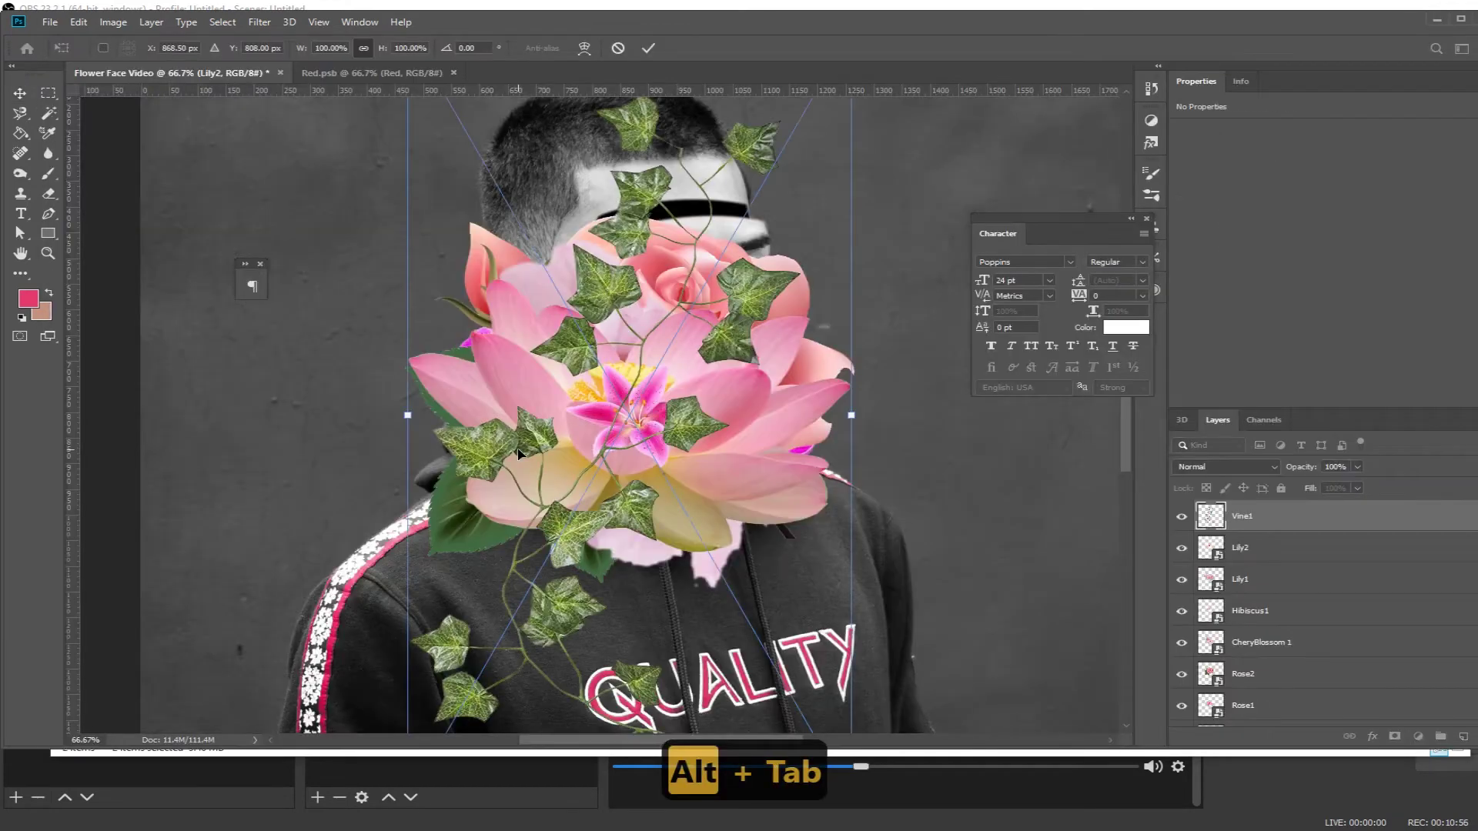
# - Hide all the placed plant layers except Orchid 1 and move Orchid 1 directly beneath the Face Cut Out layer
pyautogui.scroll(-1, 1210, 589)
pyautogui.moveTo(1183, 517); pyautogui.dragTo(1187, 645)
pyautogui.scroll(-1, 1201, 631)
pyautogui.moveTo(1275, 581); pyautogui.dragTo(1274, 616)
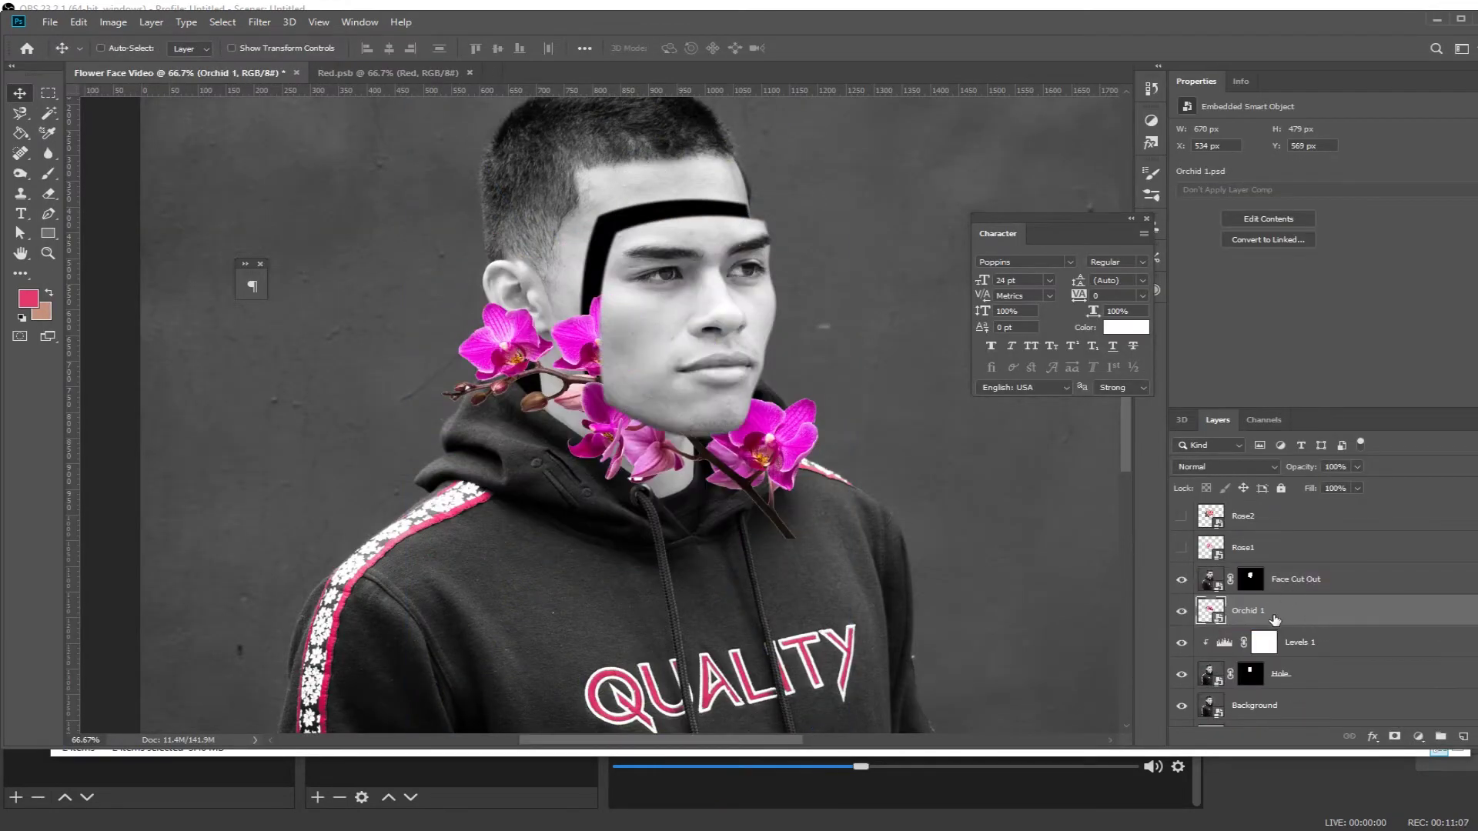
# - Scale Orchid 1 down to about 140 × 101 px and position it on the forehead along the hole's top edge
pyautogui.hotkey('ctrl', '=')
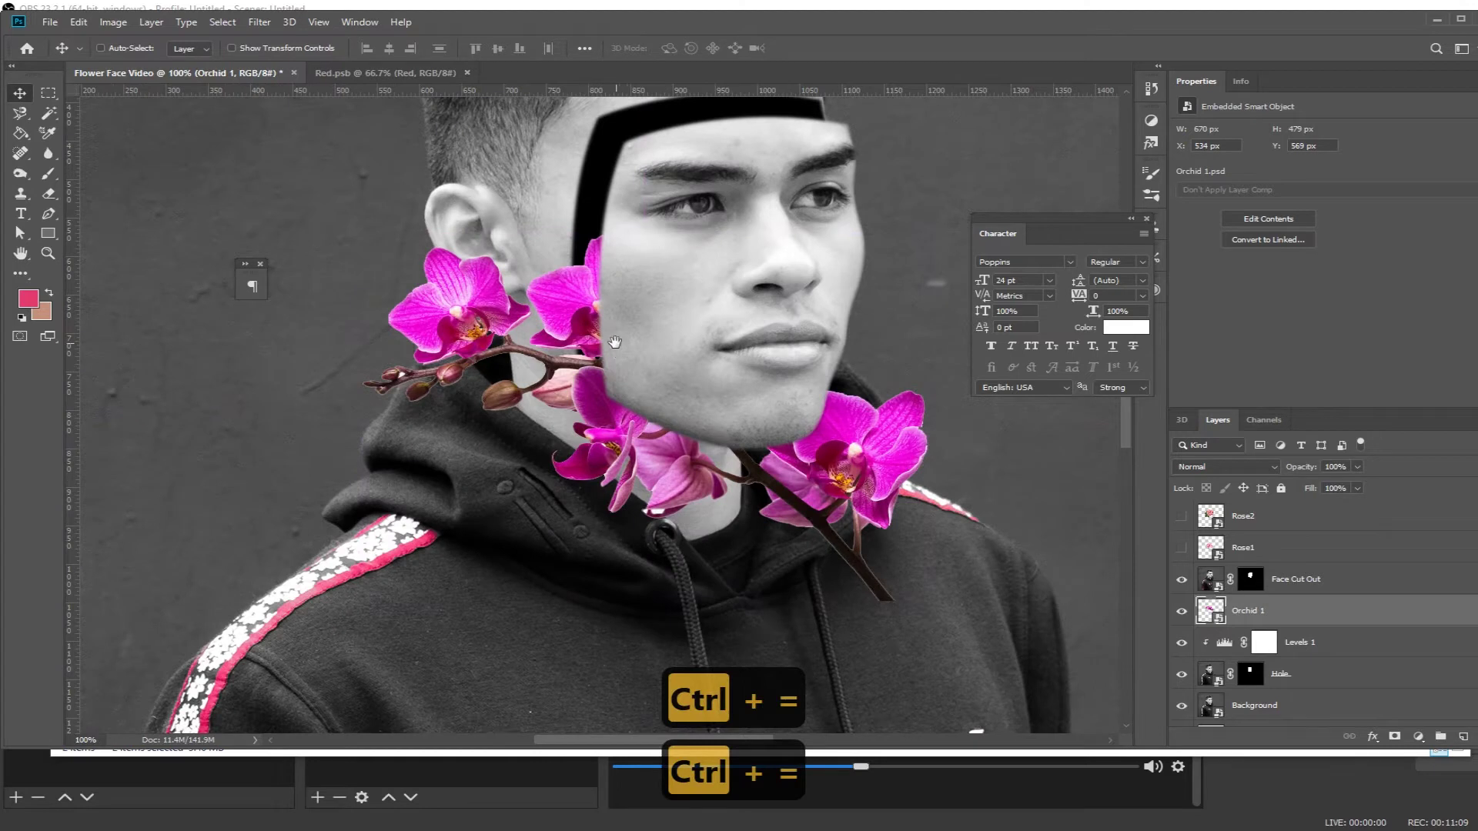
pyautogui.hotkey('ctrl', 't')
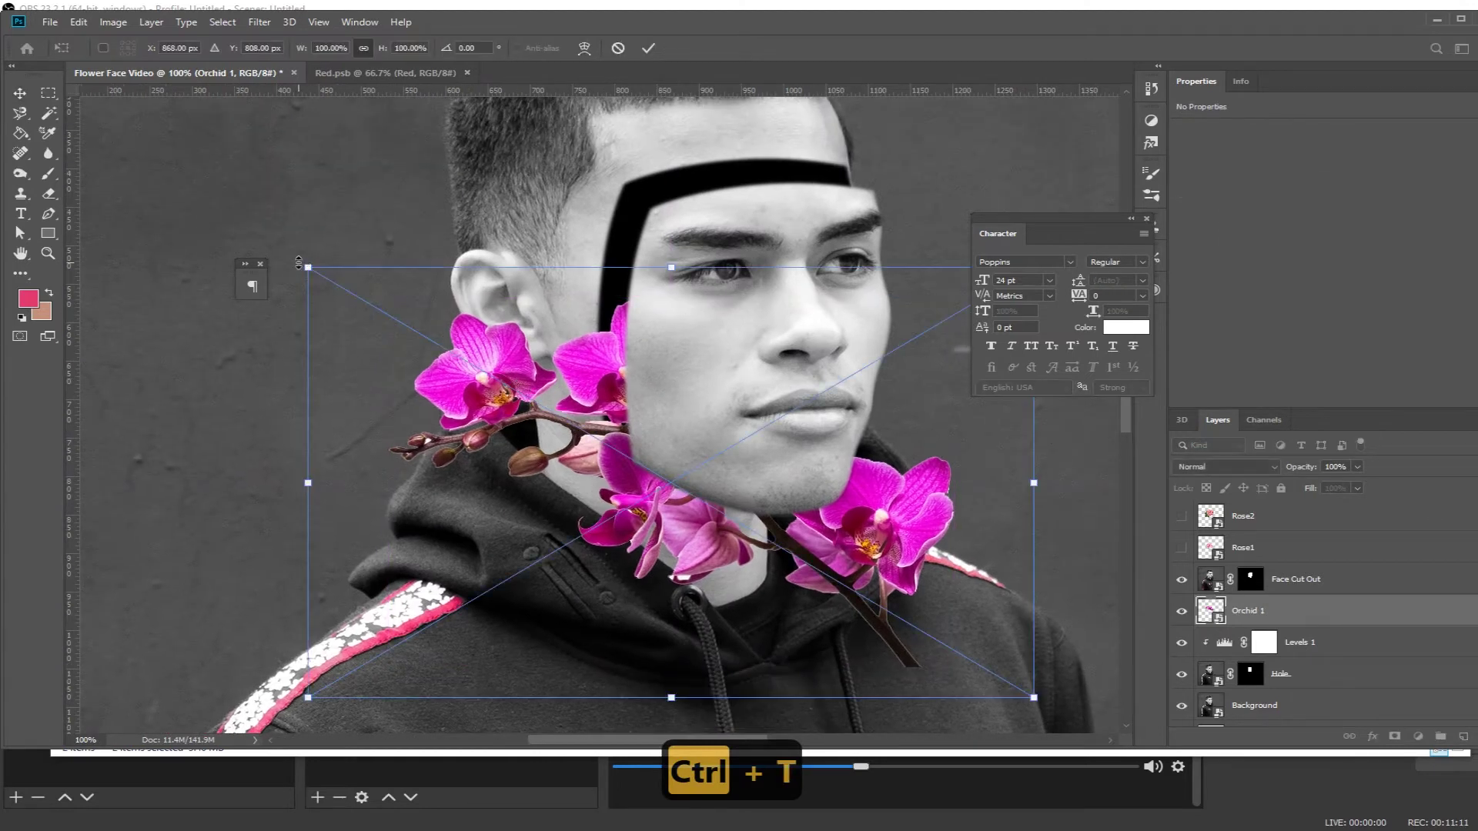
pyautogui.moveTo(306, 266); pyautogui.dragTo(563, 377)
pyautogui.moveTo(695, 452); pyautogui.dragTo(756, 167)
pyautogui.moveTo(846, 135); pyautogui.dragTo(805, 158)
pyautogui.moveTo(738, 209); pyautogui.dragTo(726, 190)
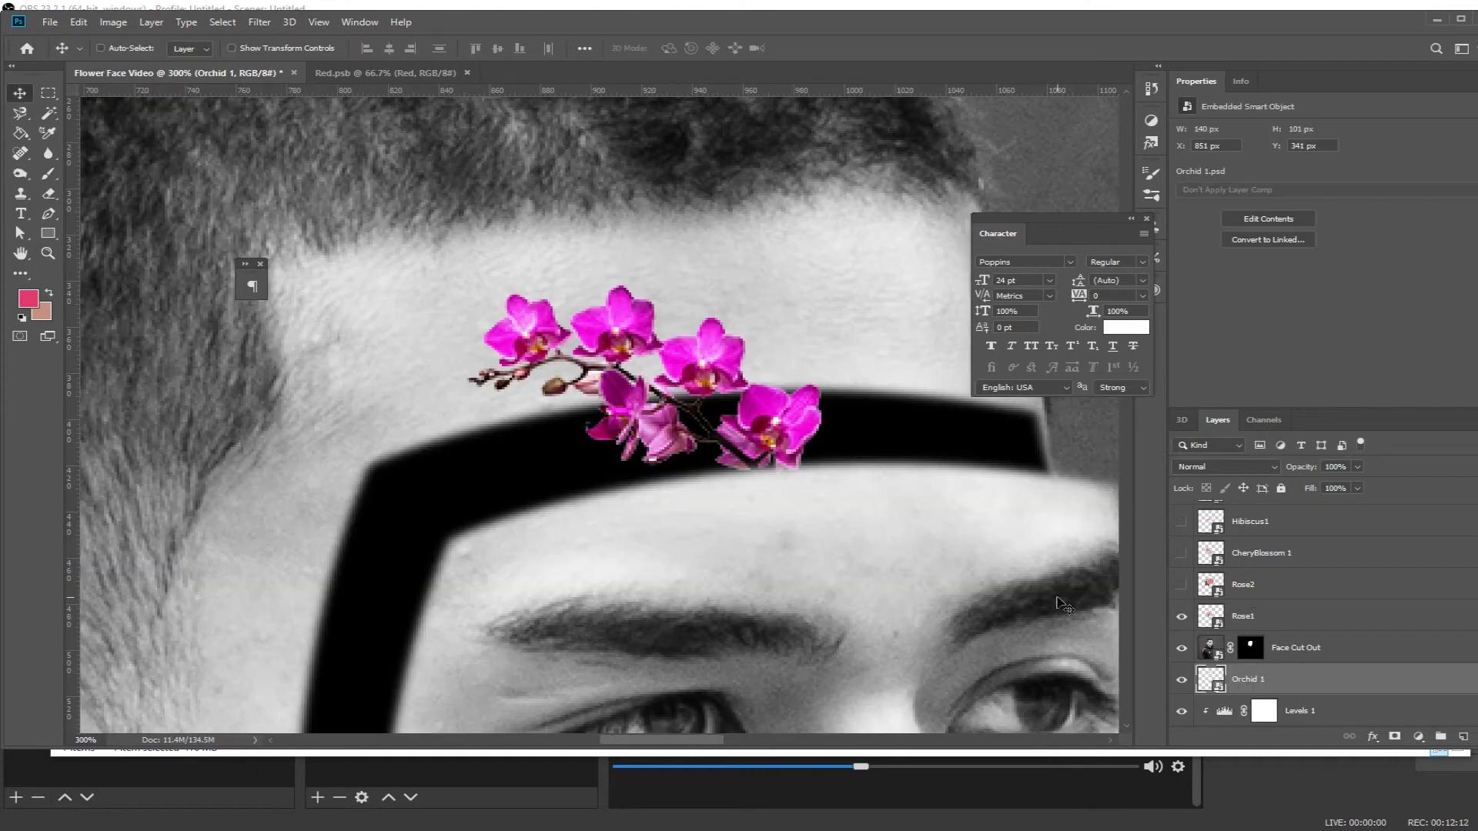
# - Scale Rose1 down to about 134 × 129 px and place it on the hole's upper-left corner, beneath the Face Cut Out layer
pyautogui.hotkey('ctrl', '-')
pyautogui.hotkey('ctrl', '-')
pyautogui.hotkey('ctrl', '-')
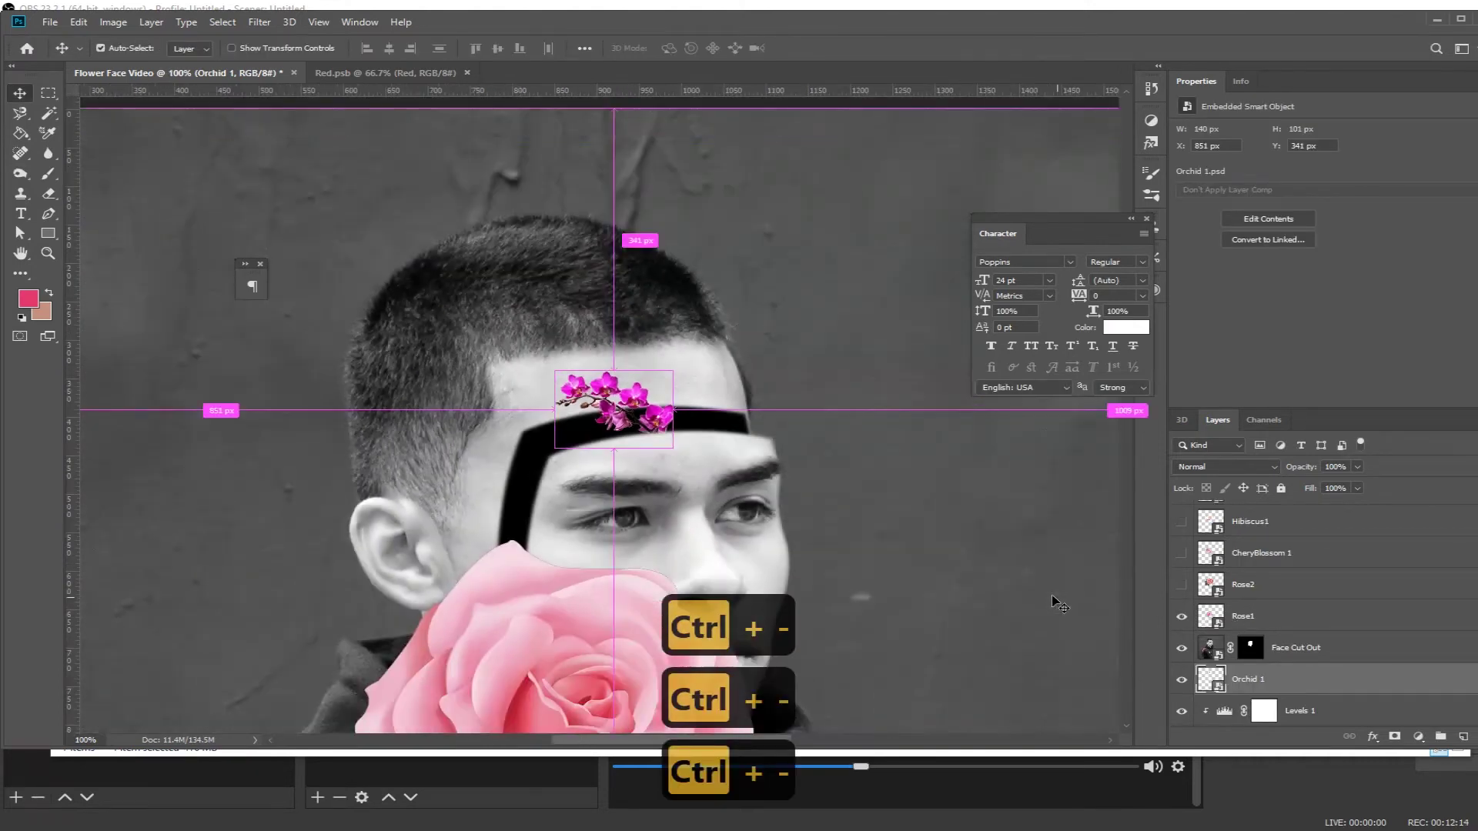
pyautogui.moveTo(500, 529); pyautogui.dragTo(573, 174)
pyautogui.moveTo(622, 344); pyautogui.dragTo(566, 443)
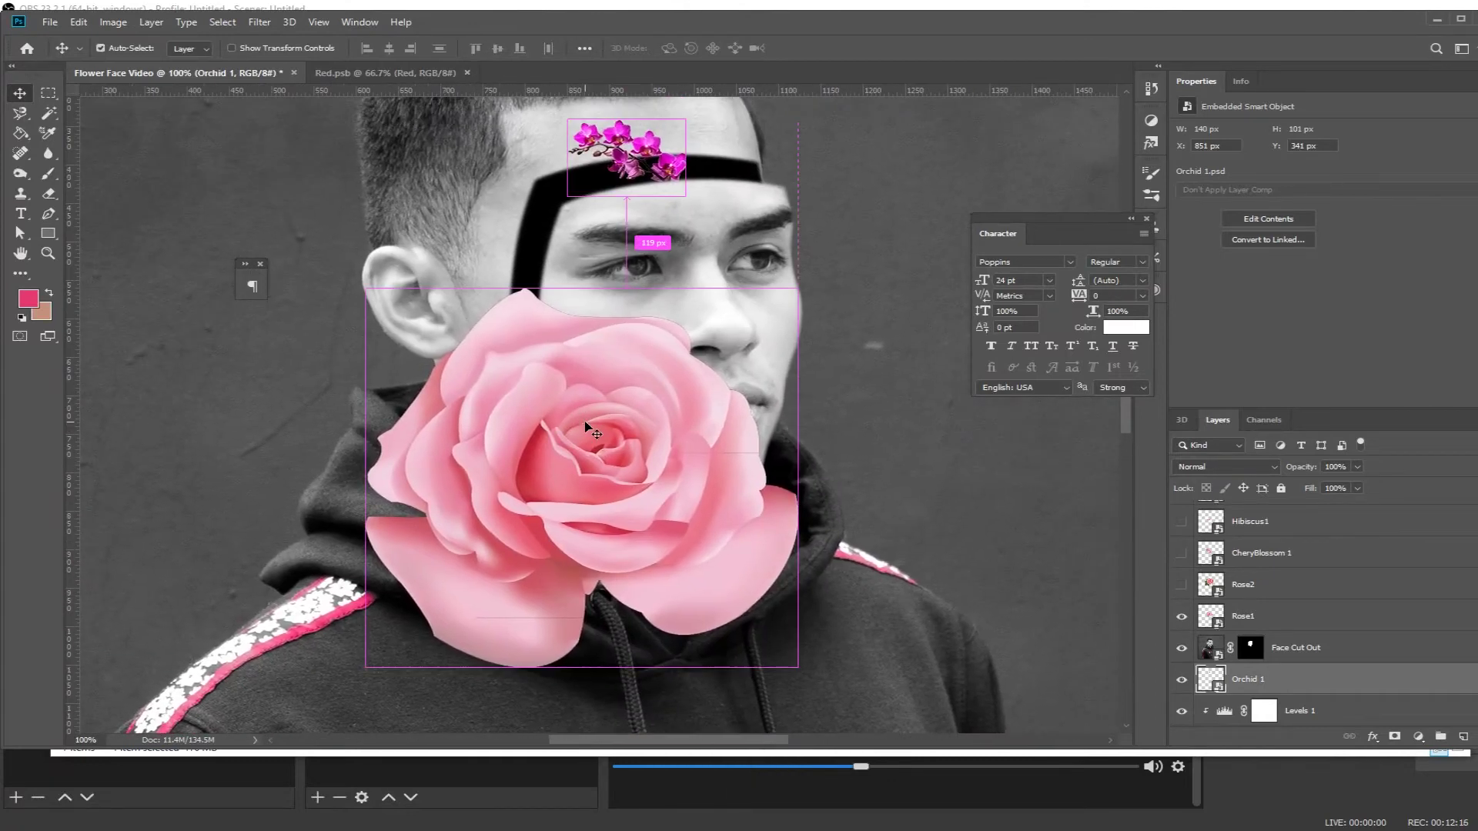
pyautogui.keyDown('ctrl'); pyautogui.click(587, 429); pyautogui.keyUp('ctrl')
pyautogui.hotkey('ctrl', 't')
pyautogui.moveTo(793, 291); pyautogui.dragTo(660, 425)
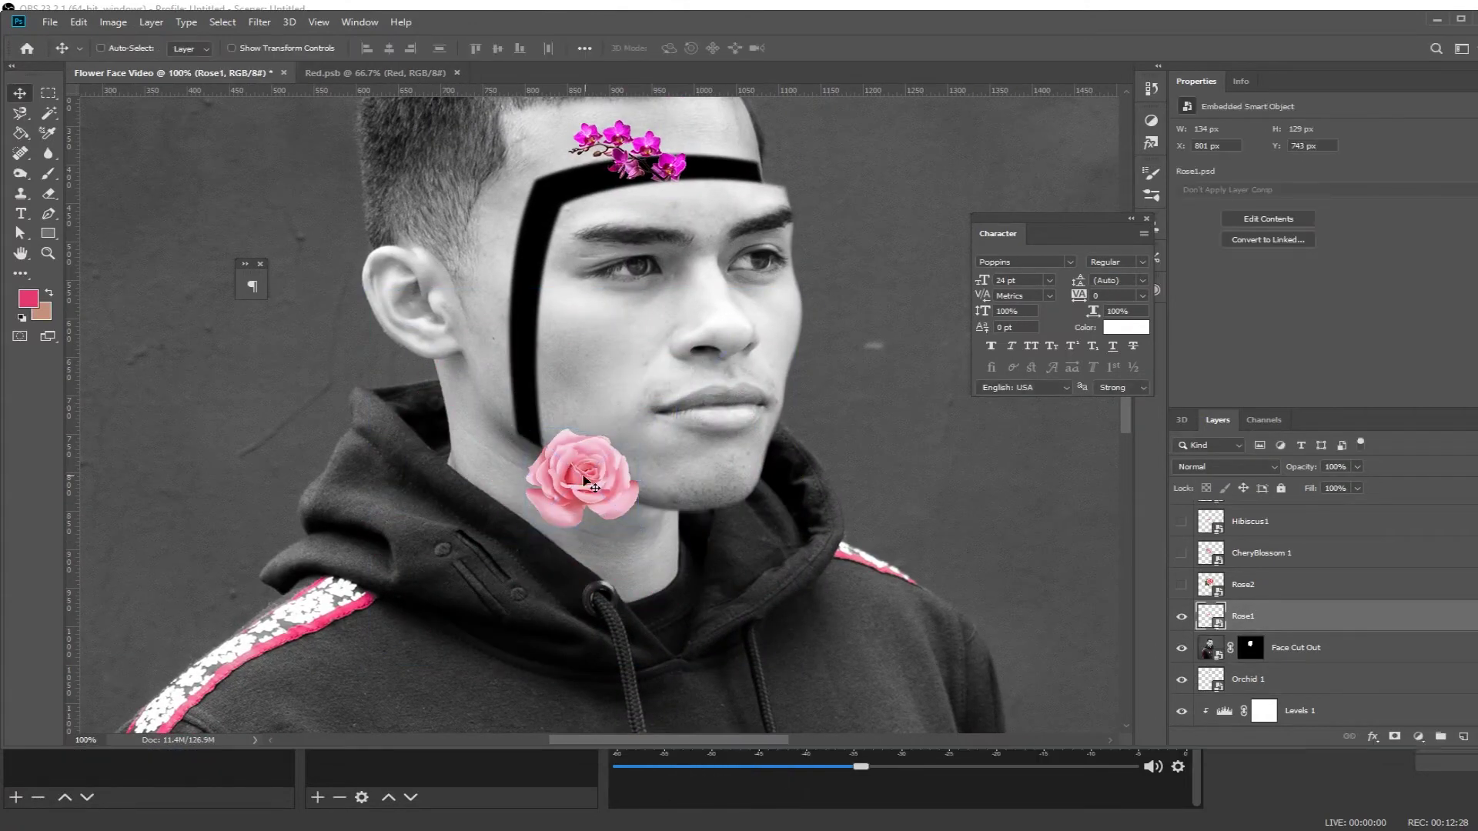
pyautogui.moveTo(601, 475); pyautogui.dragTo(539, 179)
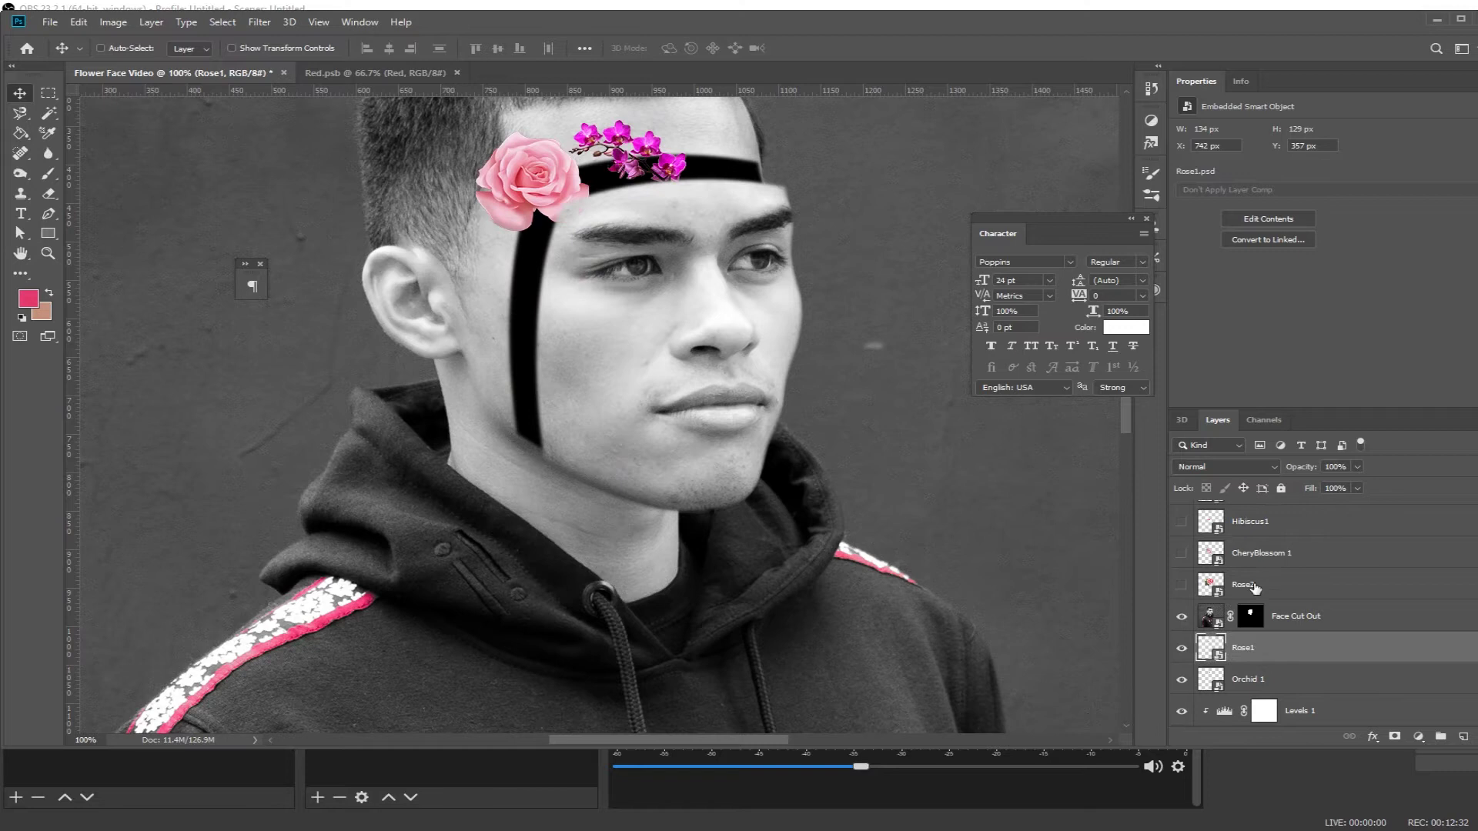
# - Show FlowerStem1, scale it to about 162 × 118 px, place it under the rose and move its layer directly beneath Rose1
pyautogui.scroll(2, 1245, 624)
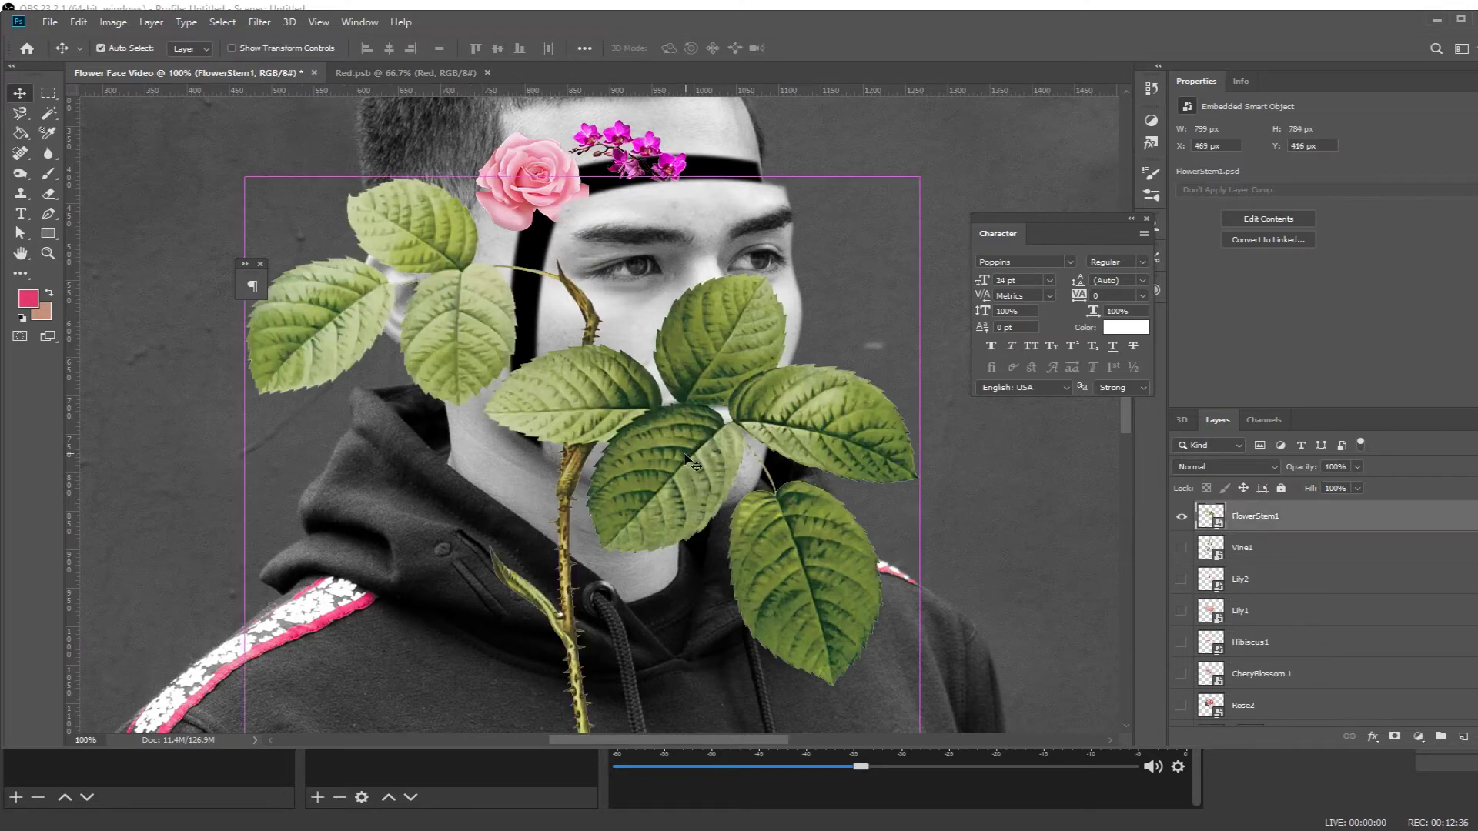
pyautogui.hotkey('ctrl', 't')
pyautogui.moveTo(920, 177); pyautogui.dragTo(620, 395)
pyautogui.moveTo(598, 461); pyautogui.dragTo(572, 221)
pyautogui.press('Return')
pyautogui.moveTo(1255, 514); pyautogui.dragTo(1237, 624)
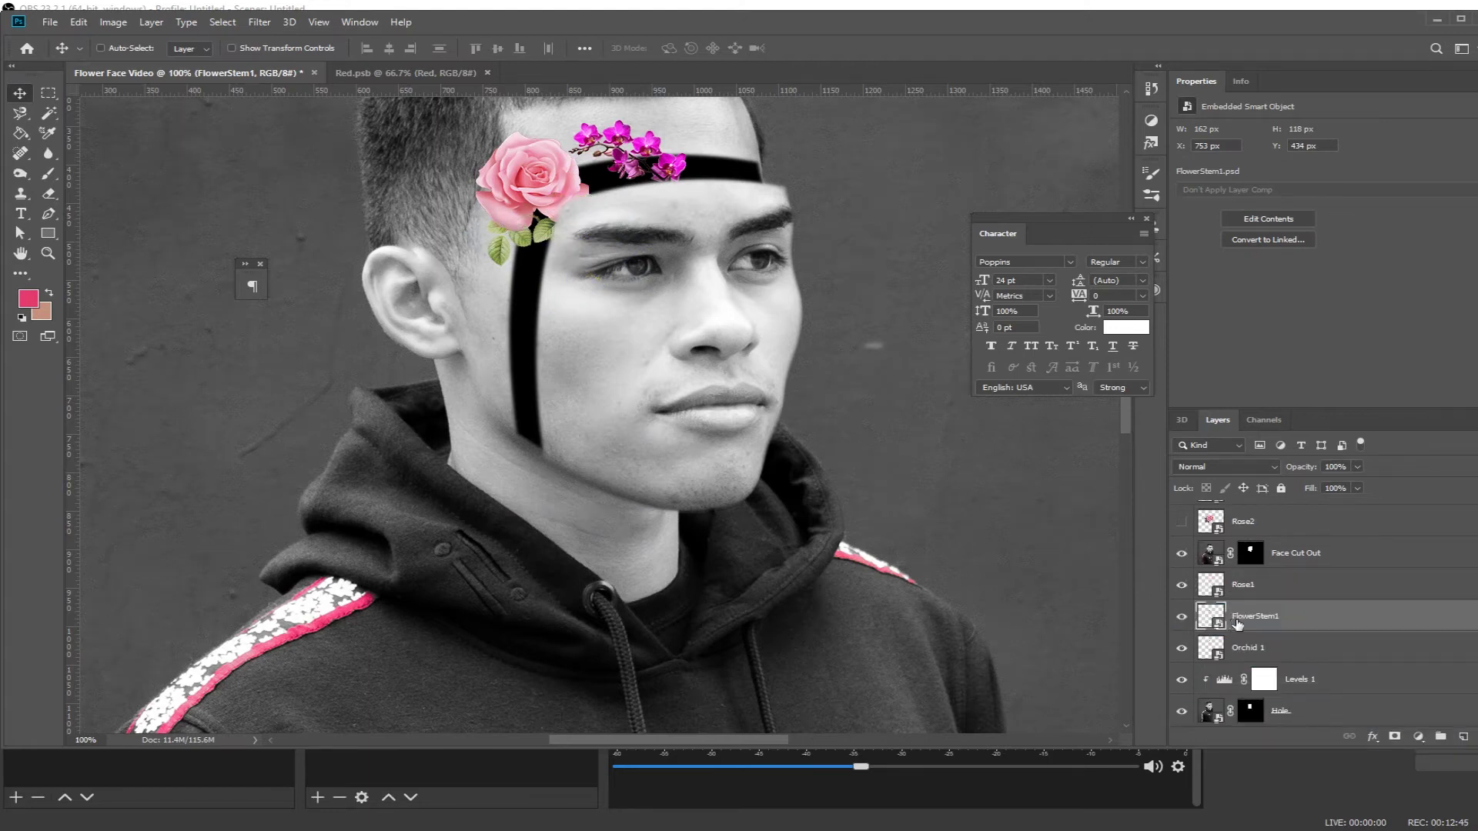
# - Scale the Rose1 flower down further and reposition it over the leaves at the hole's upper-left corner
pyautogui.hotkey('ctrl', '=')
pyautogui.moveTo(485, 132); pyautogui.dragTo(462, 482)
pyautogui.click(1245, 585)
pyautogui.hotkey('ctrl', 't')
pyautogui.moveTo(554, 197); pyautogui.dragTo(497, 249)
pyautogui.moveTo(481, 302); pyautogui.dragTo(442, 327)
pyautogui.press('Return')
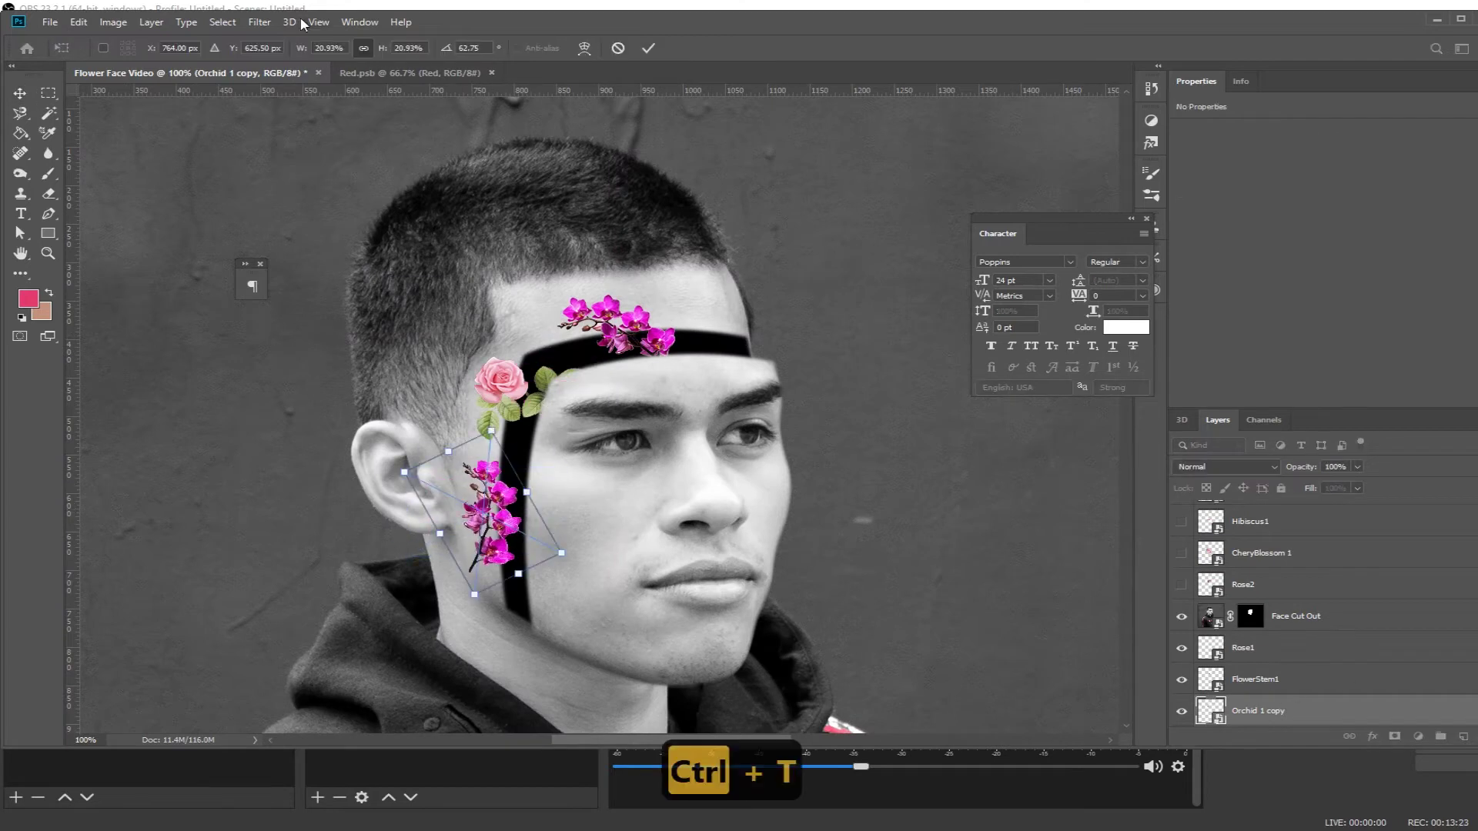
# - Flip the Orchid 1 copy, scale it to about 28% and rotate it to about -86° along the hole's left edge
pyautogui.press('Return')
pyautogui.click(113, 22)
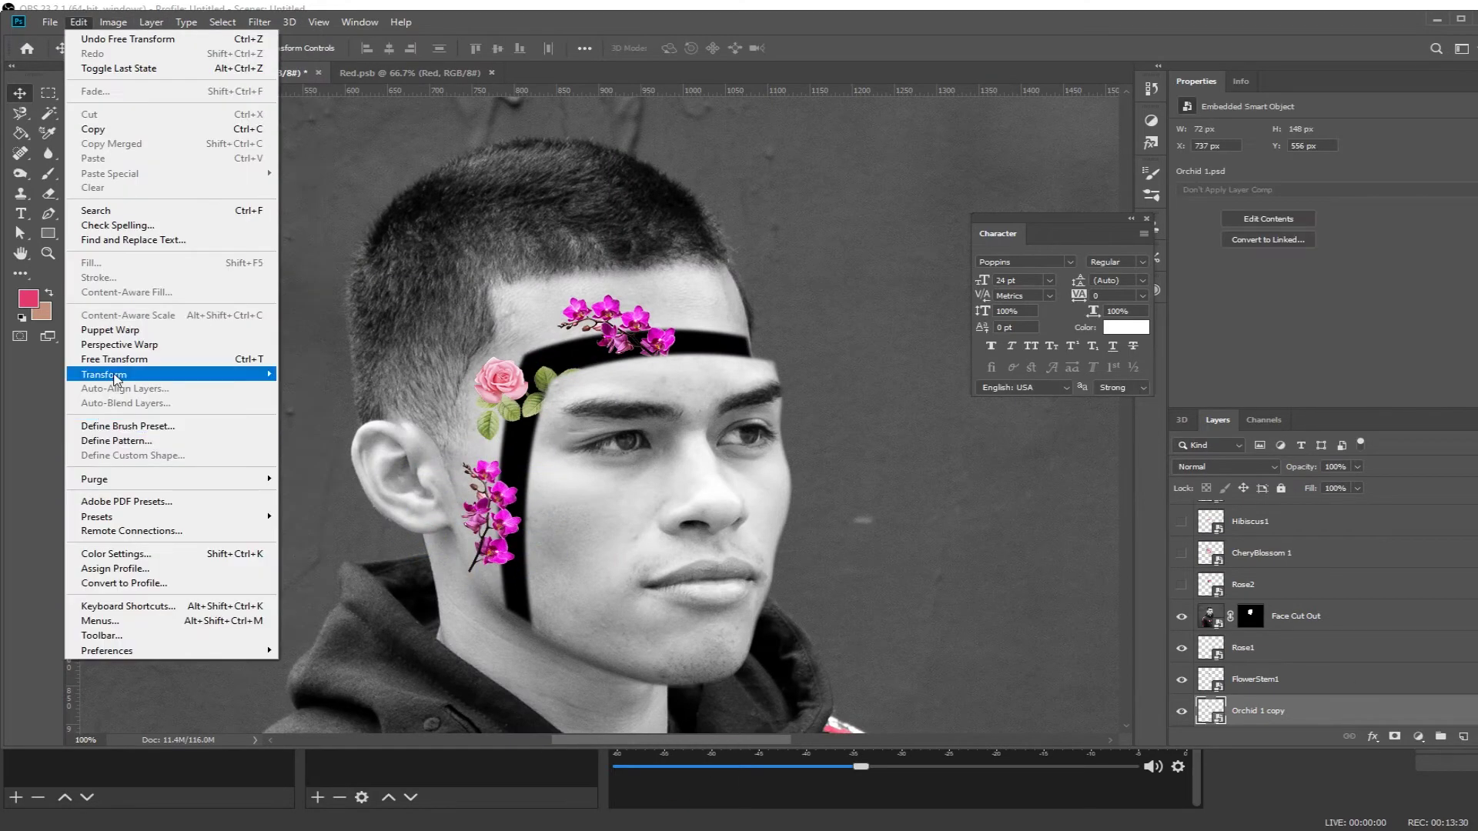
pyautogui.moveTo(147, 373)
pyautogui.click(331, 562)
pyautogui.hotkey('ctrl', 't')
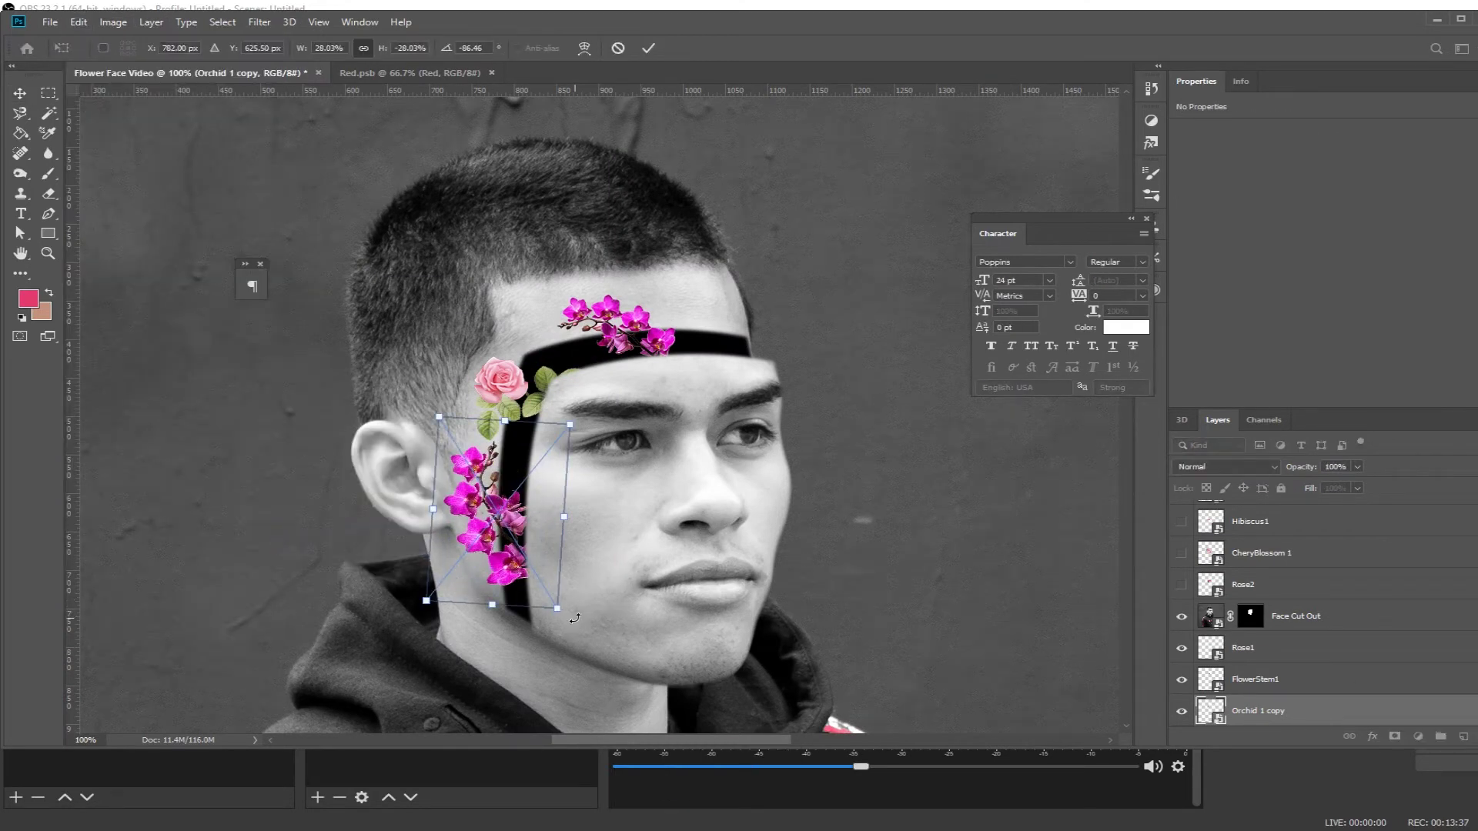
pyautogui.press('Return')
# - Add a Hue/Saturation adjustment clipped to Orchid 1 copy and shift its hue to blue
pyautogui.click(151, 21)
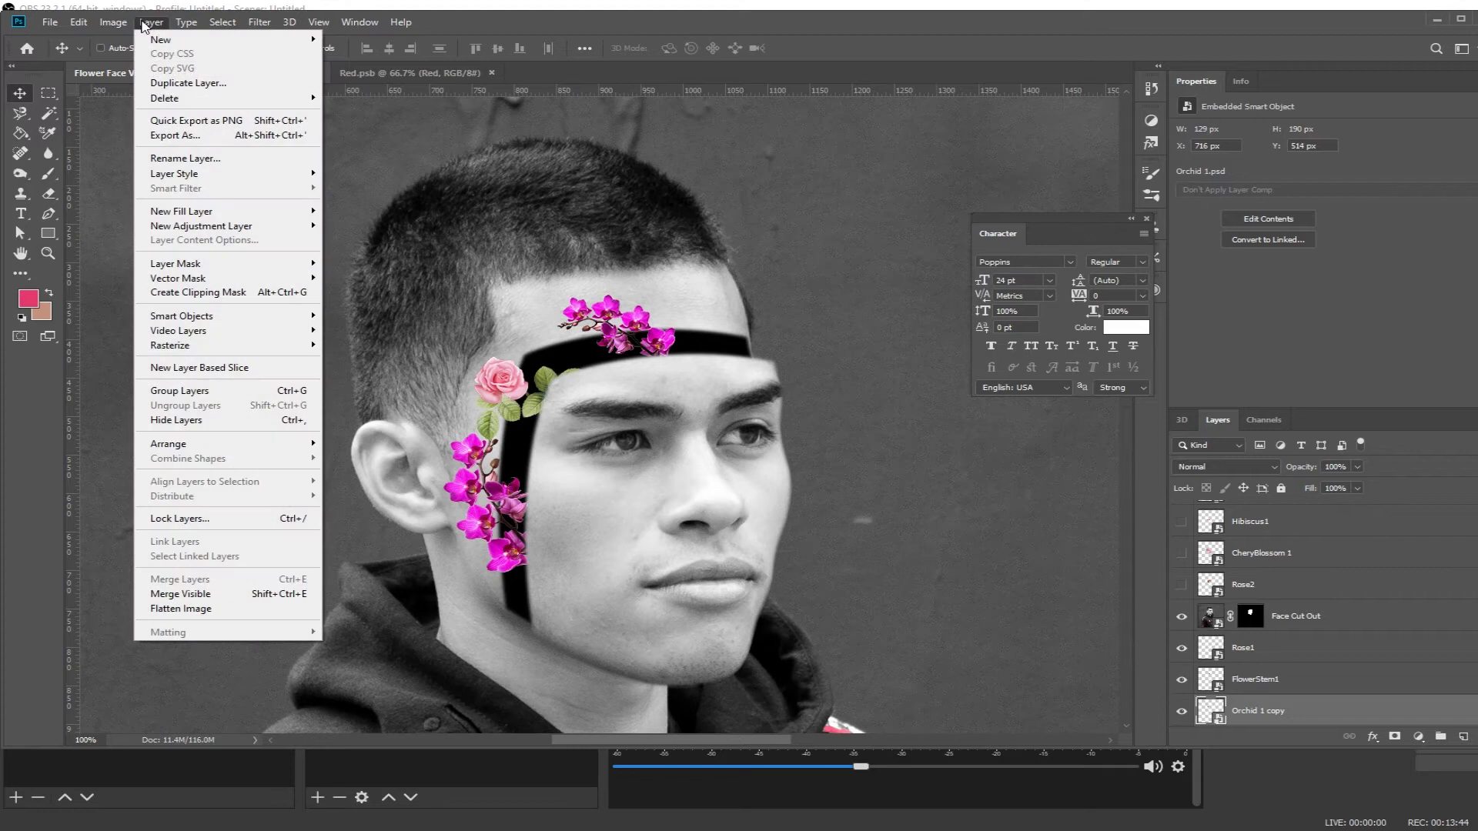
pyautogui.moveTo(199, 231)
pyautogui.click(372, 307)
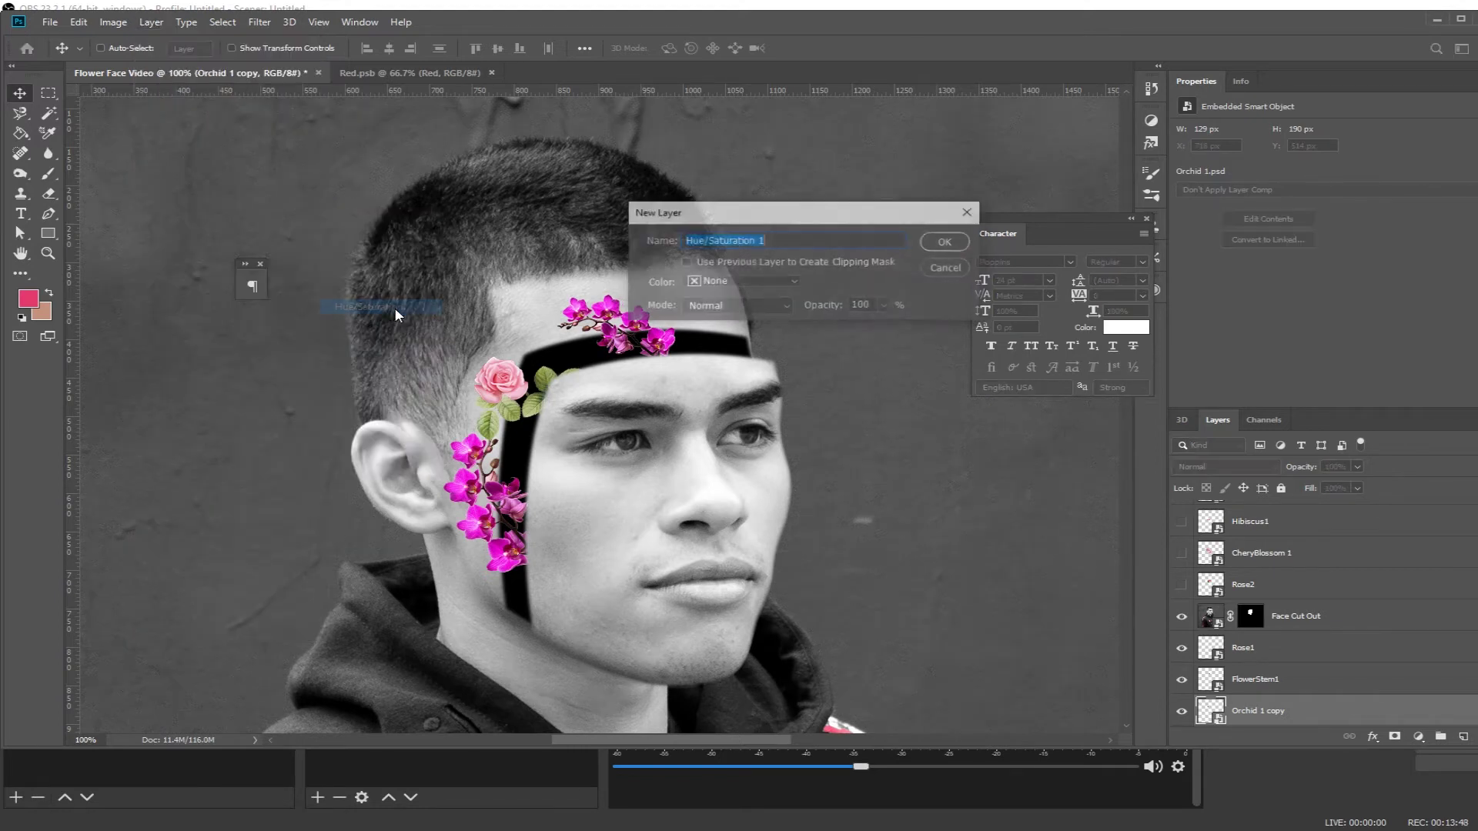
pyautogui.click(946, 242)
pyautogui.scroll(-3, 1278, 630)
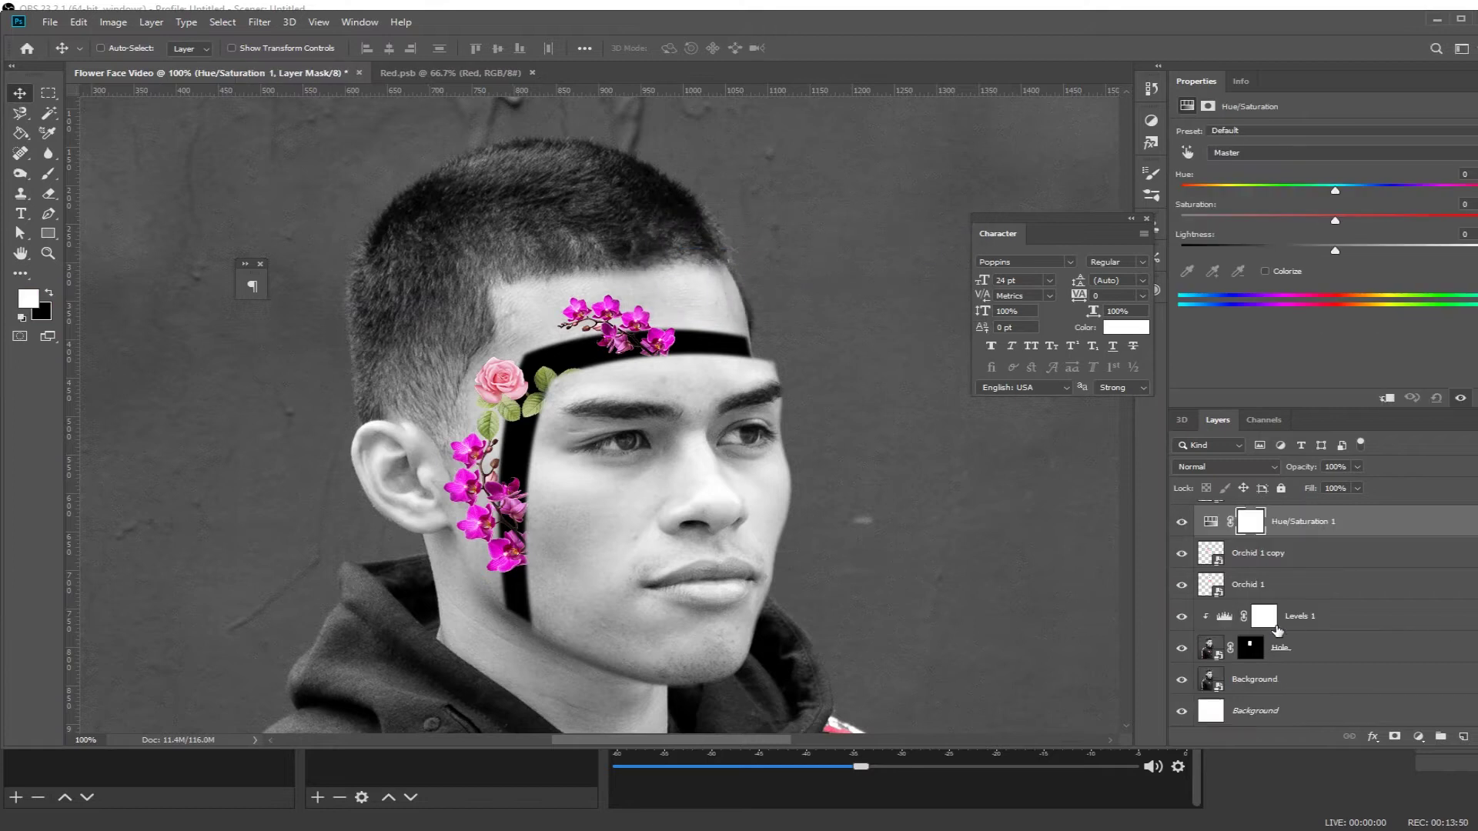
pyautogui.keyDown('alt'); pyautogui.click(1269, 532); pyautogui.keyUp('alt')
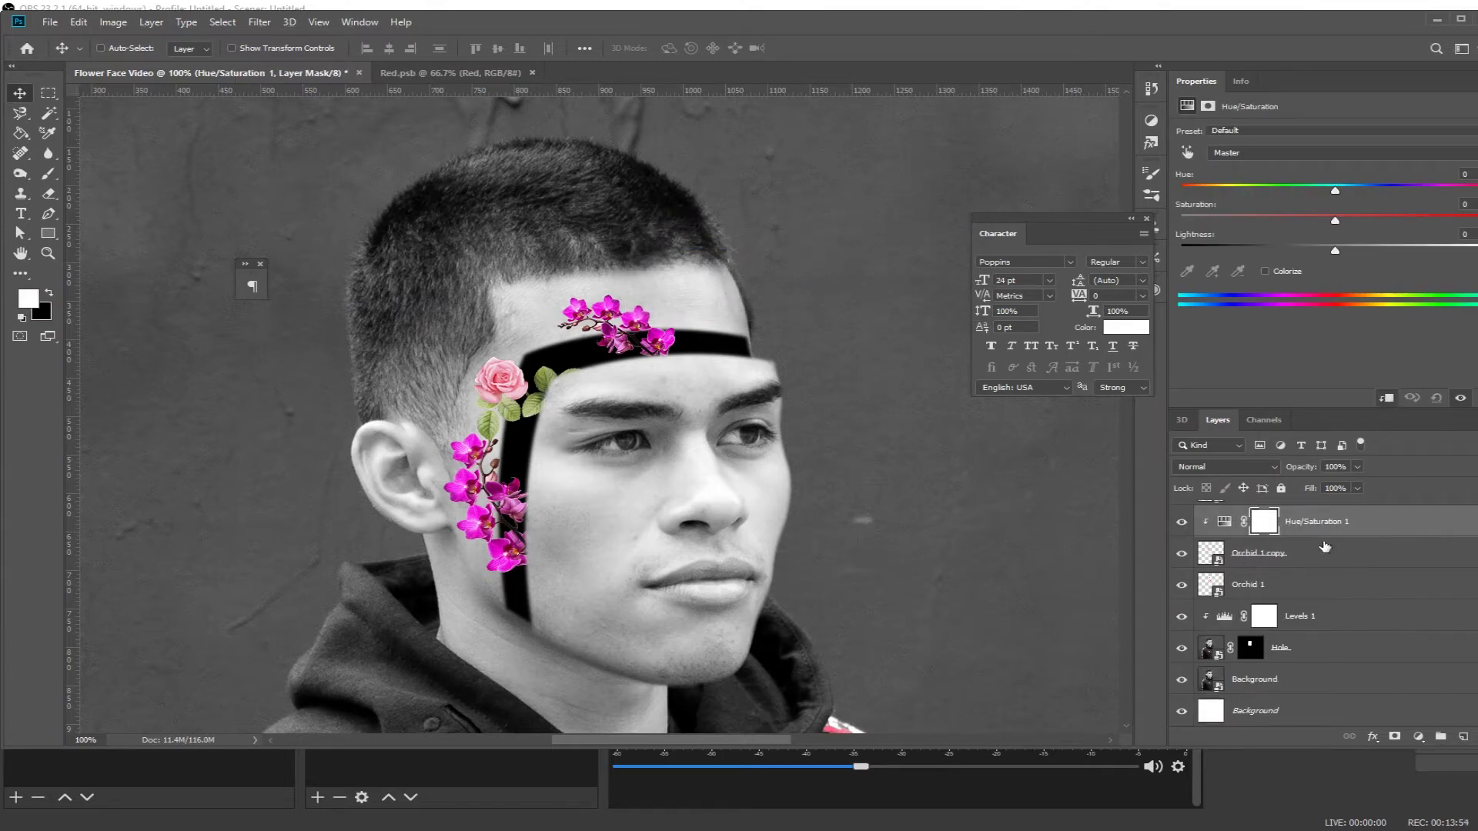
pyautogui.moveTo(1333, 193); pyautogui.dragTo(1255, 192)
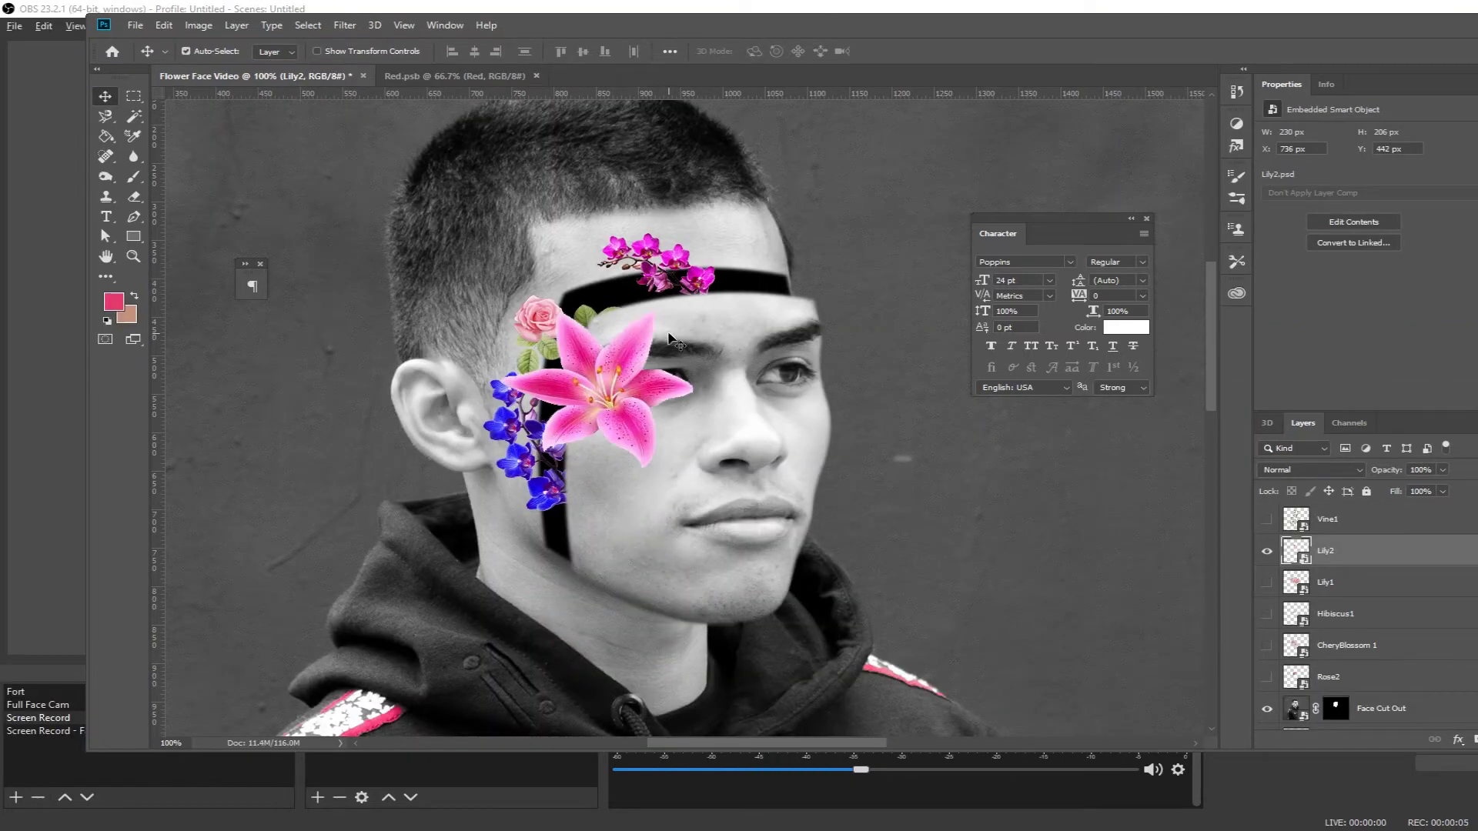
# - Fit Lily2 at about 122 × 110 px between the rose and the pink orchids beneath Face Cut Out, and show CheryBlossom 1
pyautogui.hotkey('ctrl', '=')
pyautogui.hotkey('ctrl', '=')
pyautogui.hotkey('ctrl', '-')
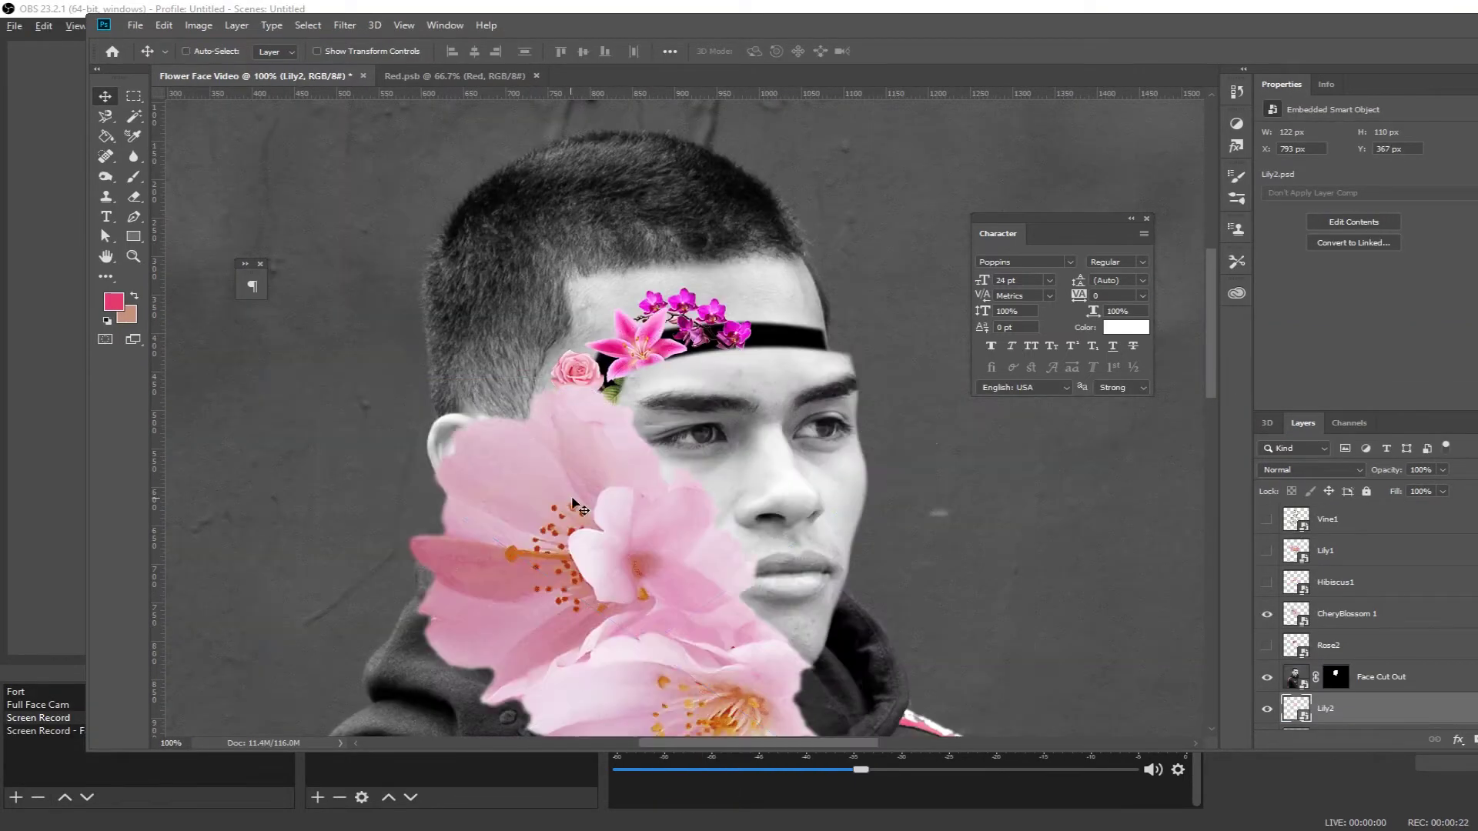
pyautogui.moveTo(693, 716); pyautogui.dragTo(629, 737)
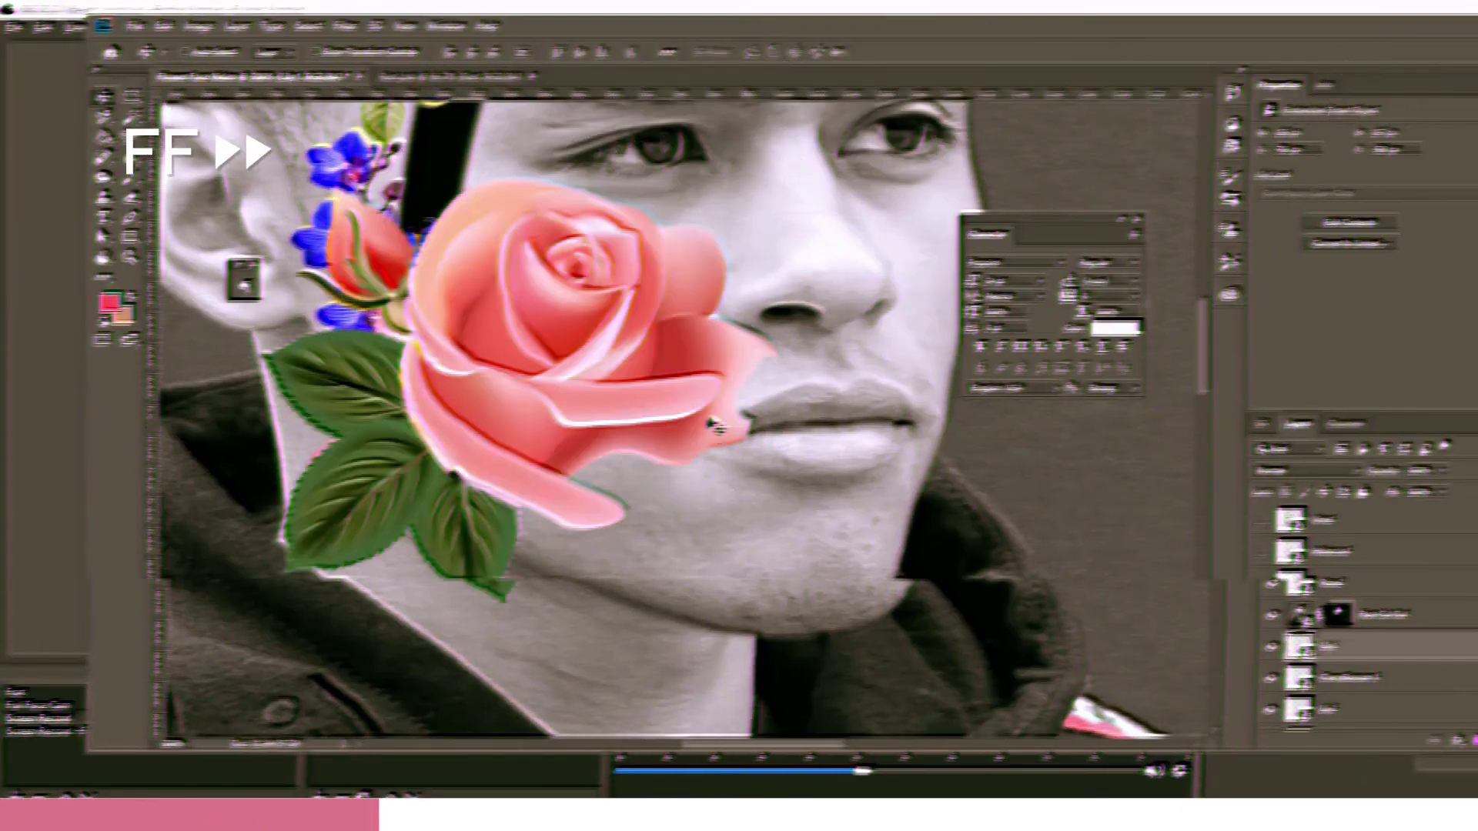
# - Scale Rose2 down and place it on the hole's left edge below the small rose, beneath the Face Cut Out layer
pyautogui.hotkey('ctrl', 't')
pyautogui.moveTo(716, 423); pyautogui.dragTo(775, 527)
pyautogui.press('Return')
# - Show Hibiscus1, rotate and scale it to about 163 × 110 px, and position it between the pink orchids and the cherry blossoms
pyautogui.click(1263, 552)
pyautogui.hotkey('ctrl', 't')
pyautogui.moveTo(878, 308); pyautogui.dragTo(903, 550)
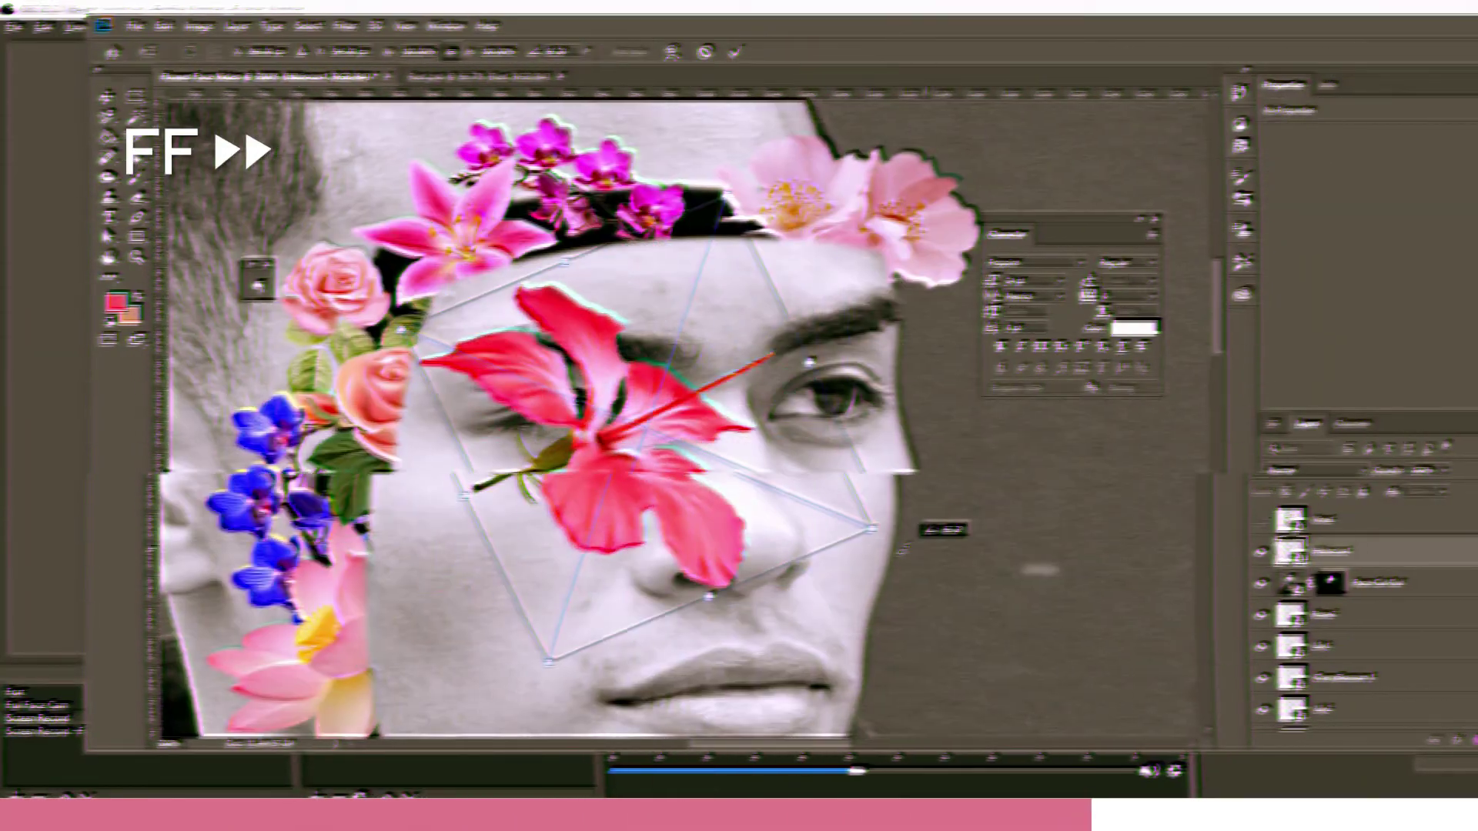
pyautogui.press('Return')
pyautogui.moveTo(639, 446); pyautogui.dragTo(754, 296)
pyautogui.hotkey('ctrl', '-')
pyautogui.hotkey('ctrl', '=')
pyautogui.moveTo(777, 408); pyautogui.dragTo(749, 337)
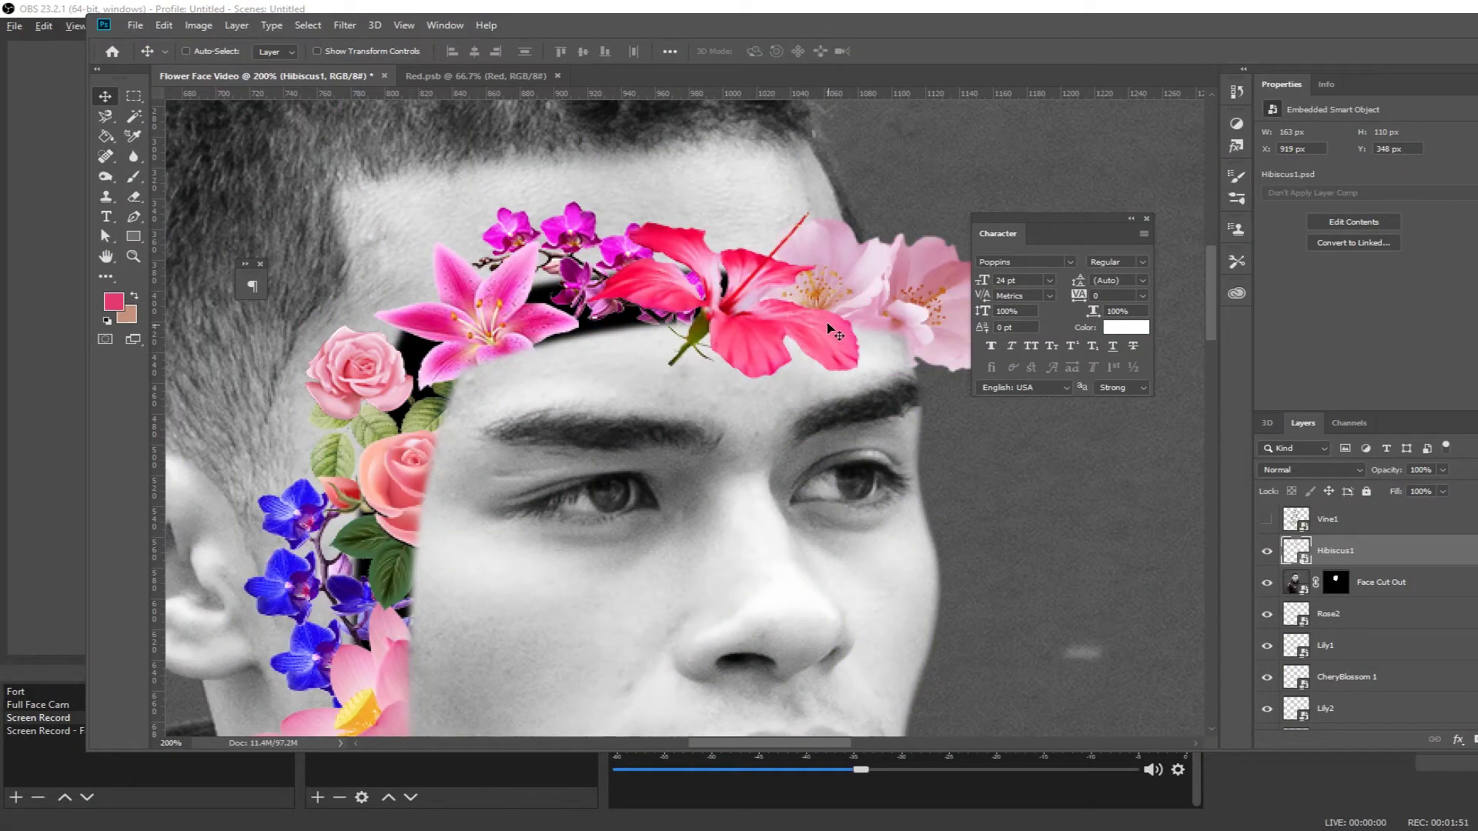
# - Scale Hibiscus1 down to about 136 × 91 px and position it on the forehead gap between the pink orchids and cherry blossoms
pyautogui.moveTo(797, 331); pyautogui.dragTo(714, 314)
pyautogui.hotkey('ctrl', 't')
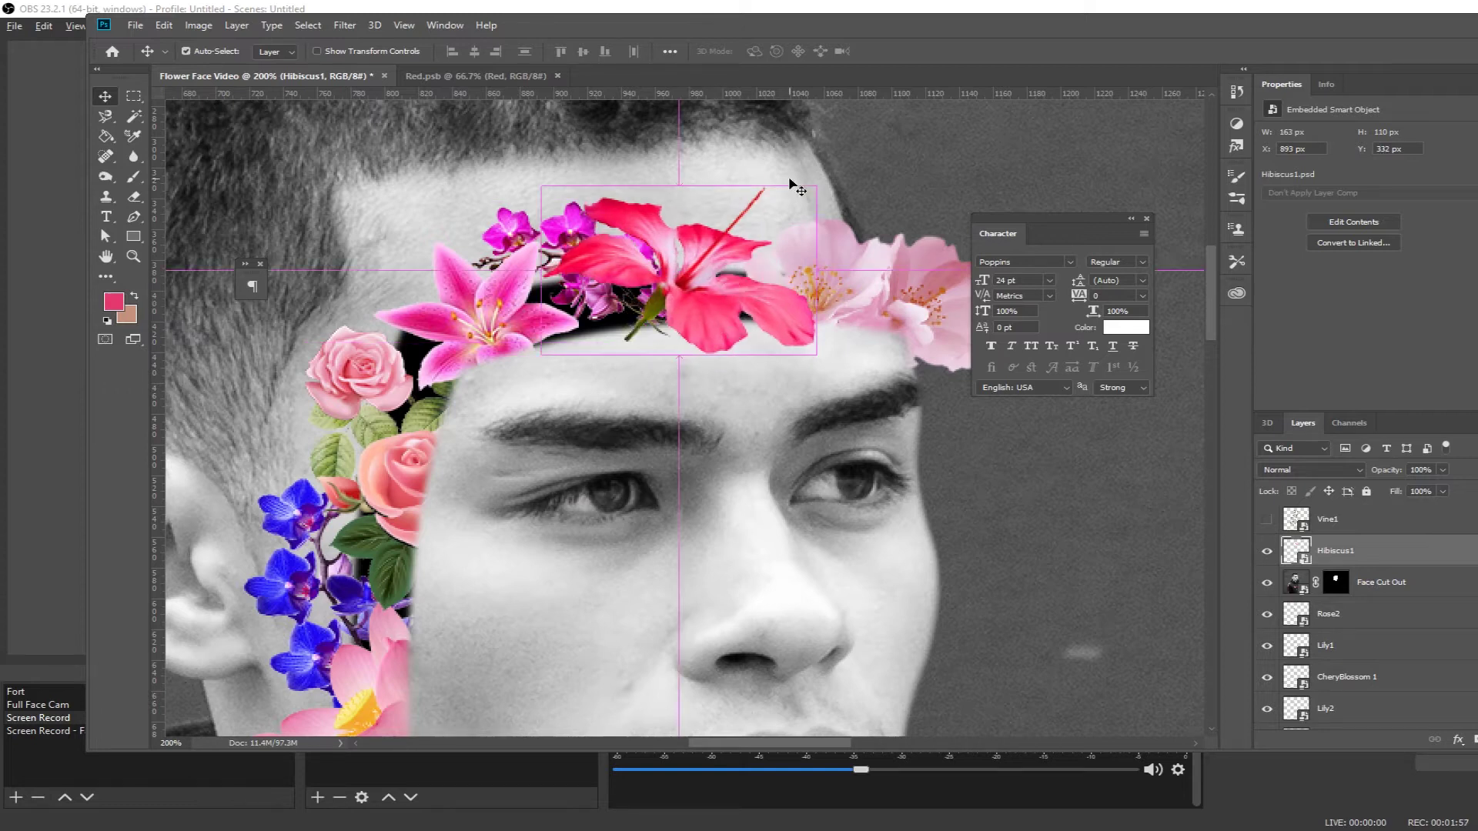
pyautogui.moveTo(789, 184); pyautogui.dragTo(780, 200)
pyautogui.press('Return')
pyautogui.moveTo(754, 266); pyautogui.dragTo(753, 275)
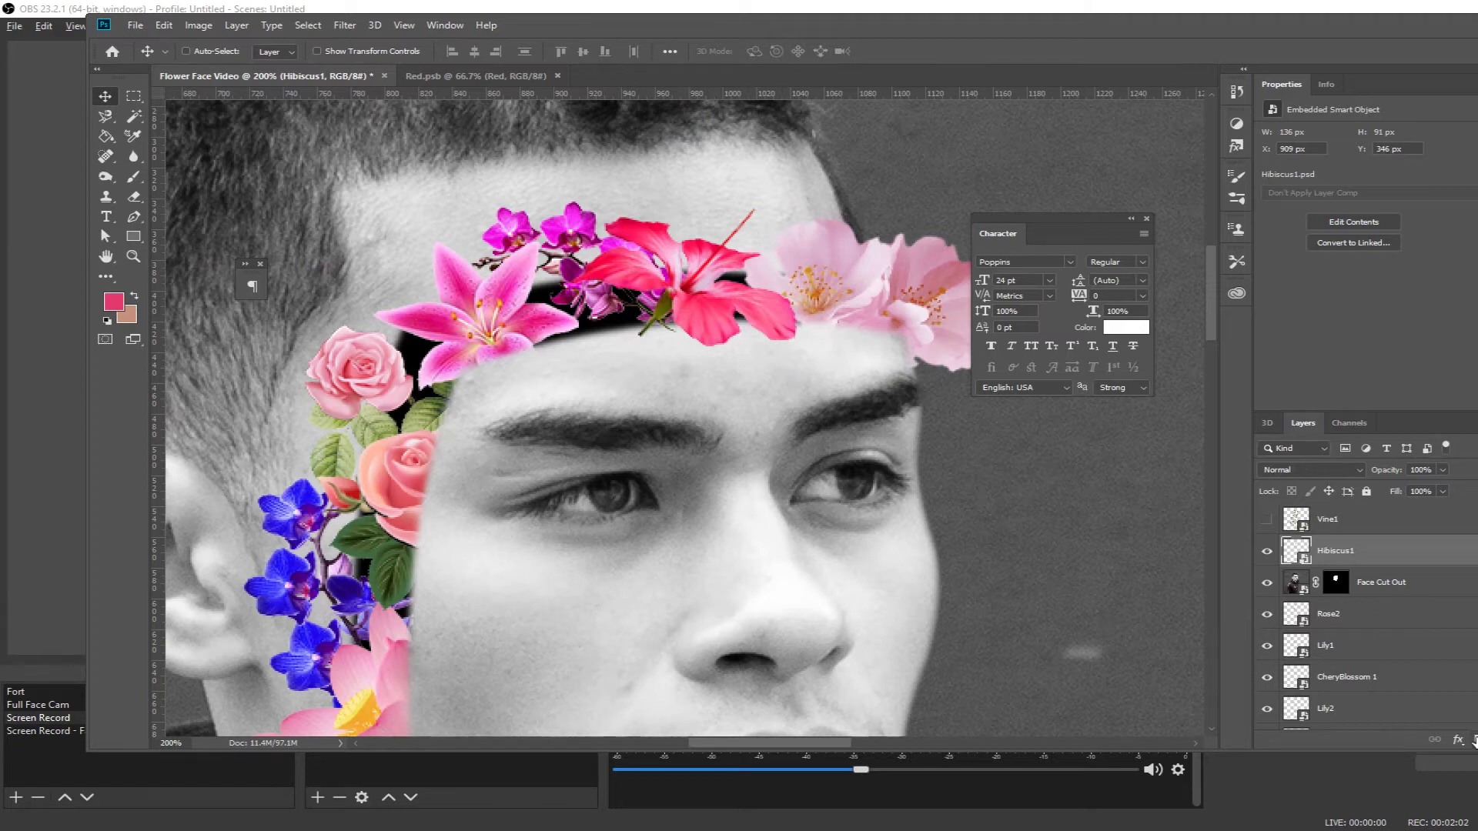
# - Add a layer mask to Hibiscus1, load the Face Cut Out mask as a selection, and paint out the stem overlapping the forehead
pyautogui.click(1476, 741)
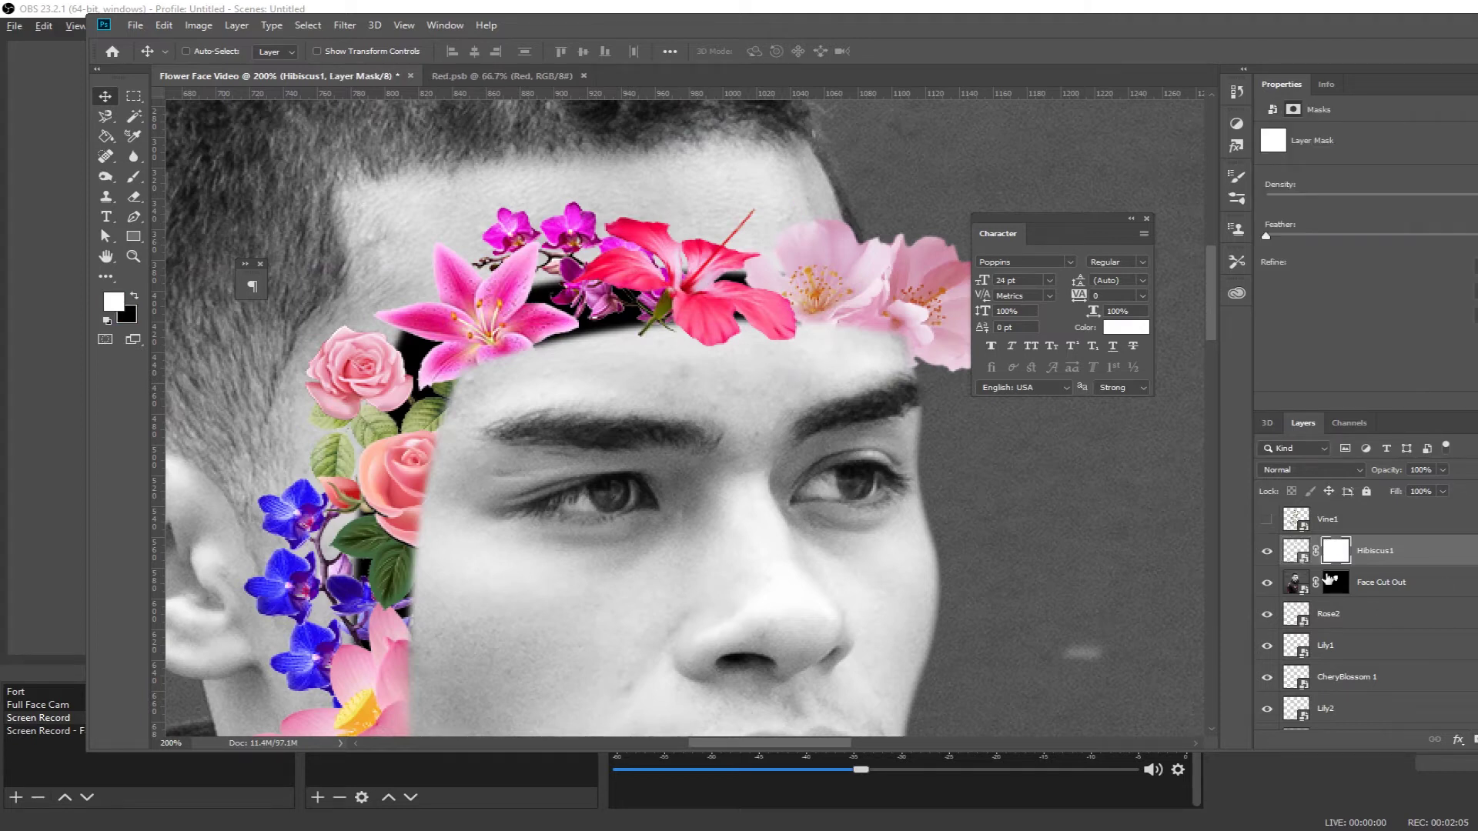
pyautogui.press('ctrl')
pyautogui.keyDown('ctrl'); pyautogui.click(1341, 587); pyautogui.keyUp('ctrl')
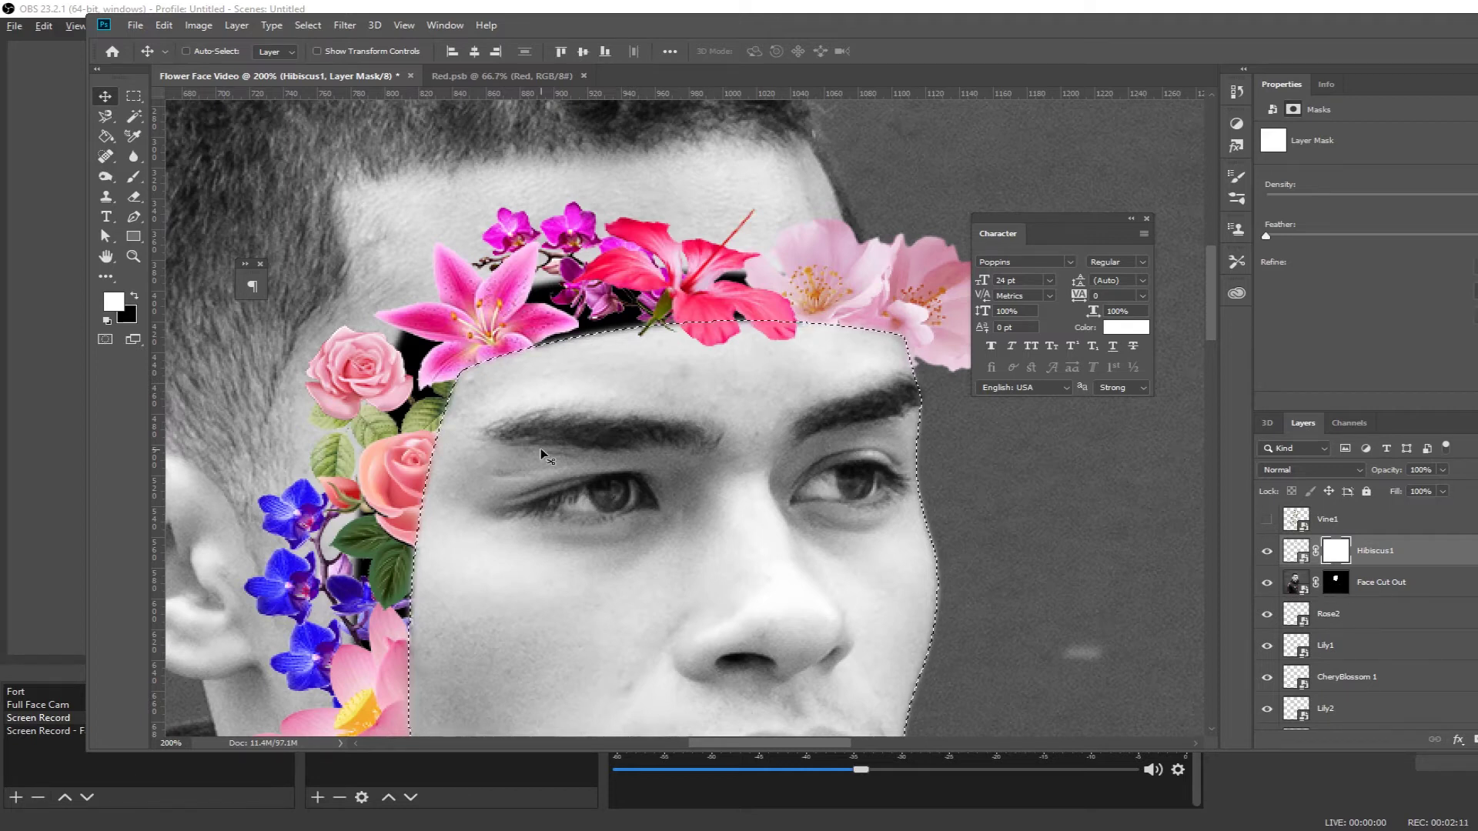
pyautogui.press('b')
pyautogui.press('x')
pyautogui.moveTo(713, 400); pyautogui.dragTo(722, 400)
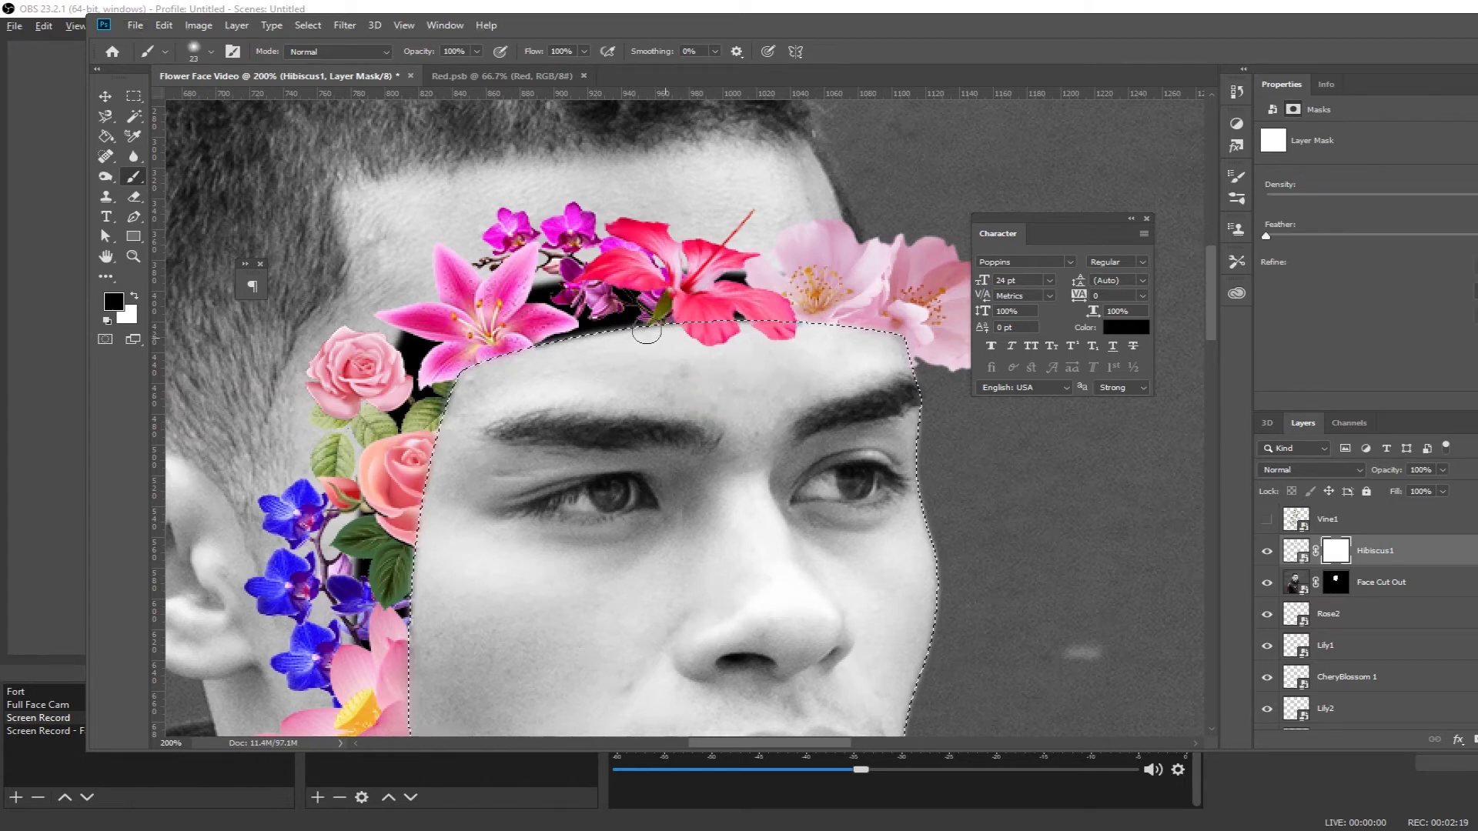
pyautogui.hotkey('ctrl', 'd')
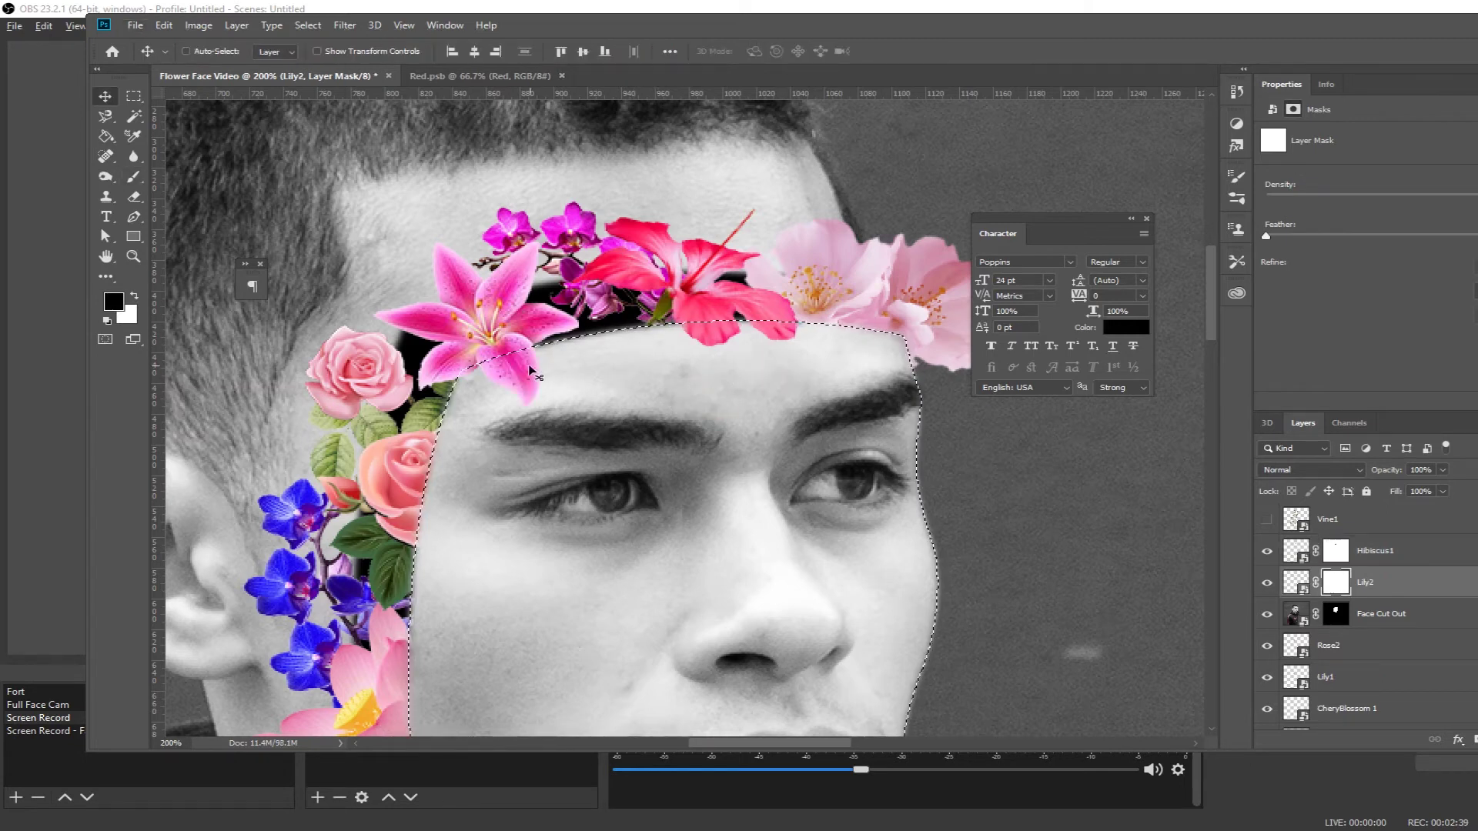
# - Paint black on Lily2's mask within the face selection to hide petal parts over the forehead edge, and clear the selection
pyautogui.hotkey('ctrl', '=')
pyautogui.hotkey('ctrl', '=')
pyautogui.hotkey('ctrl', '=')
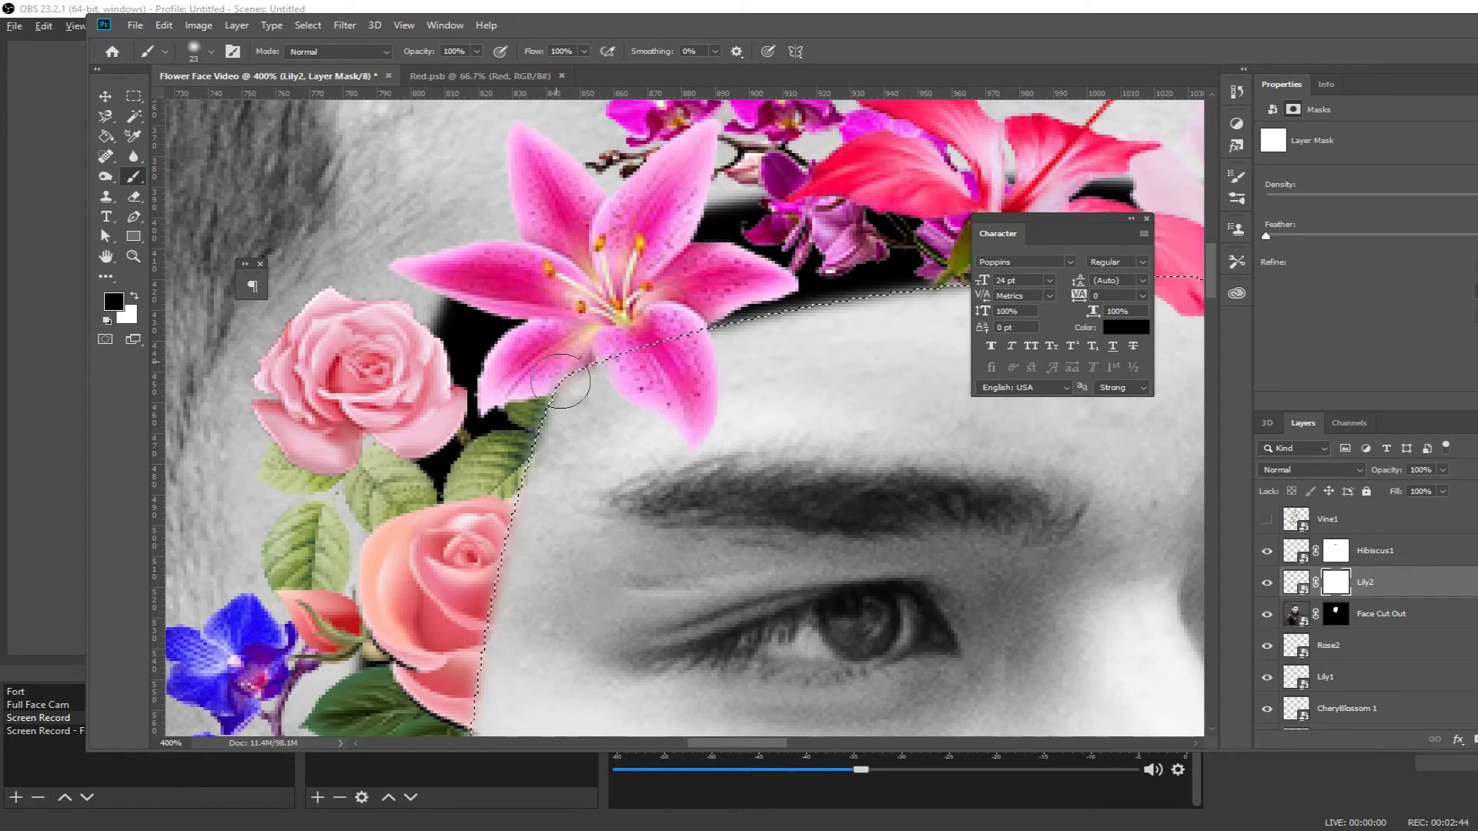
pyautogui.hotkey('ctrl', 'd')
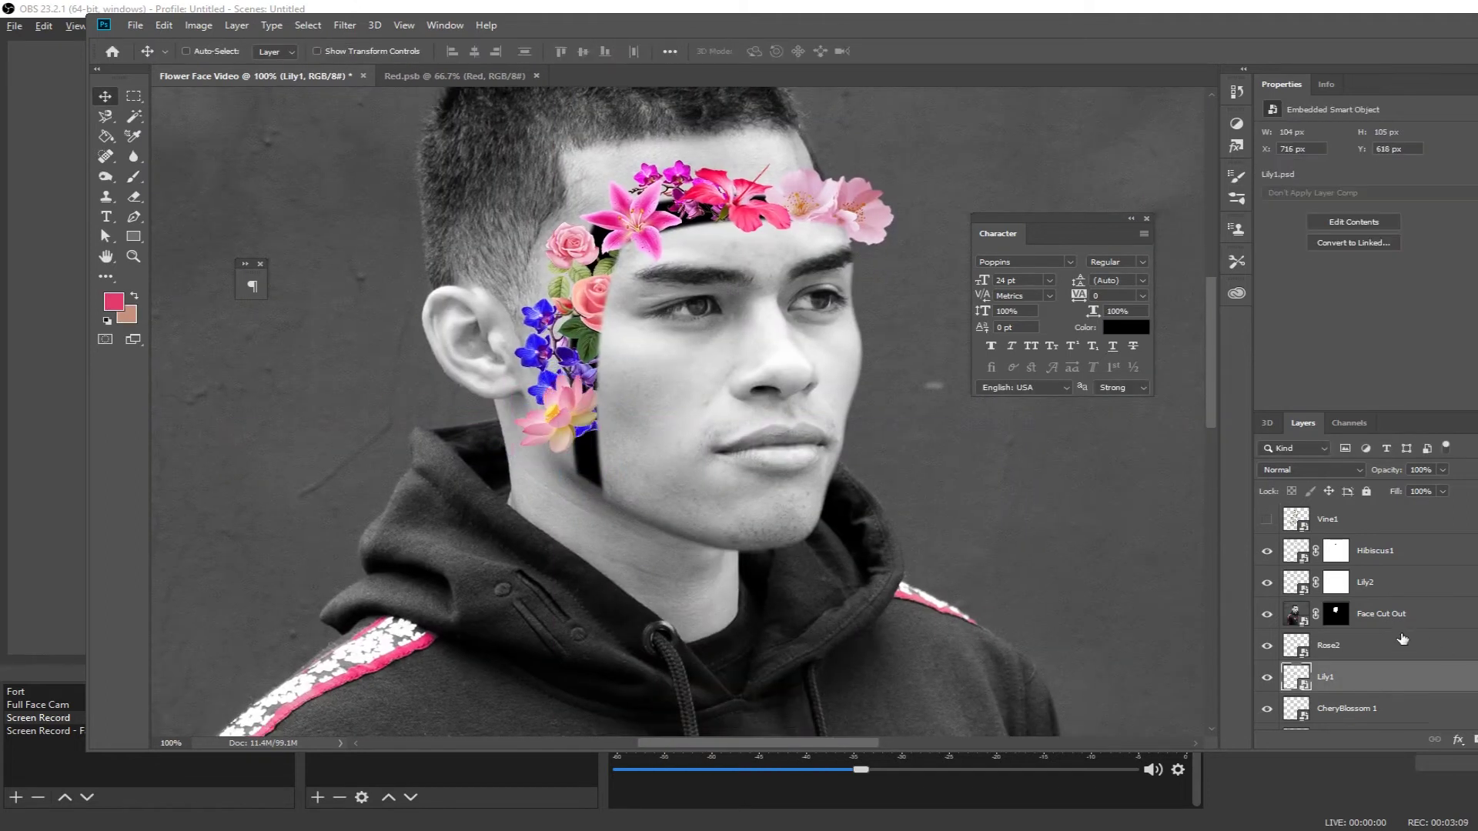
# - Duplicate the FlowerStem1 layer
pyautogui.scroll(-2, 1333, 665)
pyautogui.hotkey('ctrl', 'j')
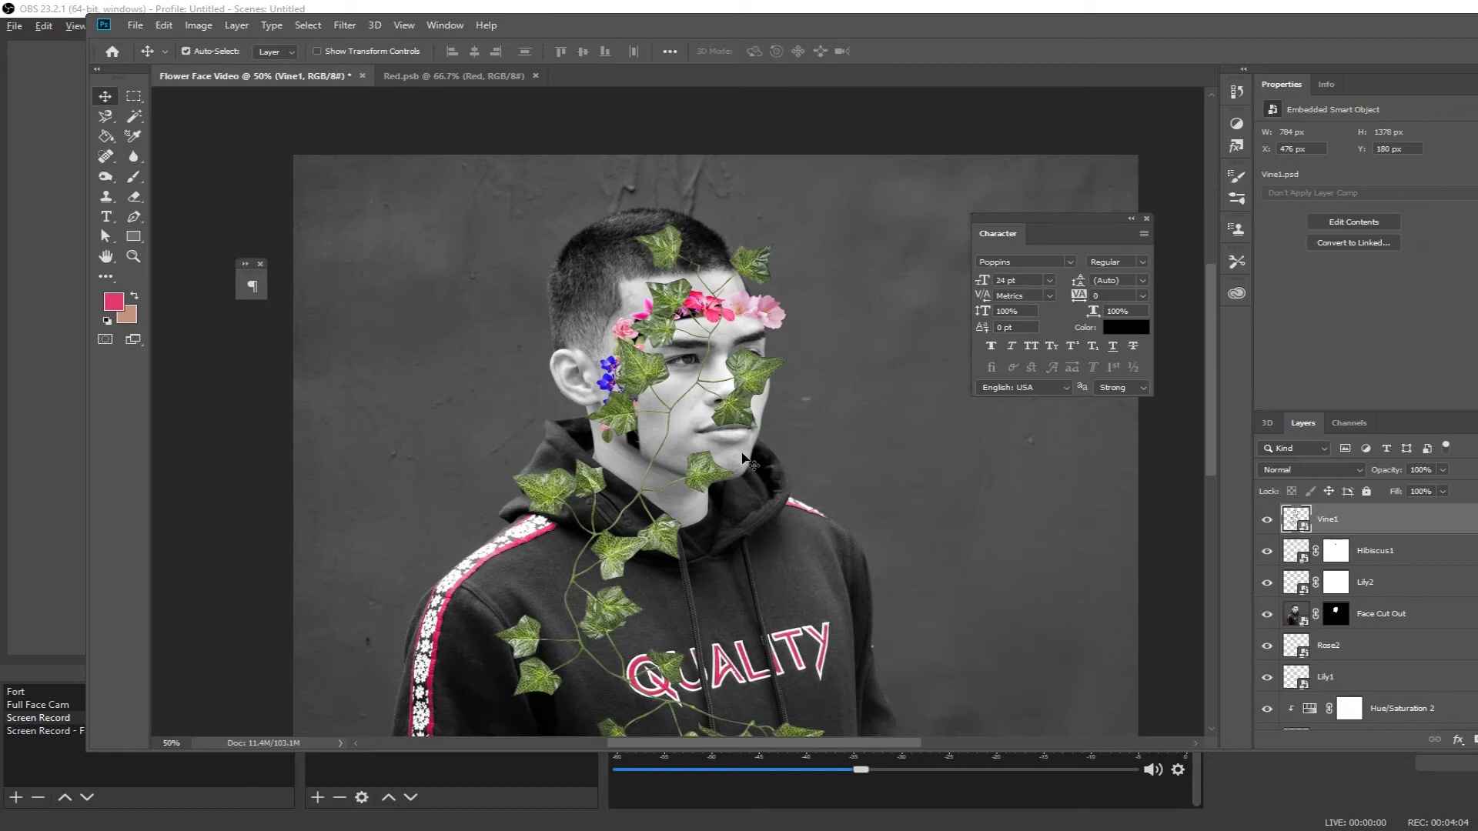
# - Scale and rotate Vine1 to about 255 × 376 px and place it along the gap beside the cheek and below the jaw
pyautogui.hotkey('ctrl', 't')
pyautogui.moveTo(496, 177); pyautogui.dragTo(619, 390)
pyautogui.moveTo(722, 557); pyautogui.dragTo(755, 510)
pyautogui.moveTo(657, 497); pyautogui.dragTo(633, 449)
pyautogui.moveTo(741, 468); pyautogui.dragTo(654, 416)
pyautogui.press('Return')
# - Add a layer mask to Vine1, load the Face Cut Out selection, and paint out the vine over the cheek and the flowers
pyautogui.hotkey('ctrl', '=')
pyautogui.hotkey('ctrl', '=')
pyautogui.hotkey('ctrl', '=')
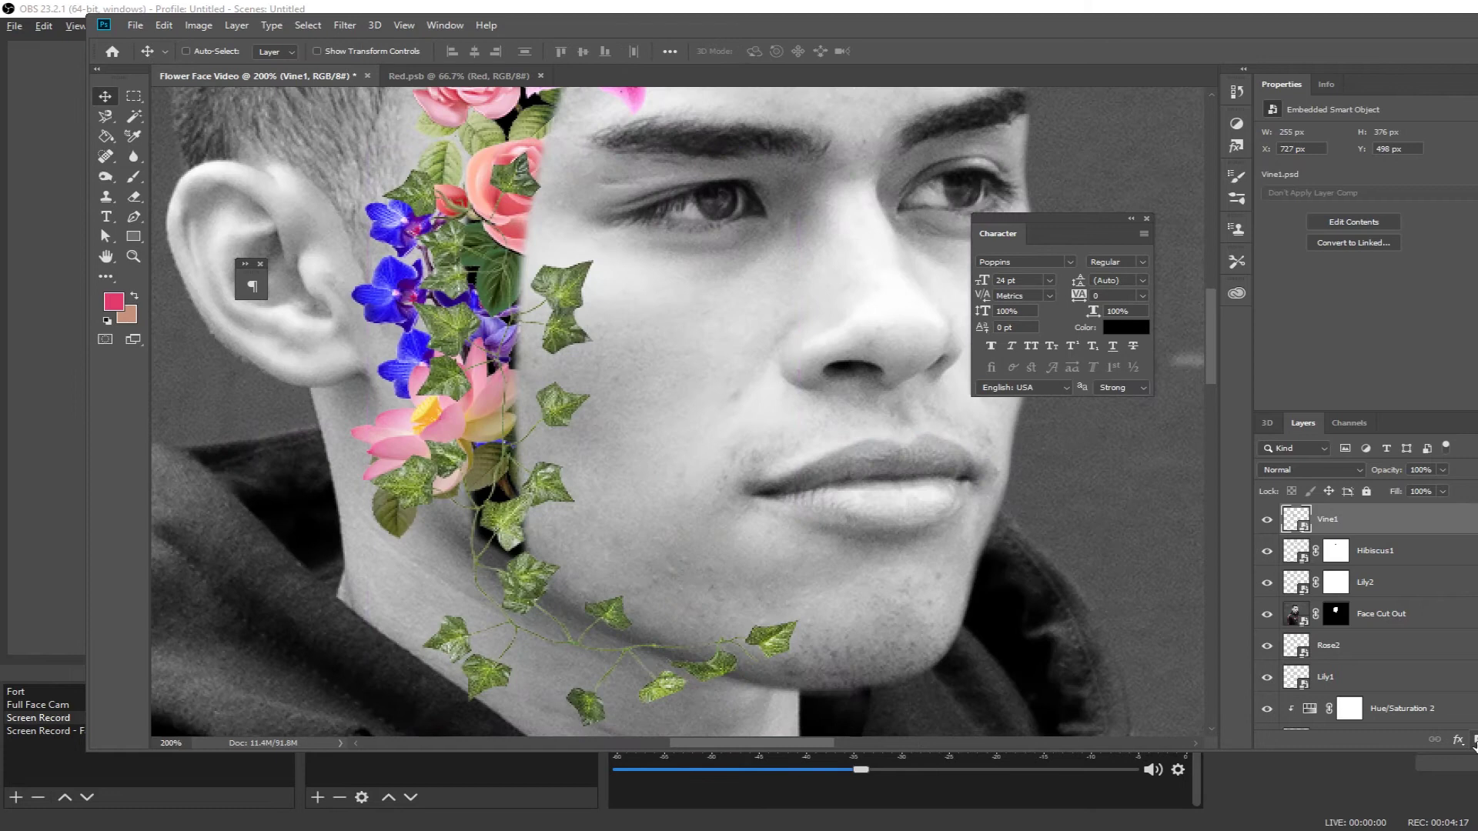
pyautogui.click(1476, 740)
pyautogui.keyDown('ctrl'); pyautogui.click(1336, 614); pyautogui.keyUp('ctrl')
pyautogui.press('b')
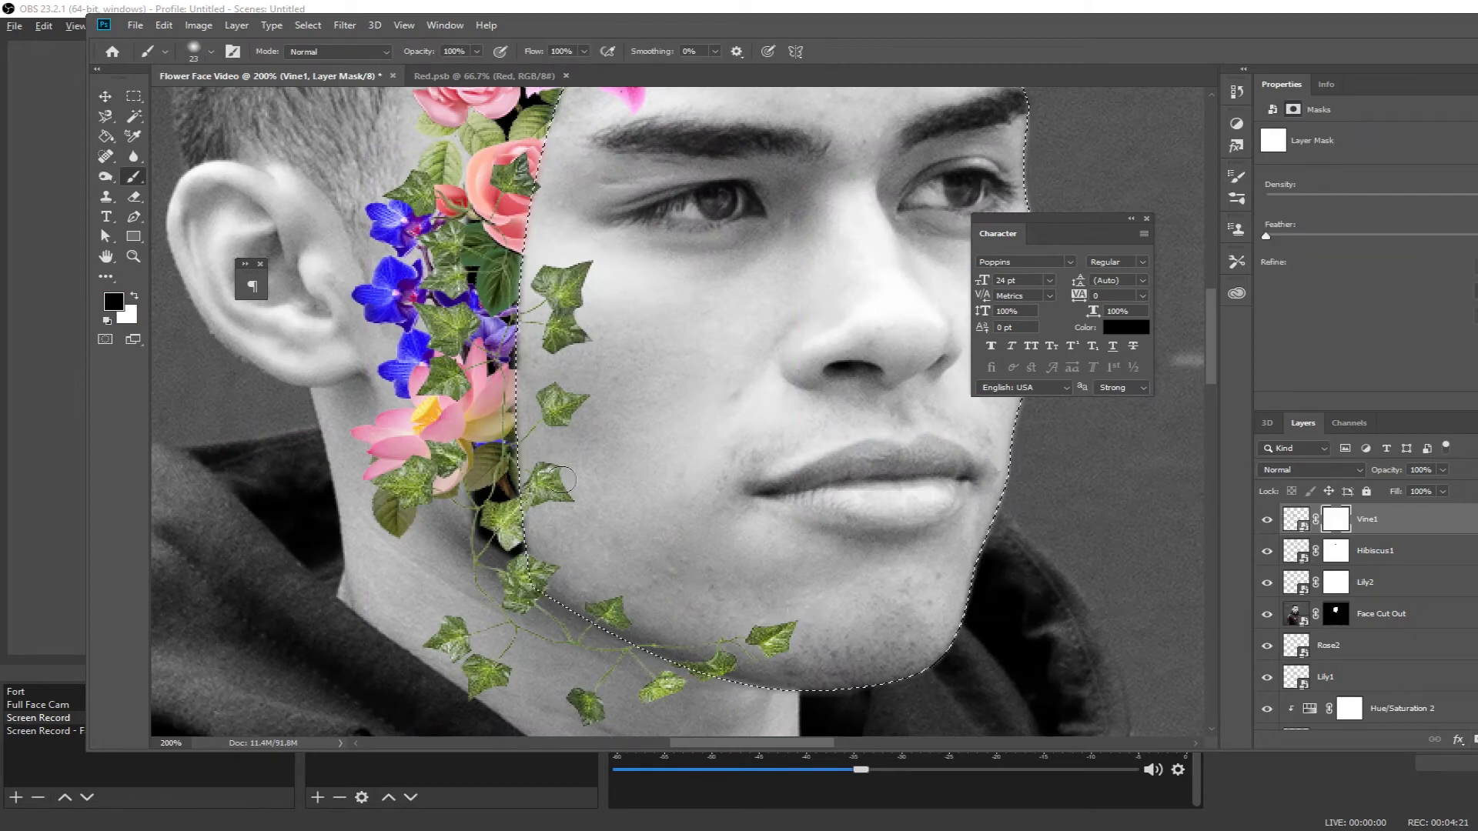
pyautogui.moveTo(537, 465)
pyautogui.mouseDown()
pyautogui.moveTo(562, 299)
pyautogui.moveTo(524, 337)
pyautogui.mouseUp()
pyautogui.hotkey('ctrl', 'd')
pyautogui.moveTo(447, 392)
pyautogui.mouseDown()
pyautogui.moveTo(438, 331)
pyautogui.moveTo(521, 245)
pyautogui.moveTo(543, 145)
pyautogui.mouseUp()
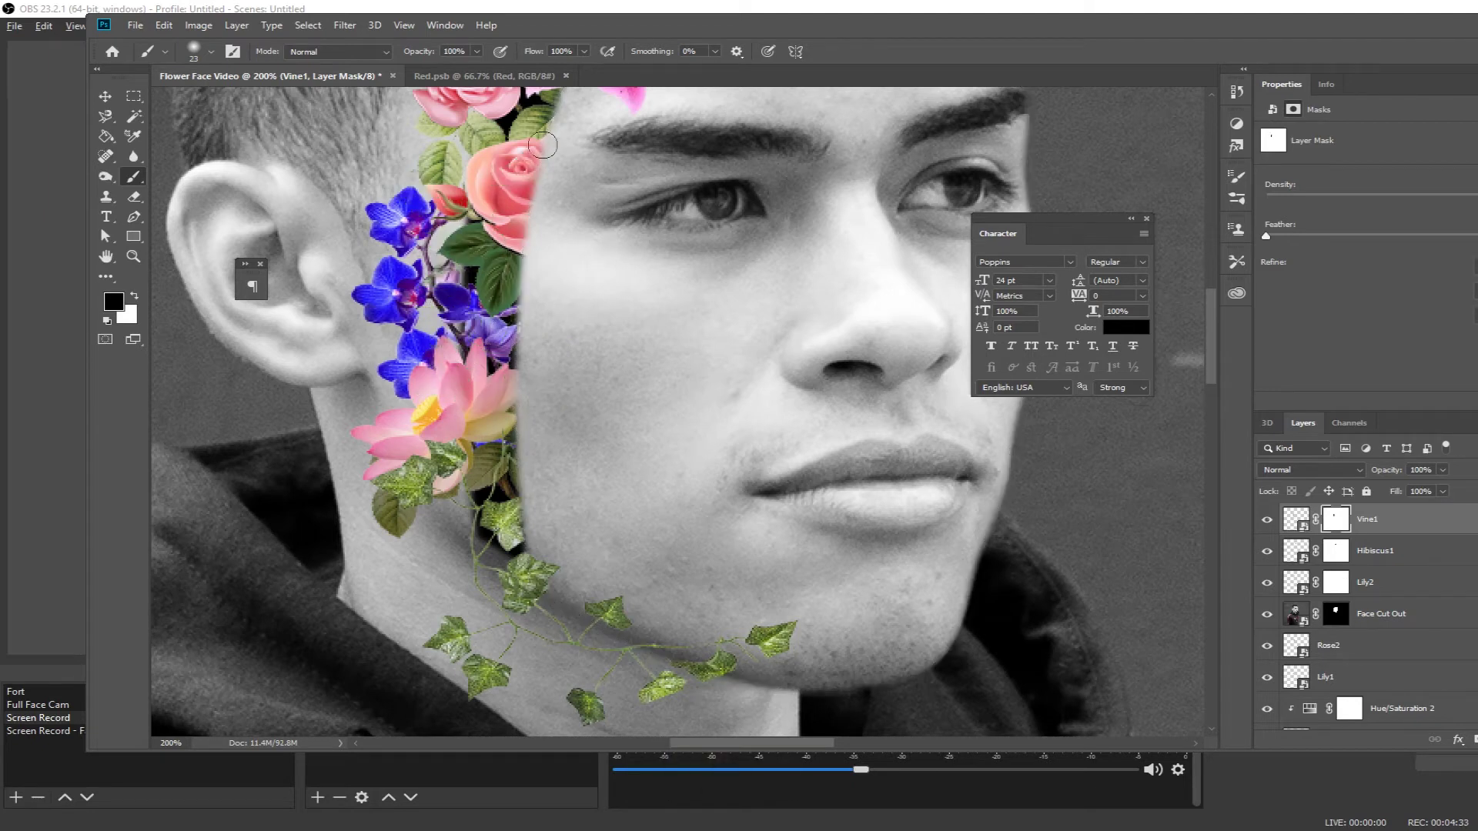
pyautogui.press('v')
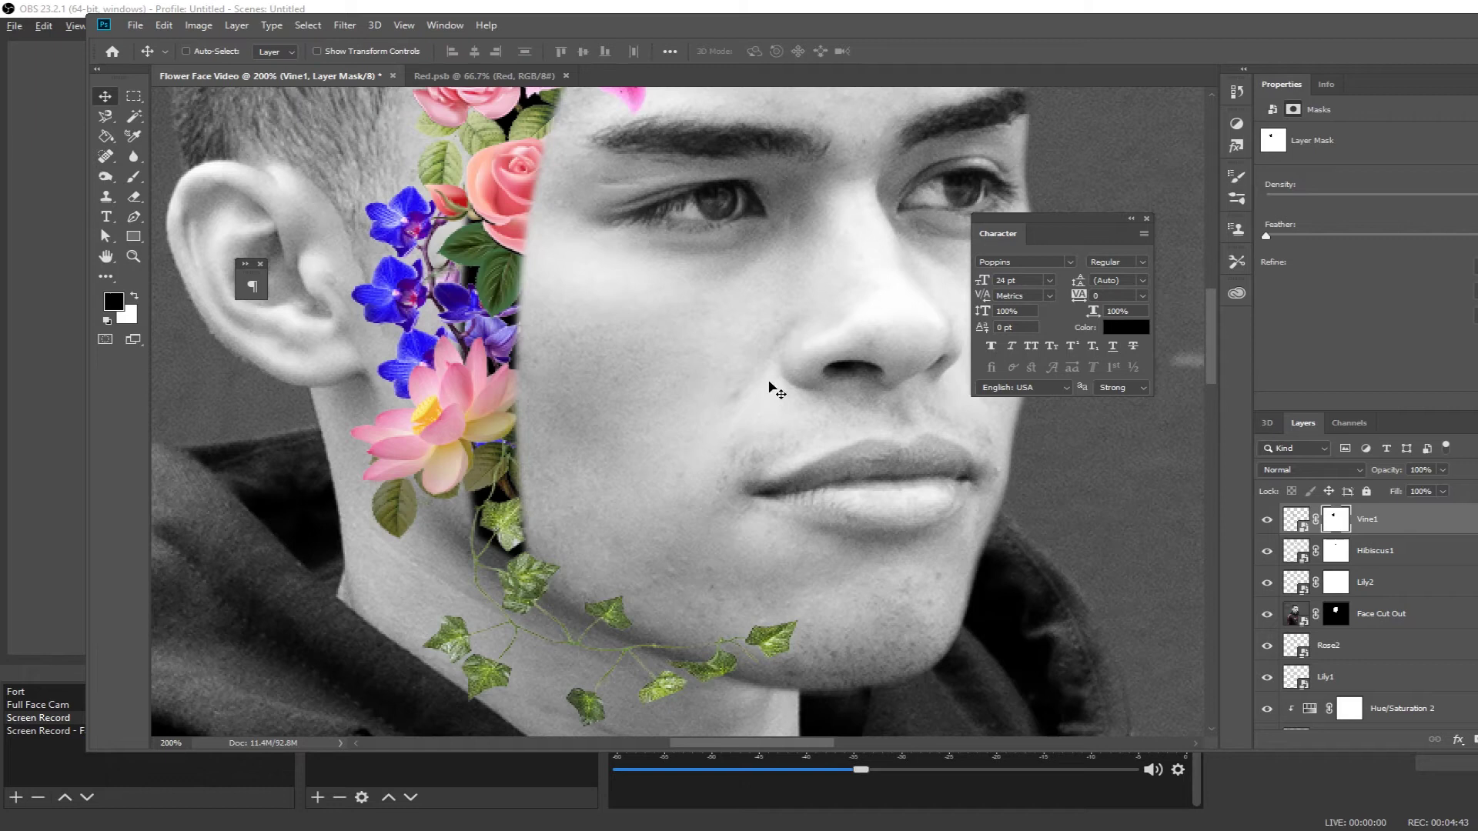
# - Unlink Vine1 from its mask, move the vine to about X 740, Y 486 px, relink them, and mask the remnants over the lotus
pyautogui.click(1323, 521)
pyautogui.moveTo(519, 581)
pyautogui.mouseDown()
pyautogui.moveTo(568, 616)
pyautogui.moveTo(534, 590)
pyautogui.moveTo(568, 617)
pyautogui.moveTo(566, 604)
pyautogui.mouseUp()
pyautogui.click(1336, 520)
pyautogui.click(1316, 521)
pyautogui.press('b')
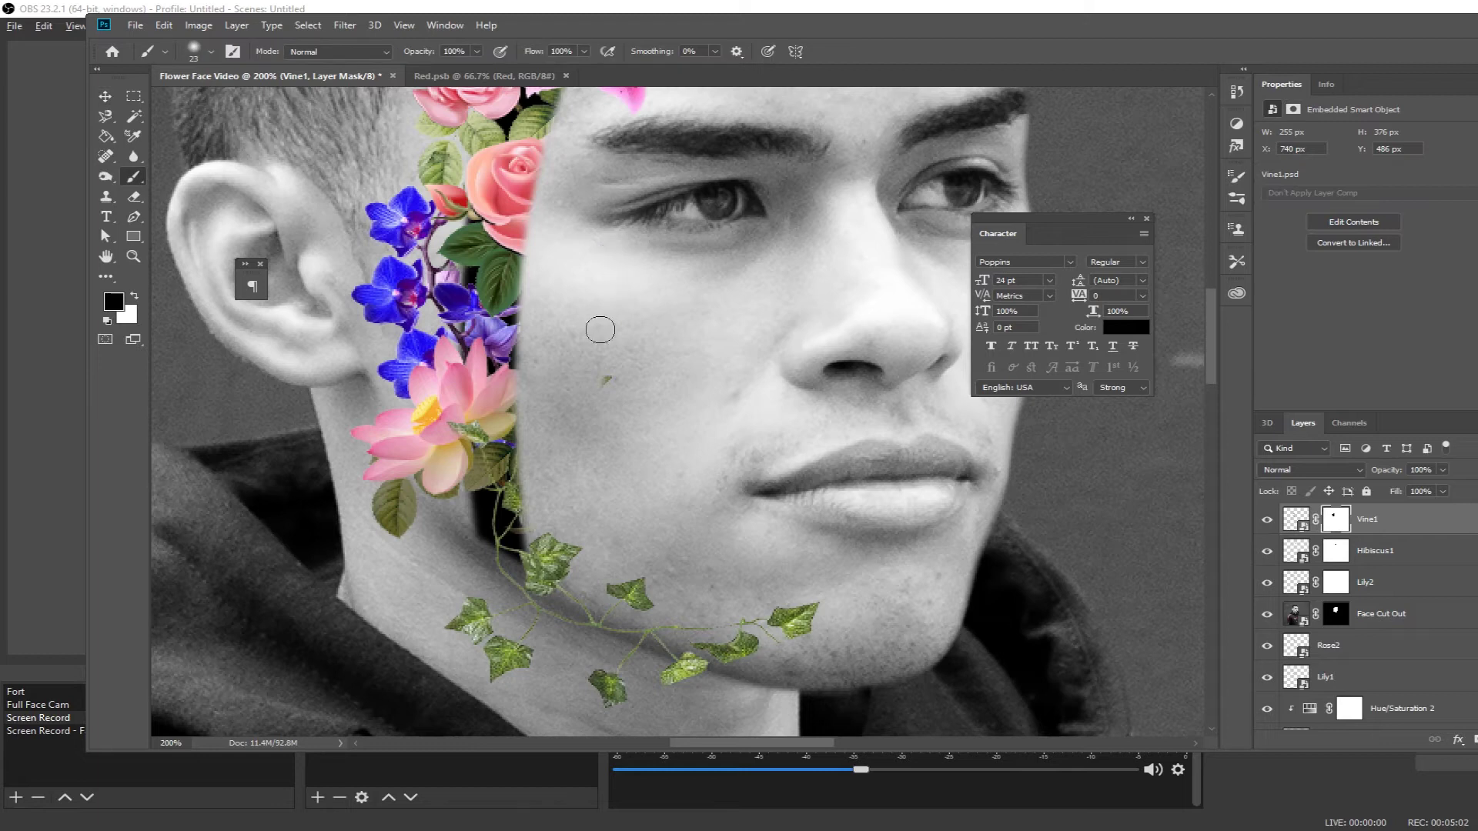
pyautogui.moveTo(457, 422); pyautogui.dragTo(479, 479)
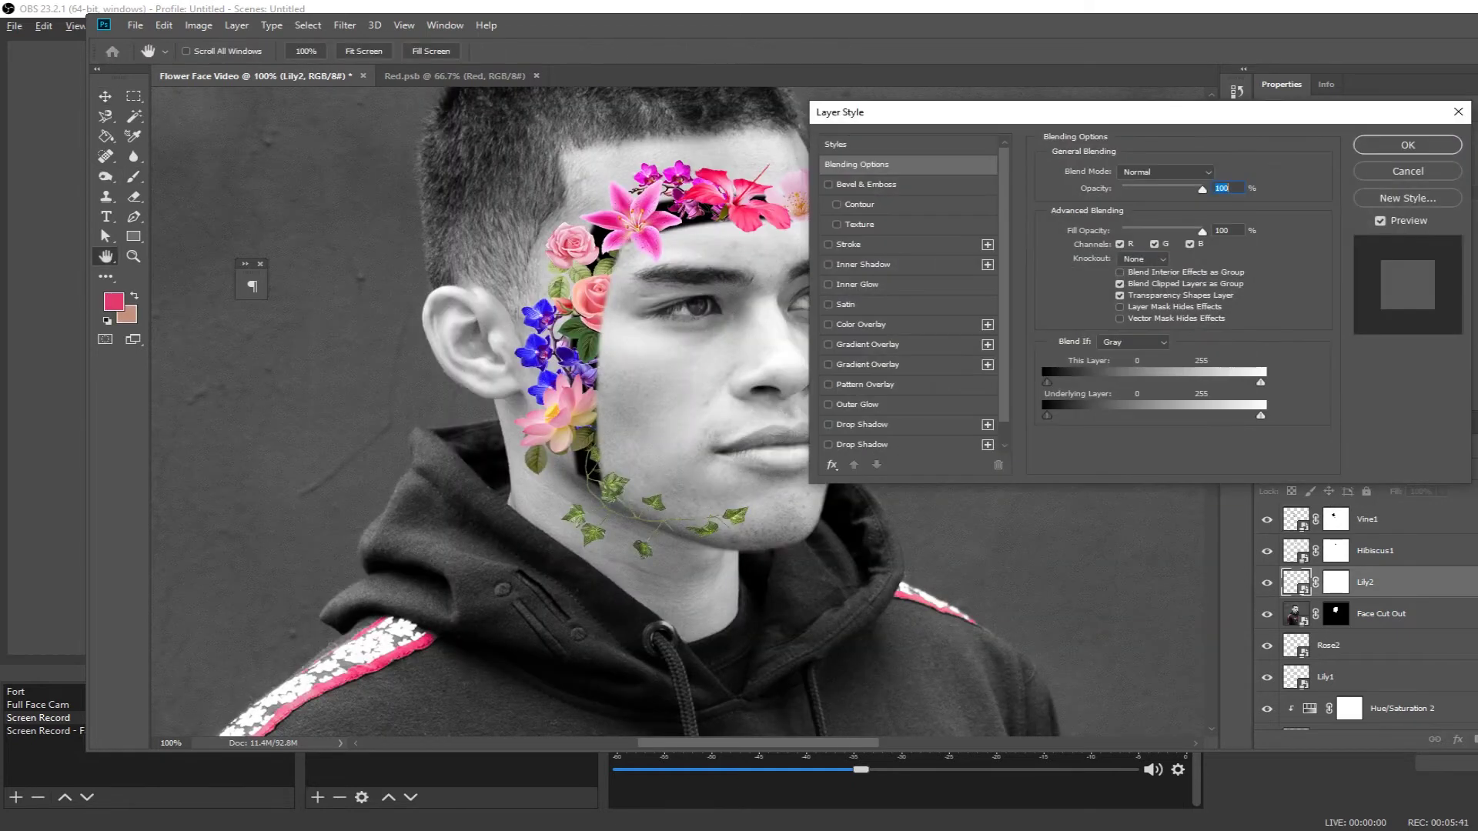
# - Give Lily2 a Multiply drop shadow with 0 px distance and 11 px size, and an Outer Bevel with 63% depth and 1 px size
pyautogui.click(861, 426)
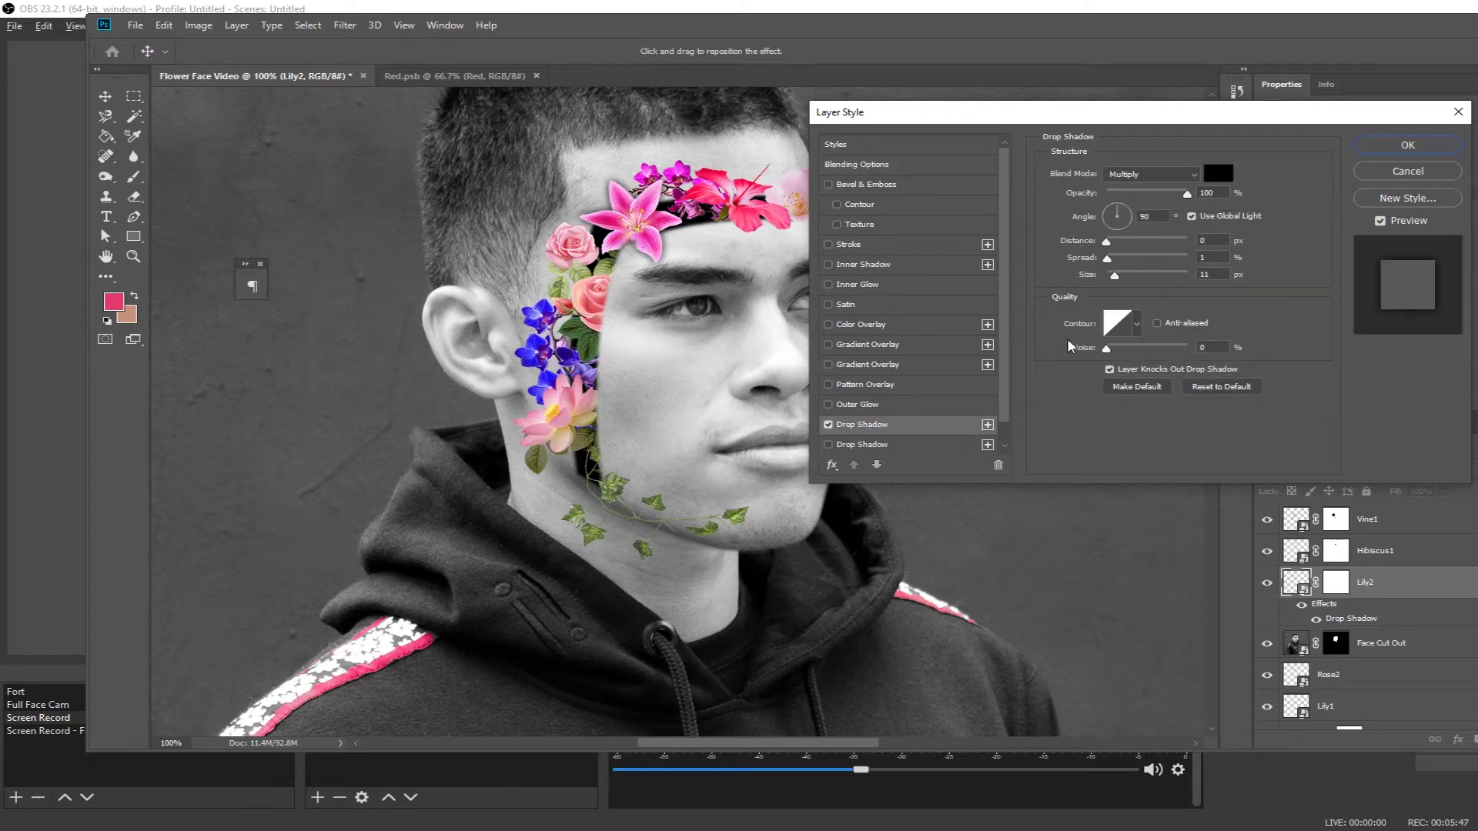
pyautogui.scroll(-1, 909, 400)
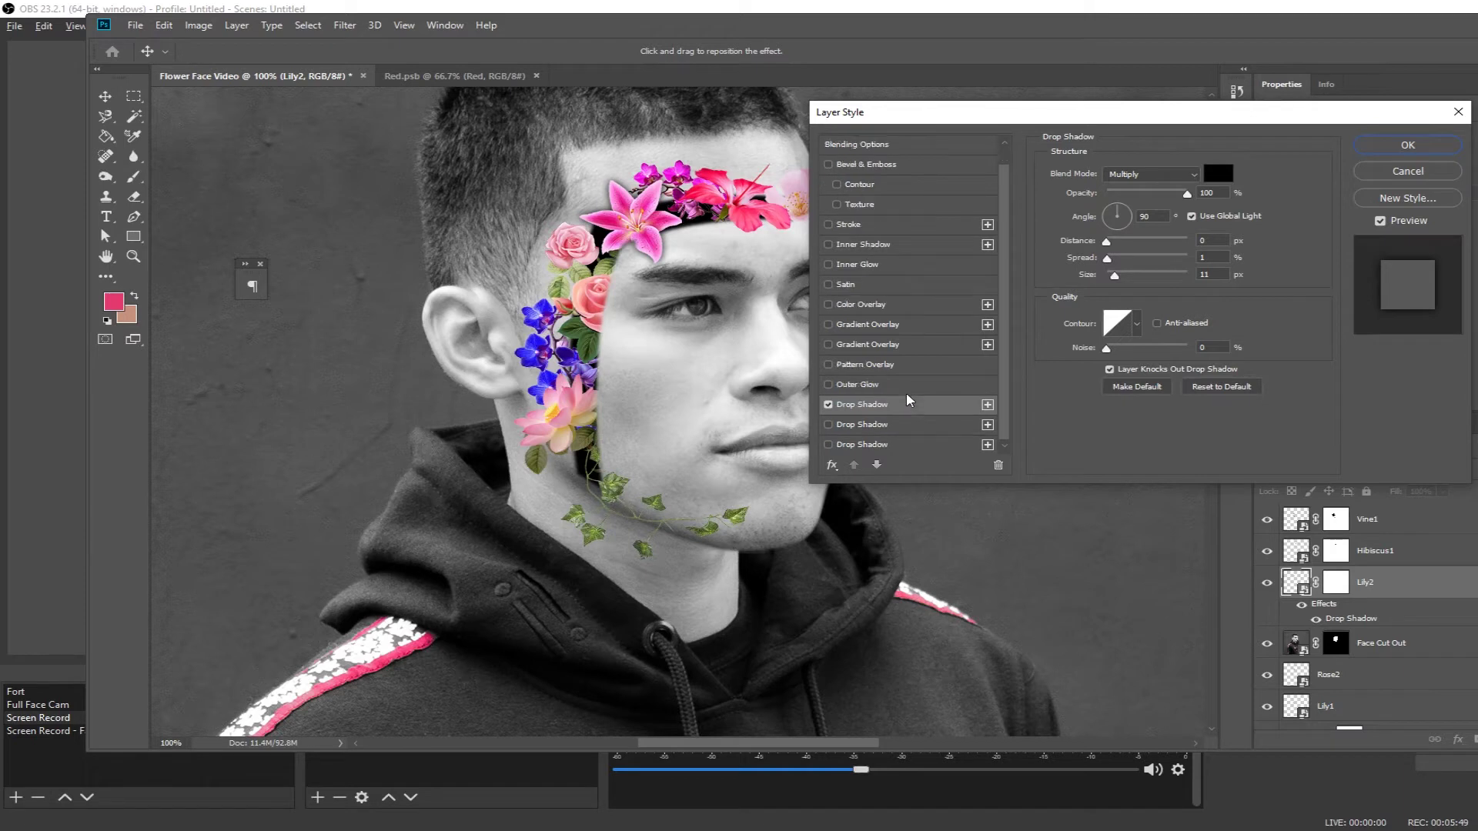
pyautogui.scroll(1, 897, 382)
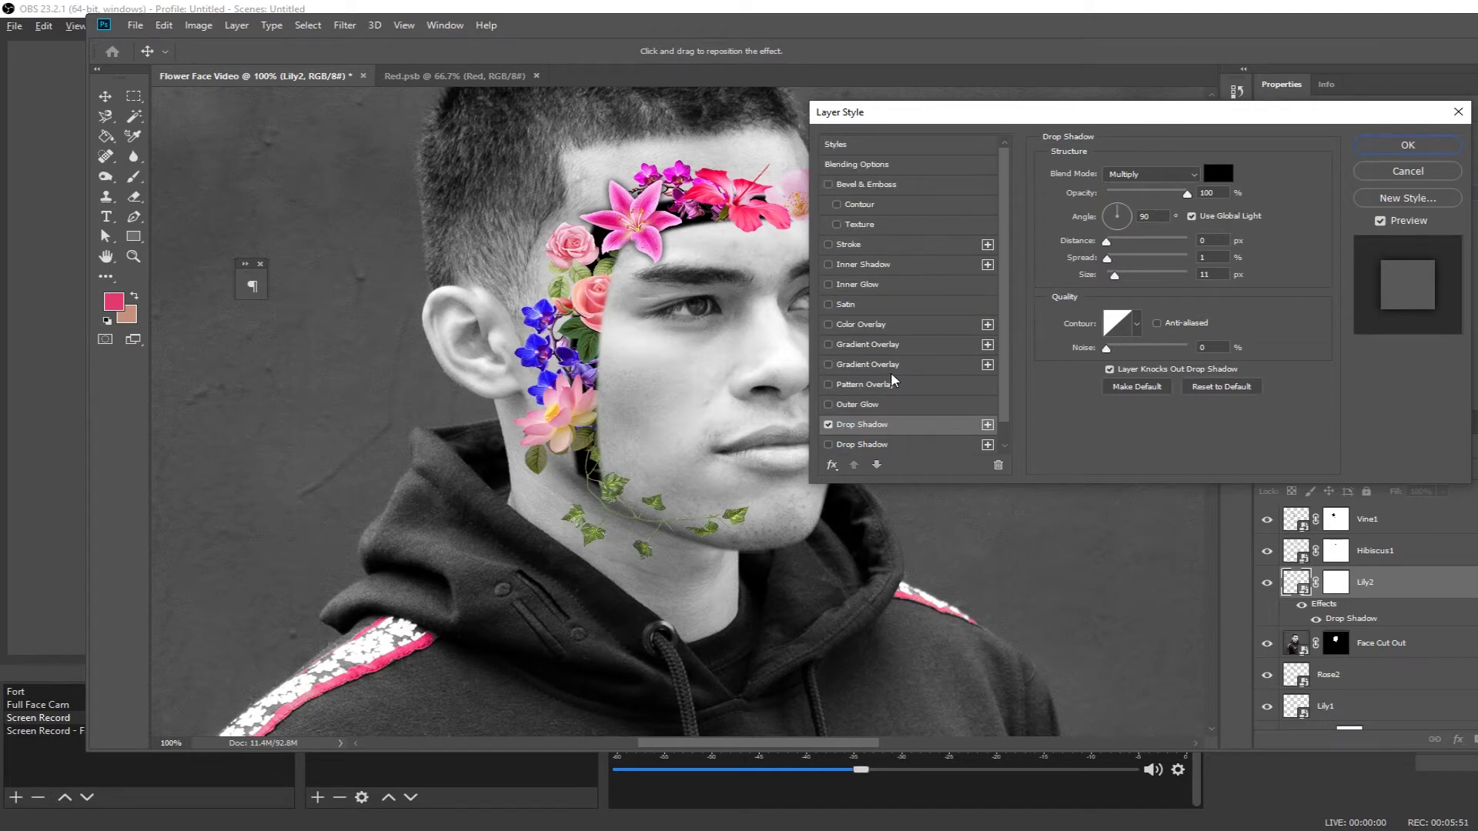
pyautogui.click(870, 185)
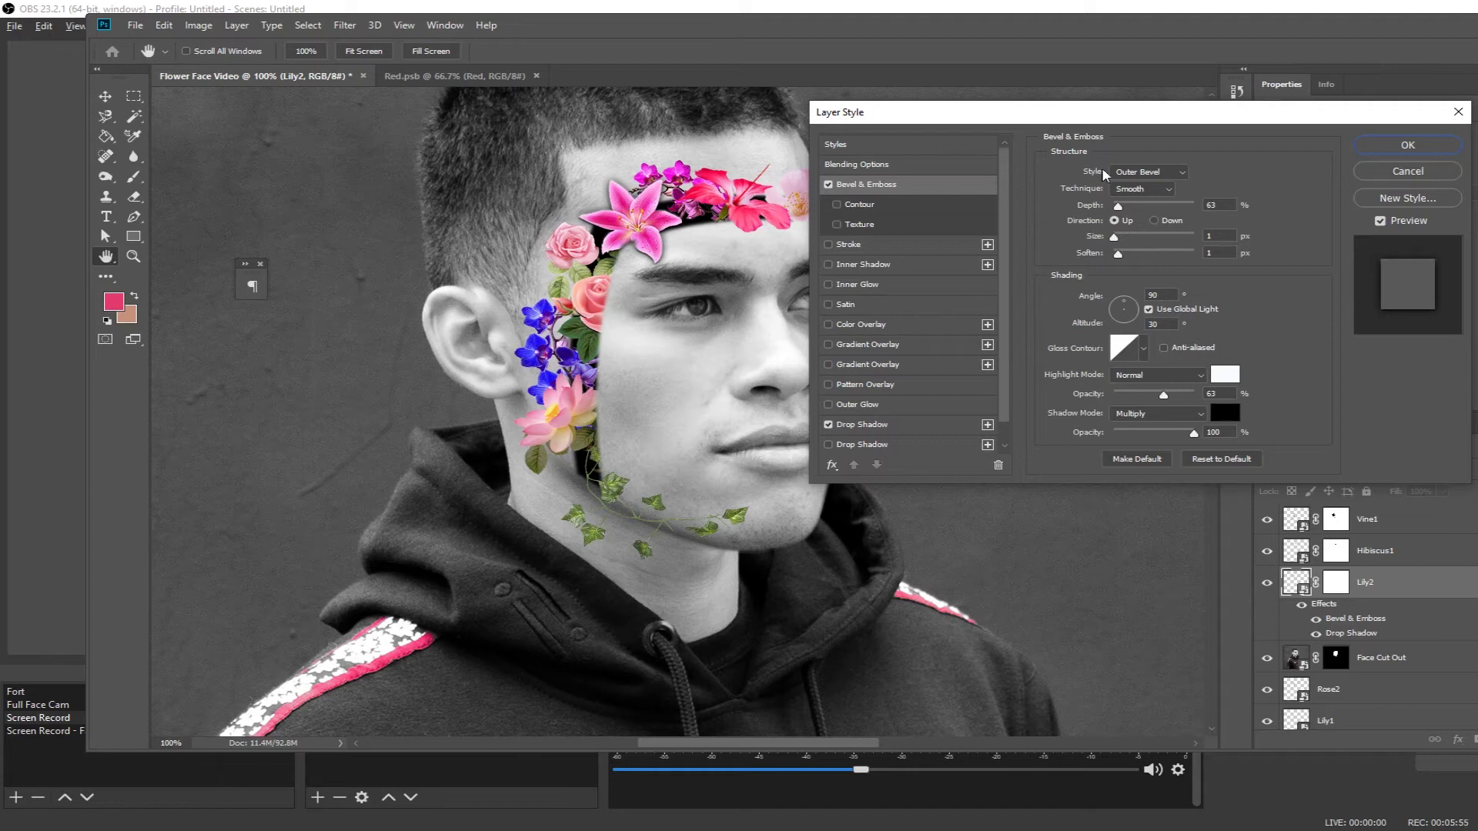
pyautogui.click(1394, 148)
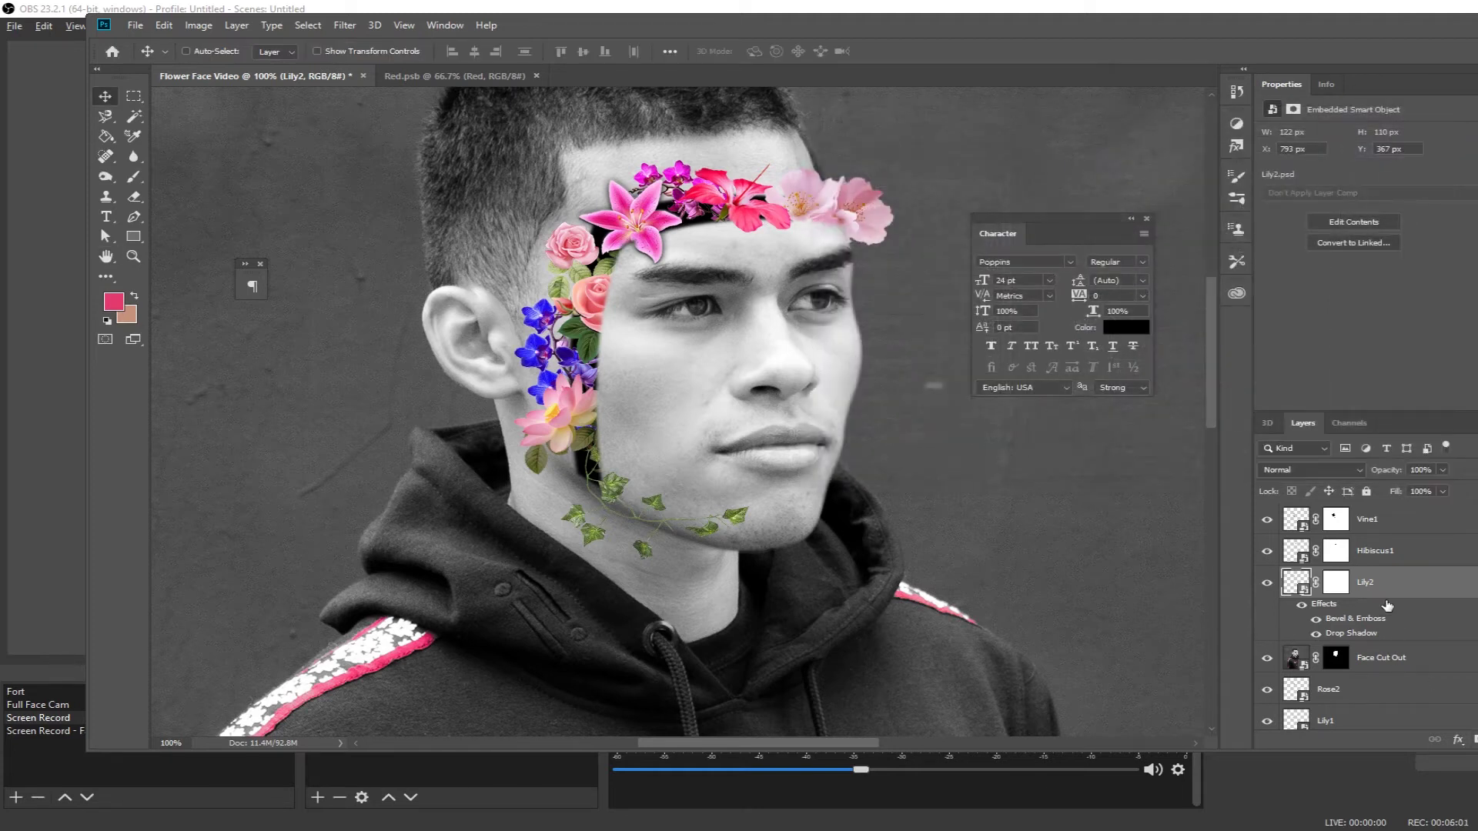
# - Copy Lily2's Bevel & Emboss and Drop Shadow effects to the other flower and vine layers
pyautogui.moveTo(1371, 565); pyautogui.dragTo(1335, 627)
pyautogui.scroll(-2, 1366, 532)
pyautogui.scroll(-1, 1335, 616)
pyautogui.moveTo(1326, 573); pyautogui.dragTo(1336, 629)
pyautogui.scroll(1, 1413, 583)
pyautogui.scroll(-5, 1413, 583)
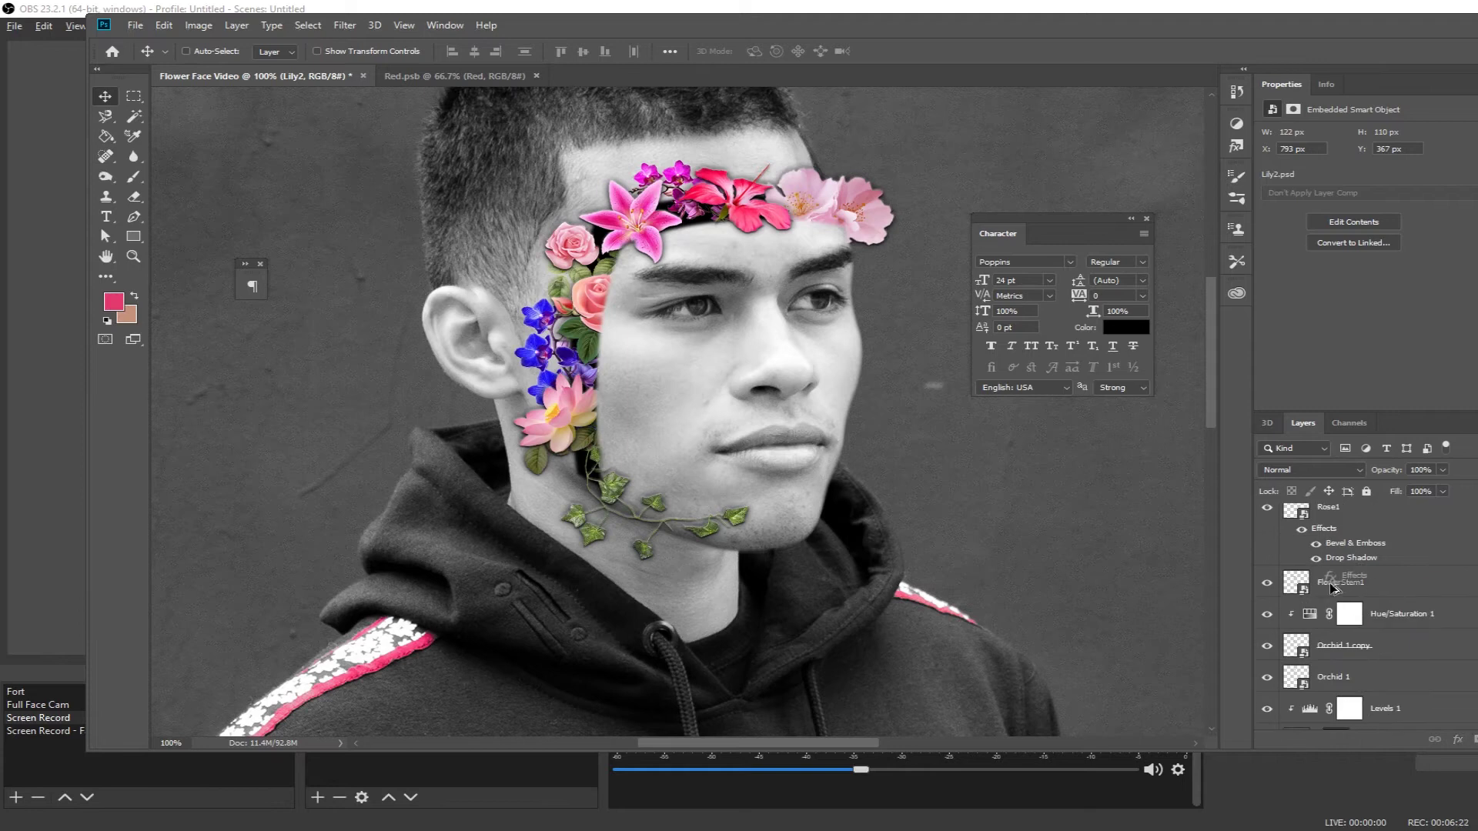
# - Add a drop shadow to Face Cut Out at a 24° angle with 7 px distance, and adjust its size
pyautogui.scroll(5, 1333, 556)
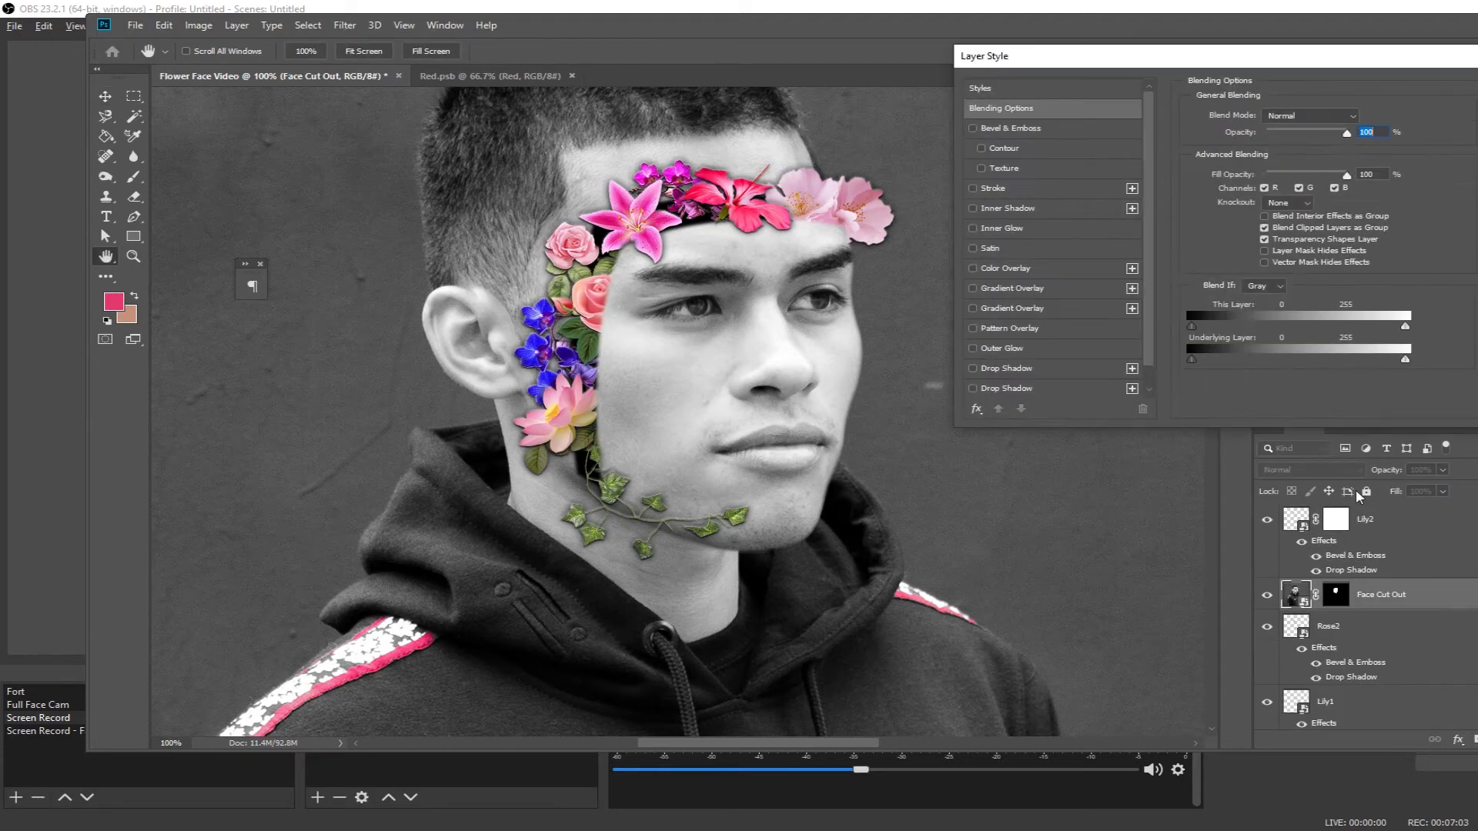
pyautogui.click(1030, 370)
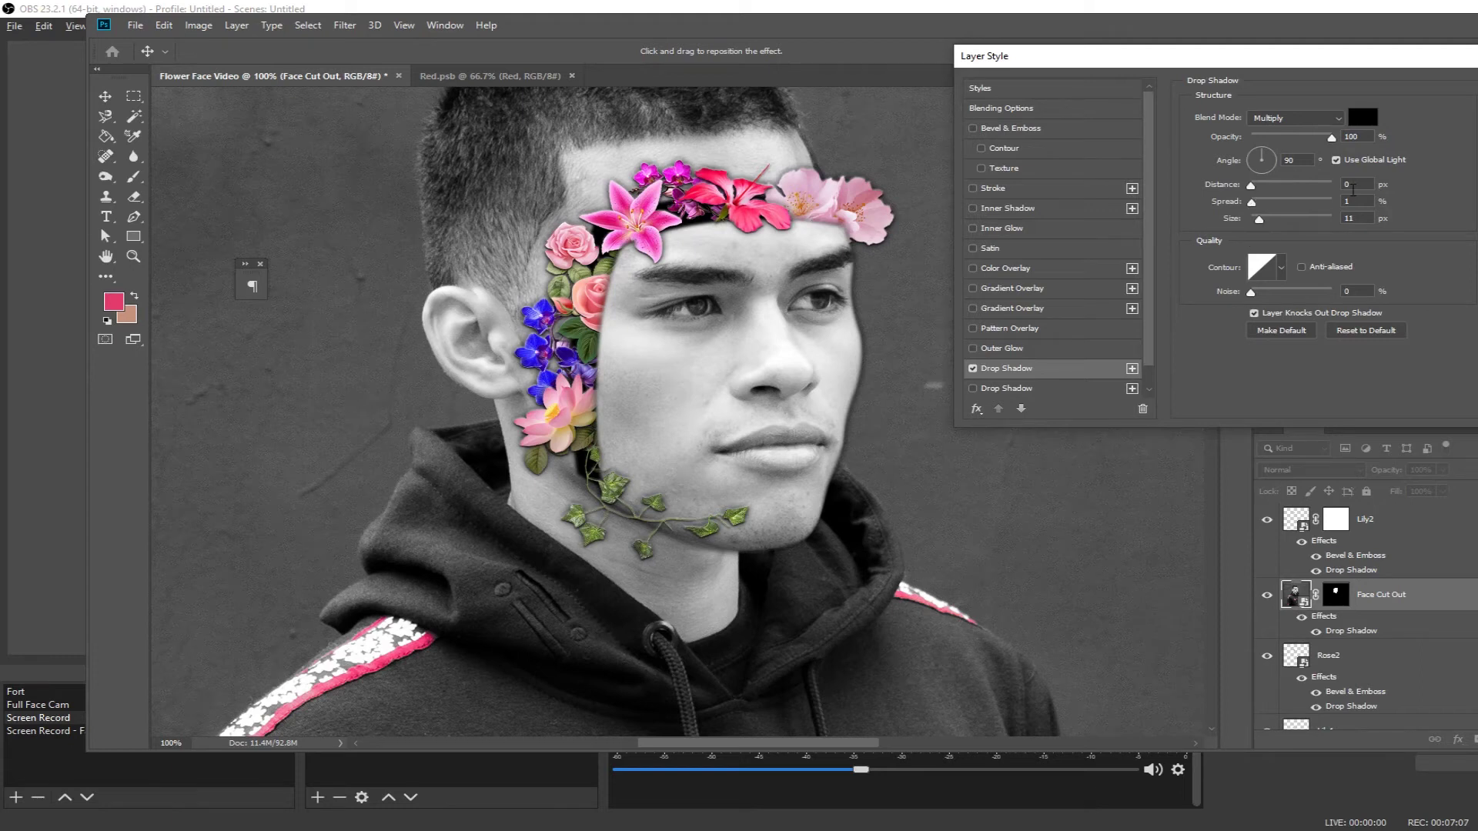
pyautogui.moveTo(1303, 187); pyautogui.dragTo(1260, 188)
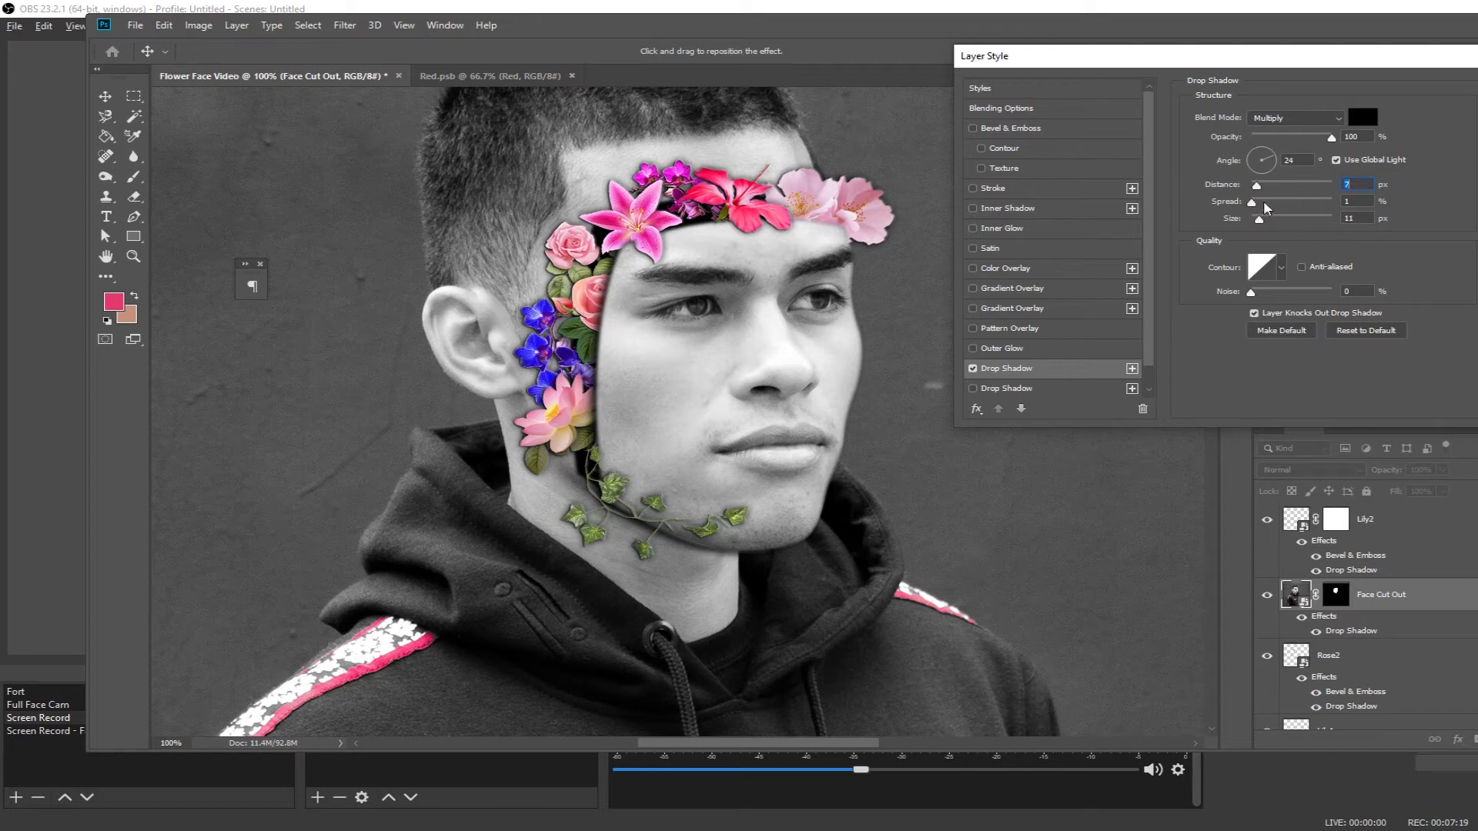
pyautogui.moveTo(1255, 208); pyautogui.dragTo(1262, 221)
pyautogui.press('Return')
# - Move the blue Orchid 1 copy outward over the ear's edge, and shift Lily1 closer to the face cut-out
pyautogui.hotkey('ctrl', '=')
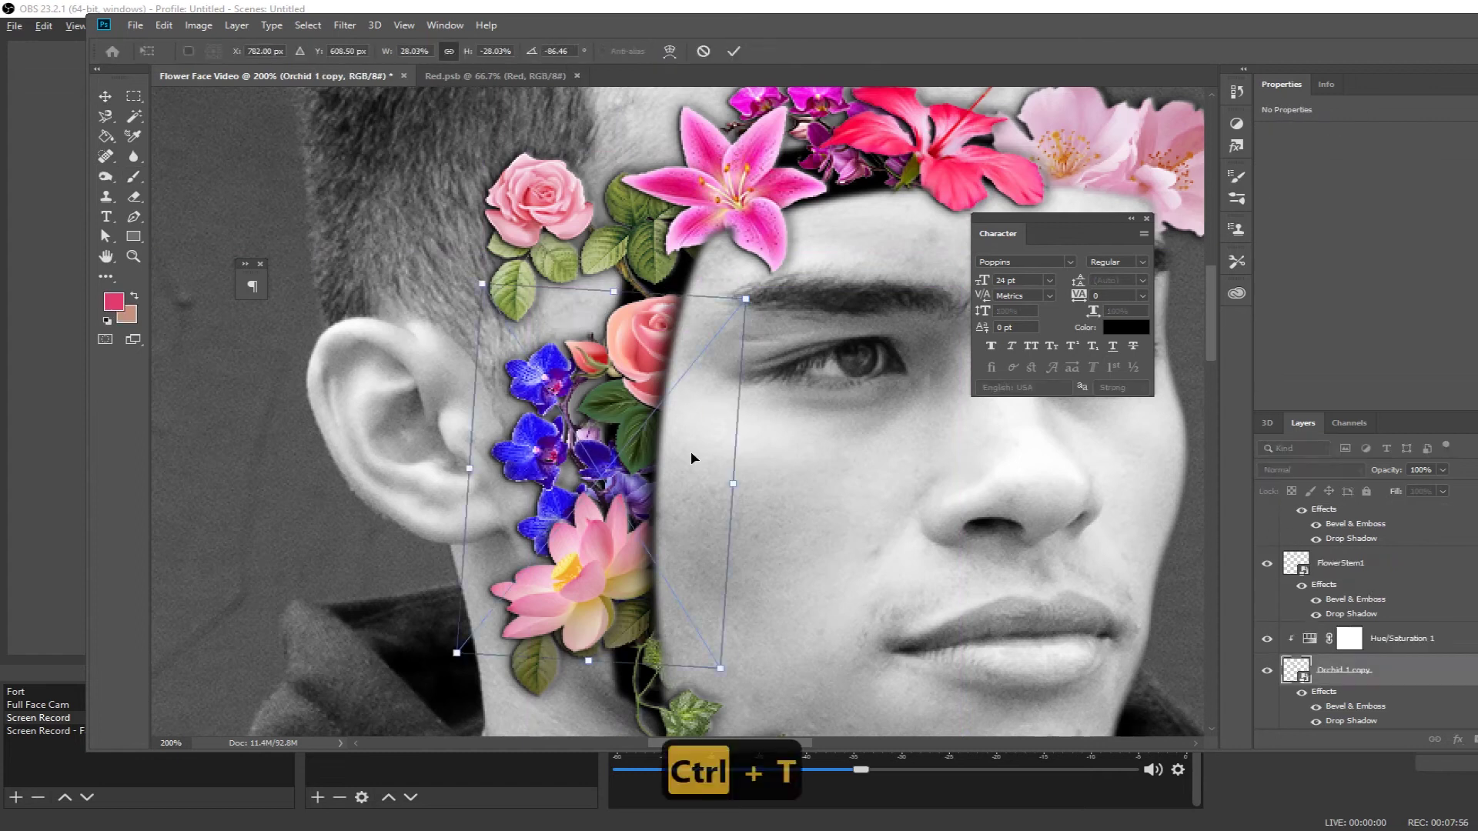
pyautogui.moveTo(531, 431); pyautogui.dragTo(570, 324)
pyautogui.press('Return')
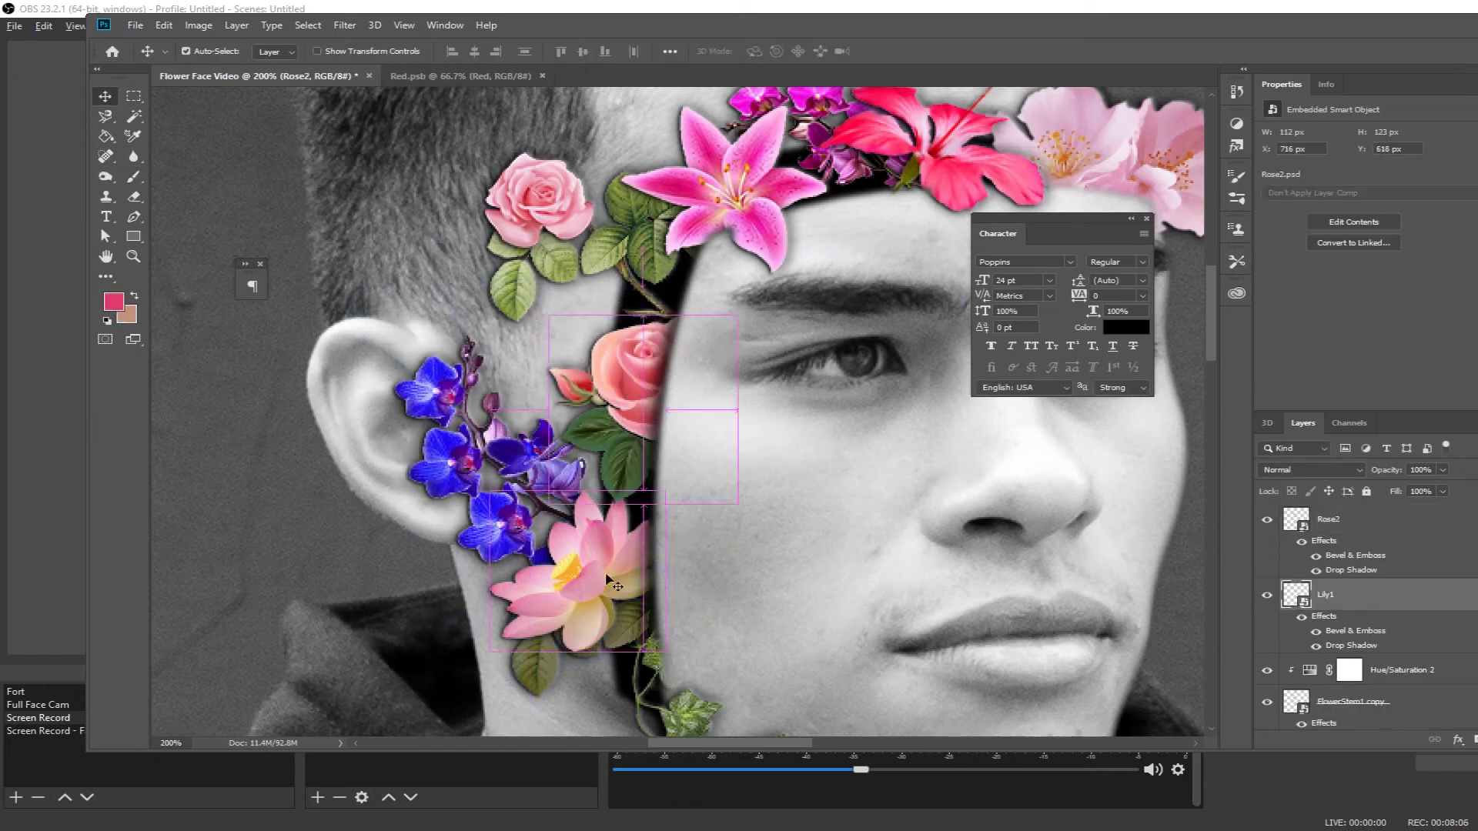
pyautogui.moveTo(613, 593); pyautogui.dragTo(639, 547)
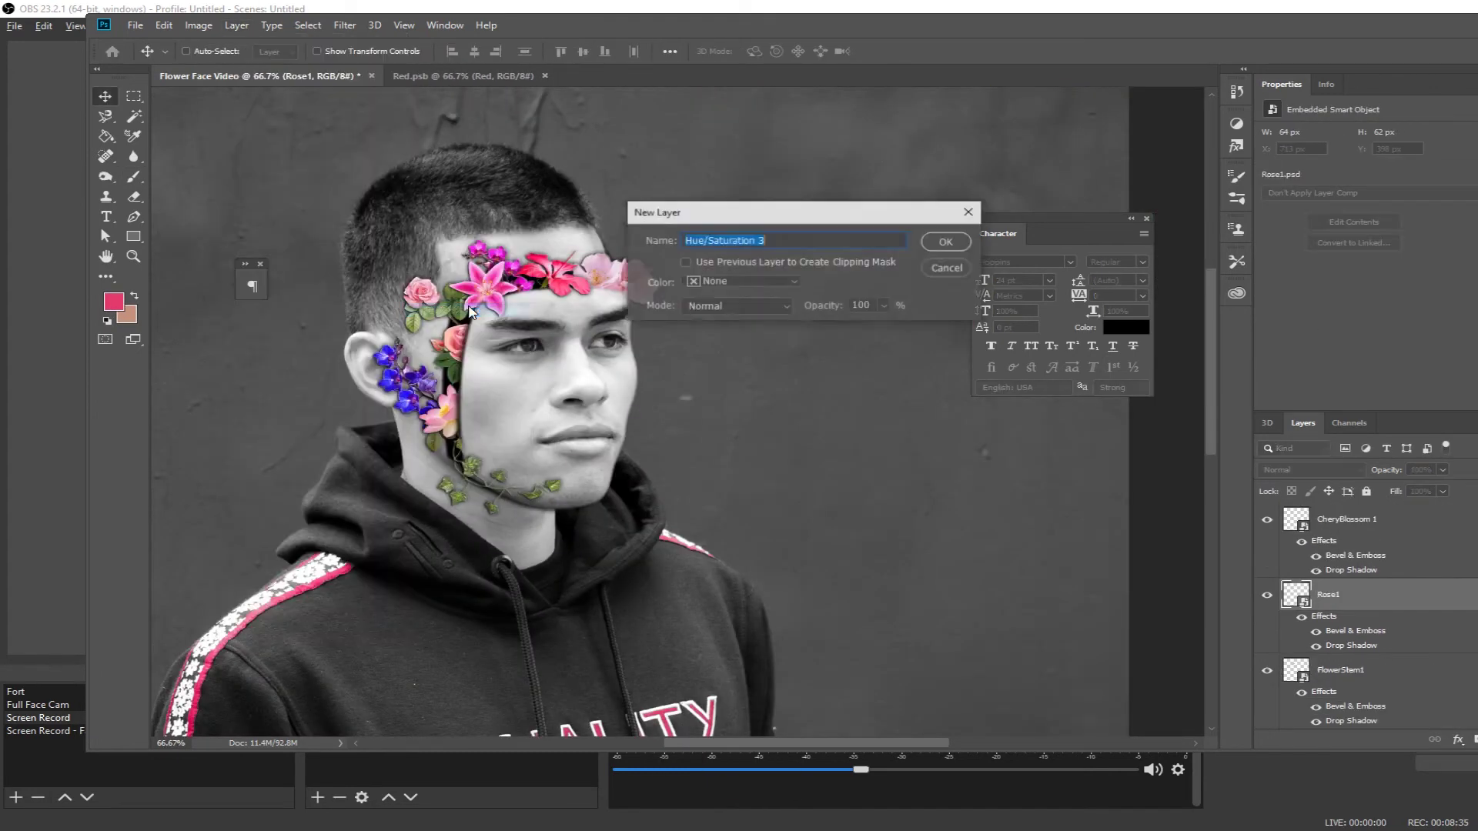
# - Add a Hue/Saturation adjustment clipped to Rose1, shift its hue to purple and raise its saturation
pyautogui.press('Return')
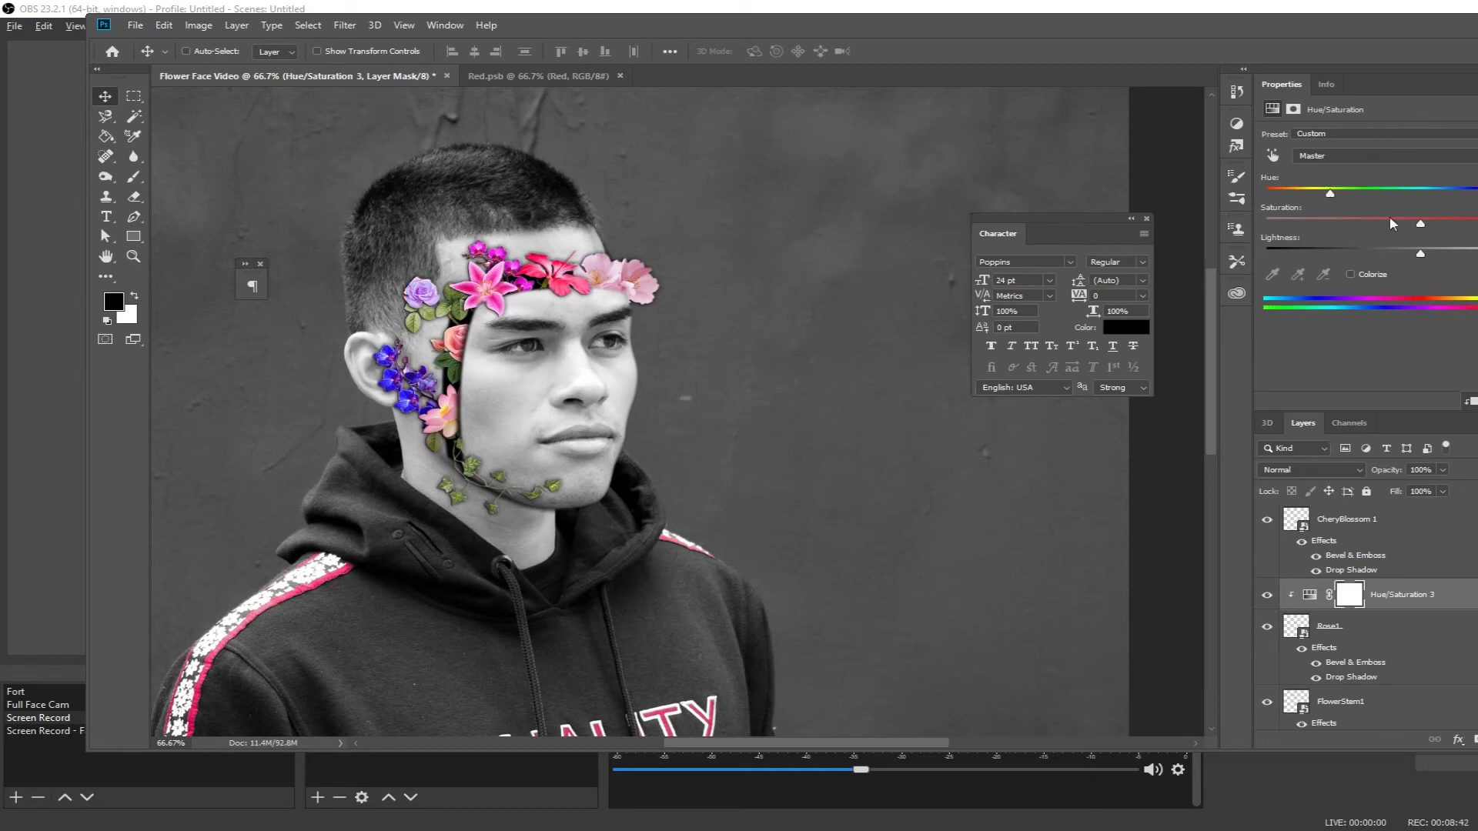
pyautogui.moveTo(1421, 224); pyautogui.dragTo(1451, 226)
pyautogui.hotkey('ctrl', '+')
pyautogui.hotkey('ctrl', '+')
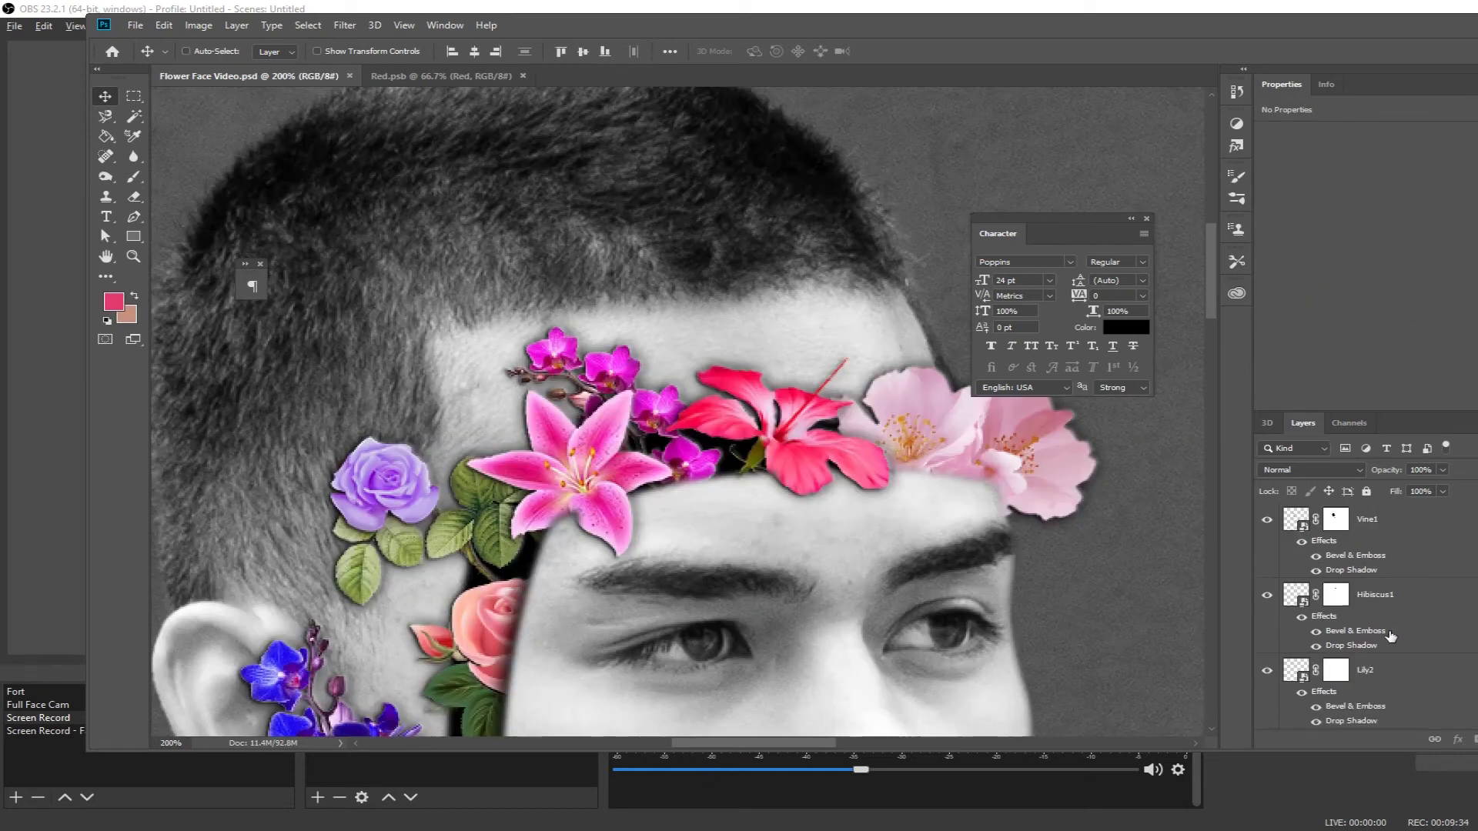
# - Try to convert Rose1 and FlowerStem1 together into one smart object
pyautogui.scroll(-5, 1386, 633)
pyautogui.scroll(2, 1386, 633)
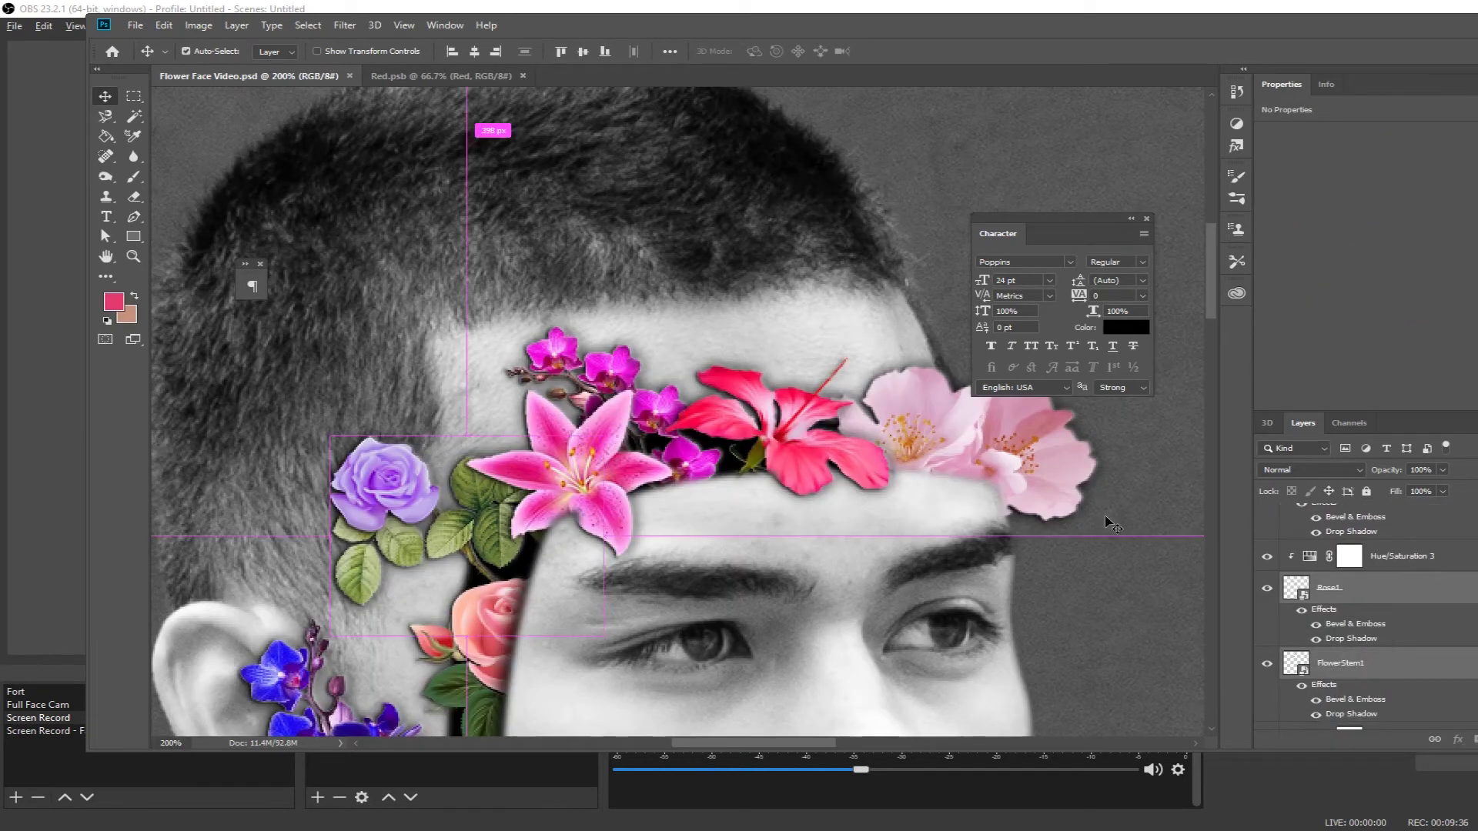
pyautogui.rightClick(1401, 587)
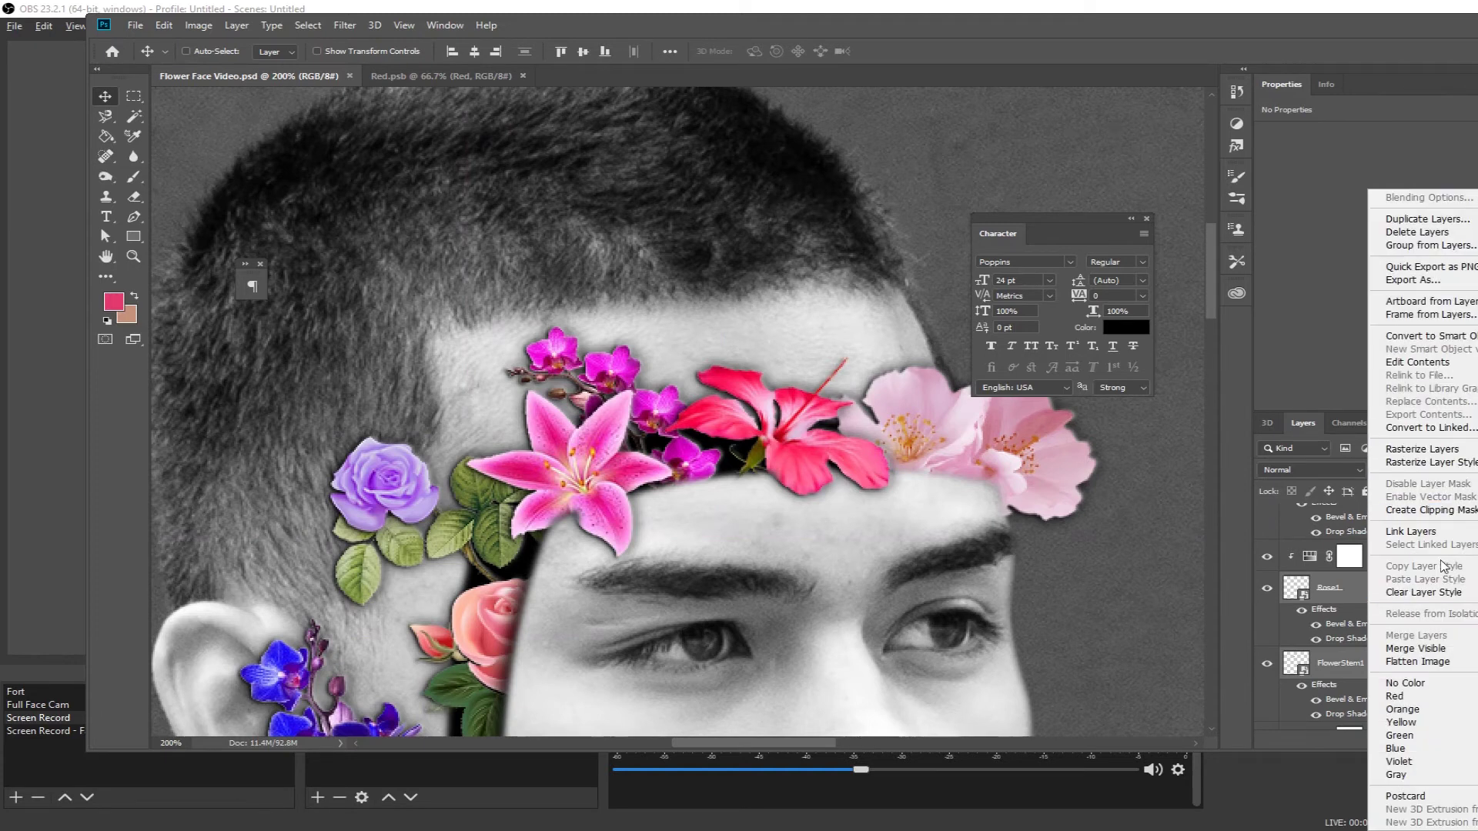
pyautogui.click(1426, 339)
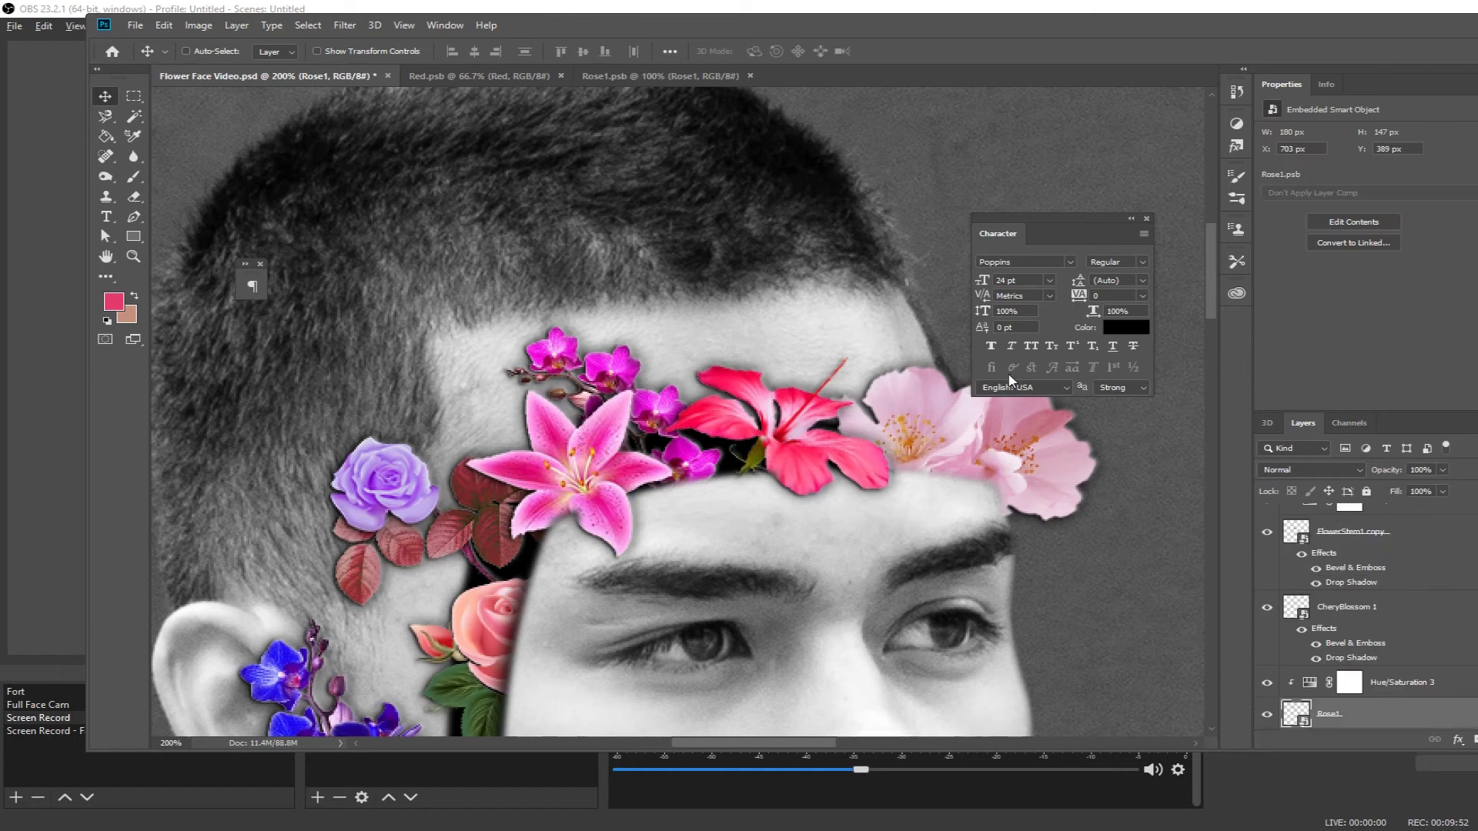
pyautogui.hotkey('ctrl', 'z')
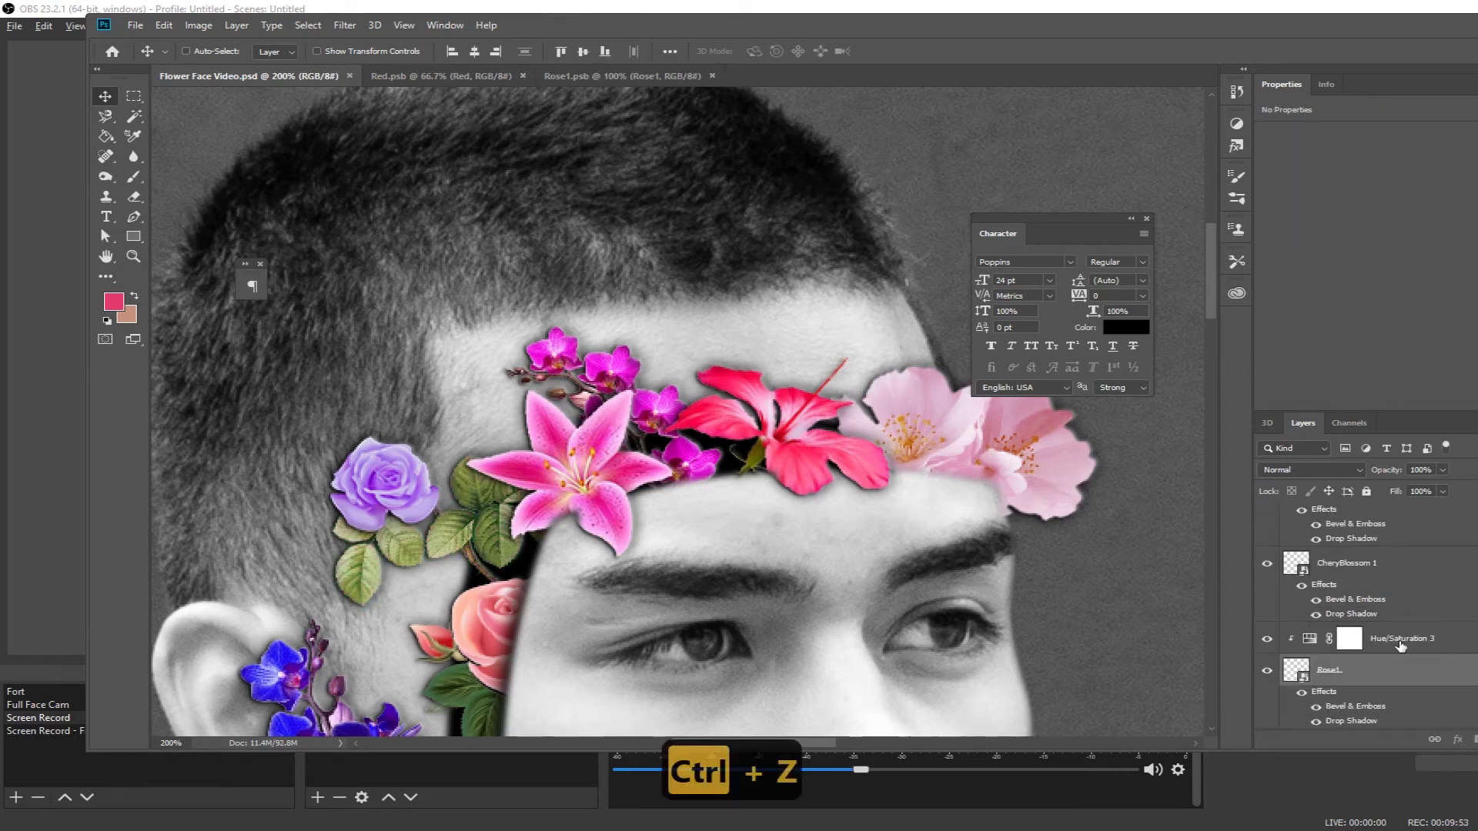
# - Convert Rose1 and its Hue/Saturation 3 adjustment into a smart object and rename it rOSE
pyautogui.rightClick(1427, 641)
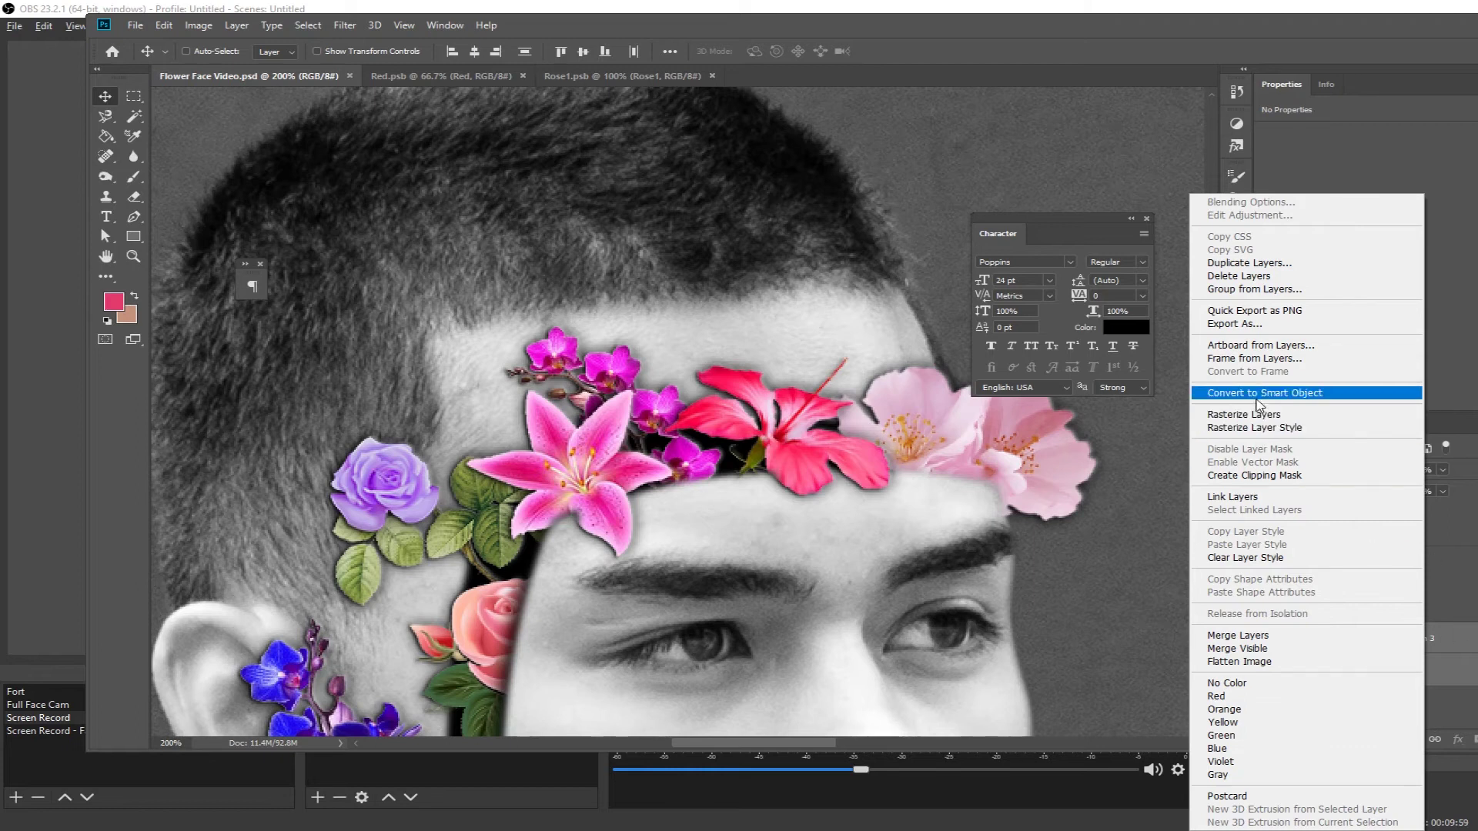
pyautogui.click(1259, 394)
pyautogui.write('rOSE')
pyautogui.press('Return')
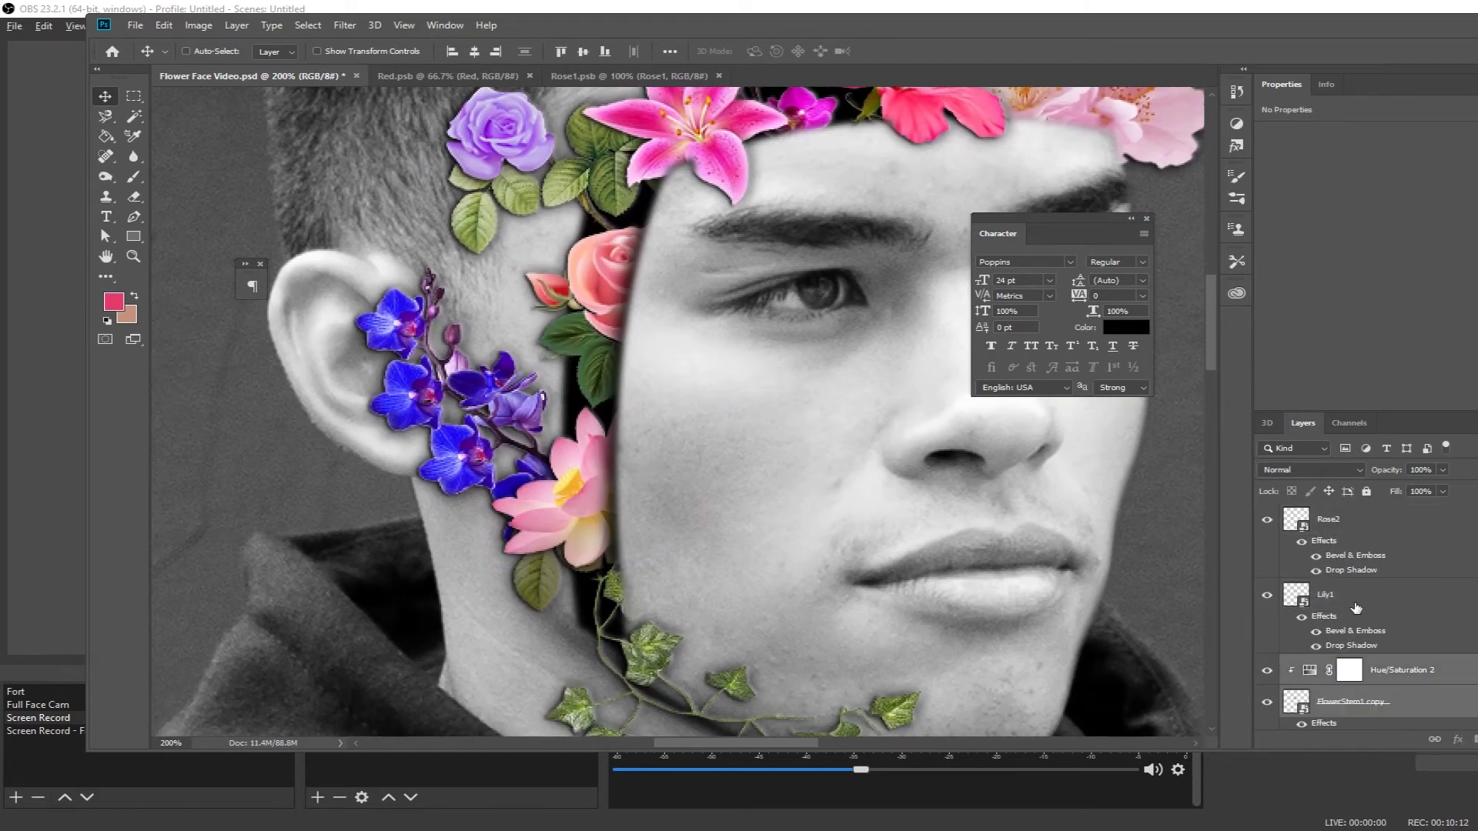
# - Convert Lily1, its Hue/Saturation 2 adjustment and the FlowerStem1 copy into one smart object, and save the document
pyautogui.rightClick(1409, 669)
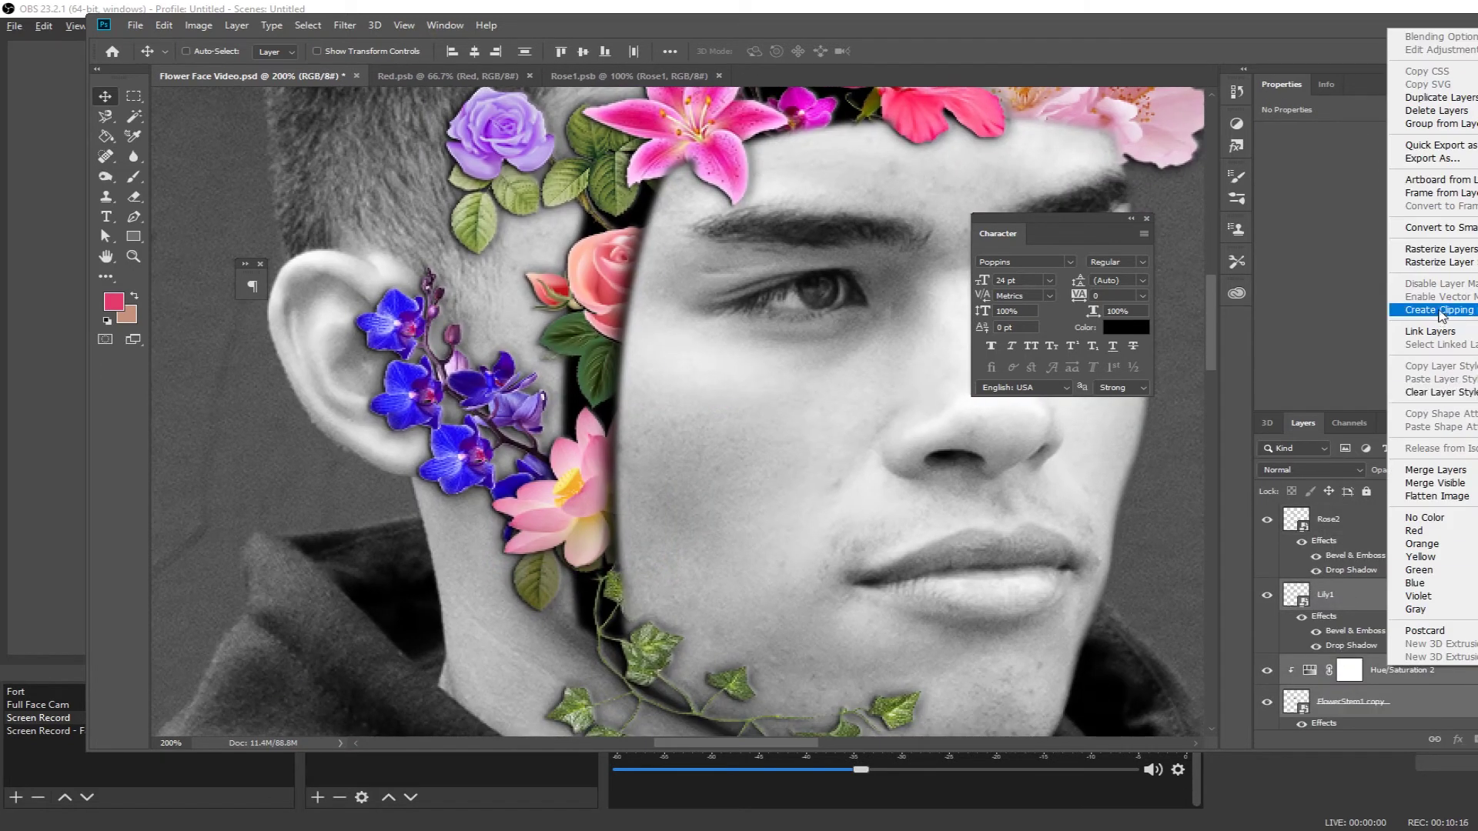
pyautogui.click(1448, 227)
pyautogui.hotkey('ctrl', '-')
pyautogui.hotkey('ctrl', '-')
pyautogui.hotkey('ctrl', '-')
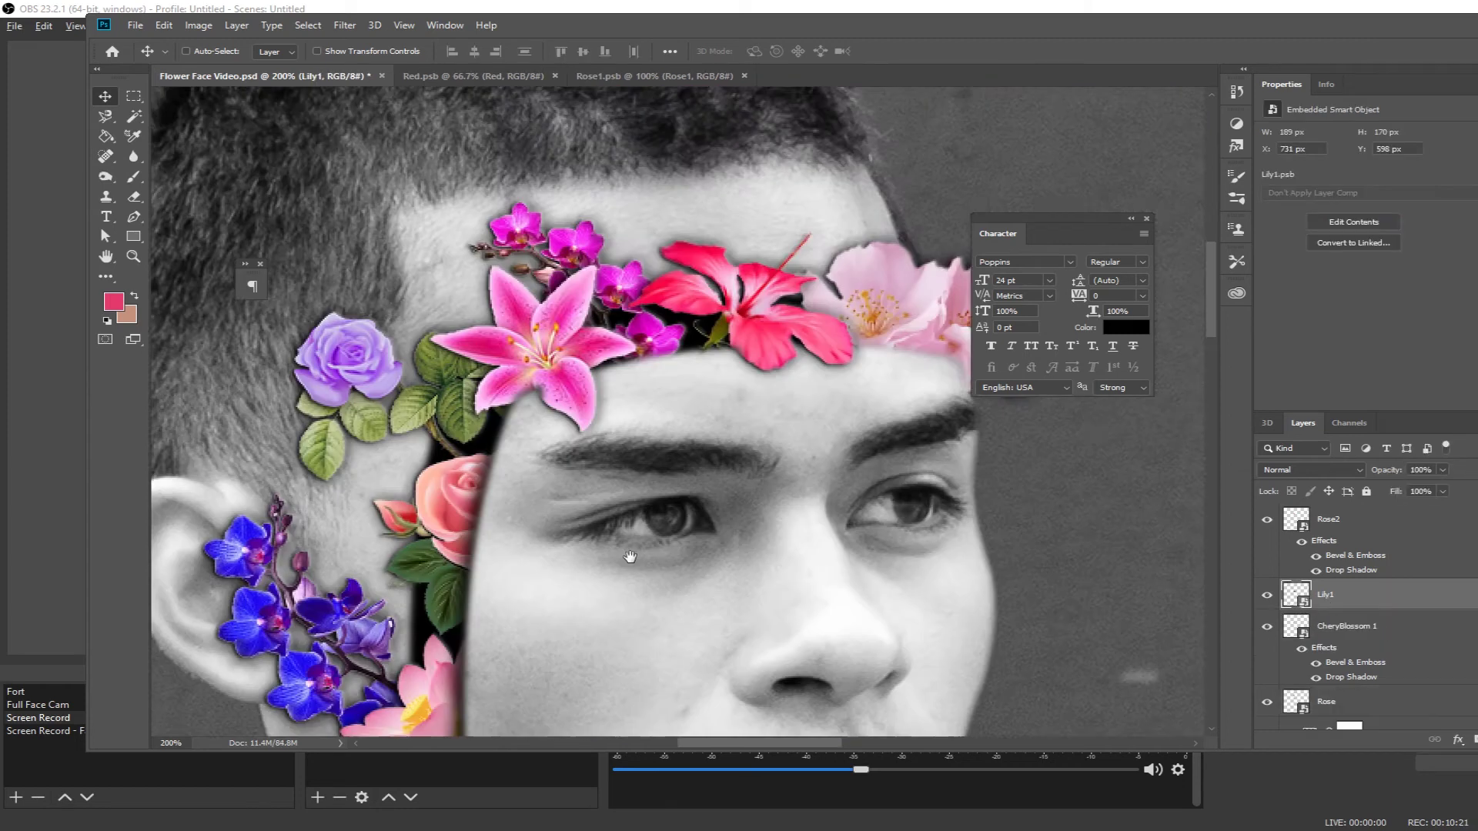
pyautogui.hotkey('ctrl', 's')
# - Switch to After Effects and import Flower Face Video.psd as a composition with editable layer styles
pyautogui.hotkey('alt', 'Tab')
pyautogui.press('super')
pyautogui.press('Escape')
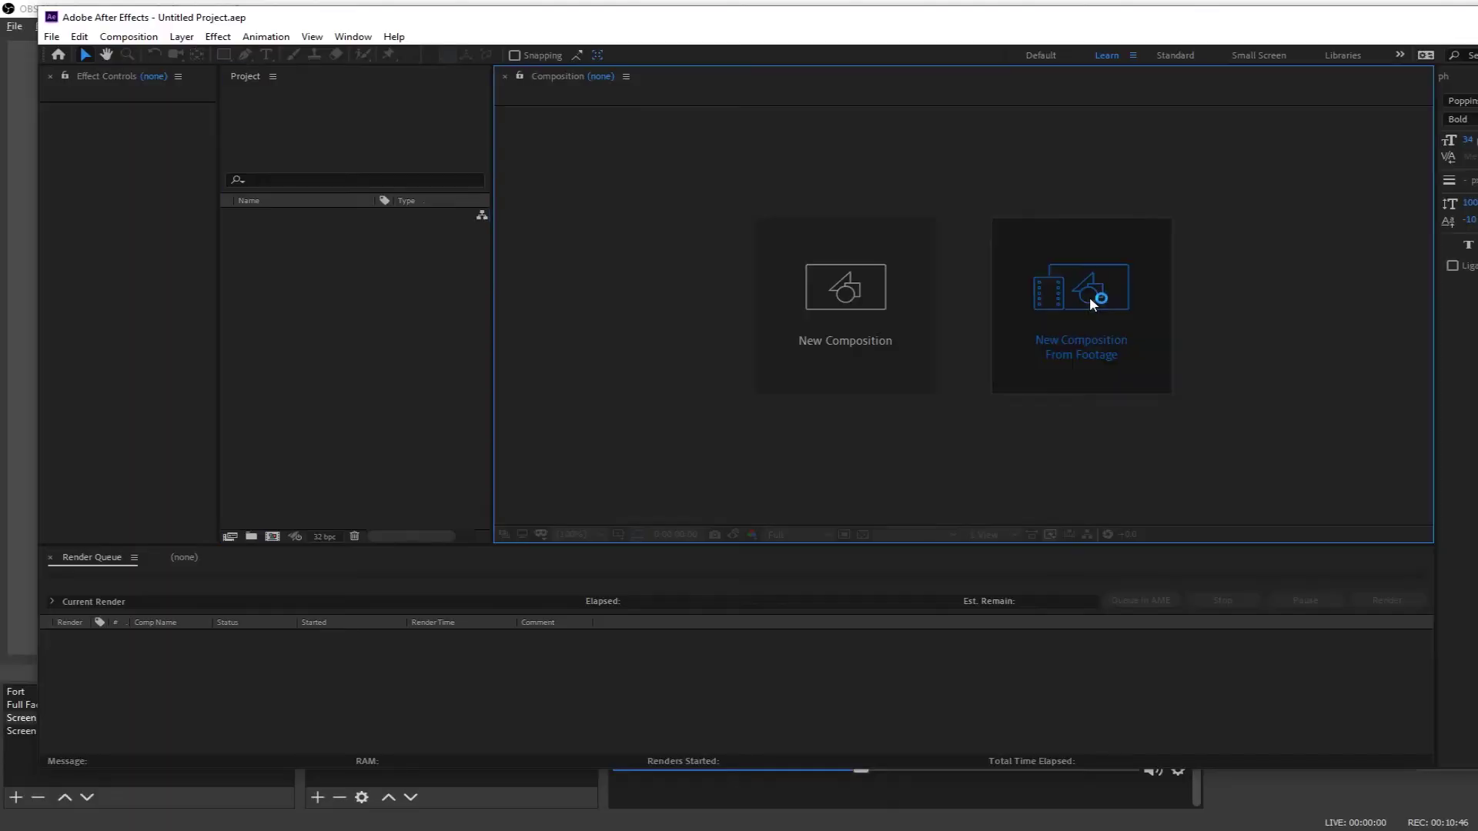
pyautogui.click(1100, 302)
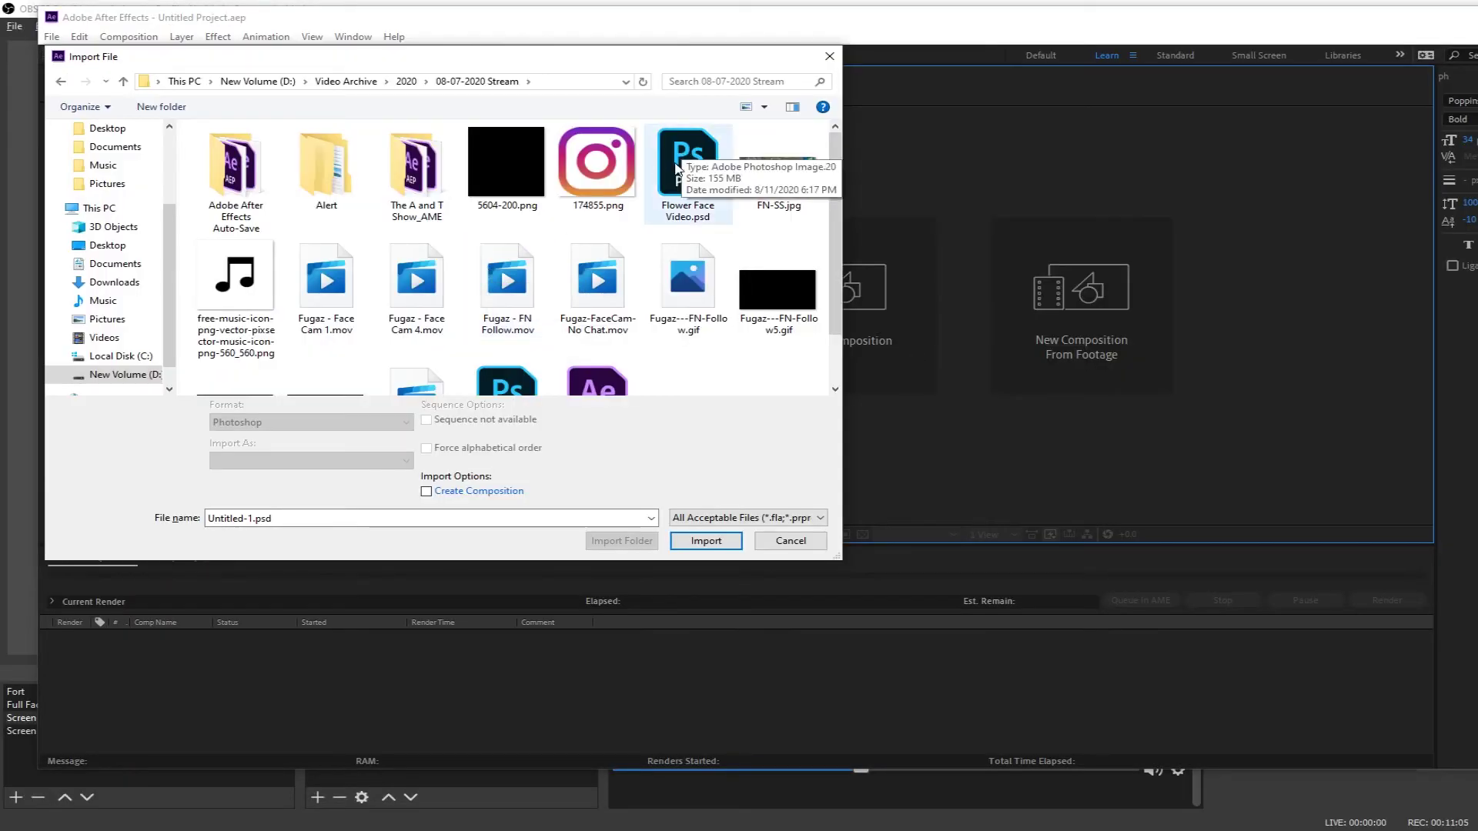
pyautogui.click(677, 168)
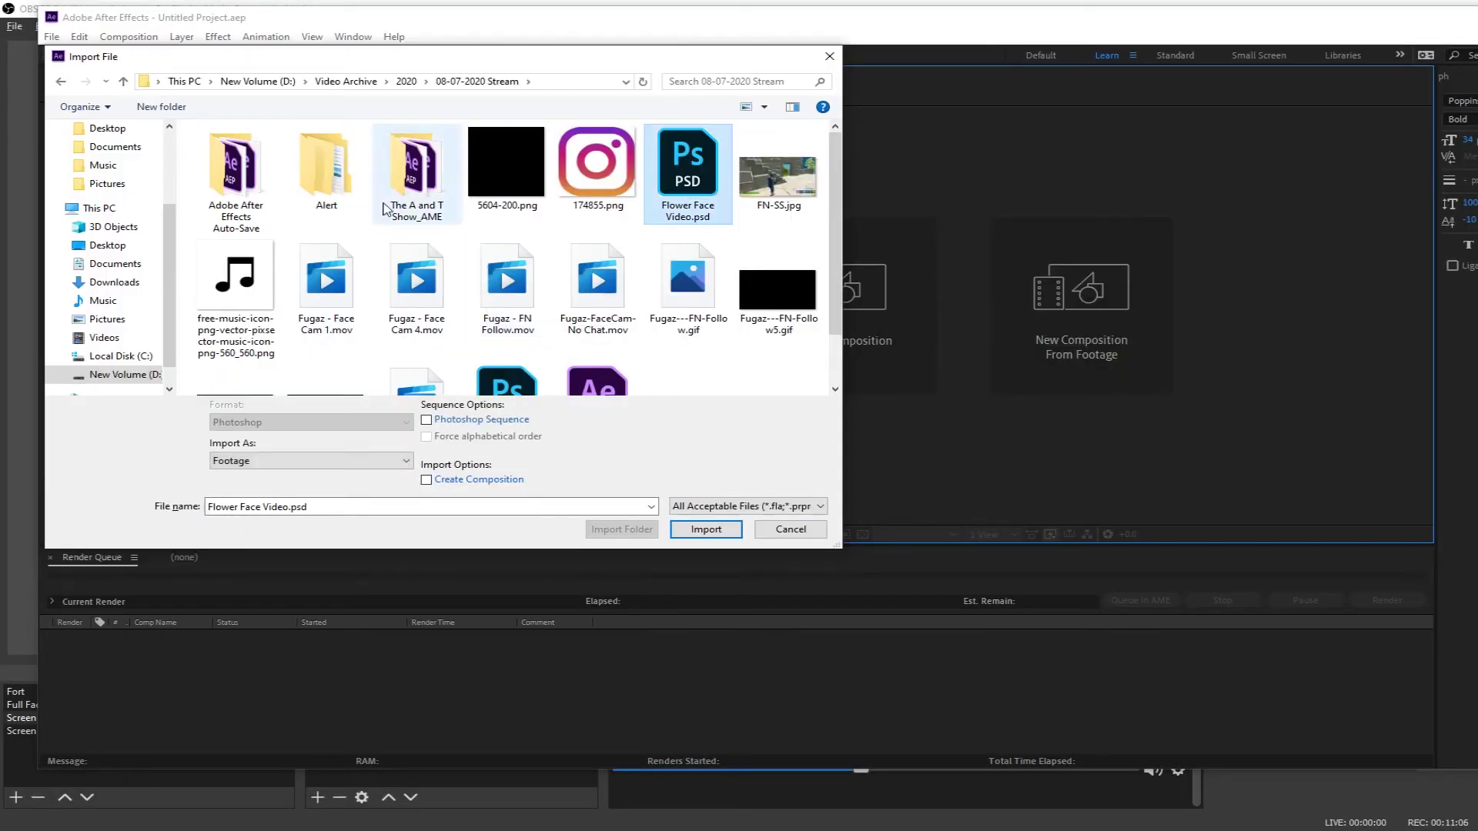
pyautogui.click(721, 531)
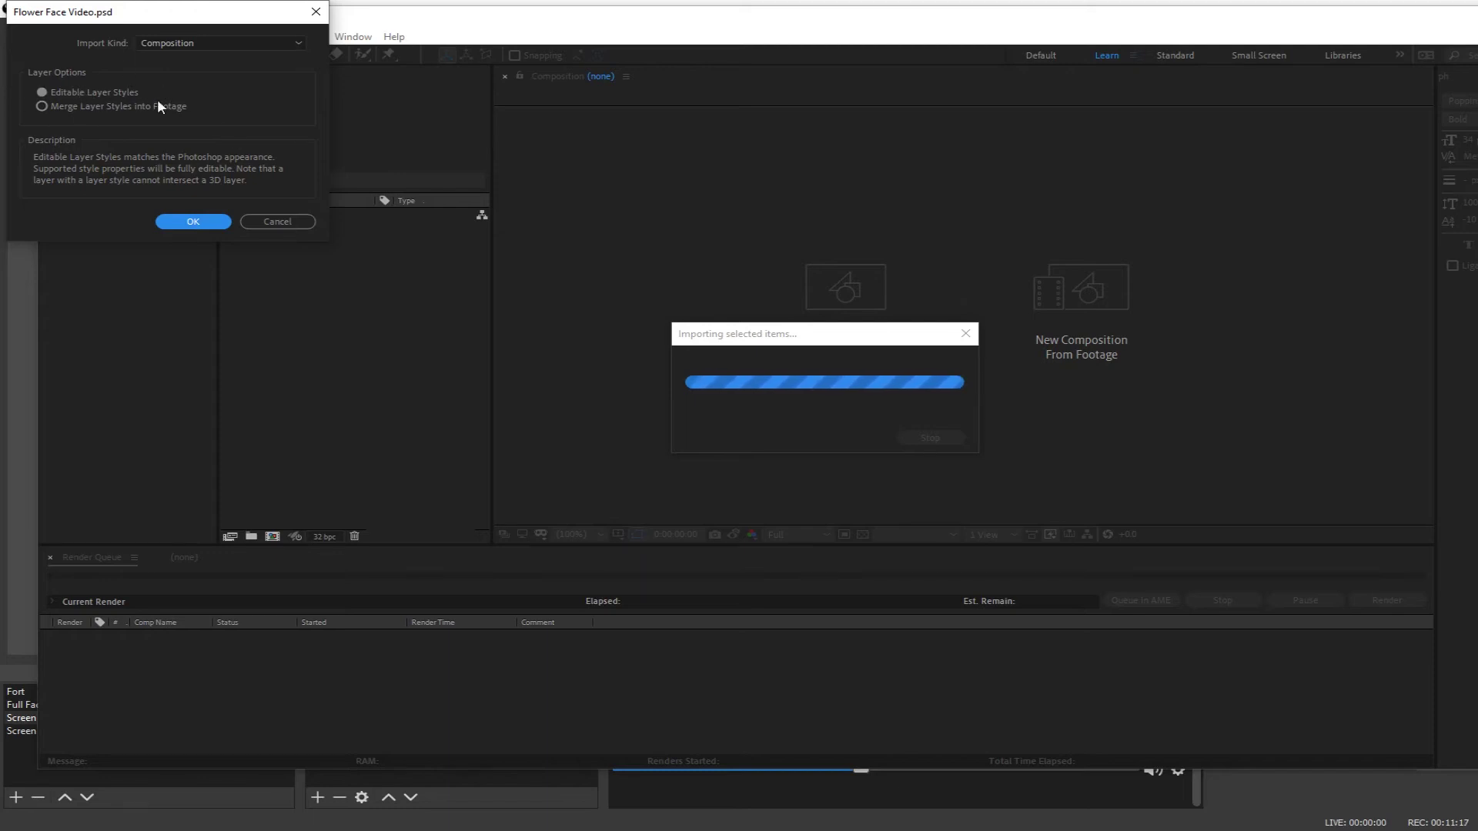
pyautogui.click(185, 222)
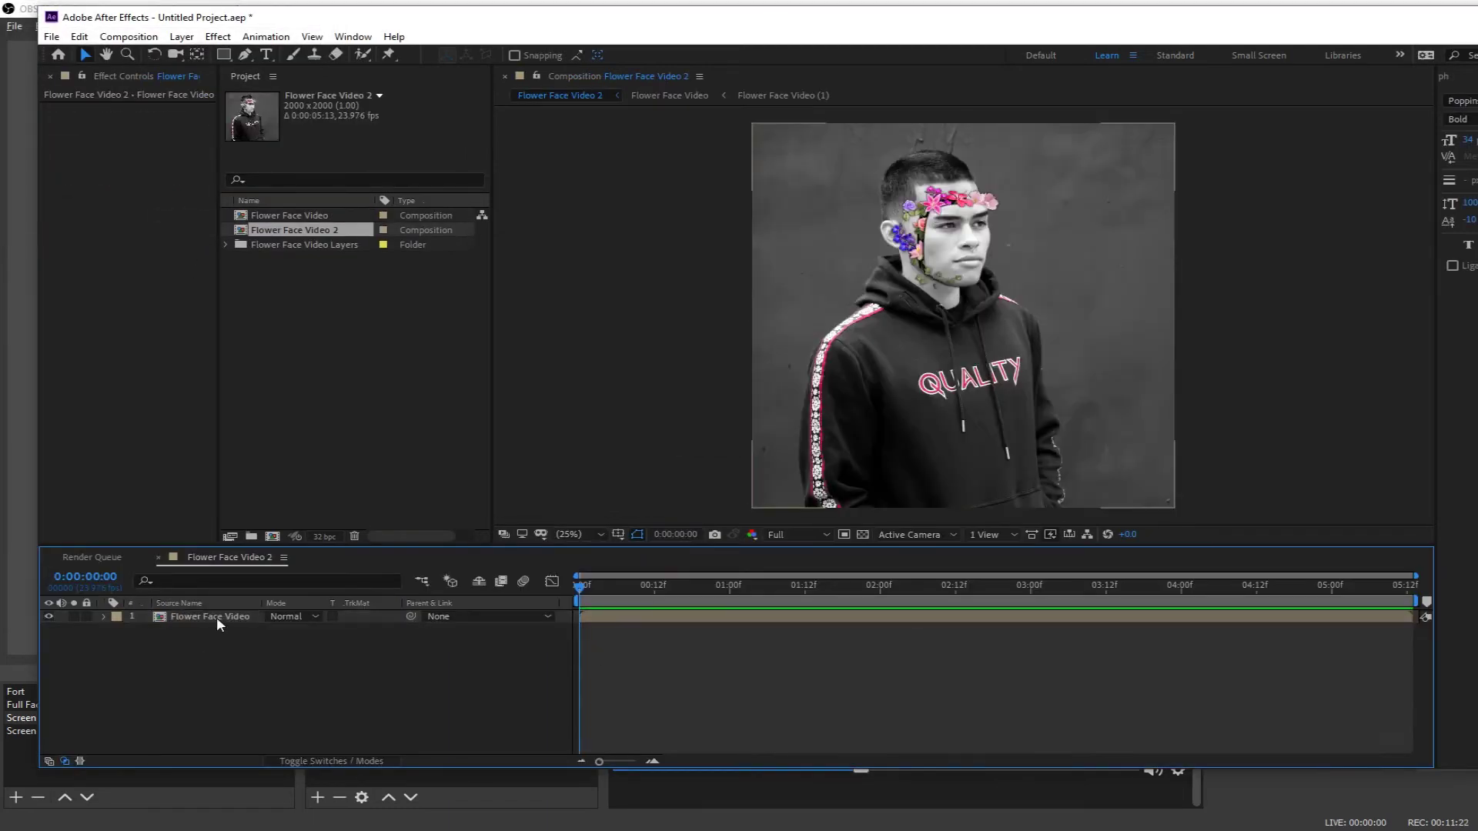
# - Open the nested Flower Face Video composition and hide the vine, flower and Face Cut Out layers
pyautogui.doubleClick(211, 616)
pyautogui.scroll(2, 191, 703)
pyautogui.click(1370, 385)
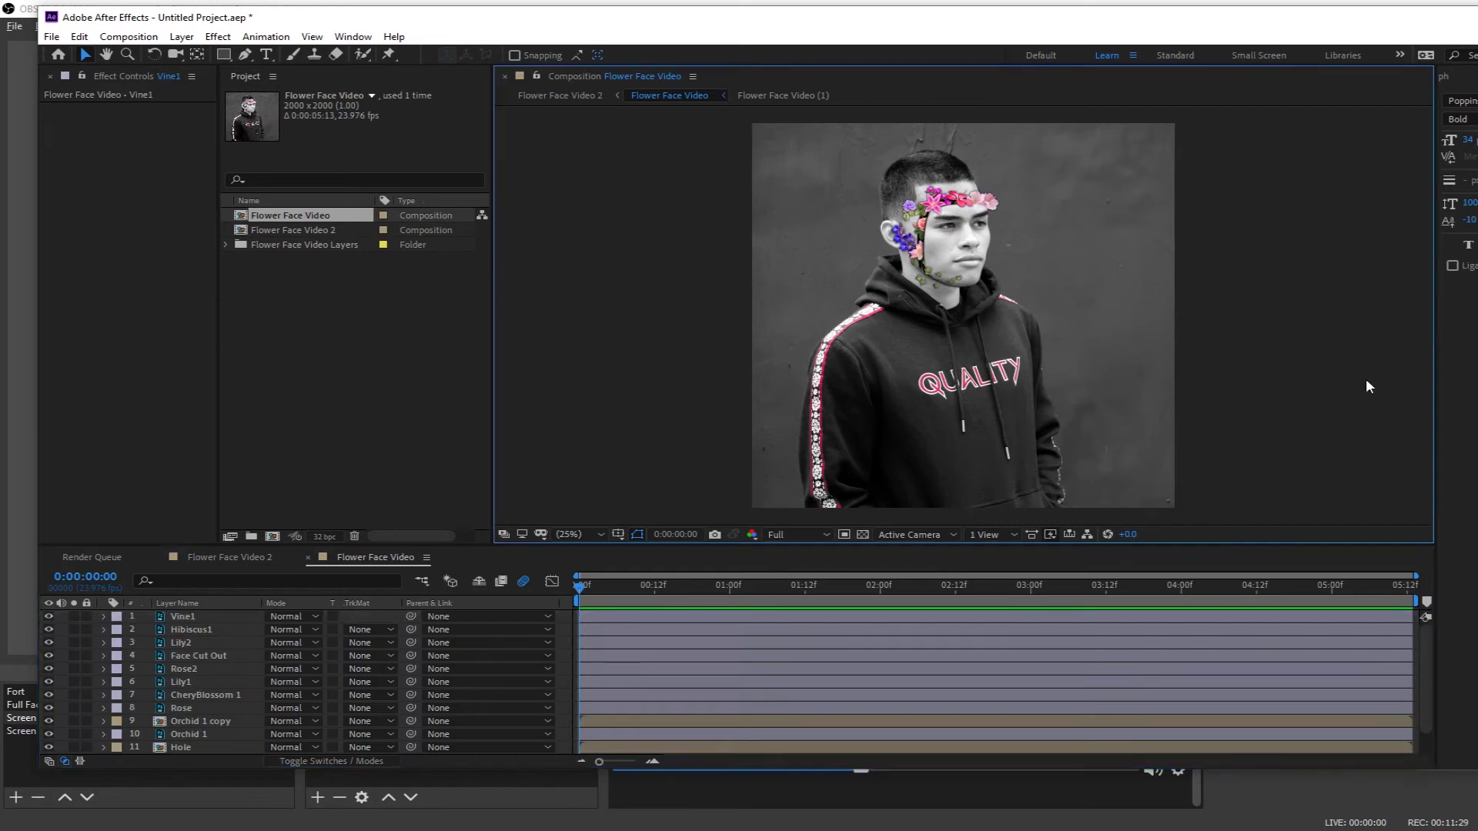
pyautogui.scroll(2, 1370, 386)
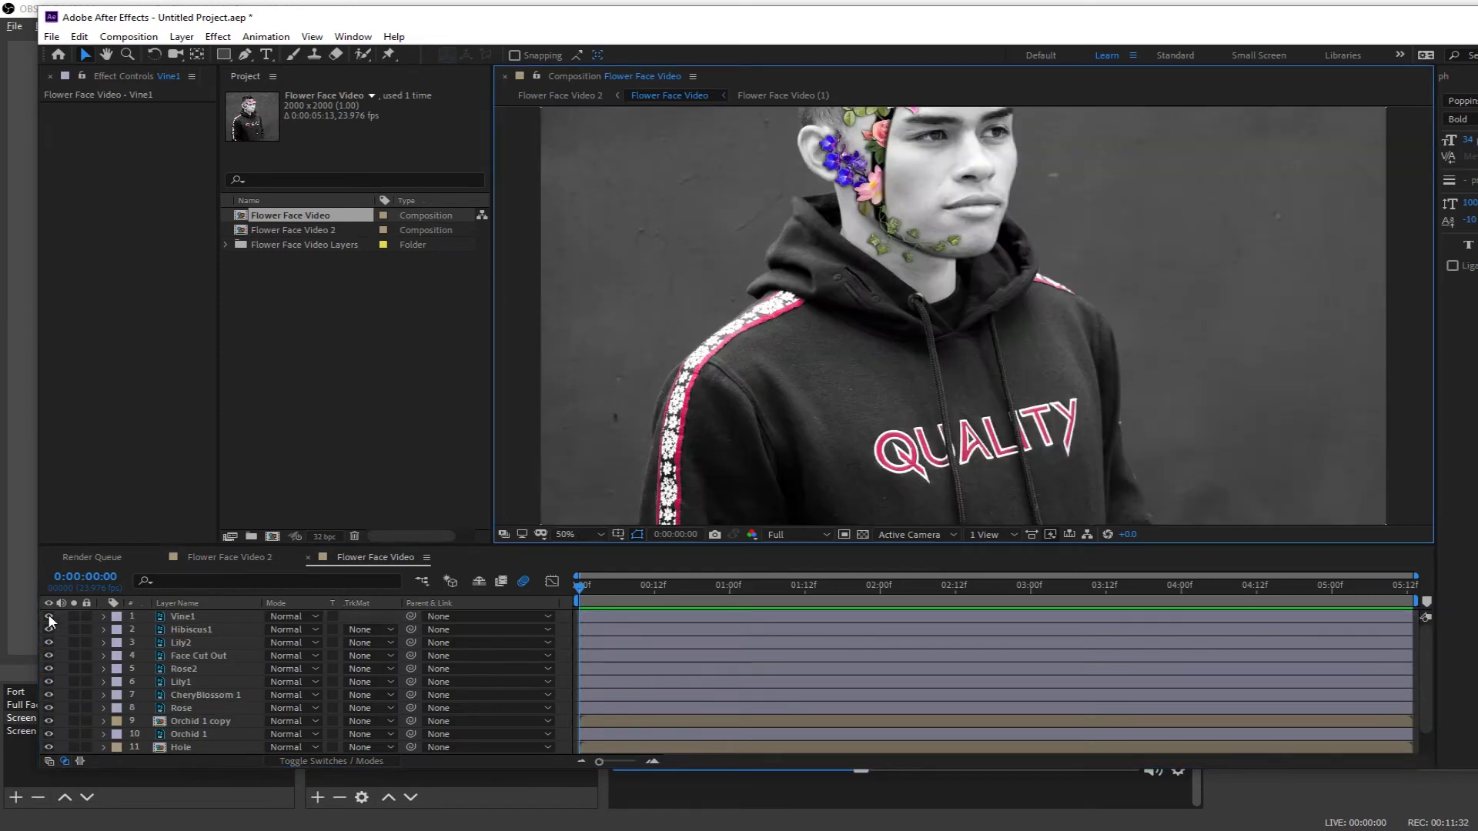
pyautogui.moveTo(49, 620); pyautogui.dragTo(161, 712)
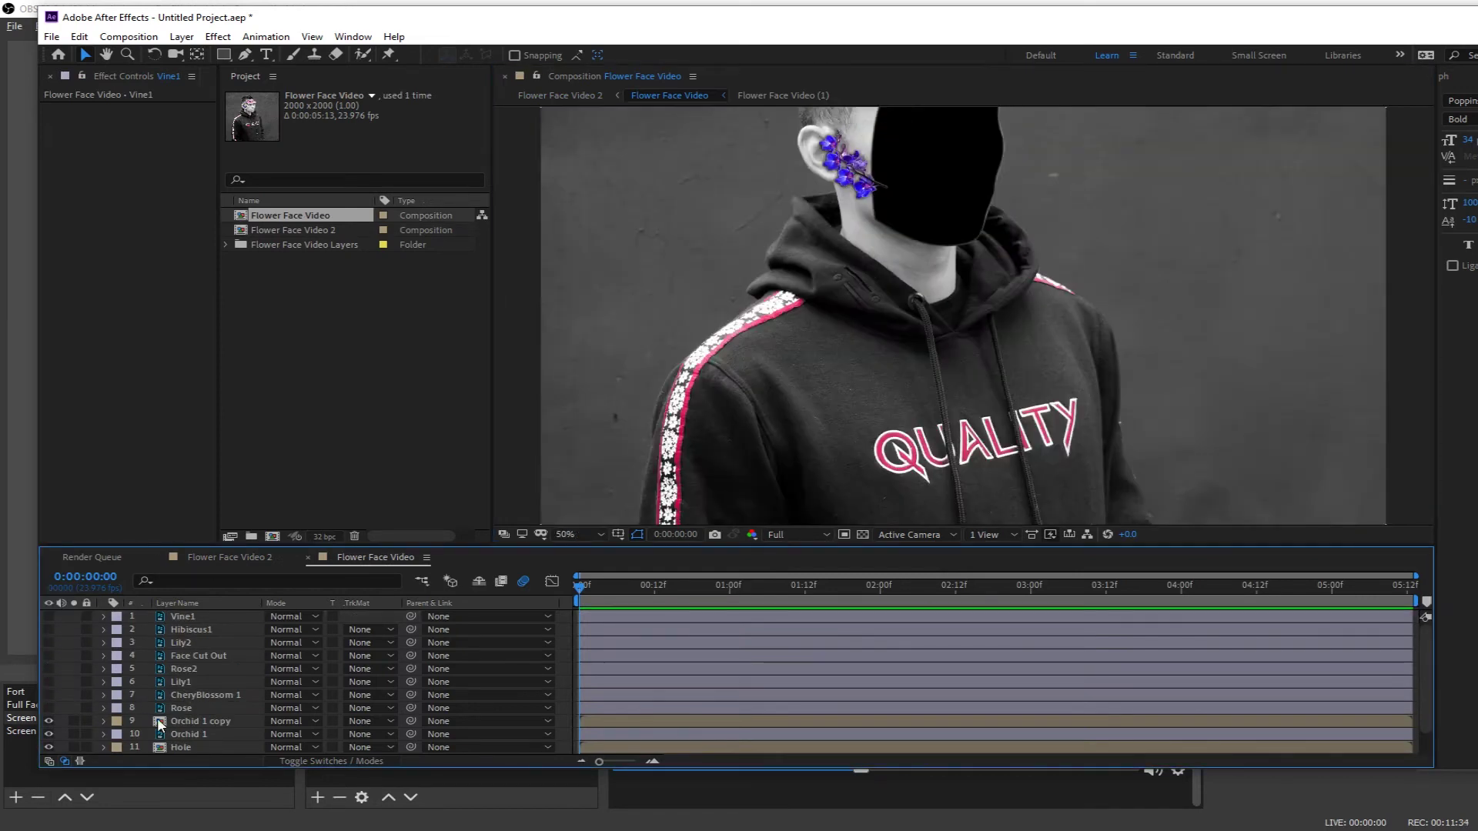
pyautogui.moveTo(49, 722); pyautogui.dragTo(49, 748)
pyautogui.scroll(-2, 153, 702)
pyautogui.click(165, 721)
pyautogui.click(50, 720)
pyautogui.scroll(2, 189, 654)
# - Make the Face Cut Out layer visible again and select it
pyautogui.click(190, 644)
pyautogui.click(196, 681)
pyautogui.click(198, 658)
pyautogui.click(49, 656)
pyautogui.click(192, 656)
pyautogui.click(49, 656)
pyautogui.click(49, 656)
pyautogui.click(193, 660)
# - Add a Position keyframe at 1000, 1000 to Face Cut Out ten frames into the timeline
pyautogui.scroll(1, 1028, 243)
pyautogui.press('pagedown')
pyautogui.press('pagedown')
pyautogui.press('pagedown')
pyautogui.press('pagedown')
pyautogui.press('pagedown')
pyautogui.press('pagedown')
pyautogui.press('pagedown')
pyautogui.press('pagedown')
pyautogui.press('pagedown')
pyautogui.press('pagedown')
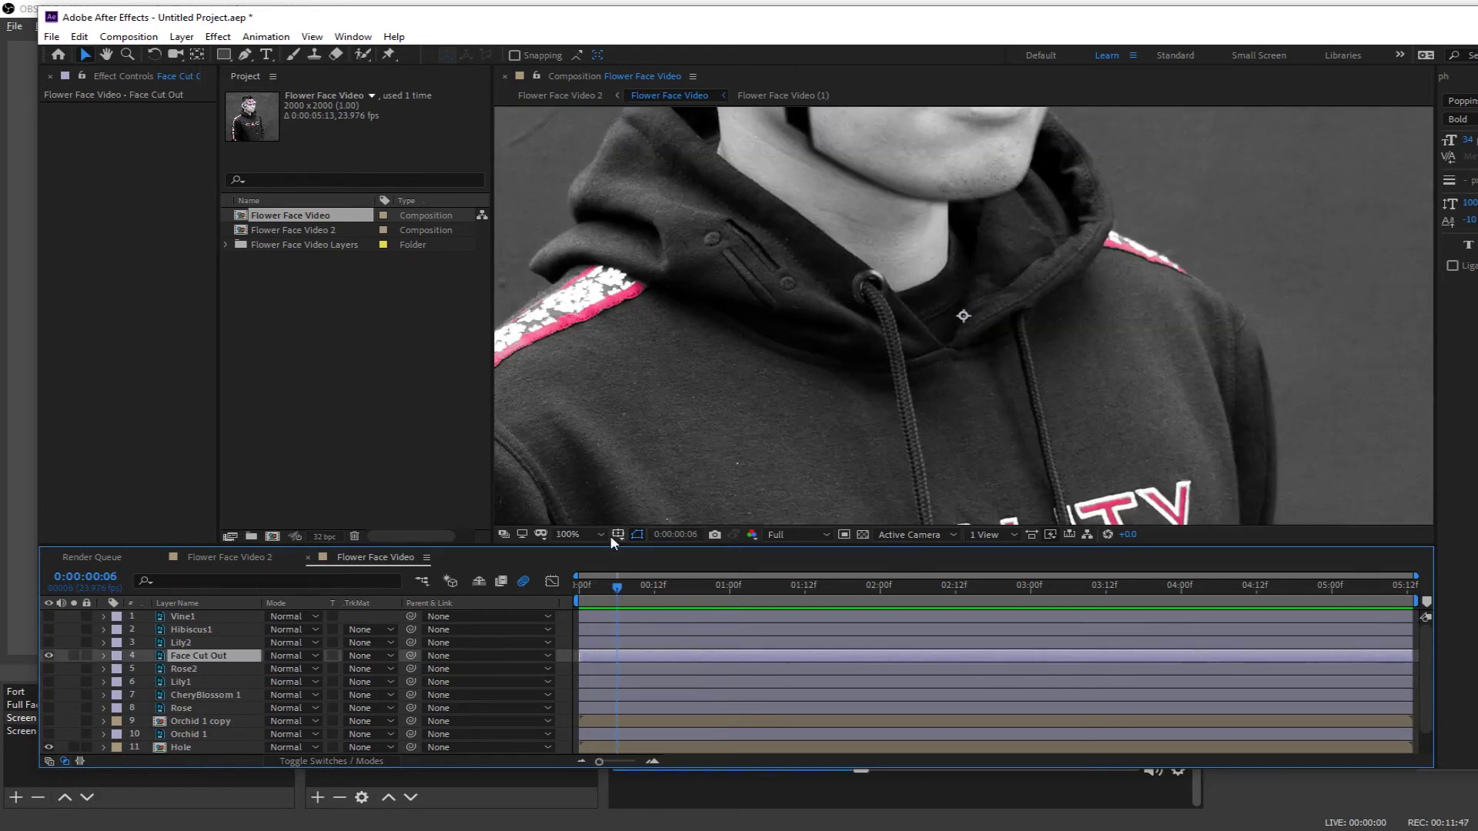
pyautogui.press('p')
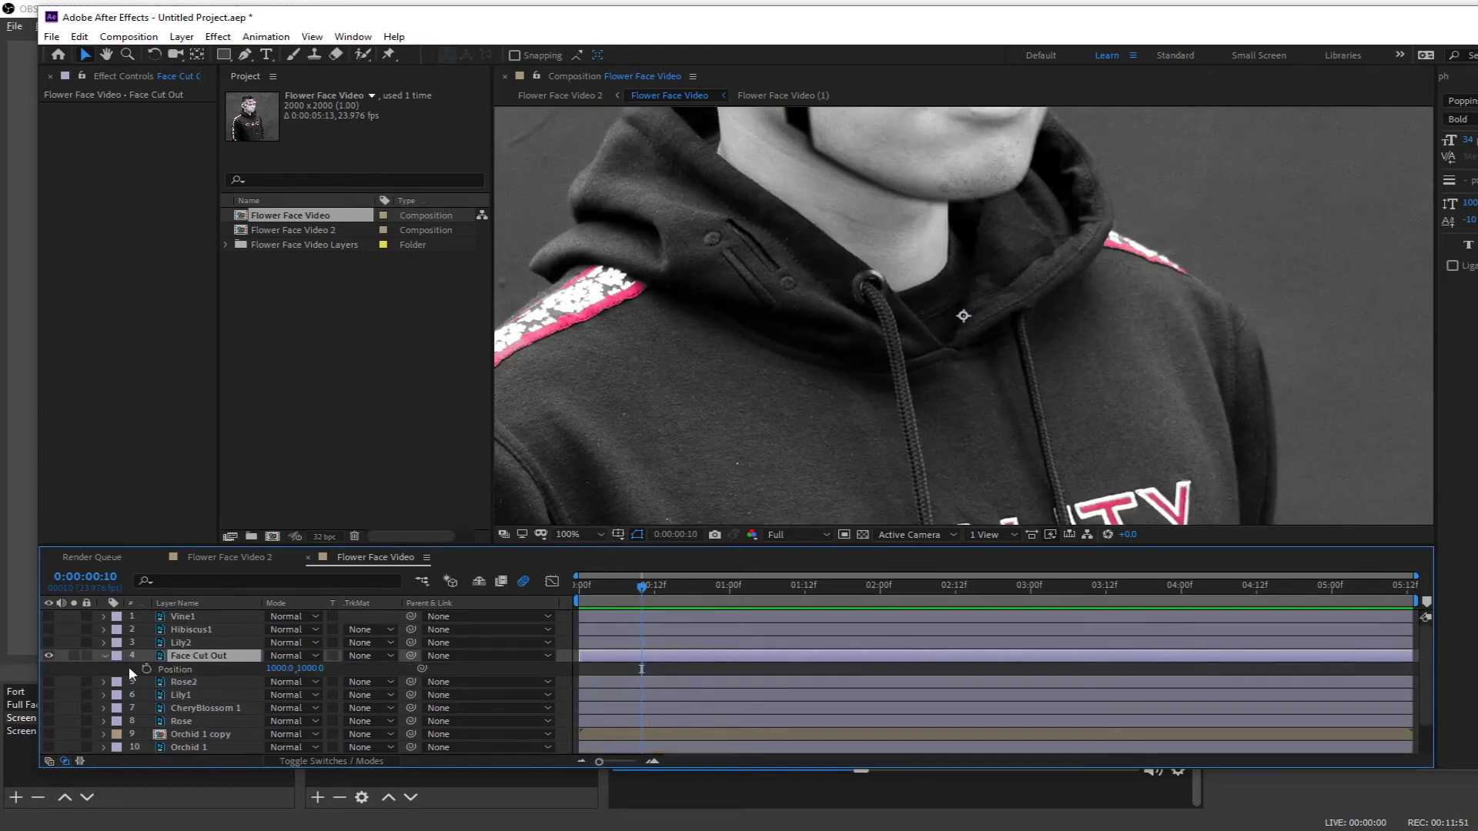
pyautogui.click(147, 669)
# - On the first frame, move Face Cut Out to about 967, 967 over the hole, and Easy Ease both Position keyframes
pyautogui.press('Home')
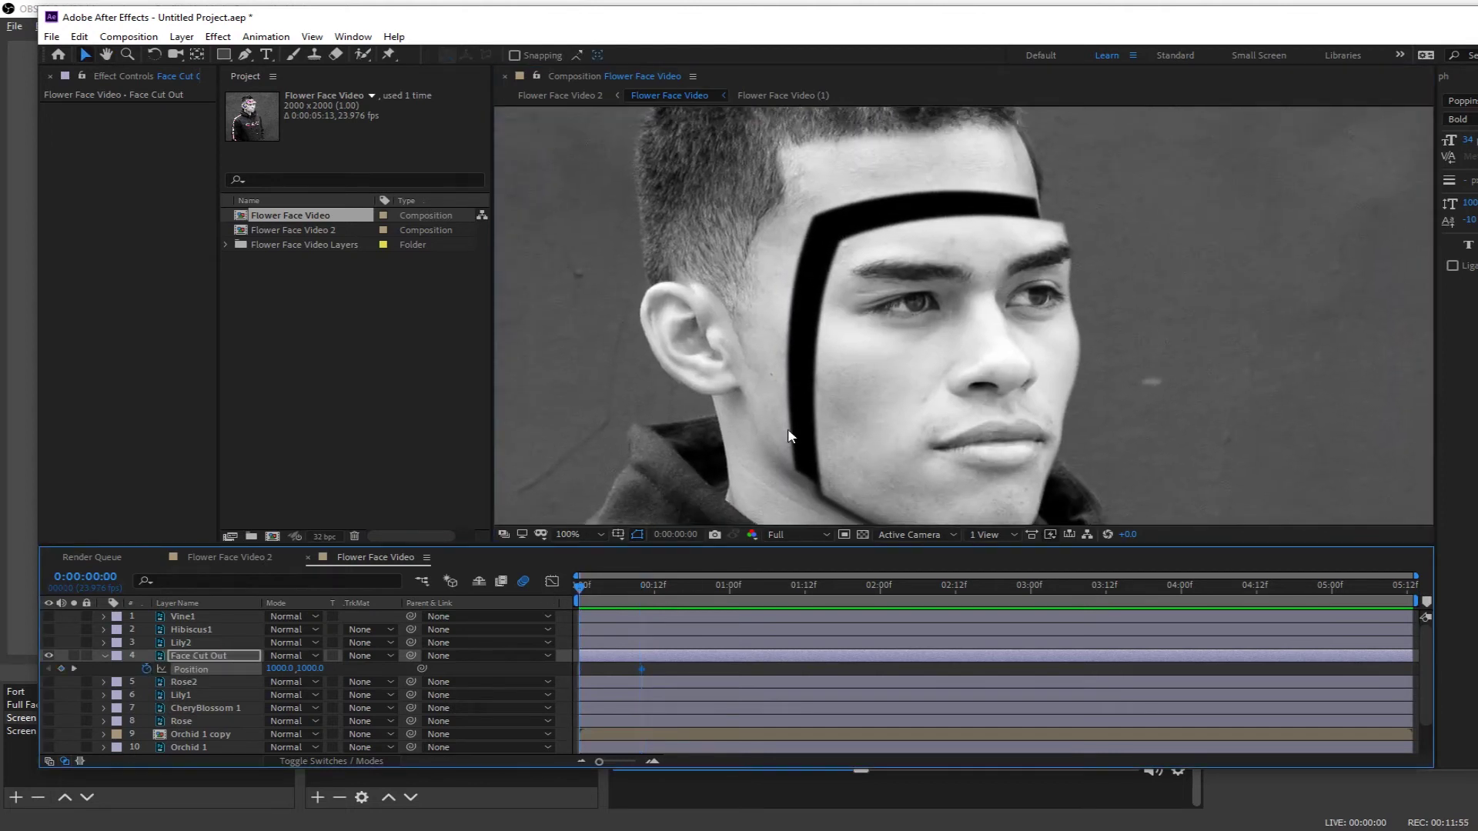
pyautogui.moveTo(923, 369); pyautogui.dragTo(900, 345)
pyautogui.click(634, 681)
pyautogui.click(682, 669)
pyautogui.press(',')
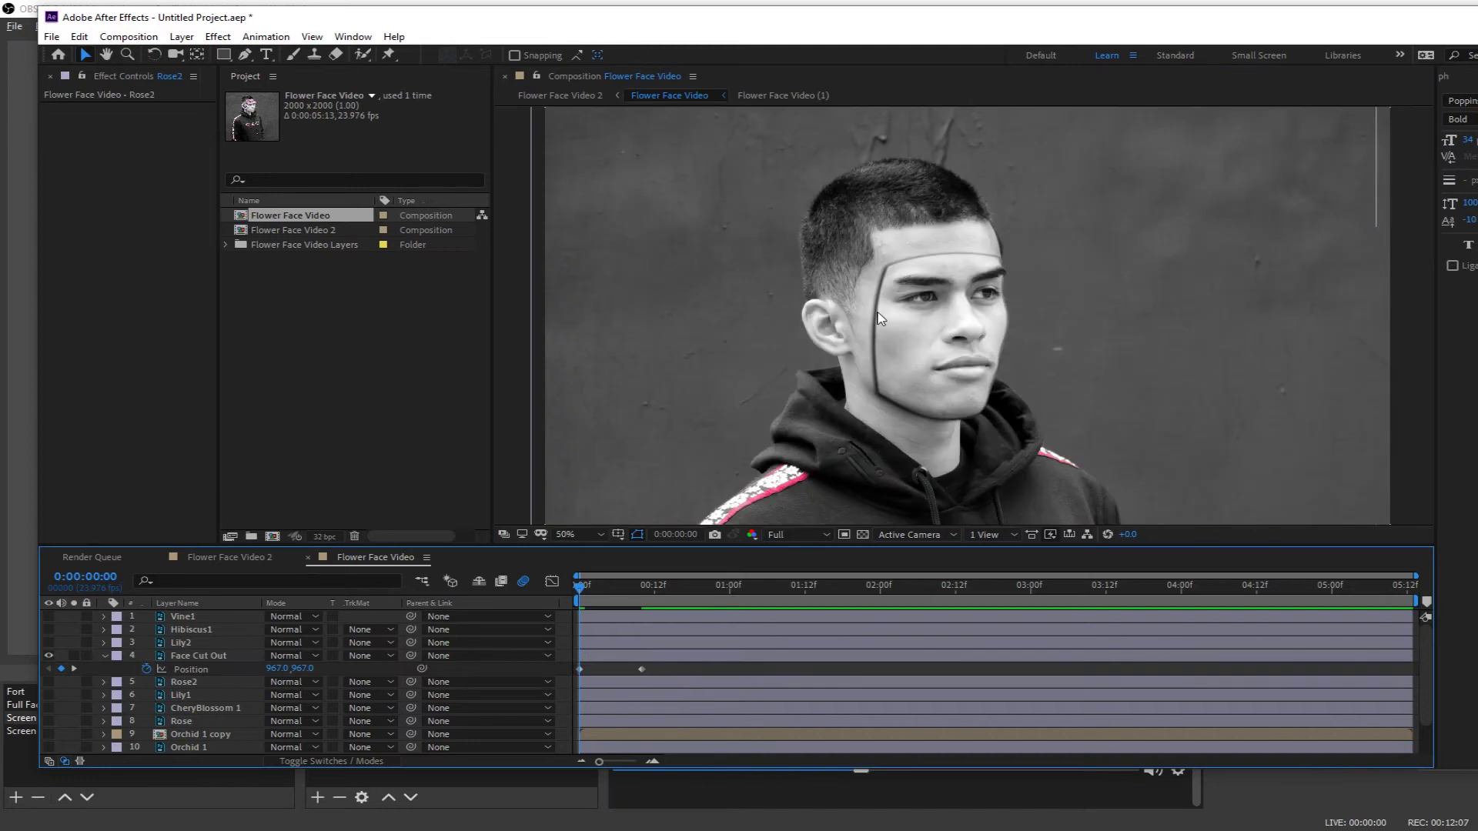
pyautogui.rightClick(642, 668)
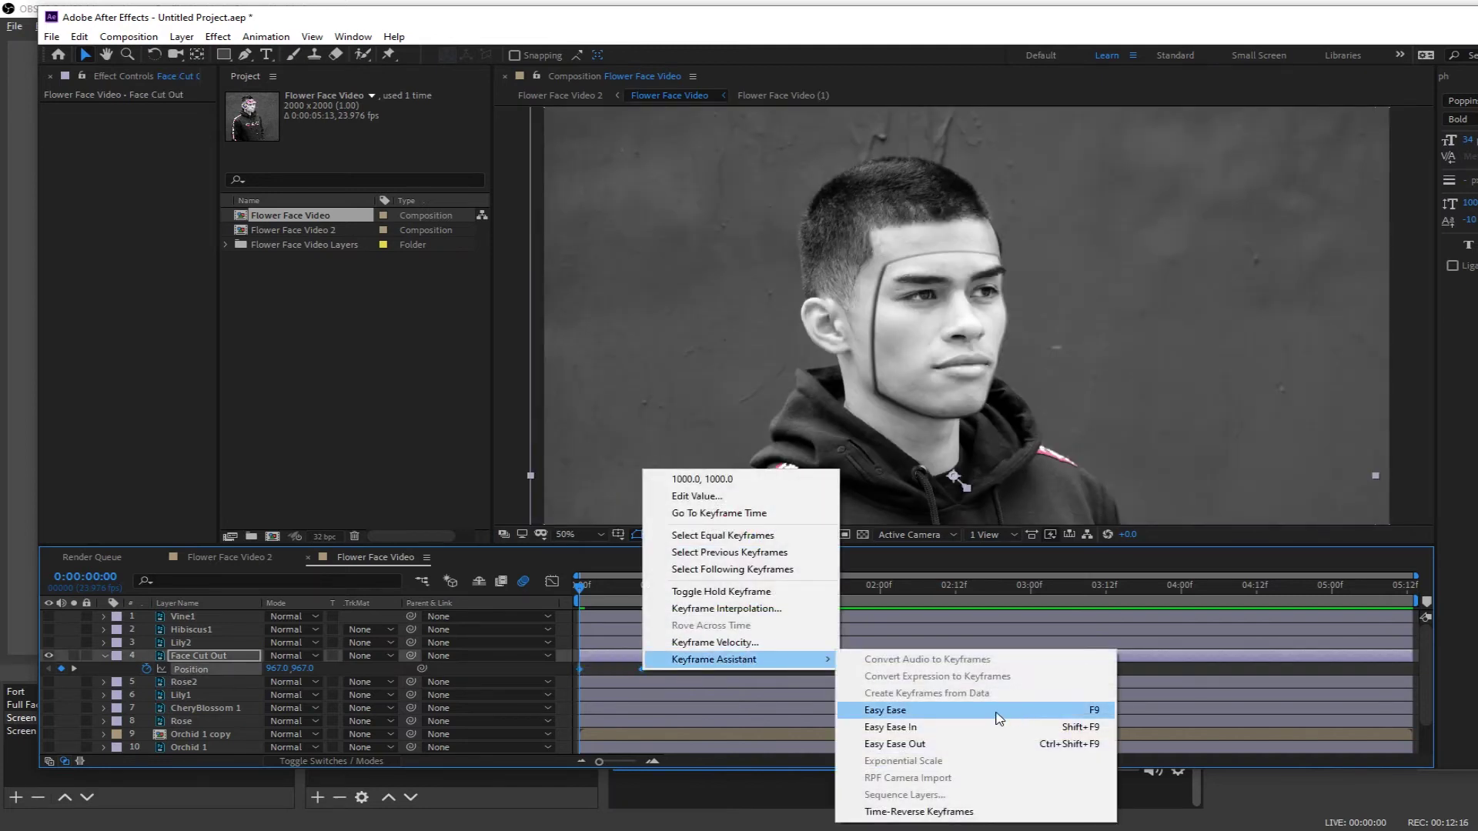
pyautogui.click(997, 712)
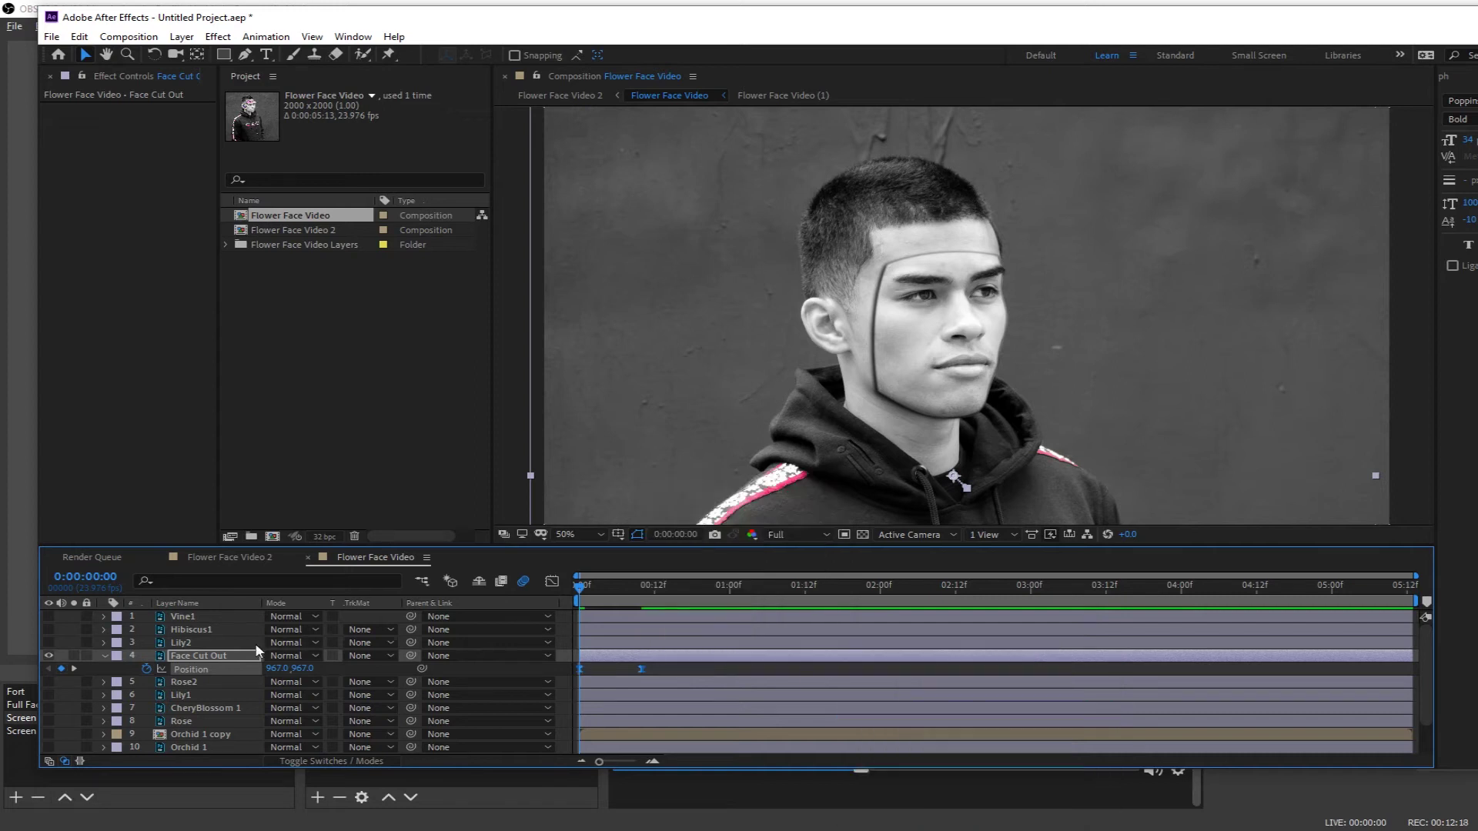
# - Expand Face Cut Out's Drop Shadow layer style and keyframe its Opacity at 100% on frame 10
pyautogui.click(105, 655)
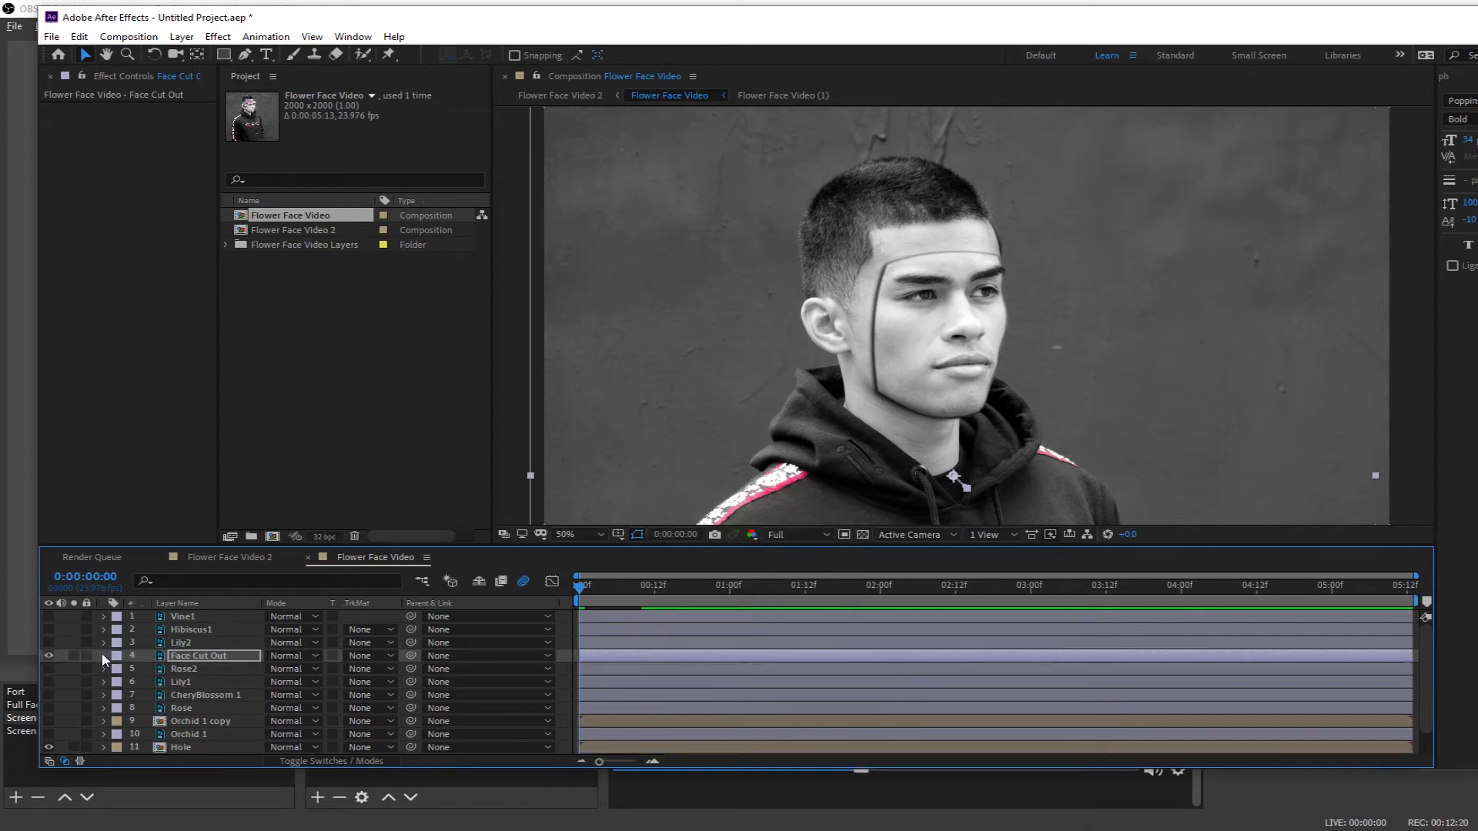
pyautogui.click(105, 655)
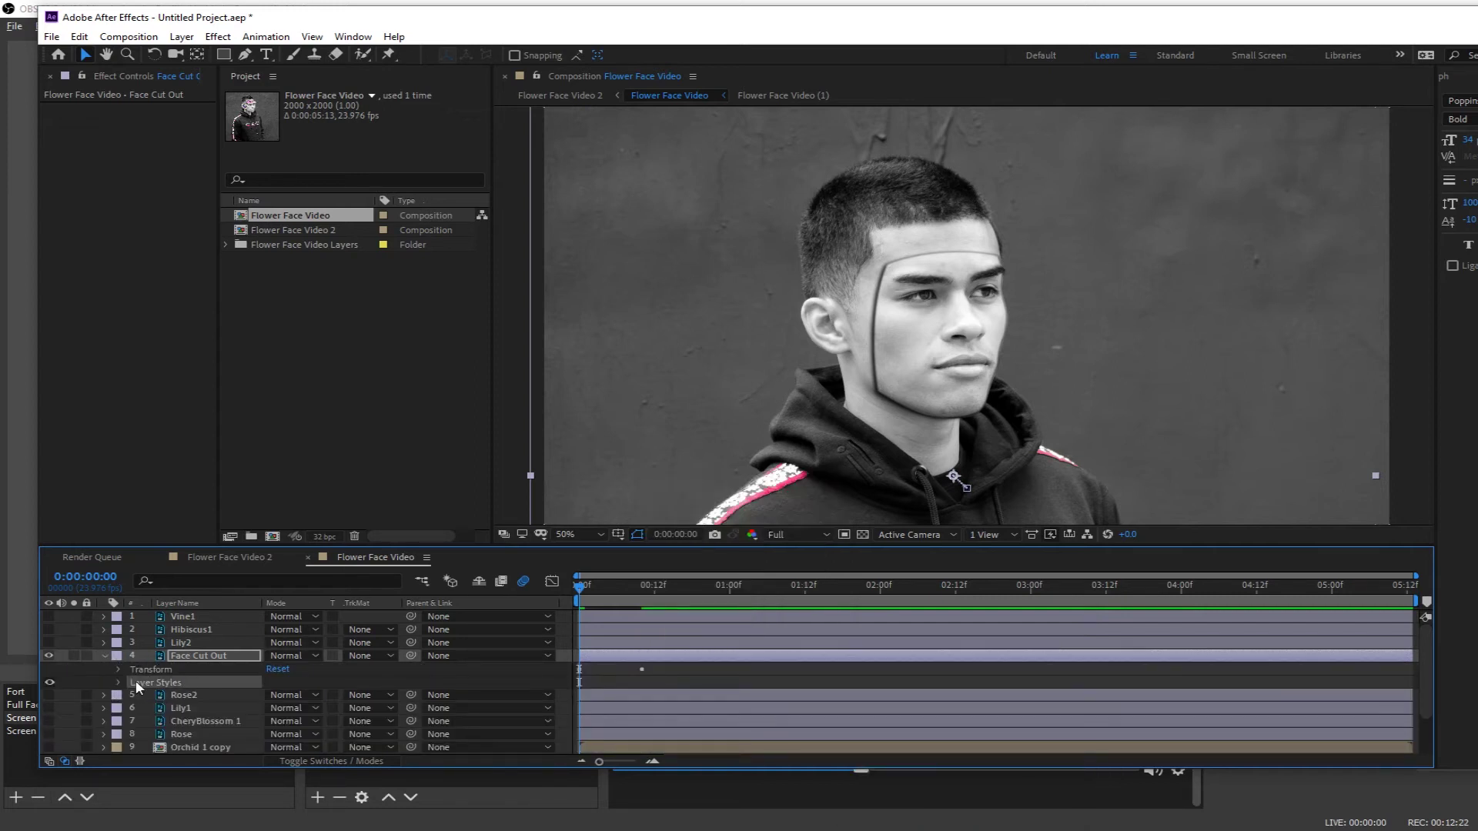
pyautogui.click(118, 669)
pyautogui.click(118, 669)
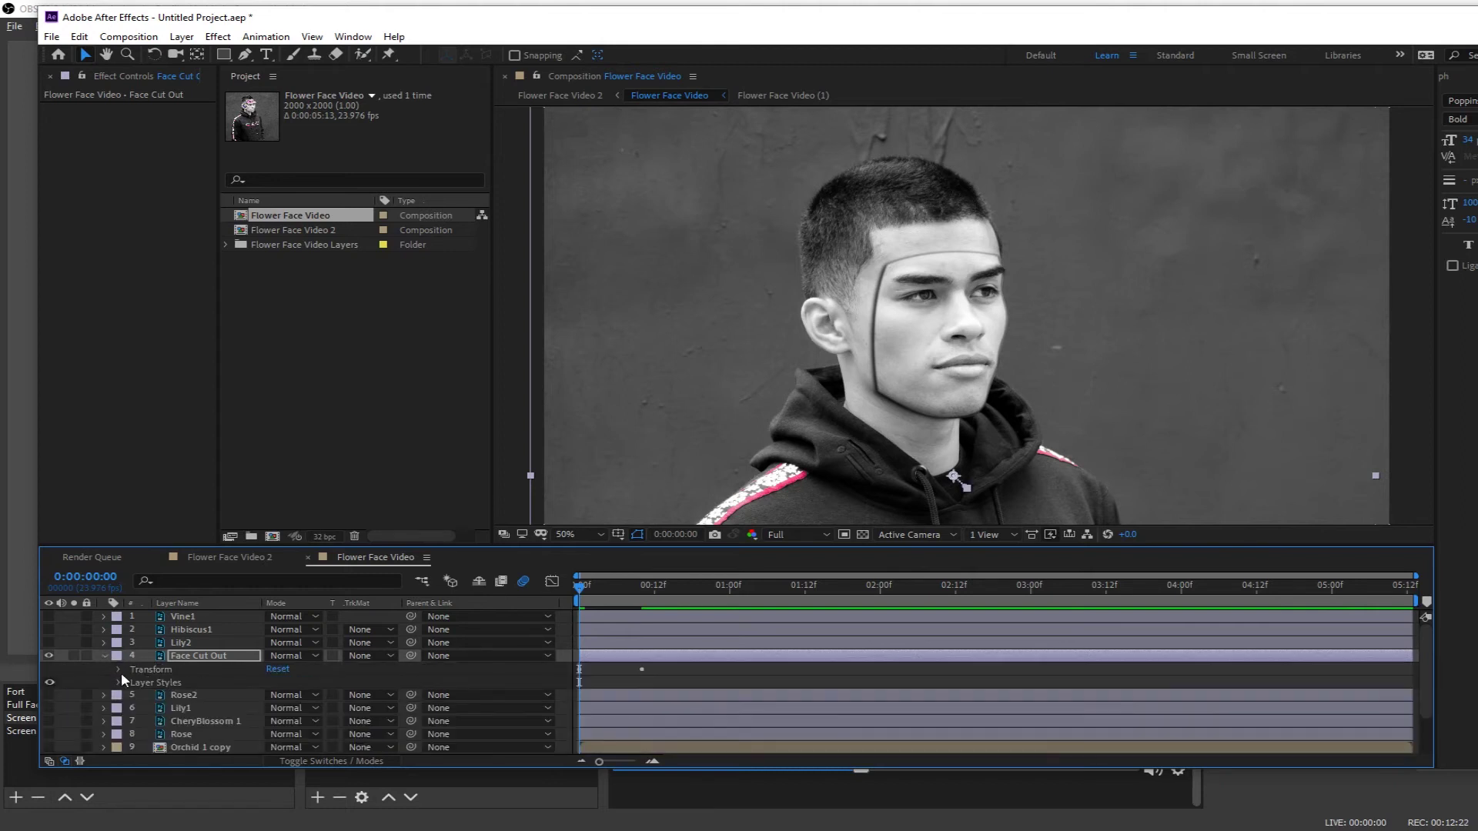
pyautogui.click(119, 682)
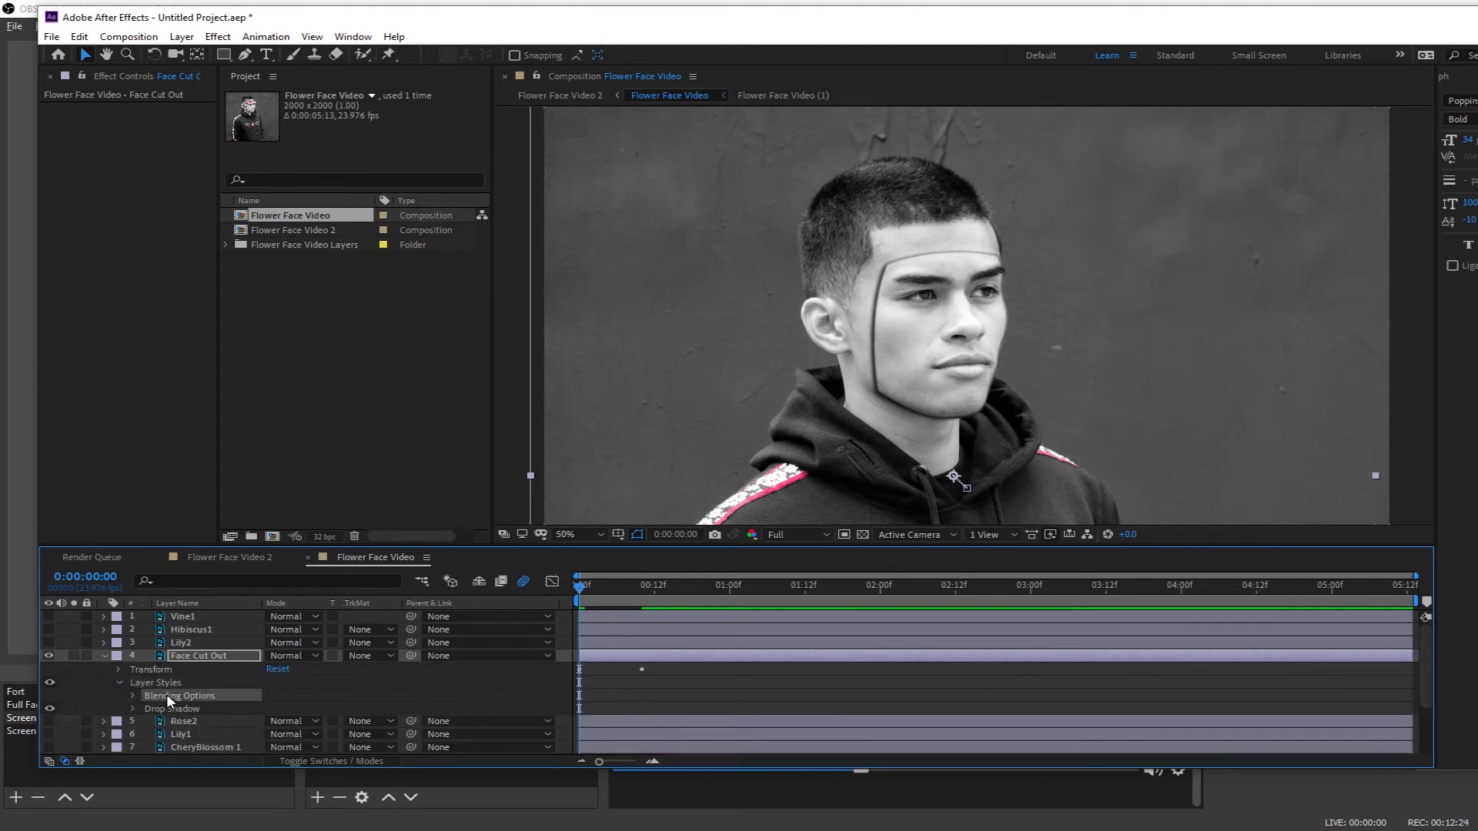
pyautogui.click(134, 708)
pyautogui.hotkey('ctrl', 'z')
pyautogui.hotkey('ctrl', 'z')
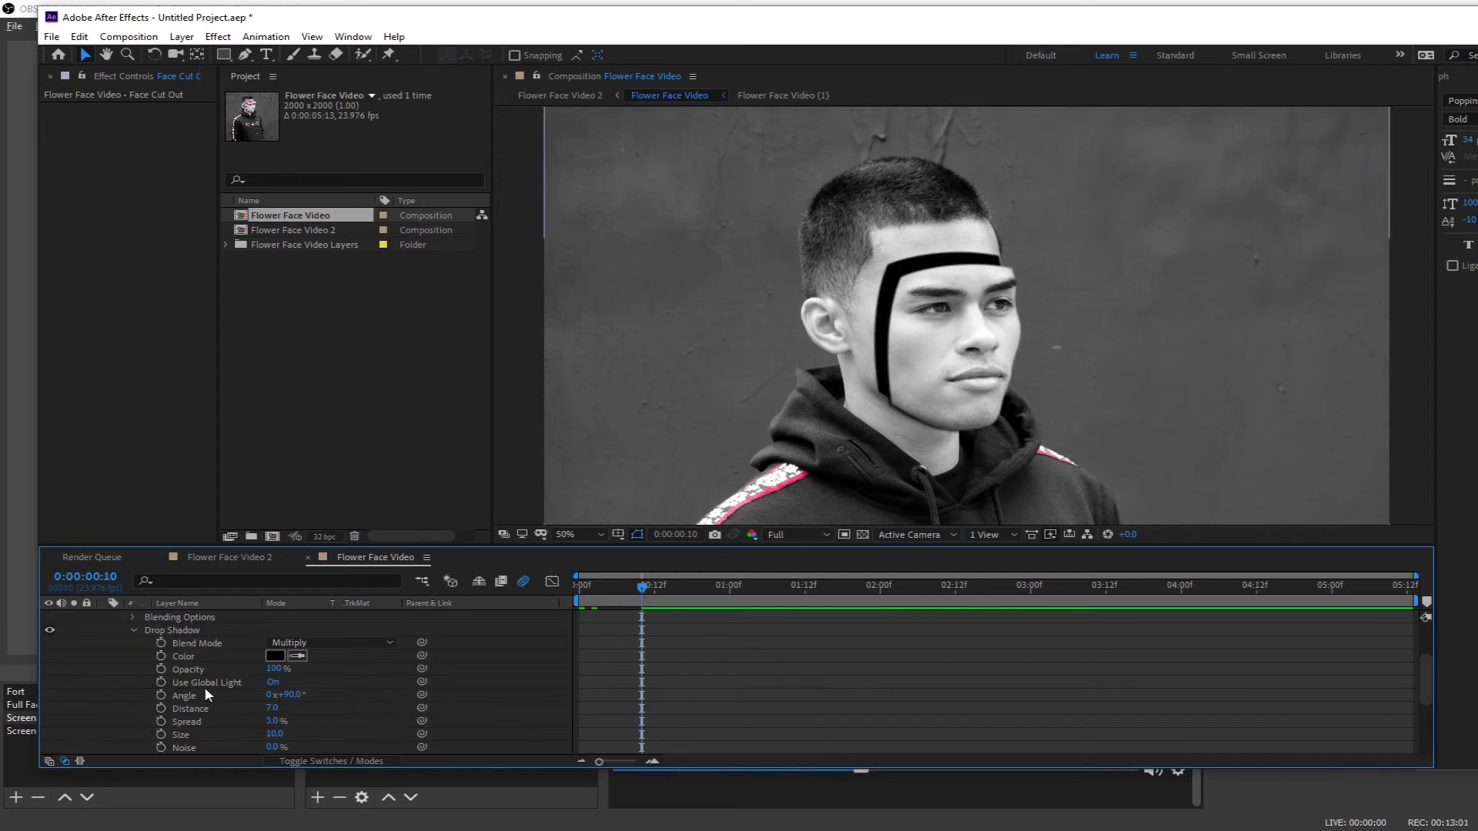
pyautogui.click(161, 670)
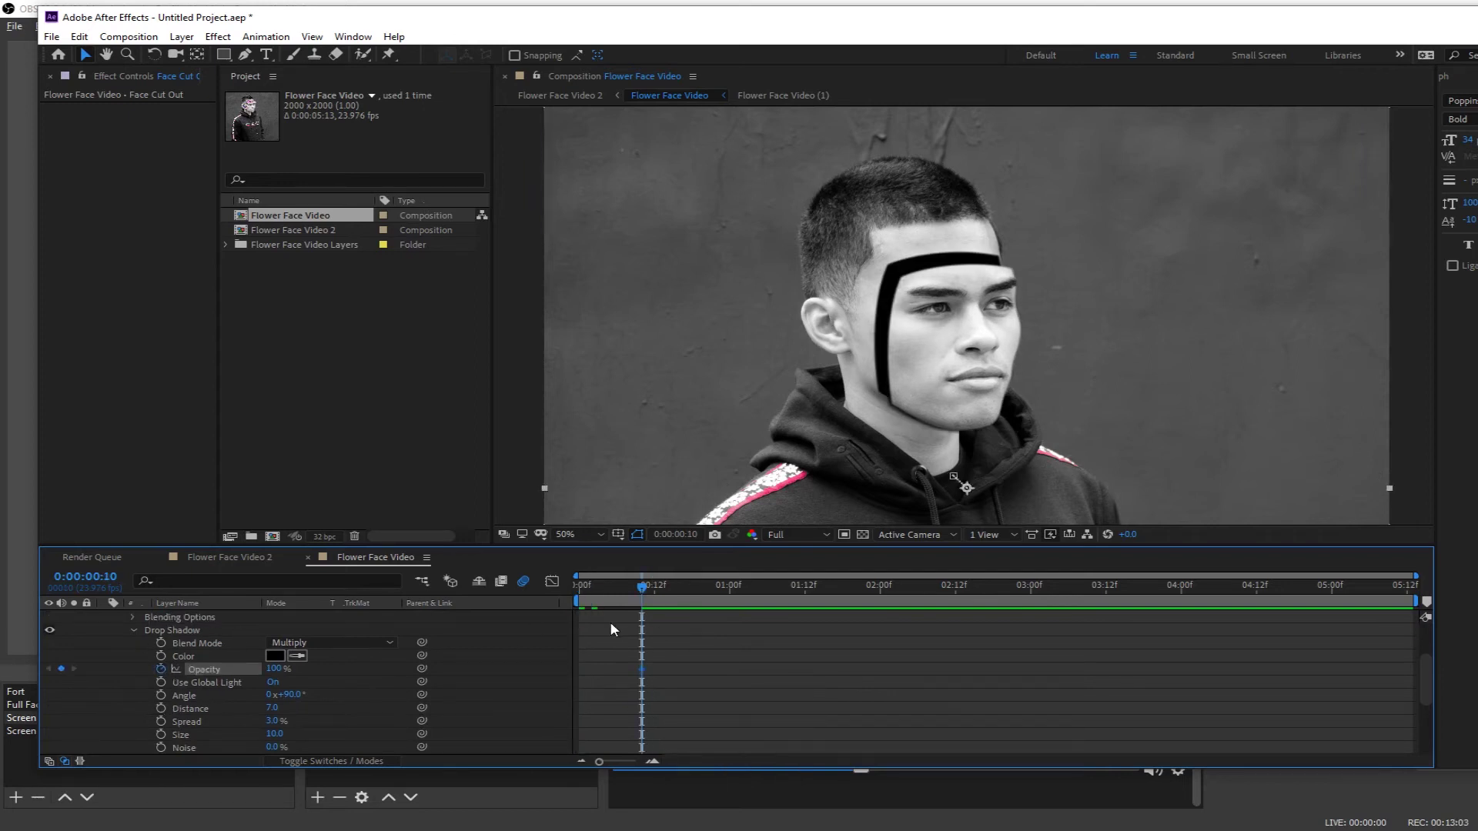
# - Set Face Cut Out's Drop Shadow Opacity to 0% on the first frame and check the closed face
pyautogui.moveTo(643, 585); pyautogui.dragTo(377, 633)
pyautogui.moveTo(275, 669); pyautogui.dragTo(294, 644)
pyautogui.click(746, 670)
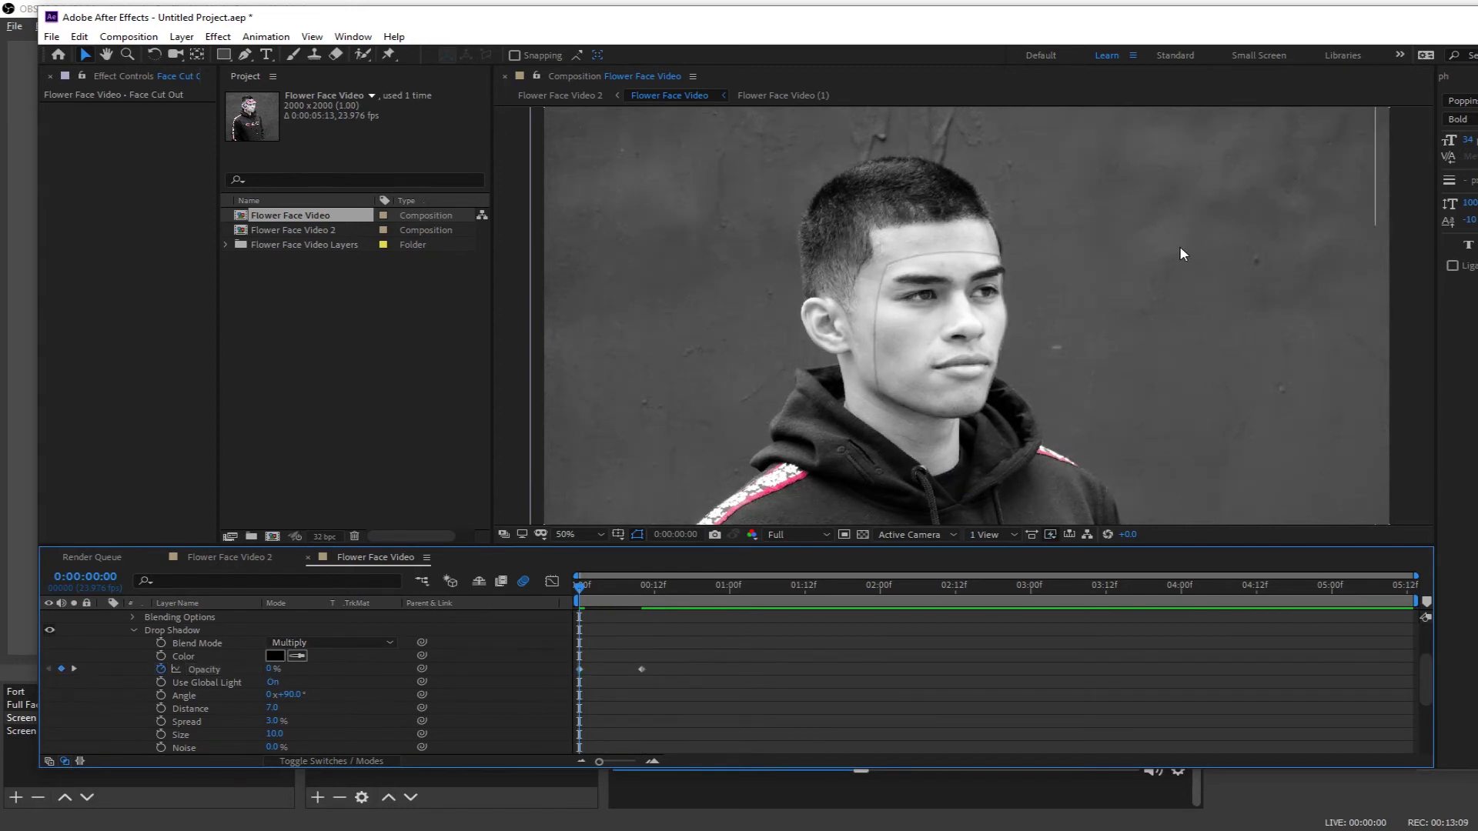
pyautogui.scroll(-4, 1164, 261)
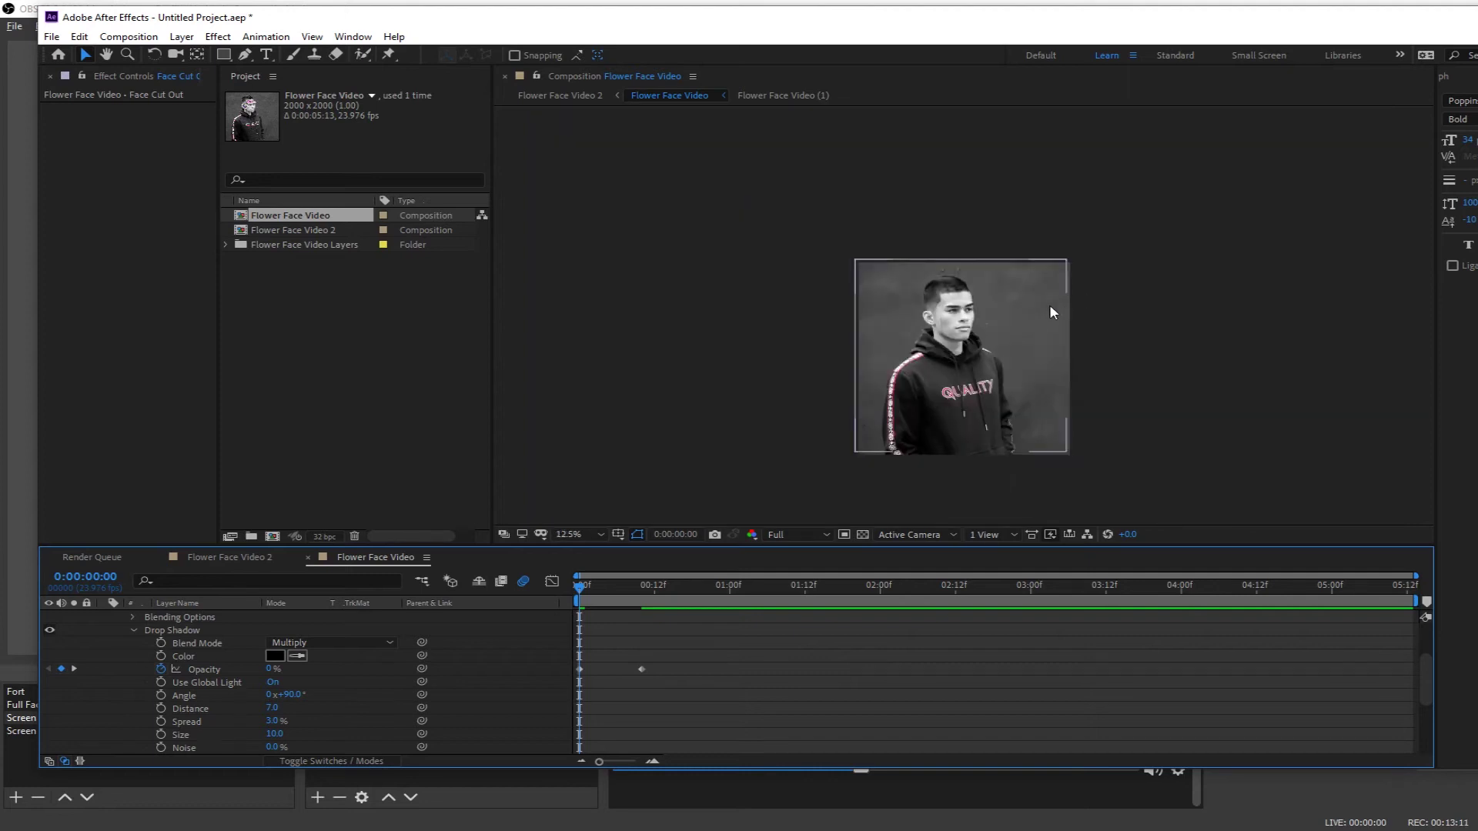
pyautogui.scroll(2, 965, 324)
pyautogui.scroll(2, 867, 371)
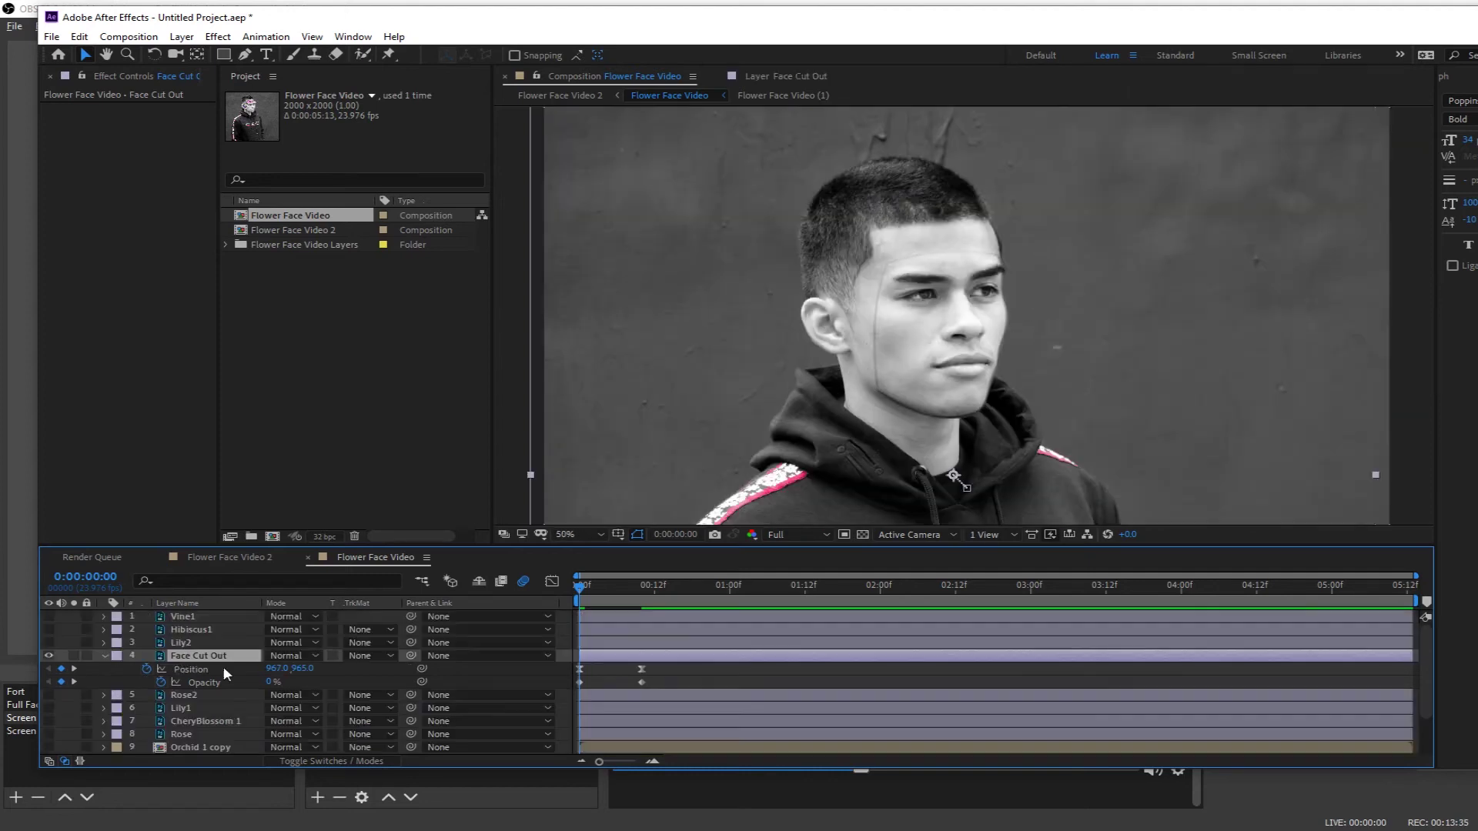
# - Reshape the speed curve of Face Cut Out's Position keyframes to about 62% influence, and save the project
pyautogui.moveTo(671, 672); pyautogui.dragTo(557, 671)
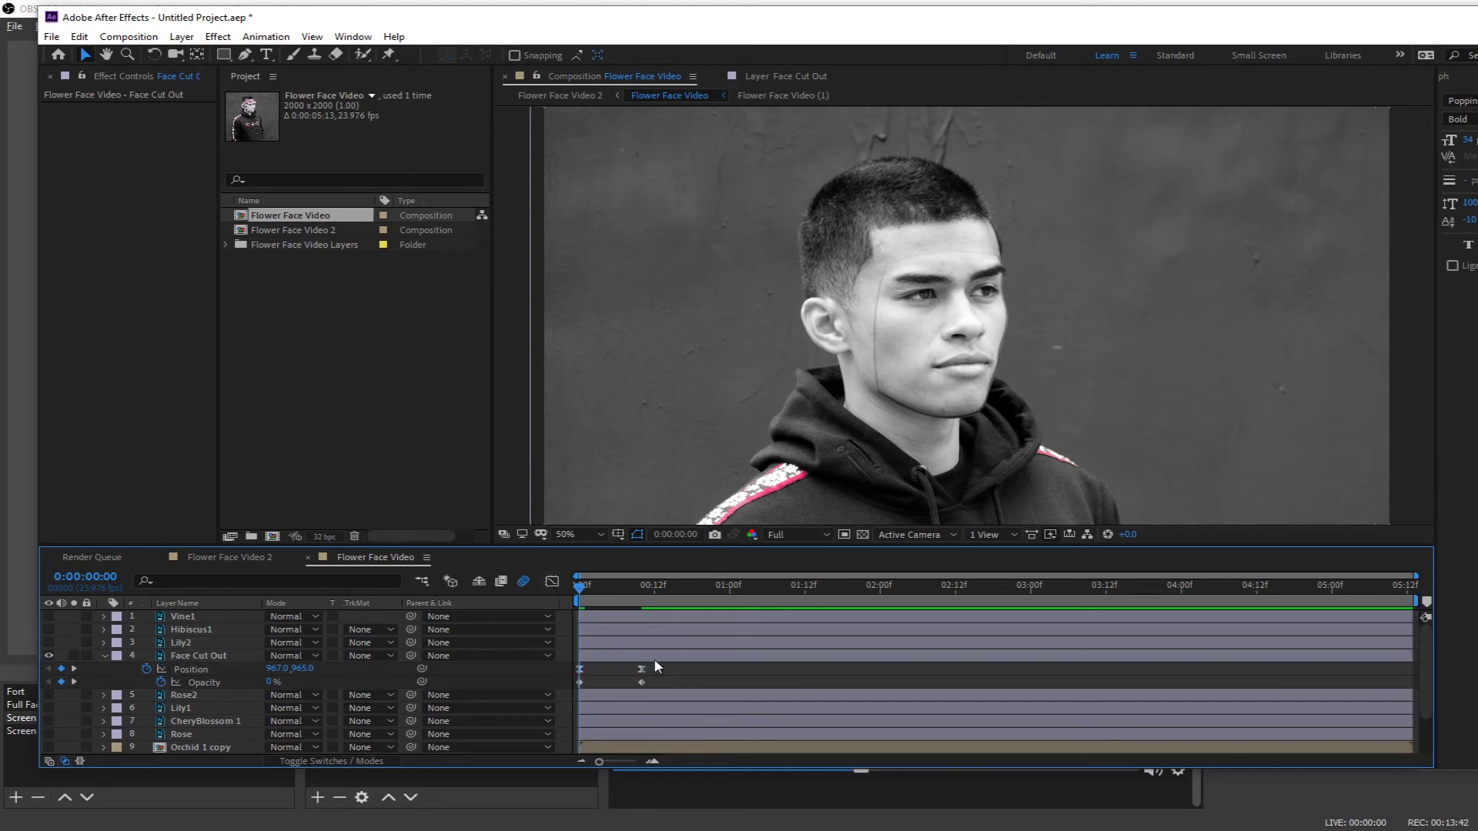
pyautogui.moveTo(655, 662); pyautogui.dragTo(579, 667)
pyautogui.click(552, 581)
pyautogui.moveTo(642, 720); pyautogui.dragTo(600, 721)
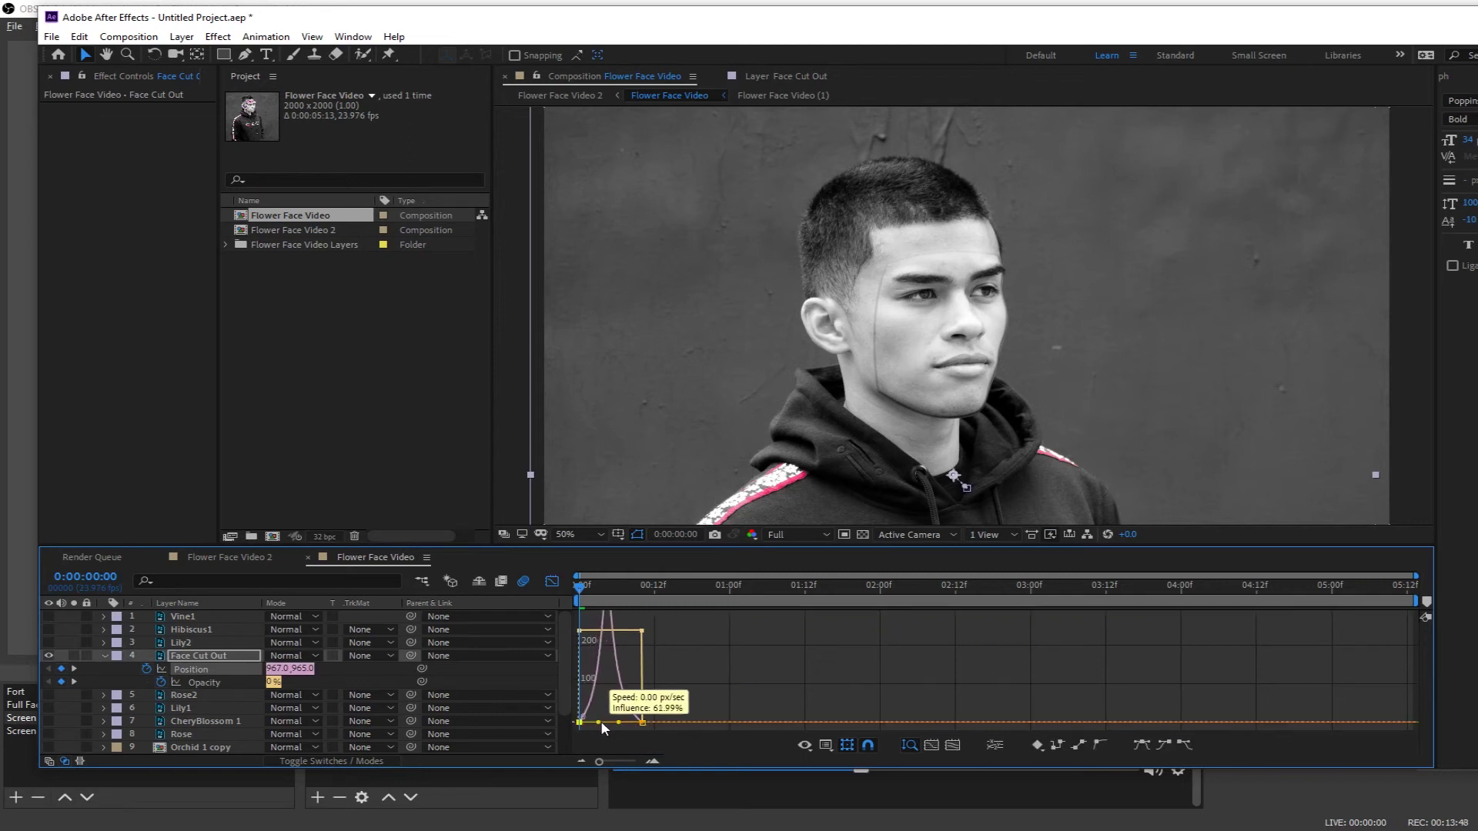
pyautogui.hotkey('ctrl', 's')
pyautogui.click(787, 438)
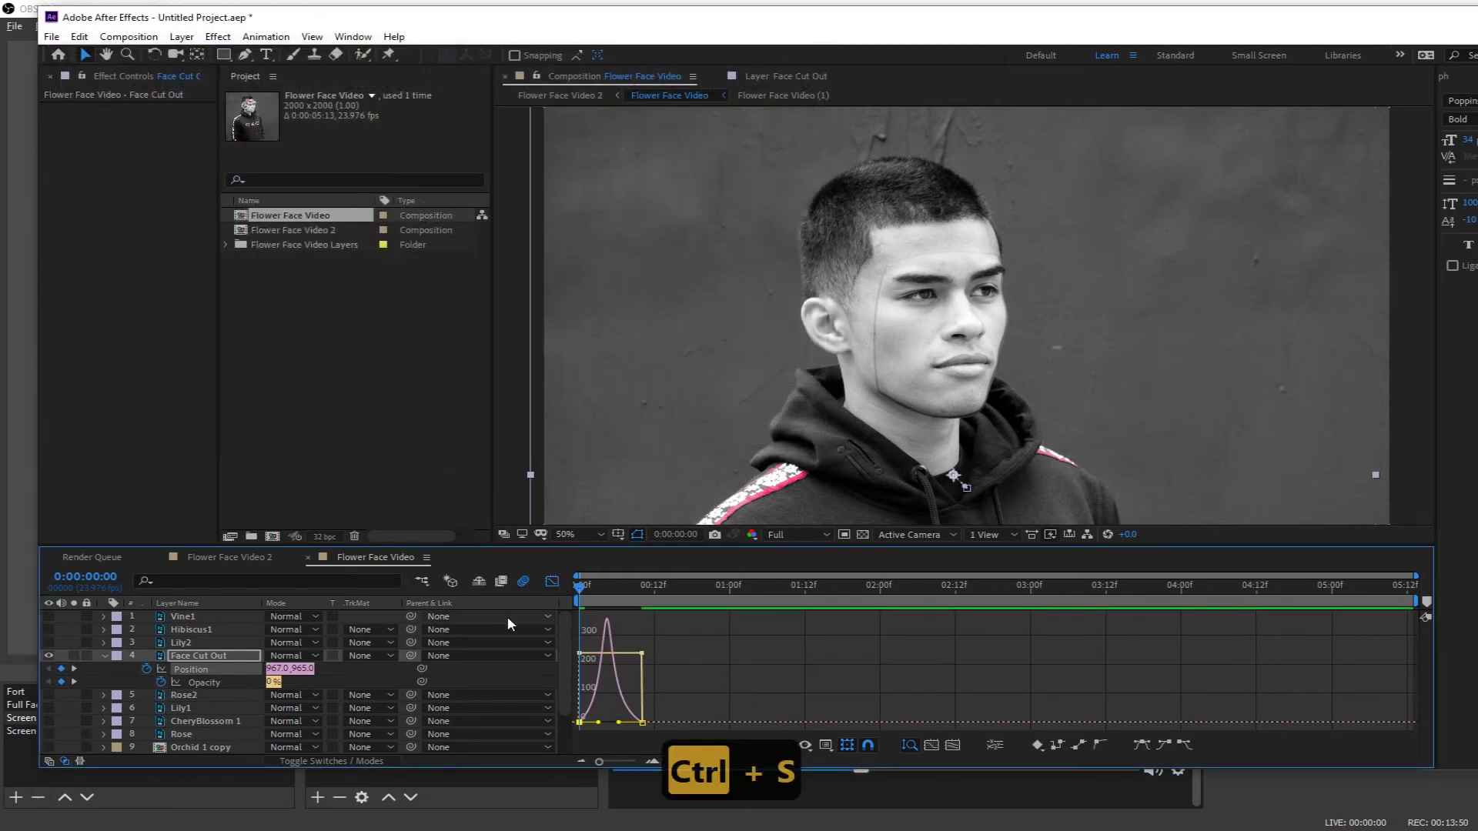
pyautogui.click(552, 582)
# - Move Face Cut Out's ending Position and shadow Opacity keyframes to the one-second mark and preview the animation
pyautogui.press('space')
pyautogui.moveTo(660, 668); pyautogui.dragTo(730, 684)
pyautogui.press('space')
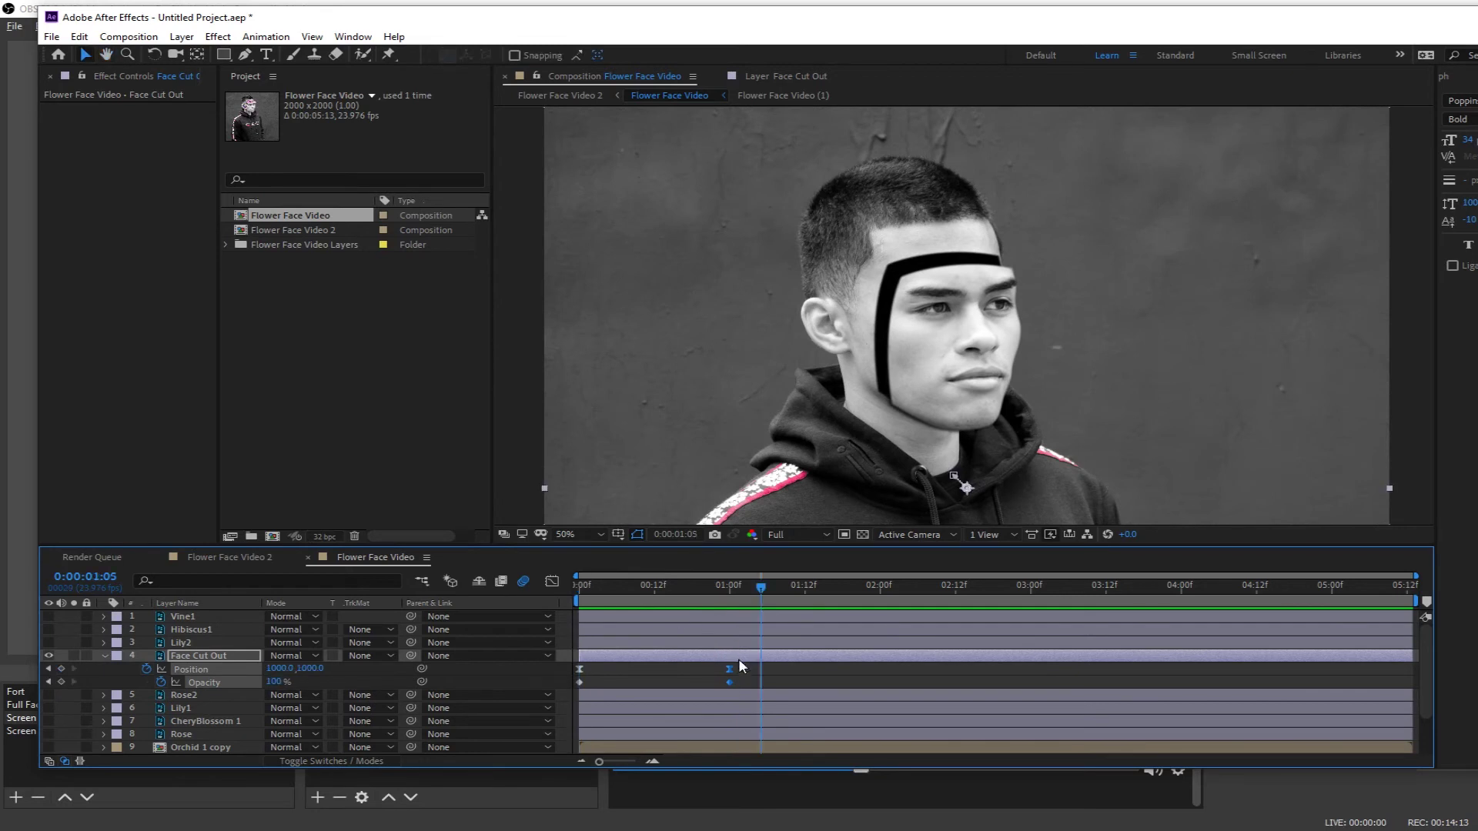
# - Adjust the speed curve of the stretched Face Cut Out Position animation so the movement peaks earlier
pyautogui.click(729, 668)
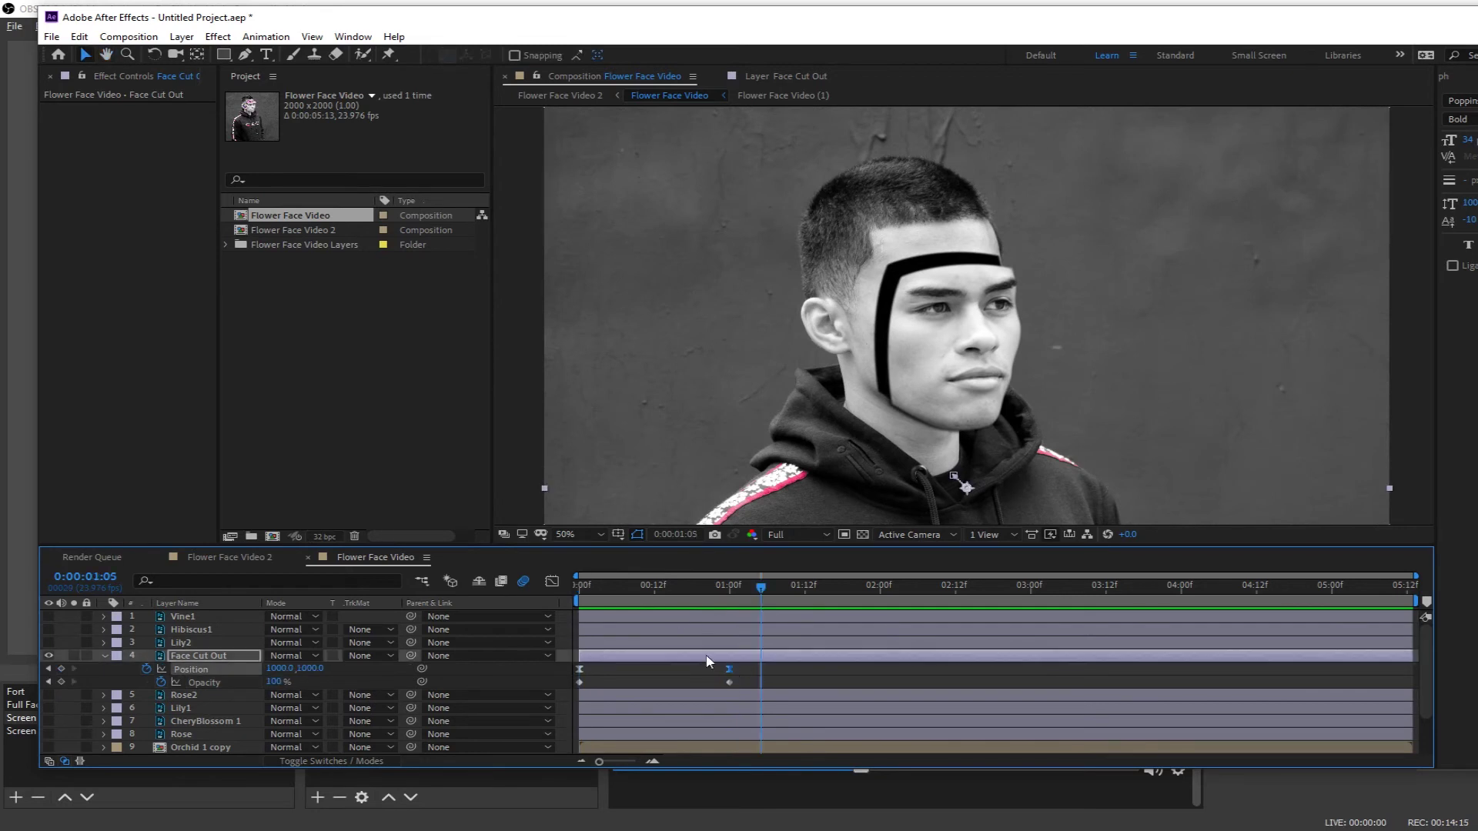
pyautogui.click(552, 581)
pyautogui.click(664, 668)
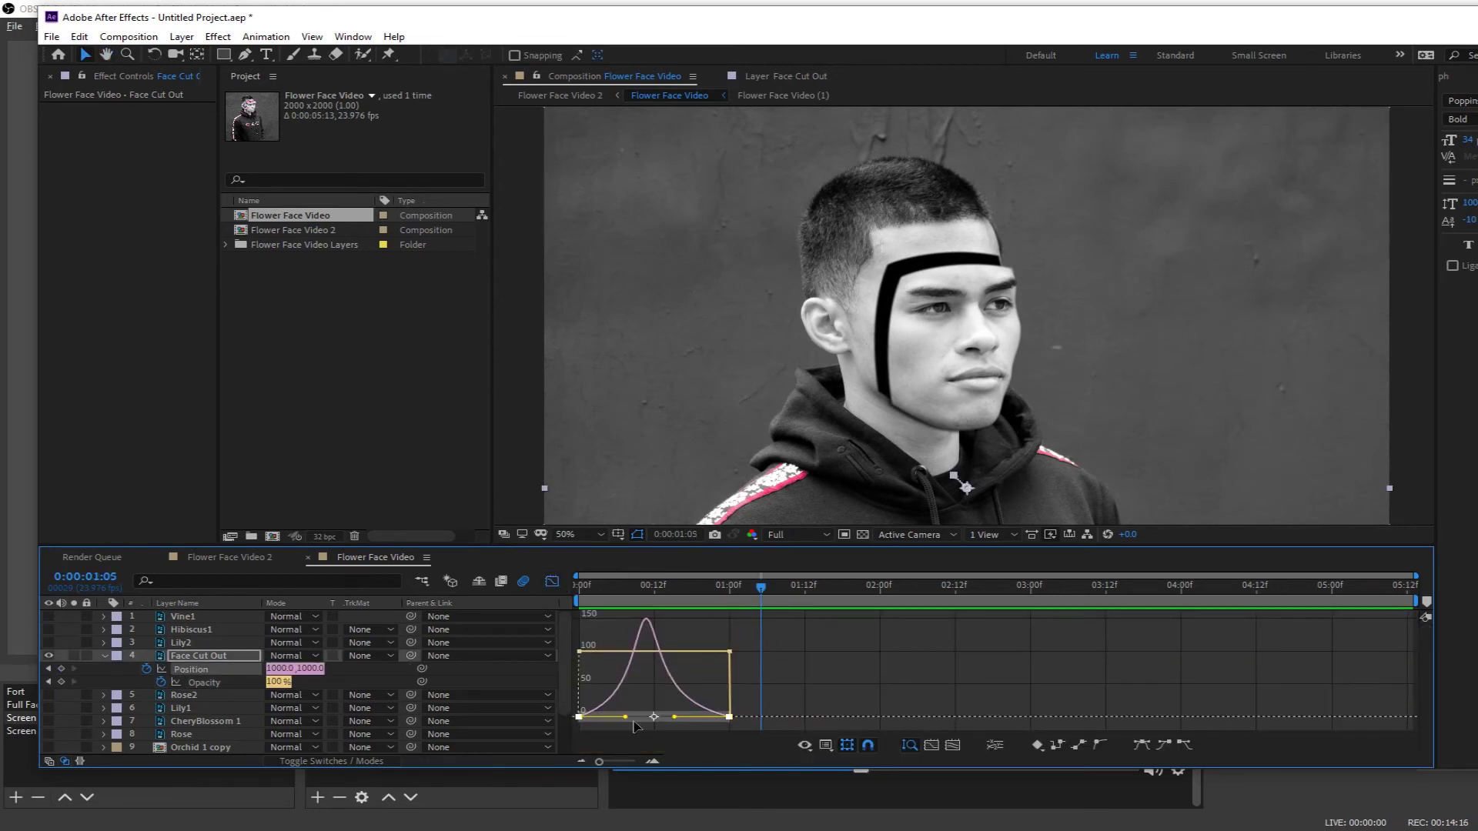
pyautogui.moveTo(627, 719); pyautogui.dragTo(607, 718)
pyautogui.click(544, 583)
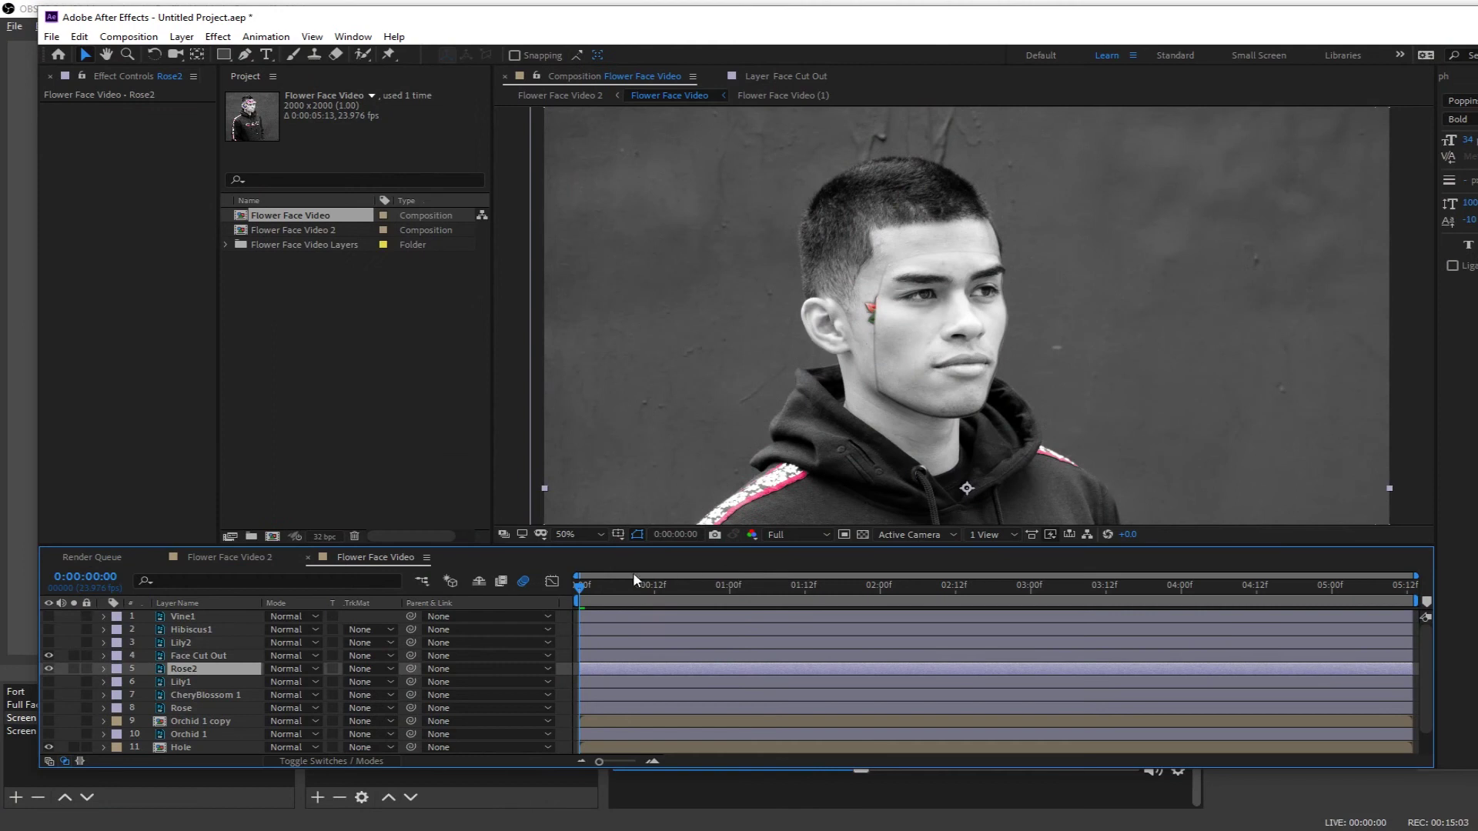
# - Preview the opening face, and shift the Rose2 layer in time to start at about frame 19
pyautogui.press('space')
pyautogui.click(709, 594)
pyautogui.moveTo(709, 594)
pyautogui.mouseDown()
pyautogui.moveTo(792, 595)
pyautogui.moveTo(652, 594)
pyautogui.moveTo(692, 595)
pyautogui.mouseUp()
pyautogui.click(191, 698)
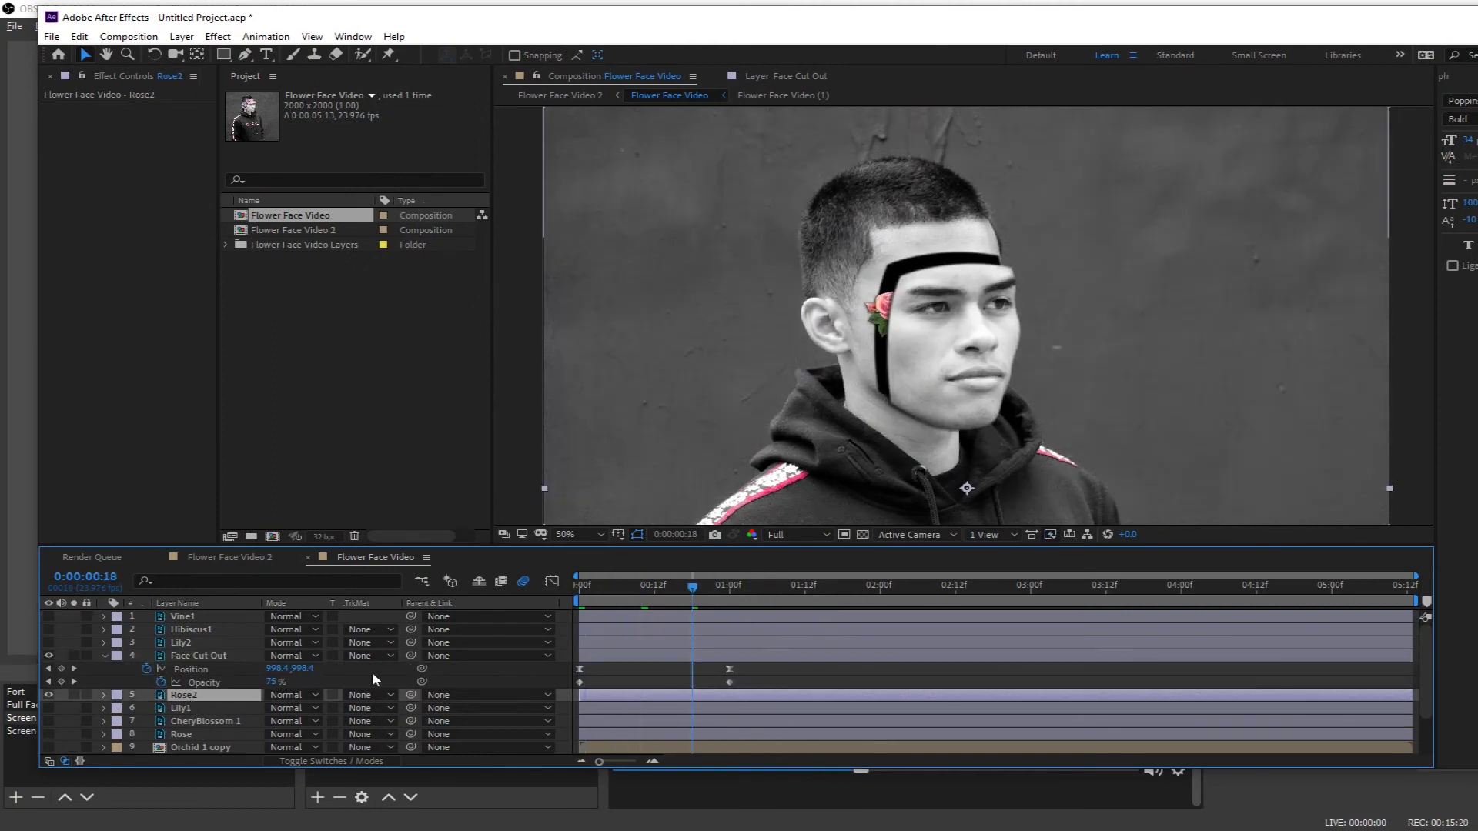
pyautogui.moveTo(596, 696); pyautogui.dragTo(710, 696)
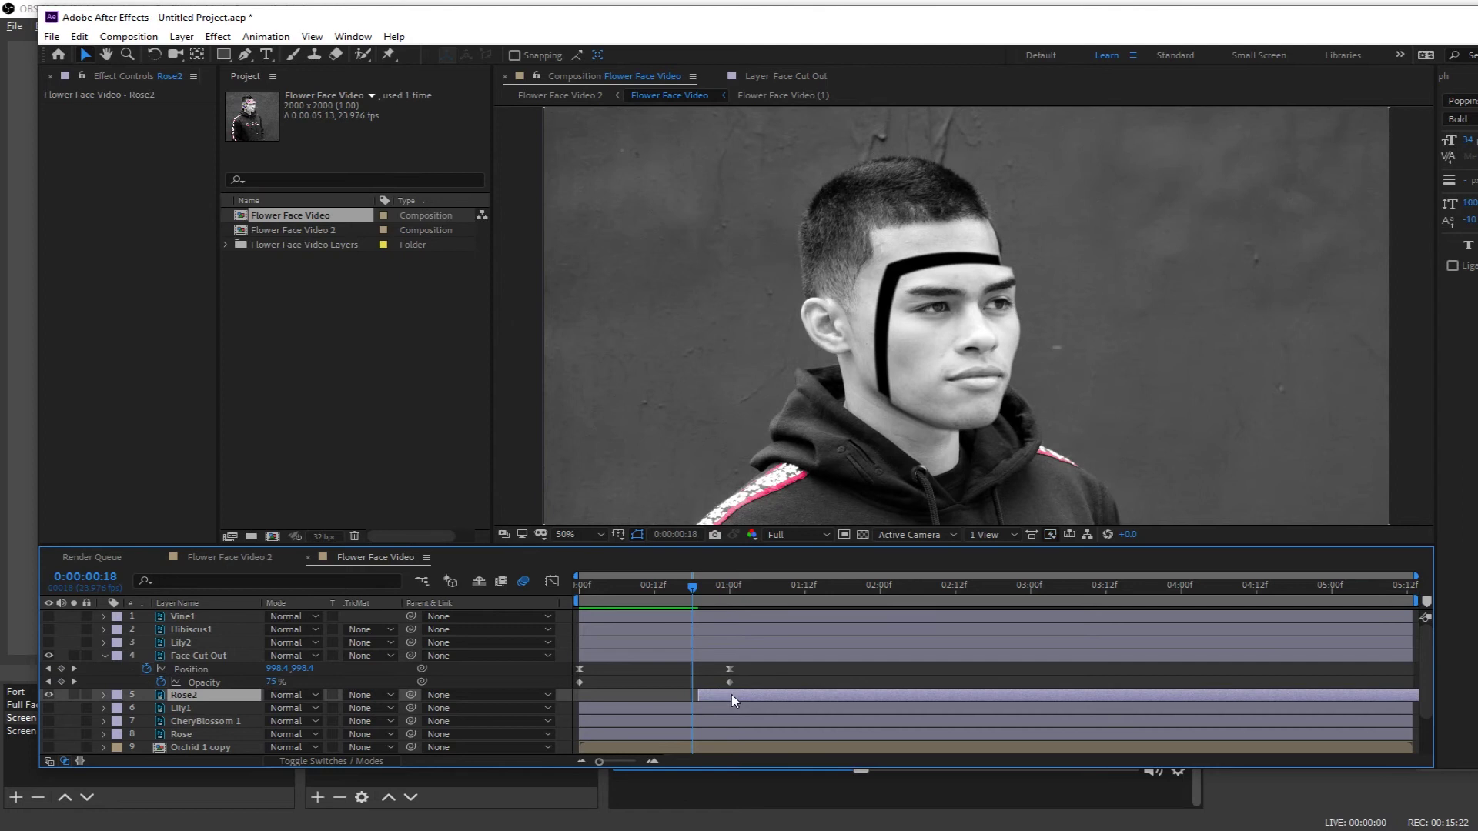
# - Animate Rose2's Position from hidden behind the face cut-out at frame 19 to its original place at about 1:07
pyautogui.press('p')
pyautogui.click(703, 597)
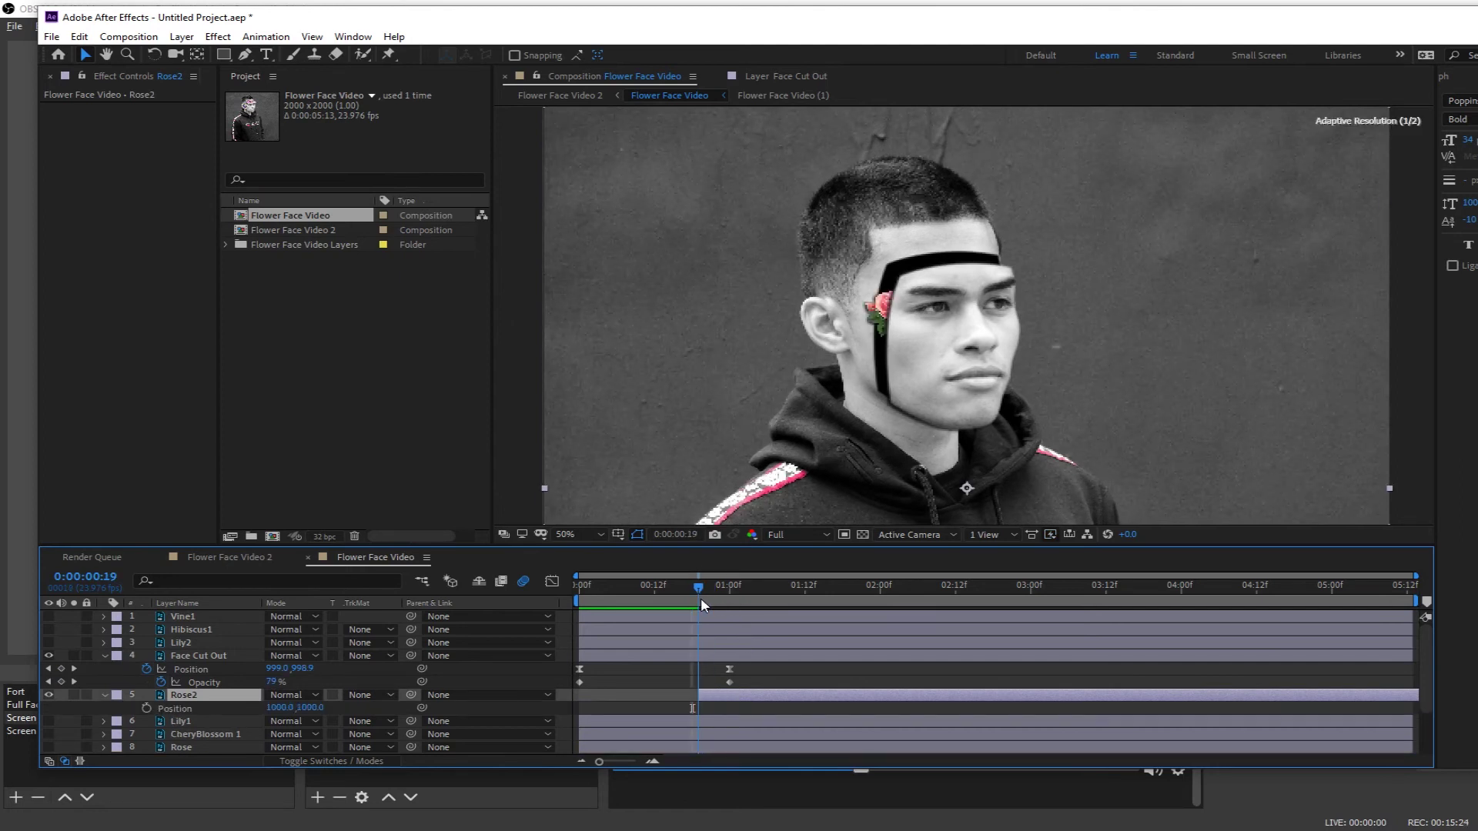
pyautogui.press('pageup')
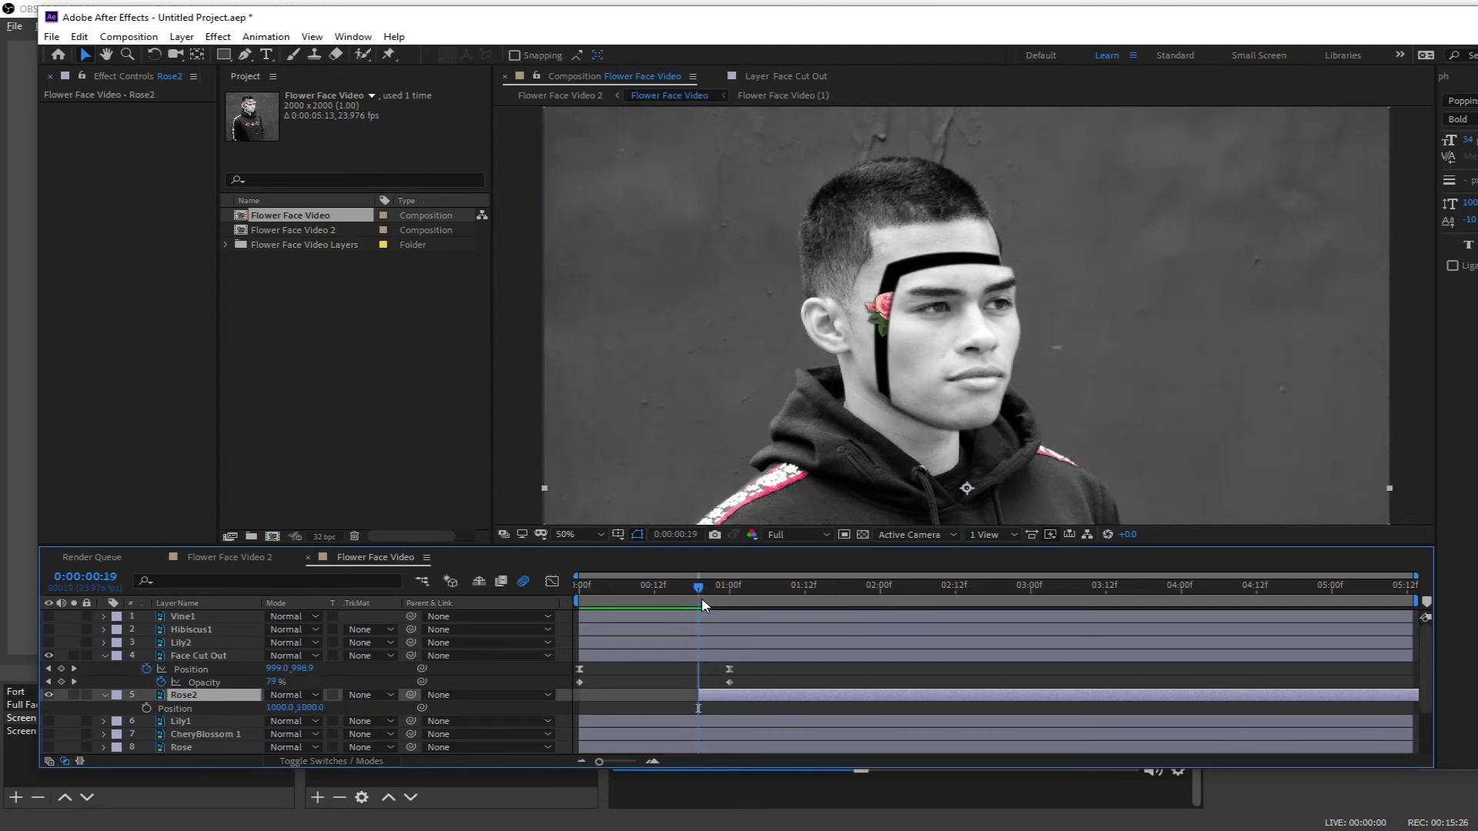
pyautogui.moveTo(701, 597)
pyautogui.mouseDown()
pyautogui.moveTo(774, 598)
pyautogui.moveTo(701, 597)
pyautogui.mouseUp()
pyautogui.click(144, 706)
pyautogui.moveTo(880, 312); pyautogui.dragTo(898, 321)
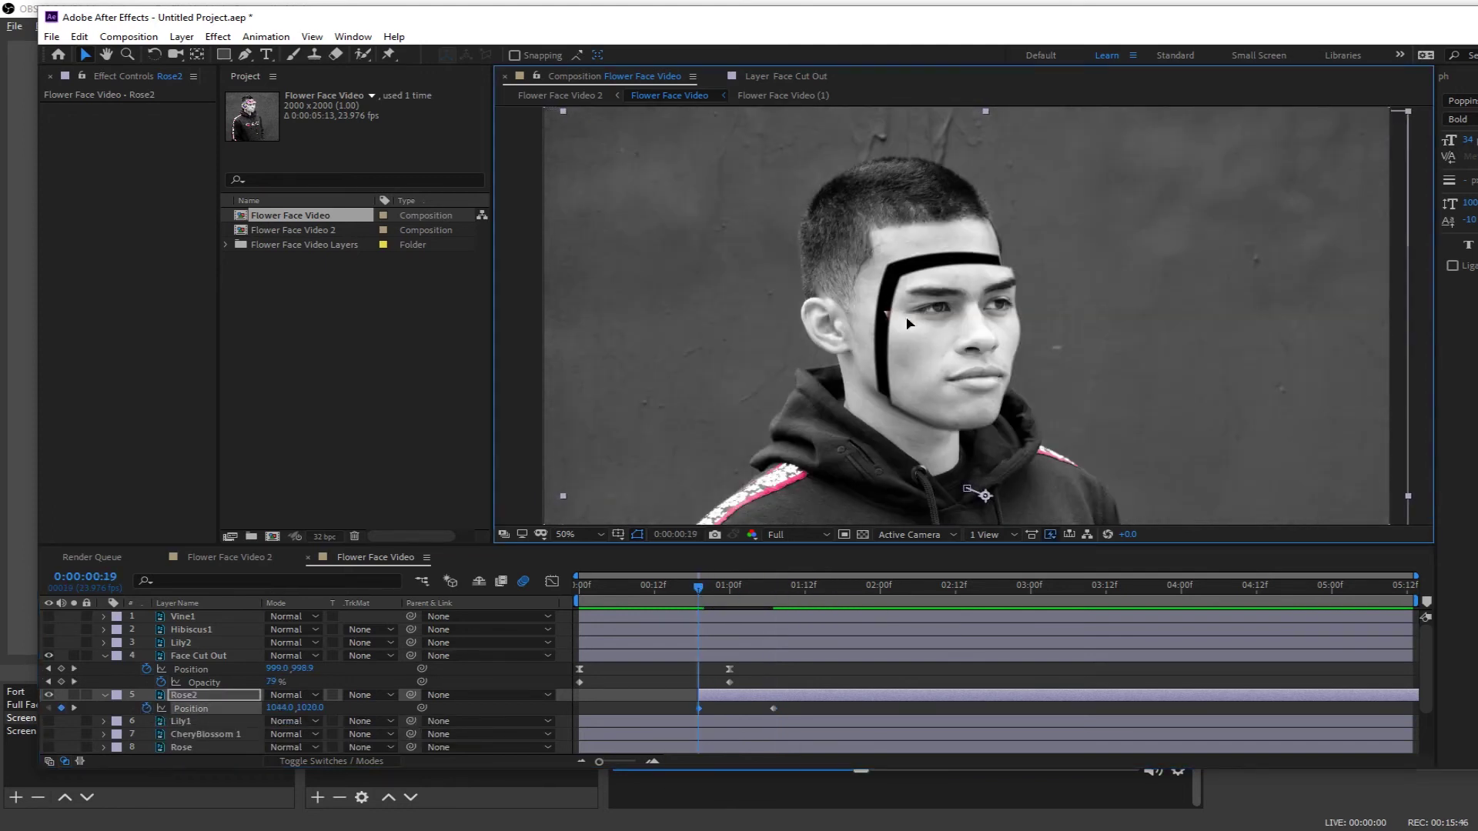
# - Show Lily1, start it at about frame 21, and animate its Position from behind the face cut-out to its original place at about 1:08
pyautogui.scroll(-3, 200, 680)
pyautogui.click(200, 681)
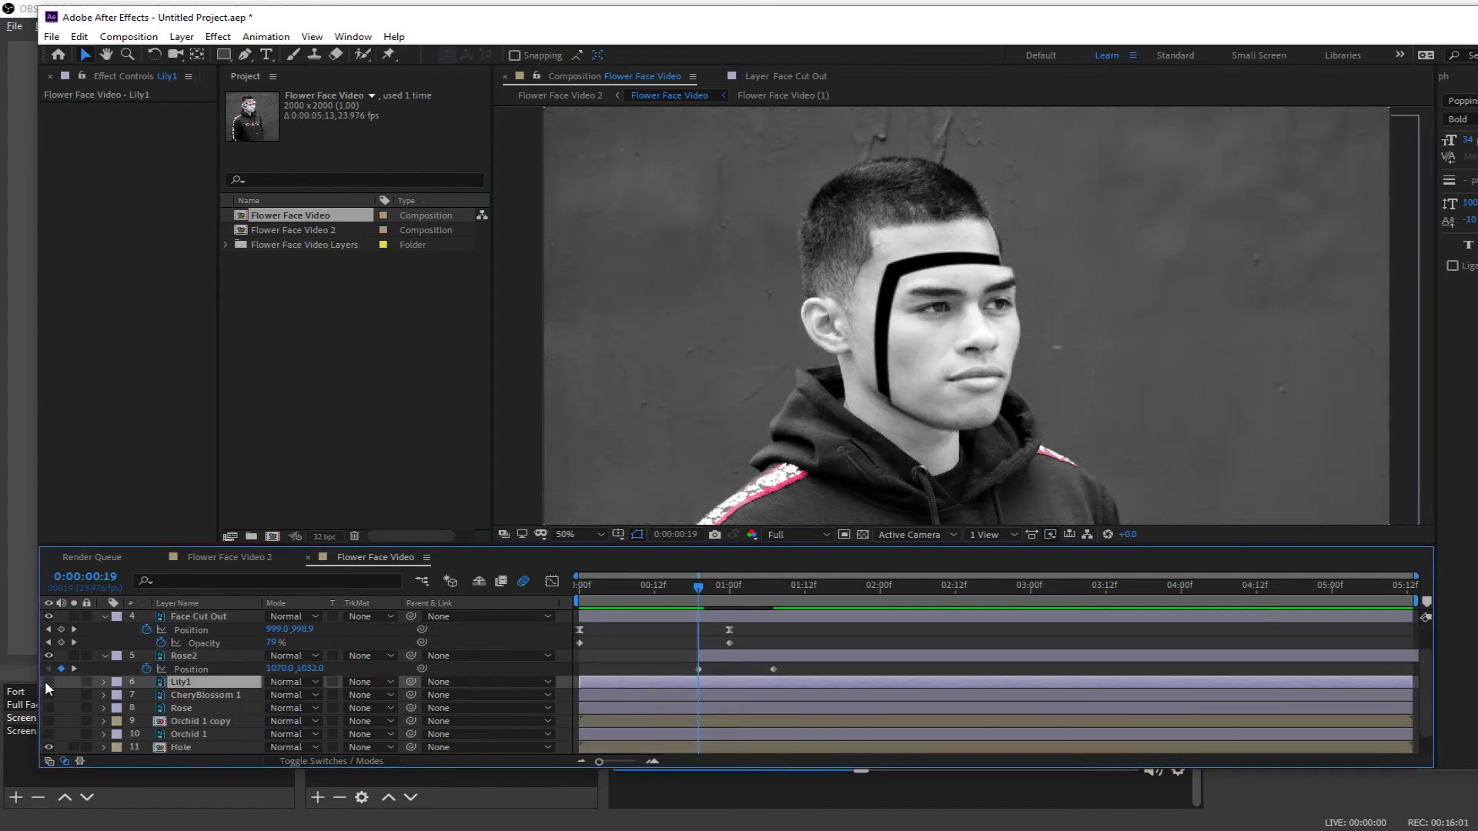
pyautogui.click(48, 682)
pyautogui.moveTo(613, 684); pyautogui.dragTo(738, 687)
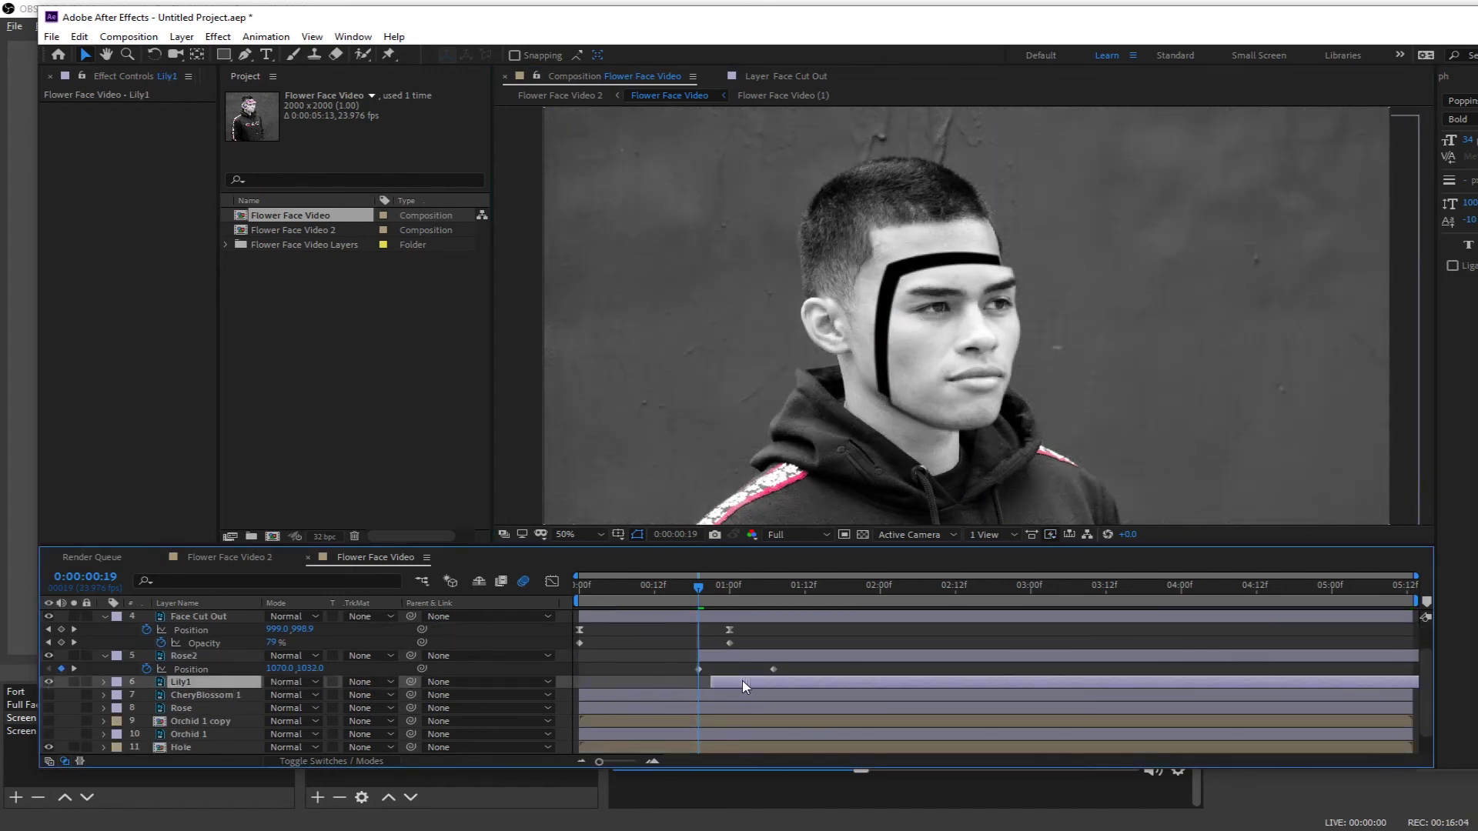
pyautogui.click(713, 587)
pyautogui.press('p')
pyautogui.moveTo(713, 588)
pyautogui.mouseDown()
pyautogui.moveTo(780, 589)
pyautogui.moveTo(712, 592)
pyautogui.mouseUp()
pyautogui.click(146, 696)
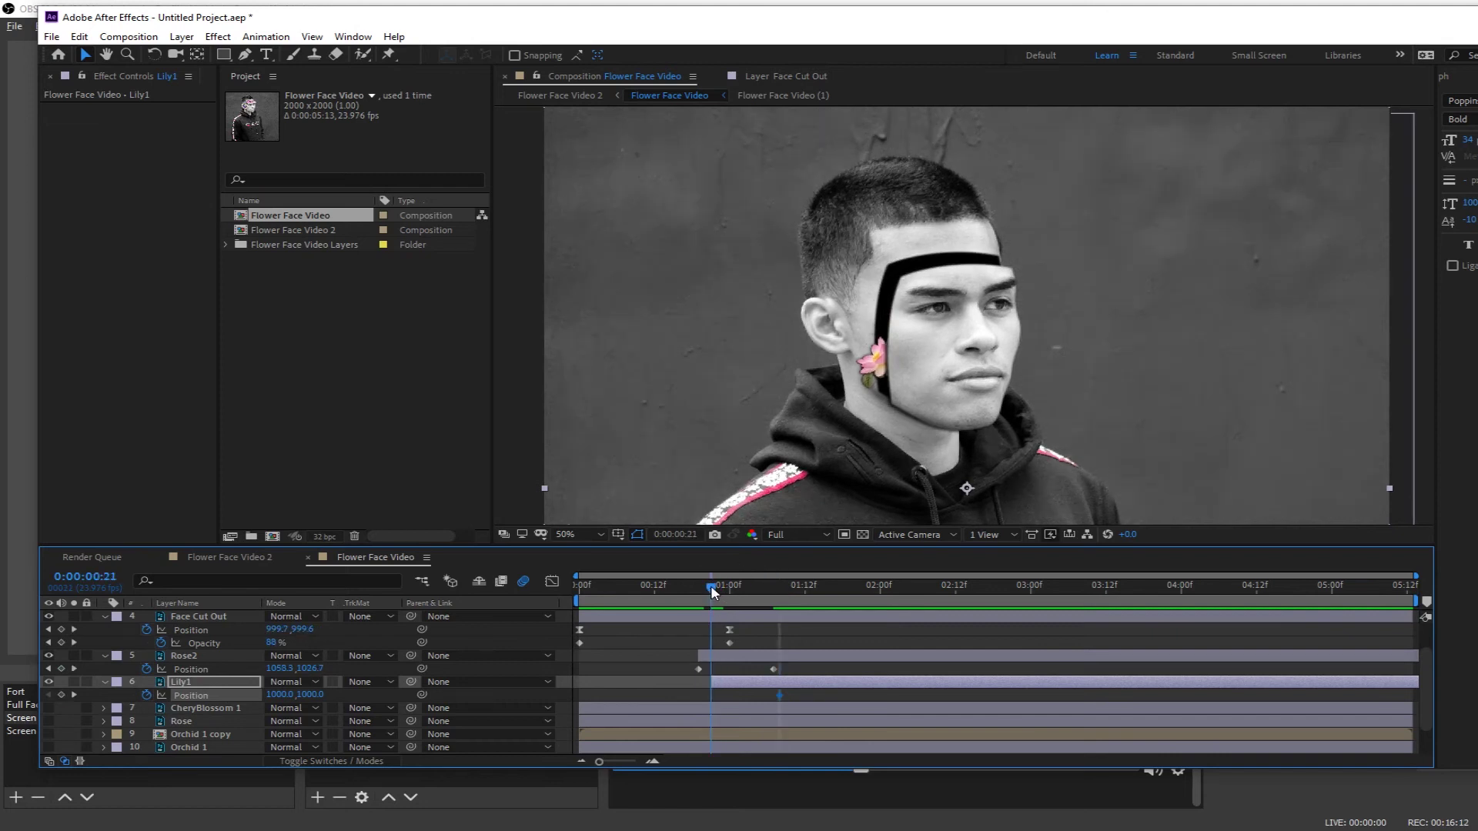
pyautogui.moveTo(874, 354); pyautogui.dragTo(907, 353)
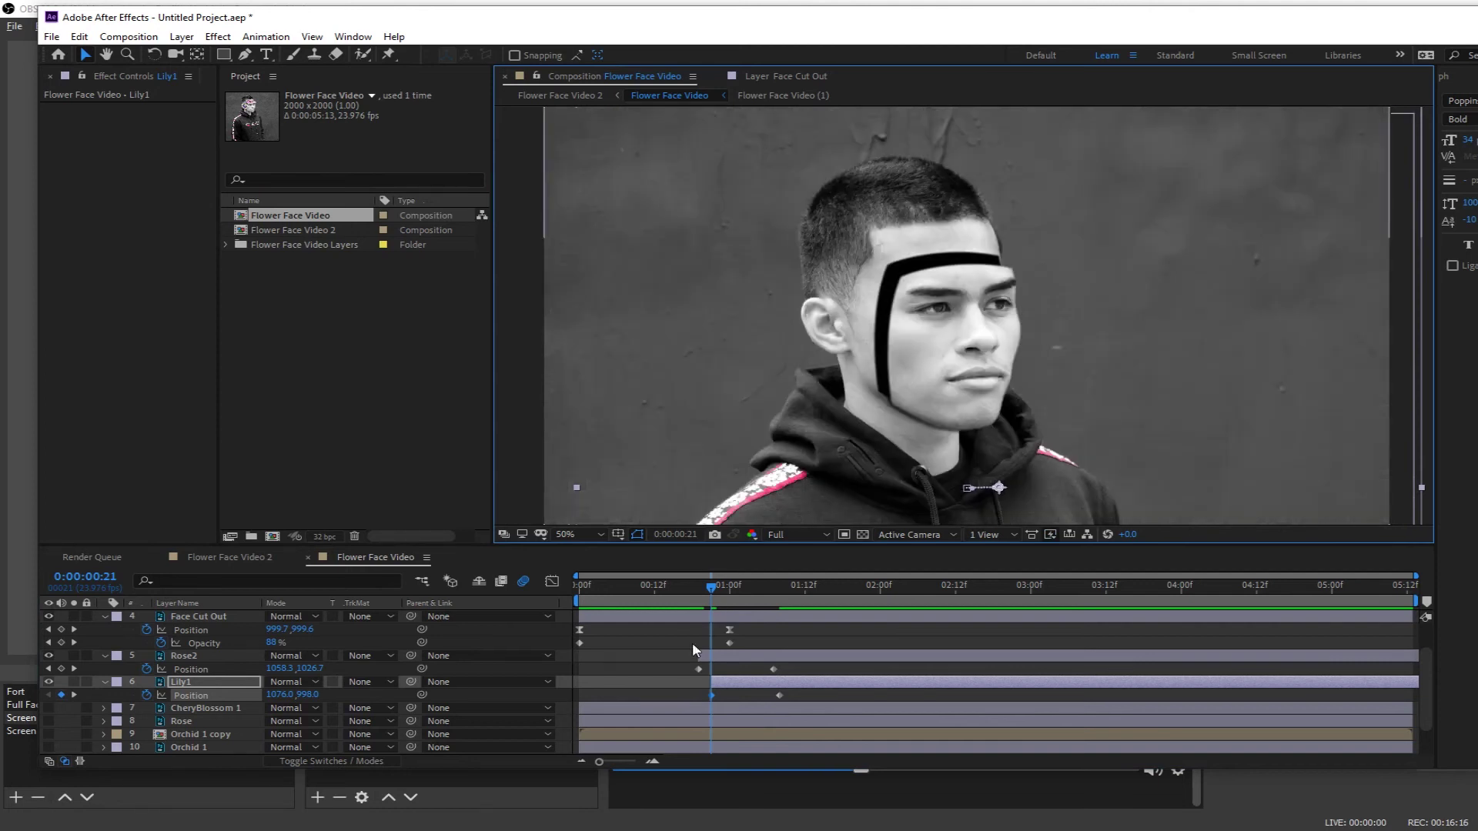
# - Show CheryBlossom 1, start it at about frame 21, and keyframe its Position to emerge from behind the forehead by about 1:10
pyautogui.click(206, 709)
pyautogui.scroll(-1, 206, 705)
pyautogui.click(48, 669)
pyautogui.press('p')
pyautogui.moveTo(638, 669); pyautogui.dragTo(736, 671)
pyautogui.click(146, 682)
pyautogui.moveTo(711, 589)
pyautogui.mouseDown()
pyautogui.moveTo(793, 591)
pyautogui.moveTo(710, 601)
pyautogui.mouseUp()
pyautogui.moveTo(1003, 258); pyautogui.dragTo(965, 302)
# - Show the Rose layer, start it at about frame 20, and keyframe its Position to emerge from behind the face by about 1:09
pyautogui.click(48, 695)
pyautogui.moveTo(659, 695); pyautogui.dragTo(784, 696)
pyautogui.press('p')
pyautogui.click(146, 708)
pyautogui.moveTo(711, 589)
pyautogui.mouseDown()
pyautogui.moveTo(787, 591)
pyautogui.moveTo(704, 590)
pyautogui.mouseUp()
pyautogui.hotkey('ctrl', 'z')
pyautogui.moveTo(858, 269); pyautogui.dragTo(908, 289)
pyautogui.moveTo(704, 589); pyautogui.dragTo(752, 585)
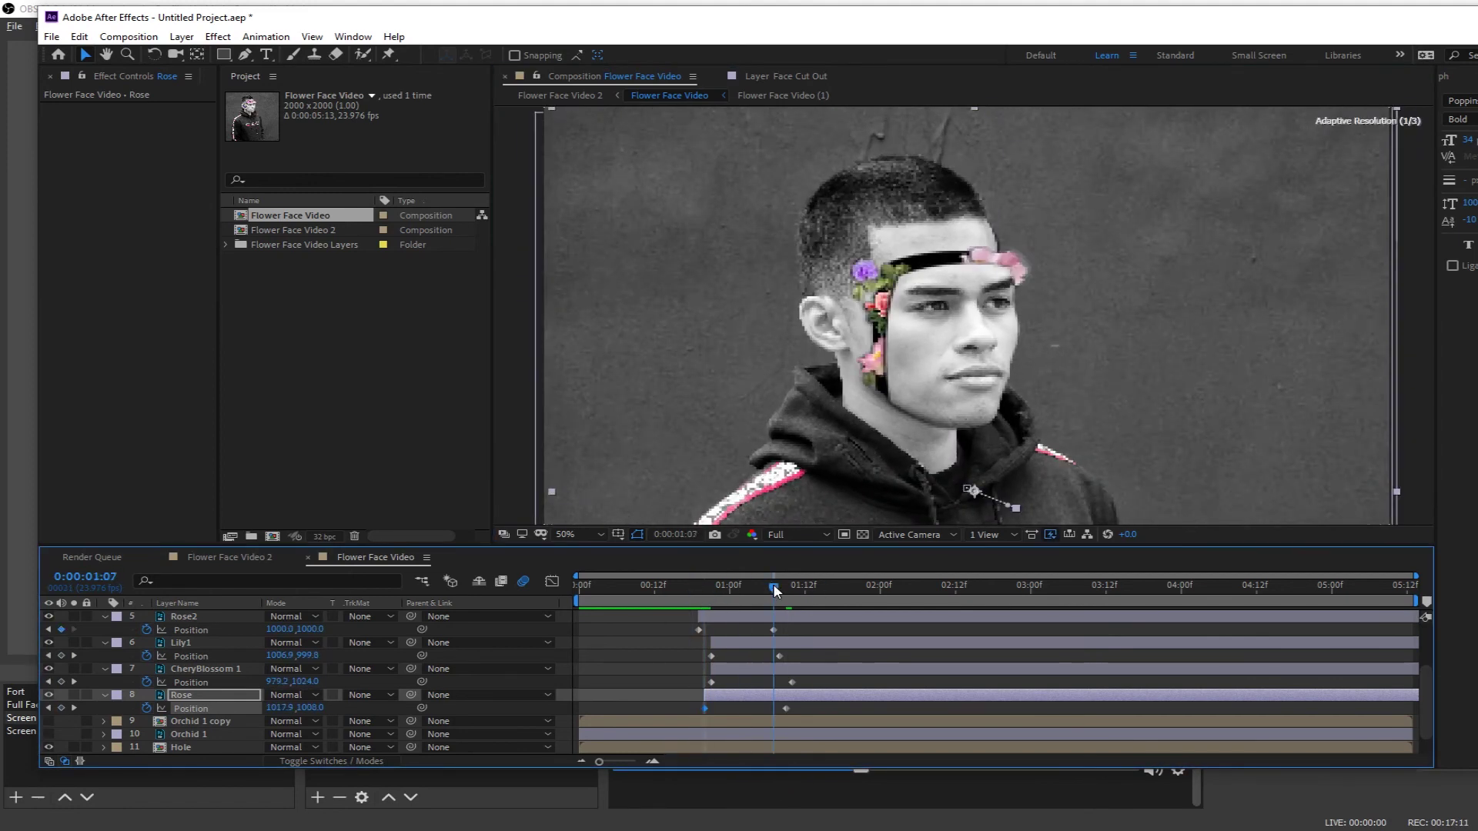
# - Show Orchid 1 copy, start it at about frame 22, and set its ending Position and Rotation keyframes at 1:12
pyautogui.click(49, 721)
pyautogui.click(200, 722)
pyautogui.moveTo(654, 721); pyautogui.dragTo(793, 722)
pyautogui.press('p')
pyautogui.moveTo(737, 591); pyautogui.dragTo(805, 591)
pyautogui.click(147, 735)
pyautogui.moveTo(804, 589)
pyautogui.mouseDown()
pyautogui.moveTo(717, 603)
pyautogui.moveTo(805, 616)
pyautogui.mouseUp()
pyautogui.press('r')
pyautogui.click(146, 735)
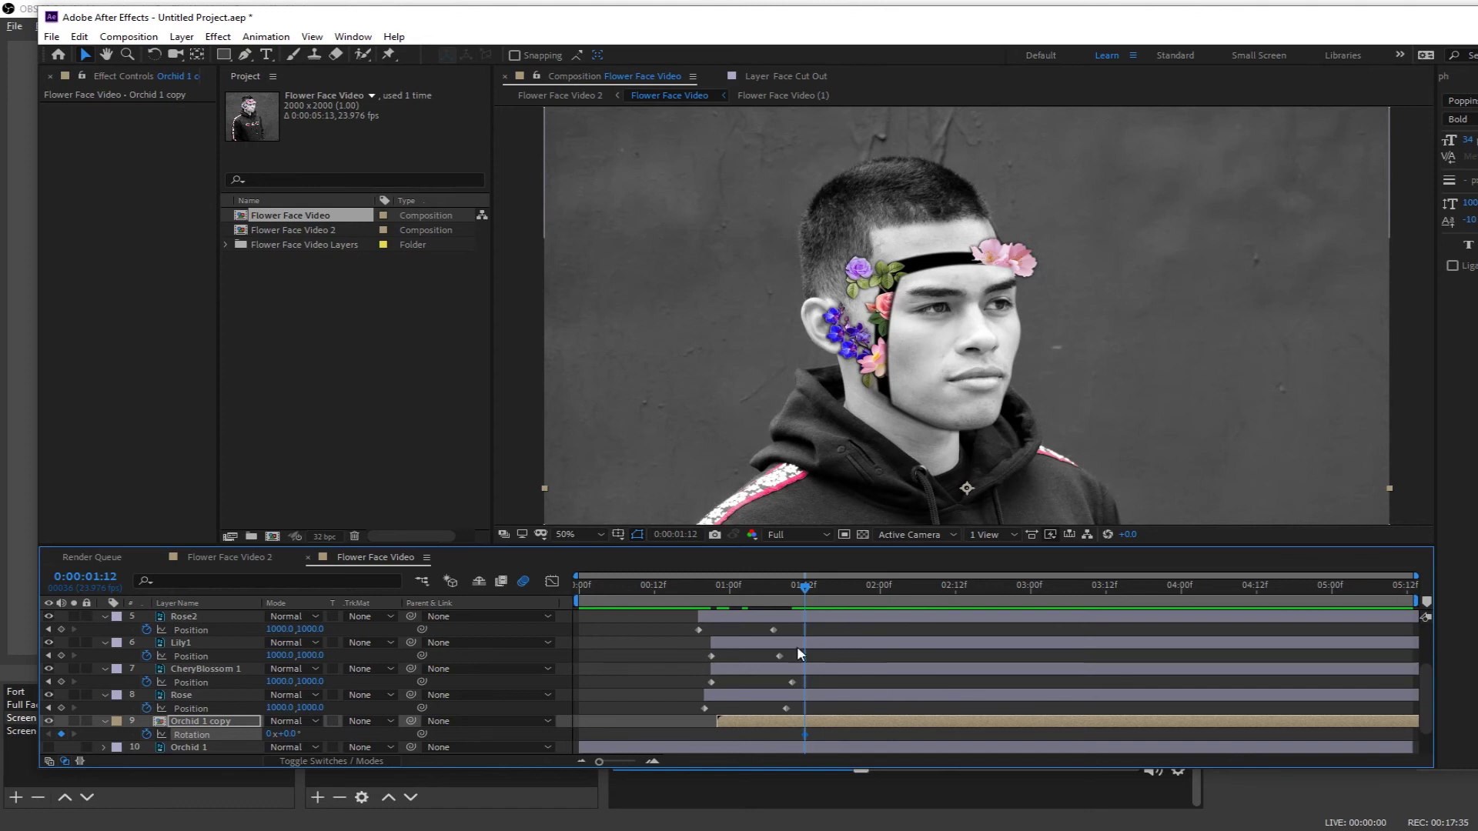
# - At frame 22, set Orchid 1 copy's Rotation to -11° and move it behind the face cut-out to hide it
pyautogui.click(717, 593)
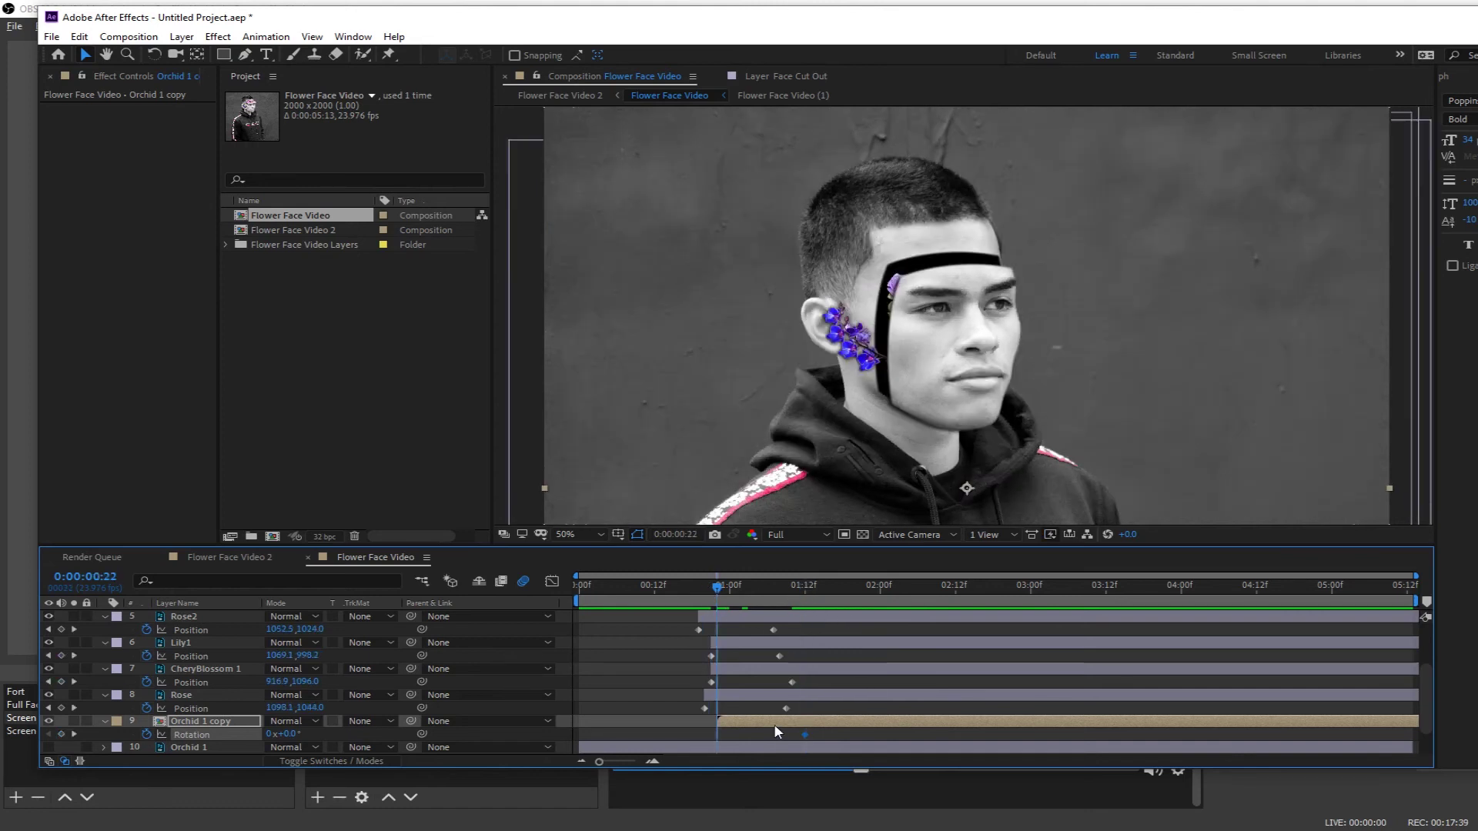
pyautogui.hotkey('shift', 'p')
pyautogui.moveTo(288, 748); pyautogui.dragTo(284, 751)
pyautogui.moveTo(821, 365); pyautogui.dragTo(896, 387)
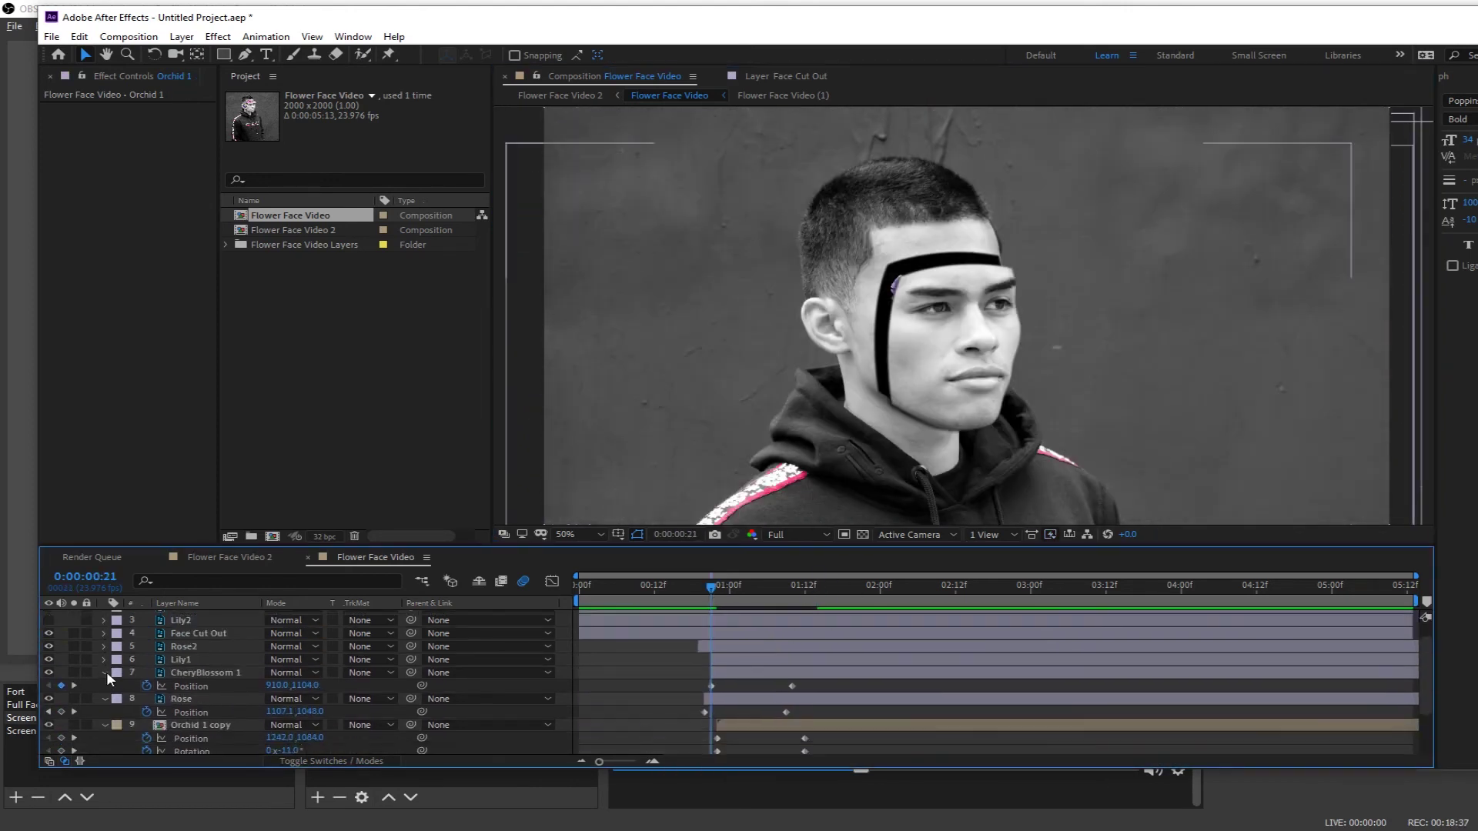
# - Preview the emerging flowers, and show the Lily2 layer and shift it in time to start at about frame 19
pyautogui.press('space')
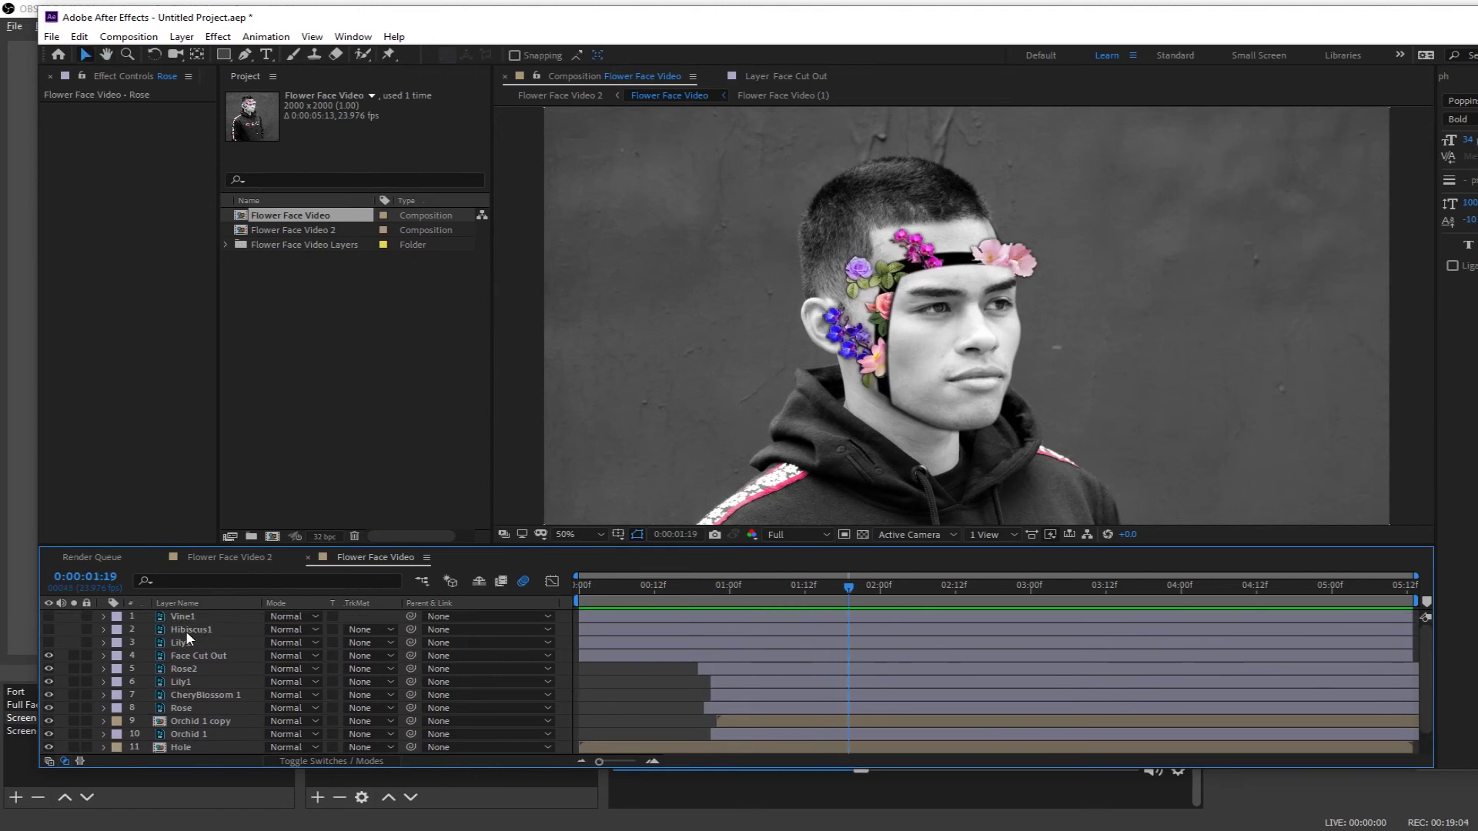
pyautogui.click(189, 642)
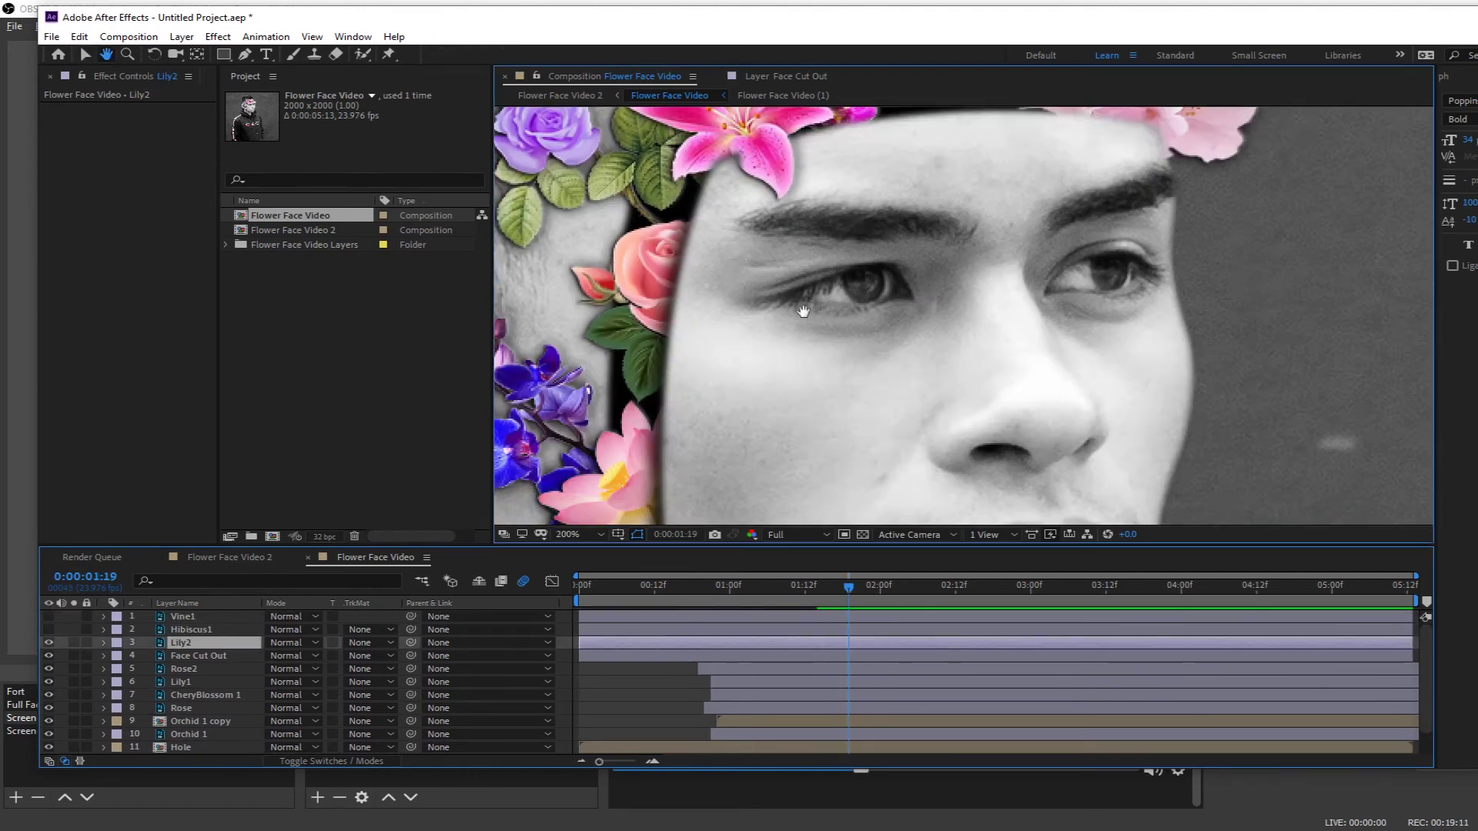
pyautogui.moveTo(803, 311); pyautogui.dragTo(842, 454)
pyautogui.press('v')
pyautogui.click(187, 644)
pyautogui.moveTo(705, 591); pyautogui.dragTo(717, 594)
pyautogui.moveTo(600, 645); pyautogui.dragTo(716, 653)
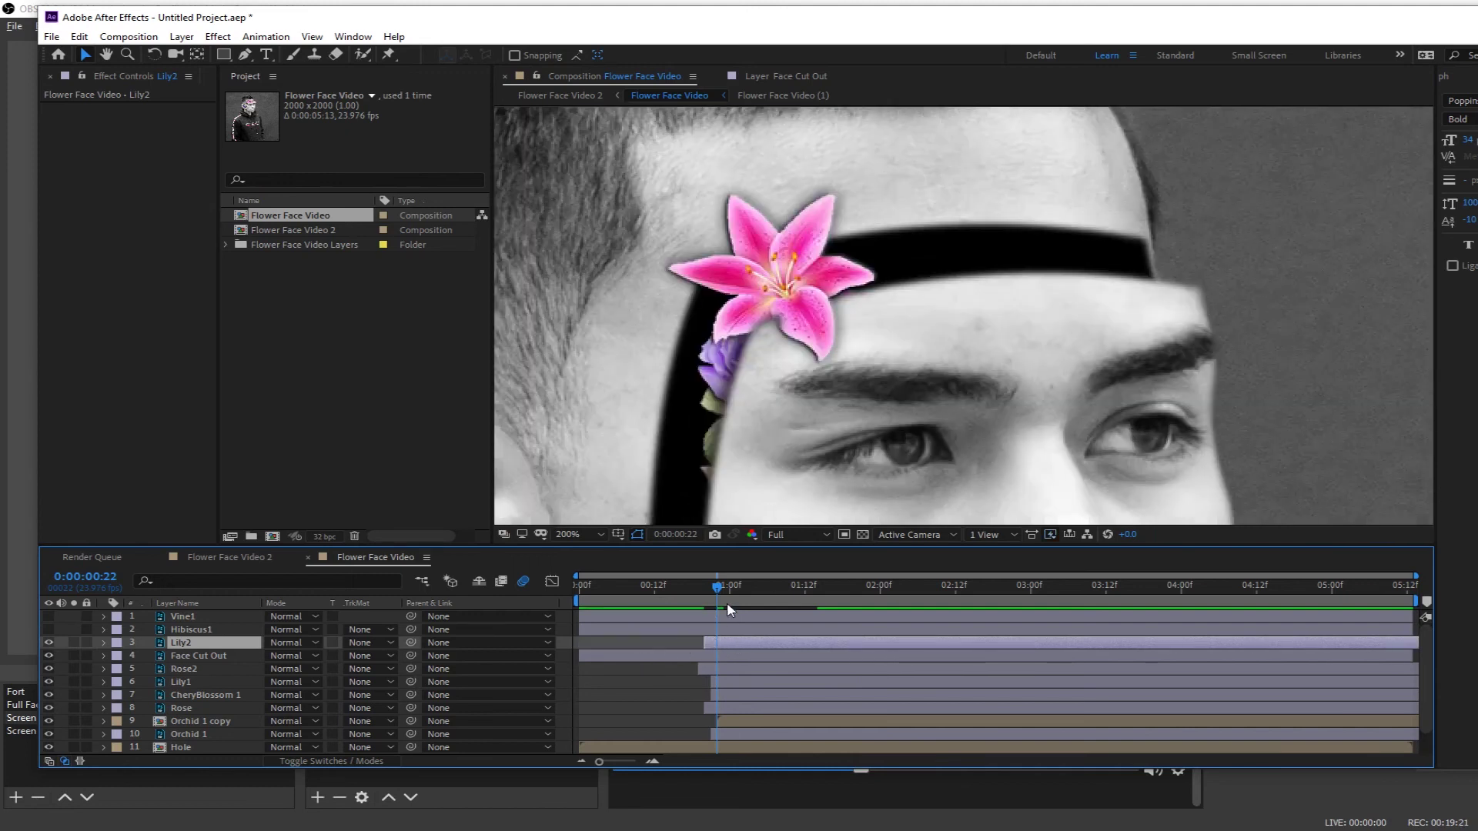
# - Shift the Rose2 layer in time to start at about frame 18 and reveal its Position keyframes
pyautogui.click(721, 673)
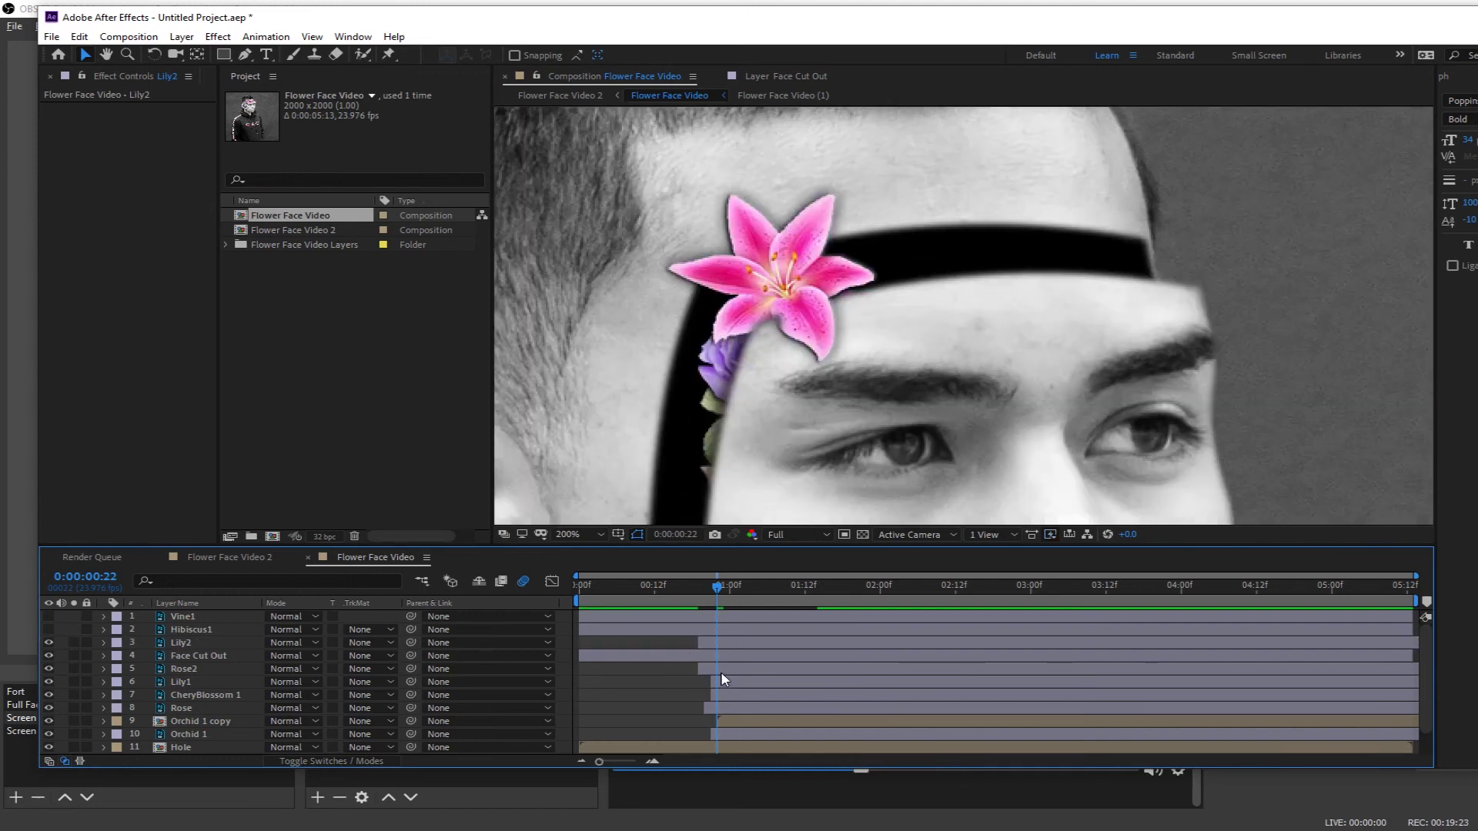
pyautogui.click(722, 674)
pyautogui.press('p')
# - Fade in Lily2 with Opacity keyframes from 0% at frame 20 to 100% at about 1:06
pyautogui.click(712, 646)
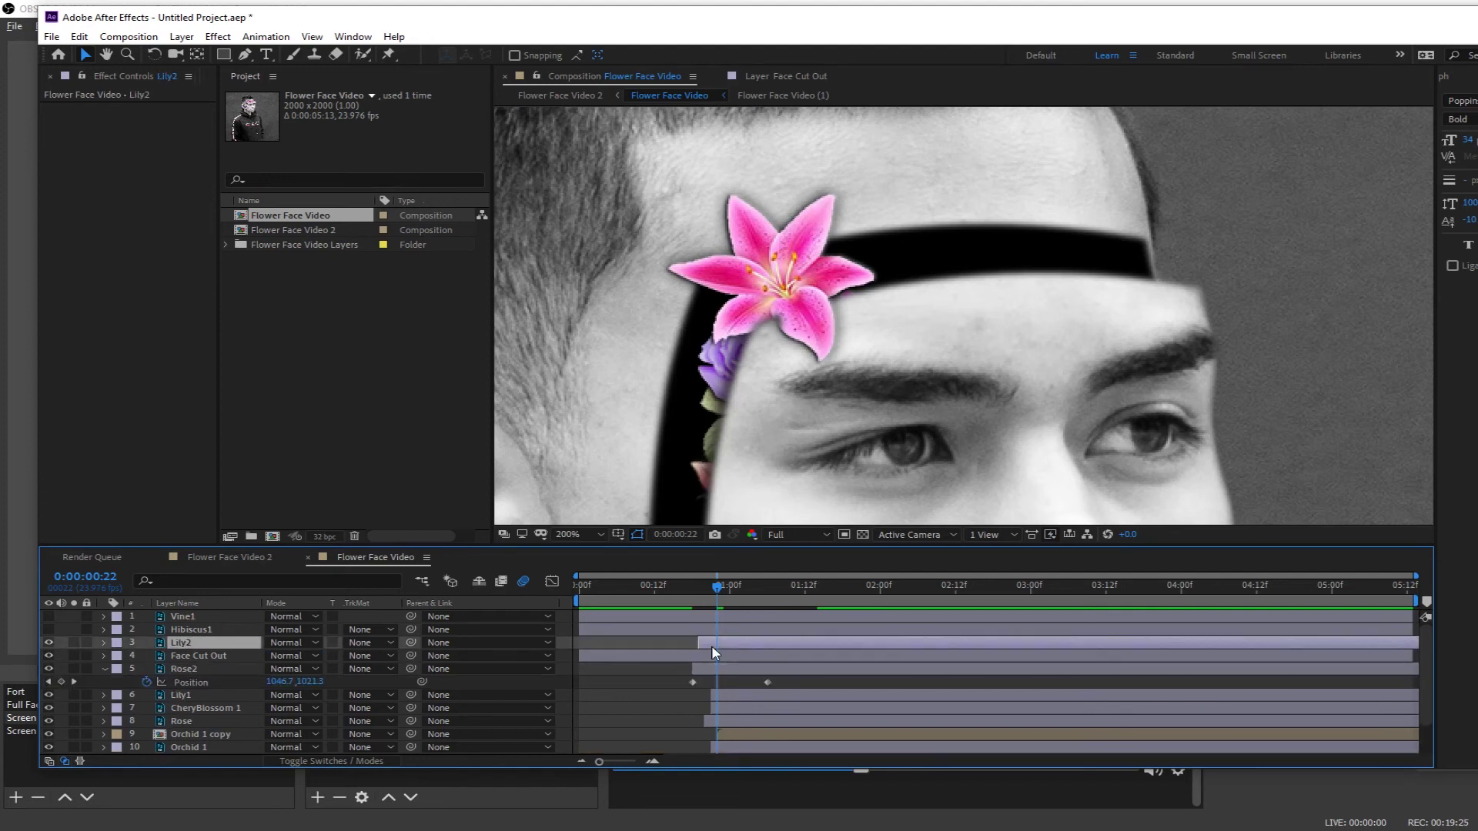
pyautogui.click(104, 643)
pyautogui.moveTo(736, 595); pyautogui.dragTo(743, 596)
pyautogui.moveTo(1428, 664); pyautogui.dragTo(1435, 683)
pyautogui.moveTo(759, 592); pyautogui.dragTo(707, 600)
pyautogui.click(146, 689)
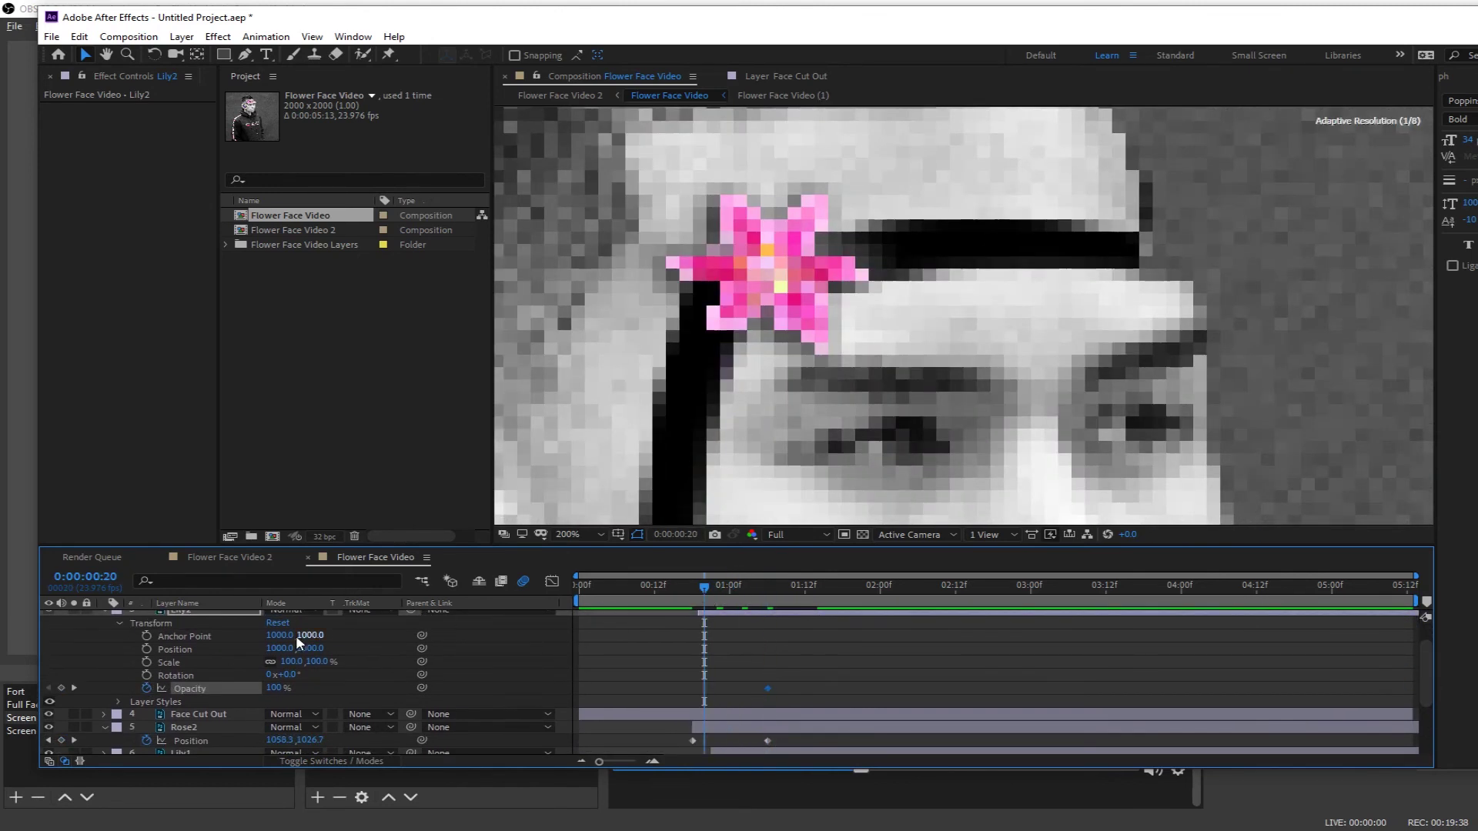
pyautogui.moveTo(271, 689); pyautogui.dragTo(146, 684)
# - Show Hibiscus1, start it at about frame 18, and fade its Opacity from 0% at frame 20 to 100% at about 1:12
pyautogui.moveTo(1426, 671); pyautogui.dragTo(1426, 652)
pyautogui.click(105, 630)
pyautogui.click(49, 630)
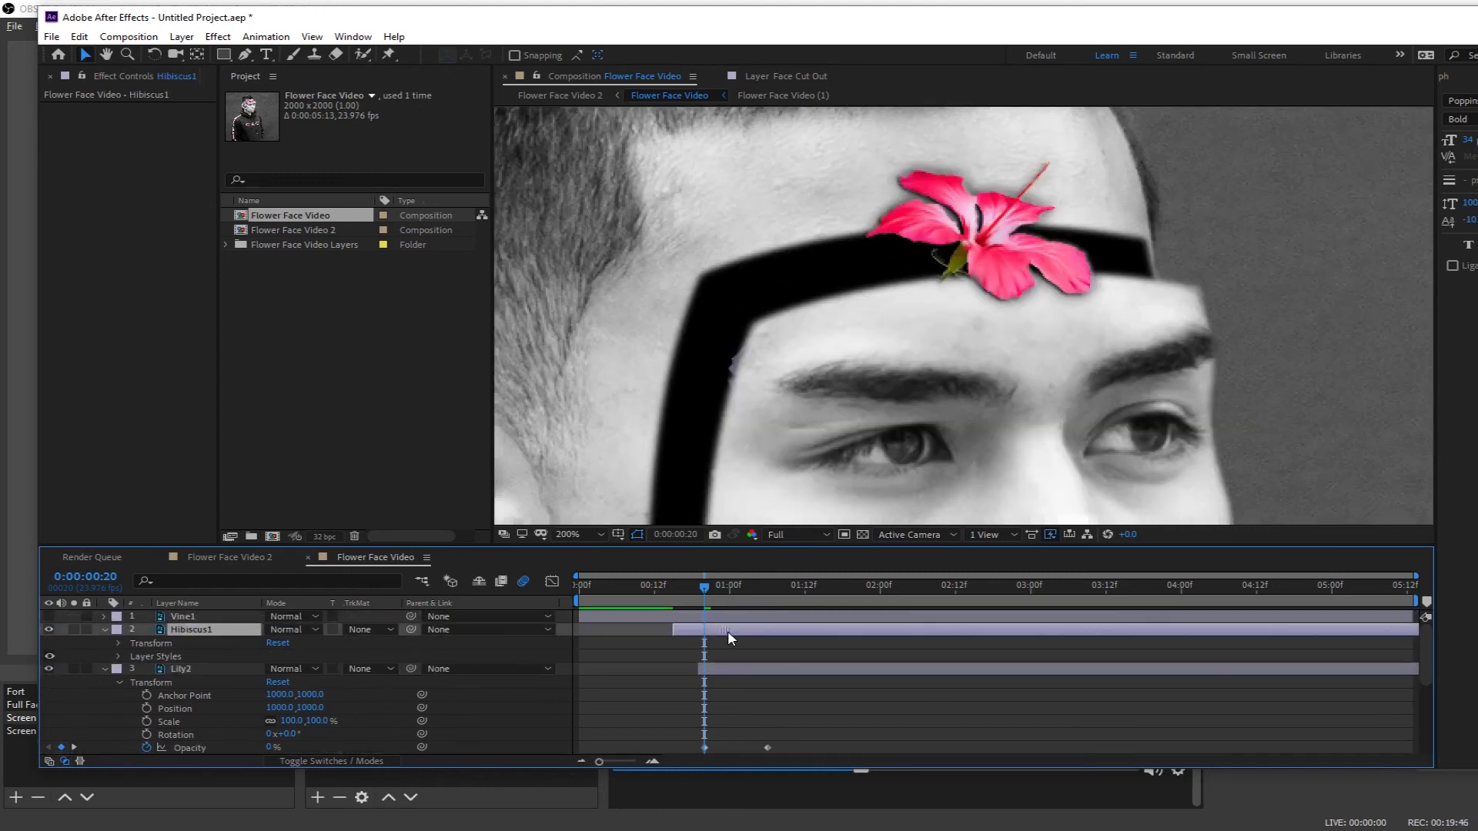
pyautogui.moveTo(644, 630); pyautogui.dragTo(758, 629)
pyautogui.click(120, 643)
pyautogui.moveTo(704, 590)
pyautogui.mouseDown()
pyautogui.moveTo(782, 604)
pyautogui.moveTo(704, 600)
pyautogui.mouseUp()
pyautogui.click(146, 708)
pyautogui.moveTo(271, 708); pyautogui.dragTo(134, 691)
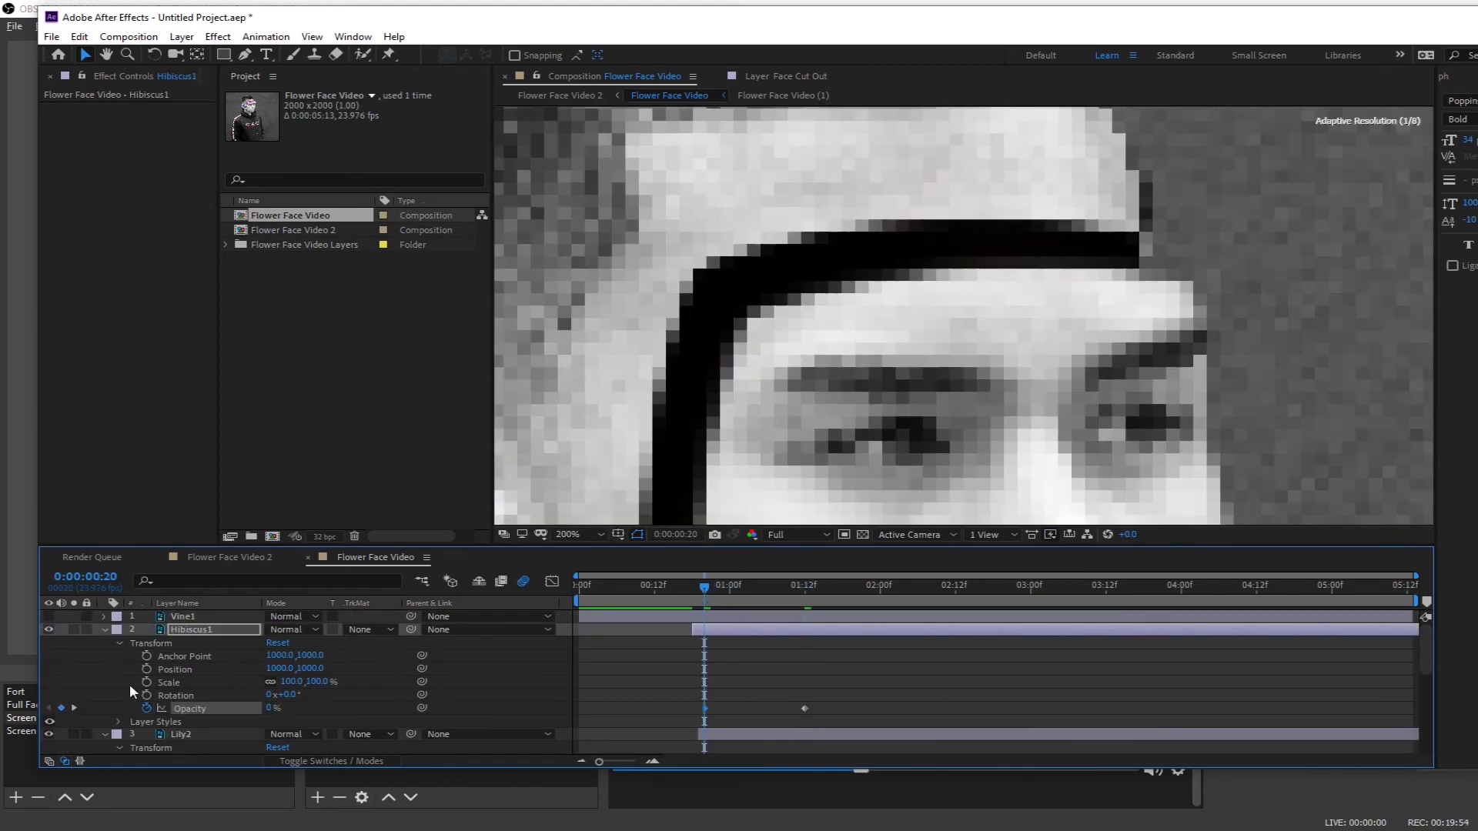
# - Shift the Vine1 layer in time to start at about frame 20, and keyframe its Opacity between frame 20 and about 1:11
pyautogui.click(104, 616)
pyautogui.click(118, 630)
pyautogui.moveTo(652, 617); pyautogui.dragTo(745, 618)
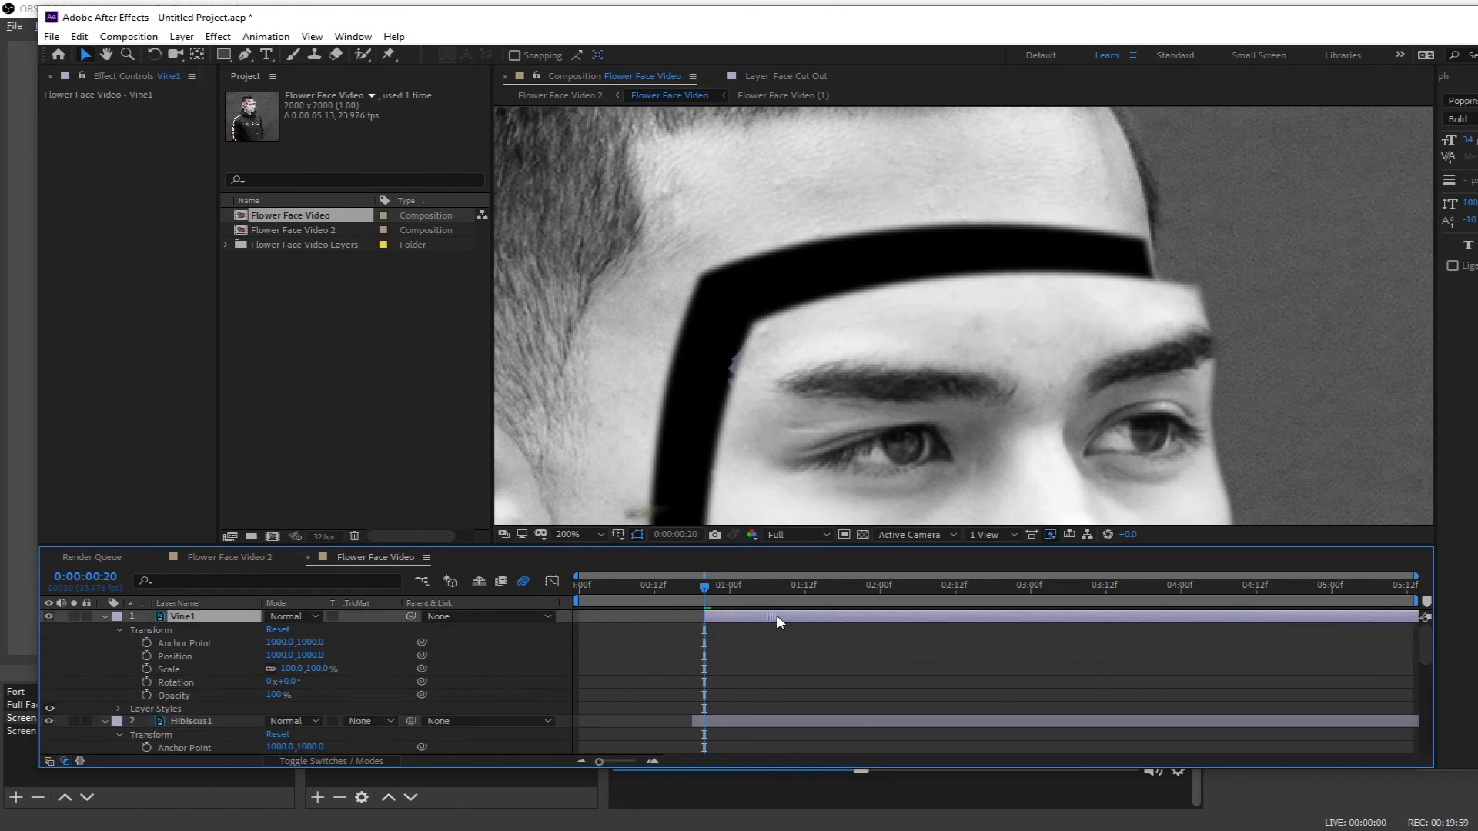
pyautogui.click(146, 696)
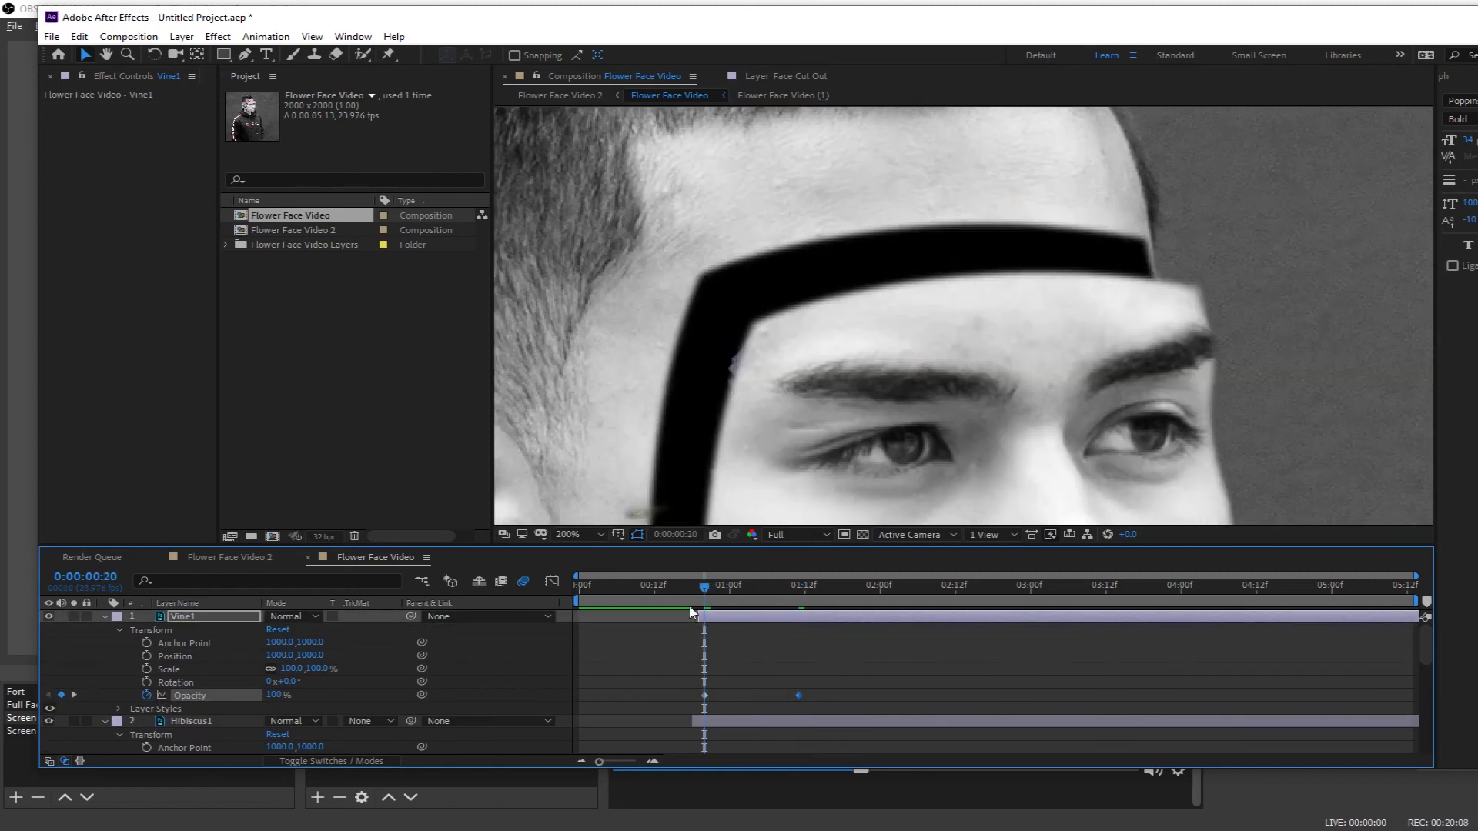
# - Apply Easy Ease to all Position and Rotation keyframes of the flower layers from Rose2 down to Orchid 1
pyautogui.press(',')
pyautogui.press(',')
pyautogui.press(',')
pyautogui.press(',')
pyautogui.press(',')
pyautogui.press(',')
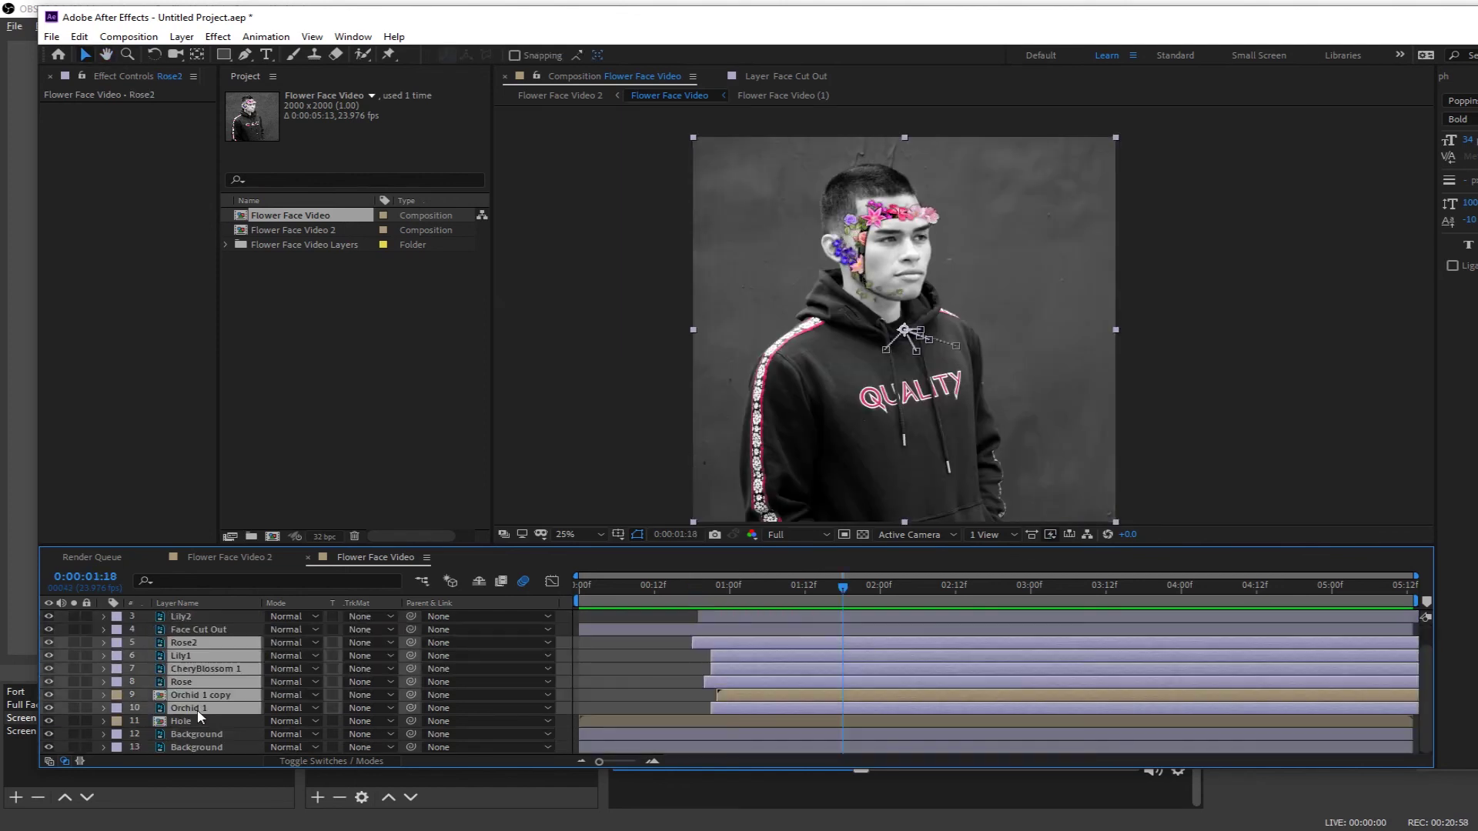
pyautogui.press('p')
pyautogui.scroll(-1, 766, 633)
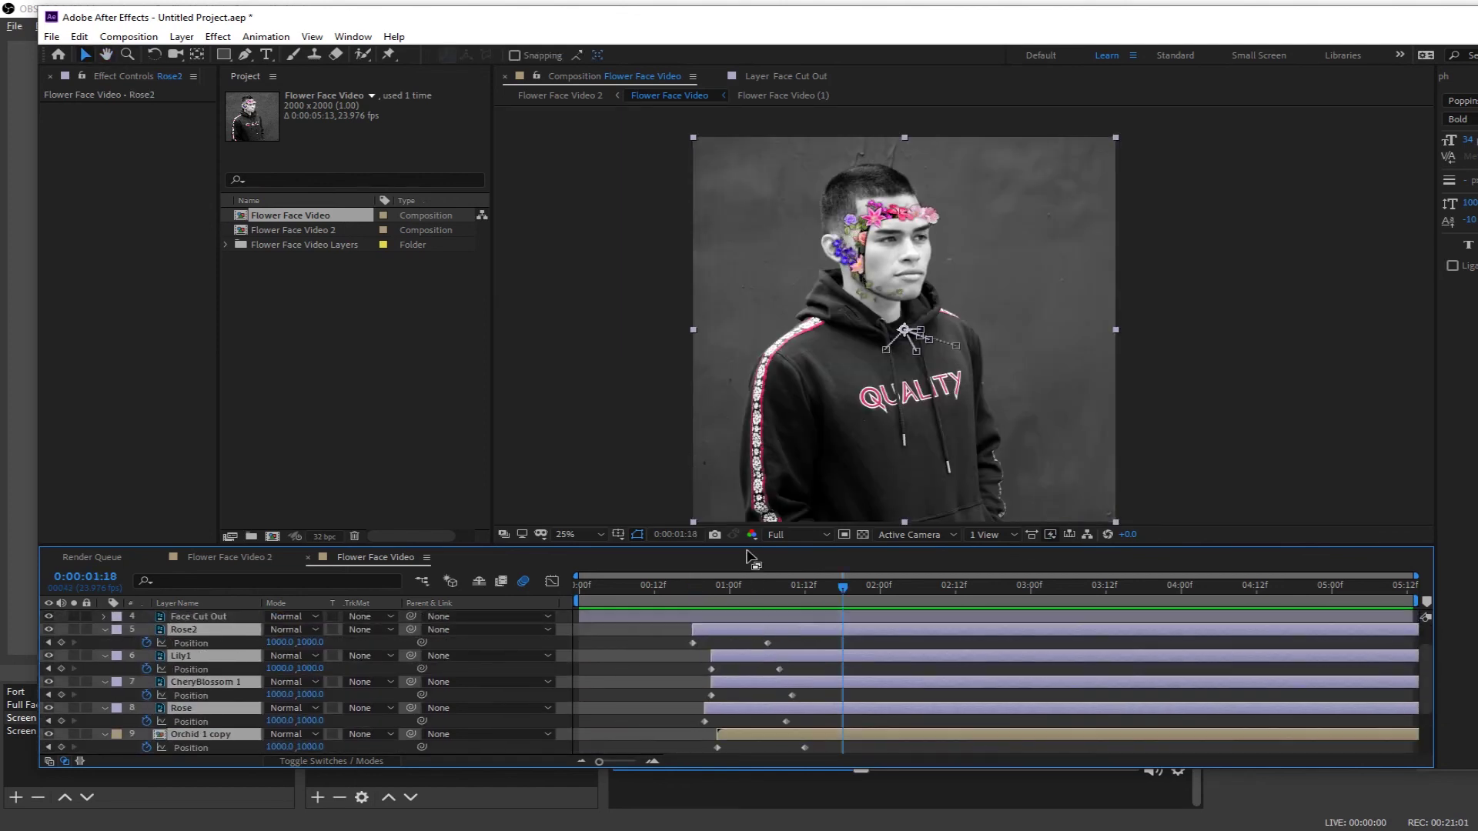
pyautogui.moveTo(752, 546); pyautogui.dragTo(752, 344)
pyautogui.moveTo(656, 468); pyautogui.dragTo(845, 627)
pyautogui.rightClick(817, 622)
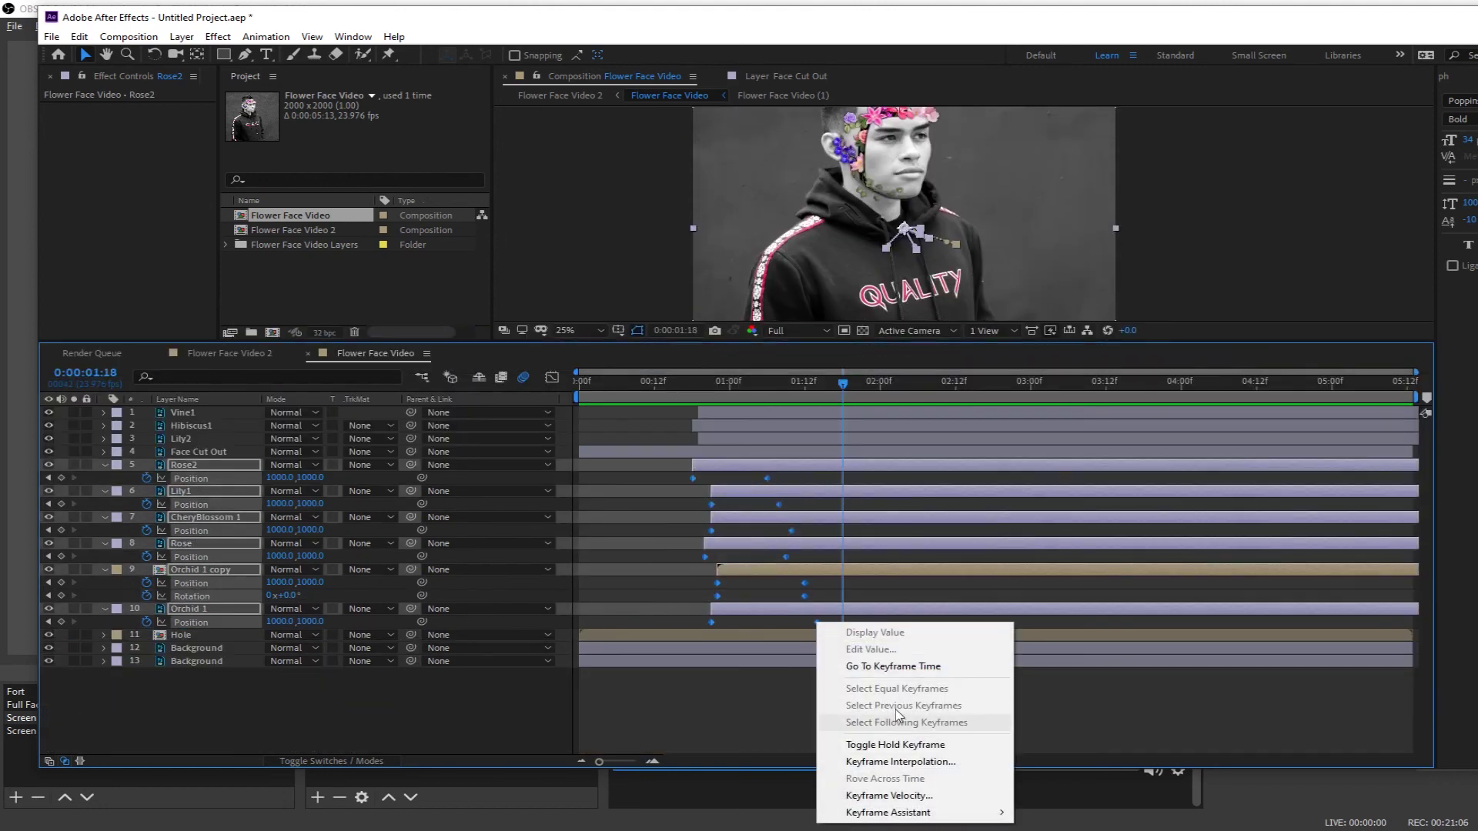
pyautogui.moveTo(893, 812)
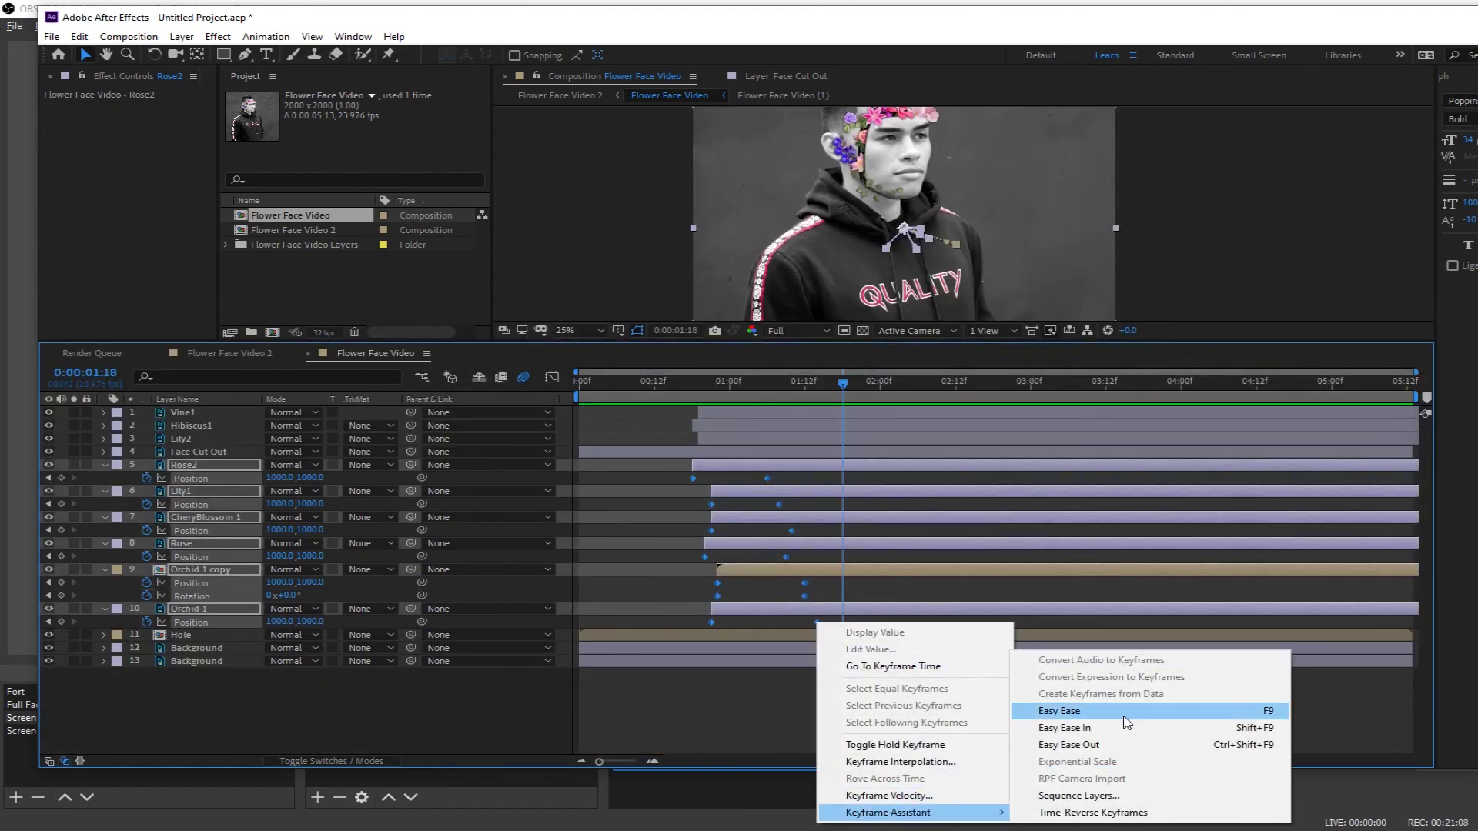
pyautogui.click(1124, 706)
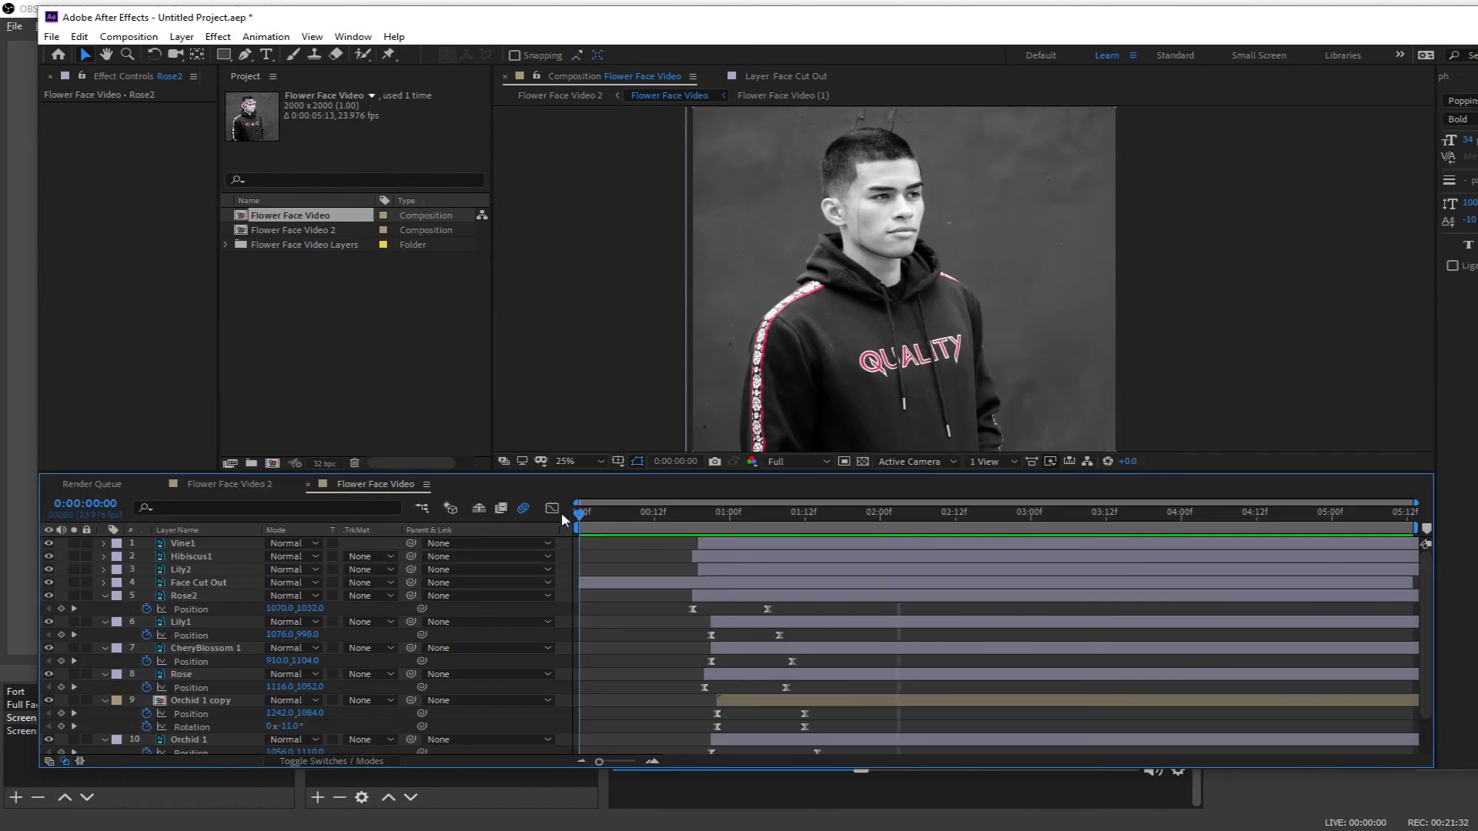
# - Preview the eased flower animation, and collapse the keyframed properties of the flower layers
pyautogui.press('space')
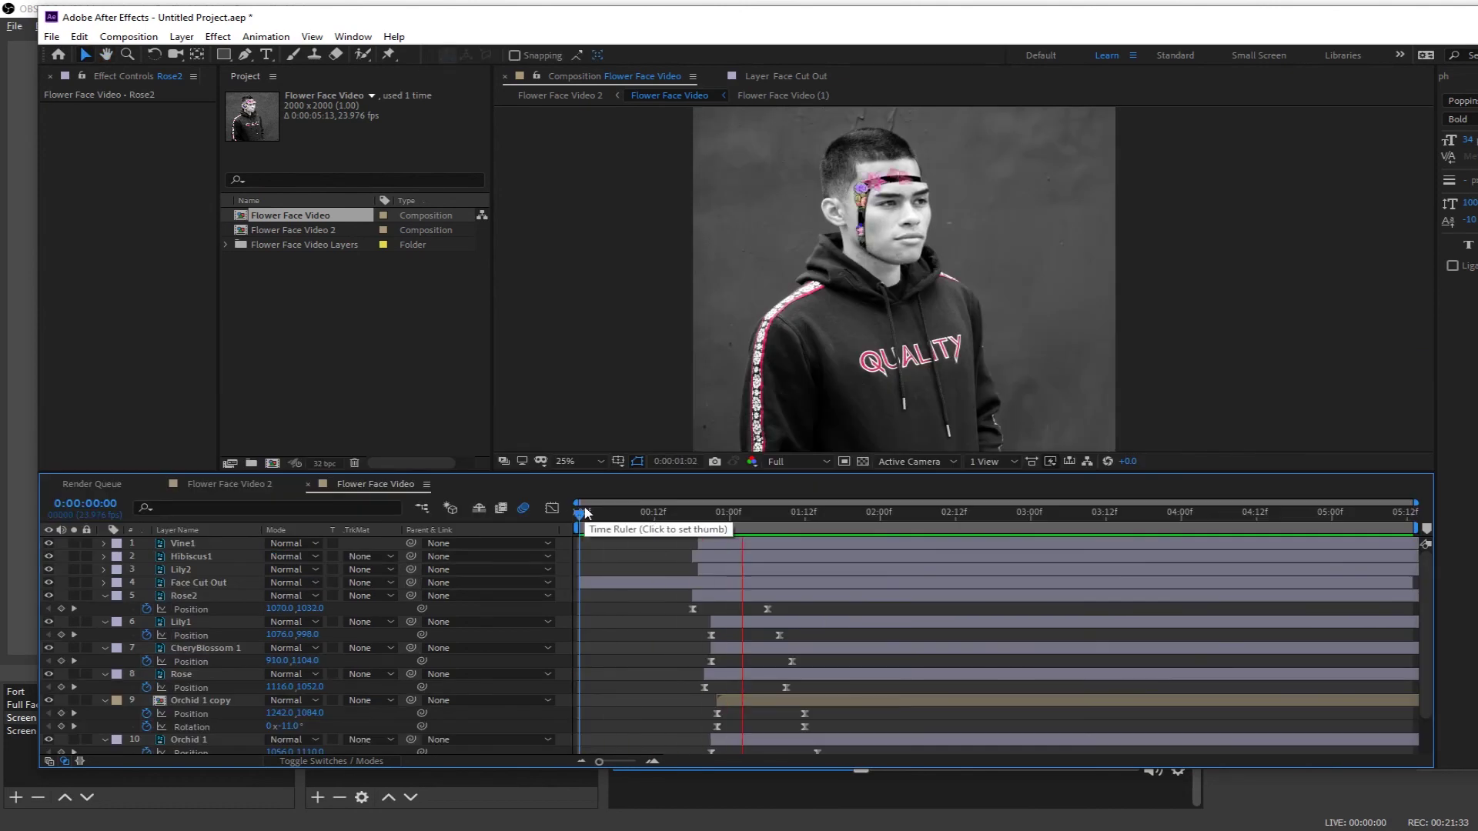
pyautogui.press('space')
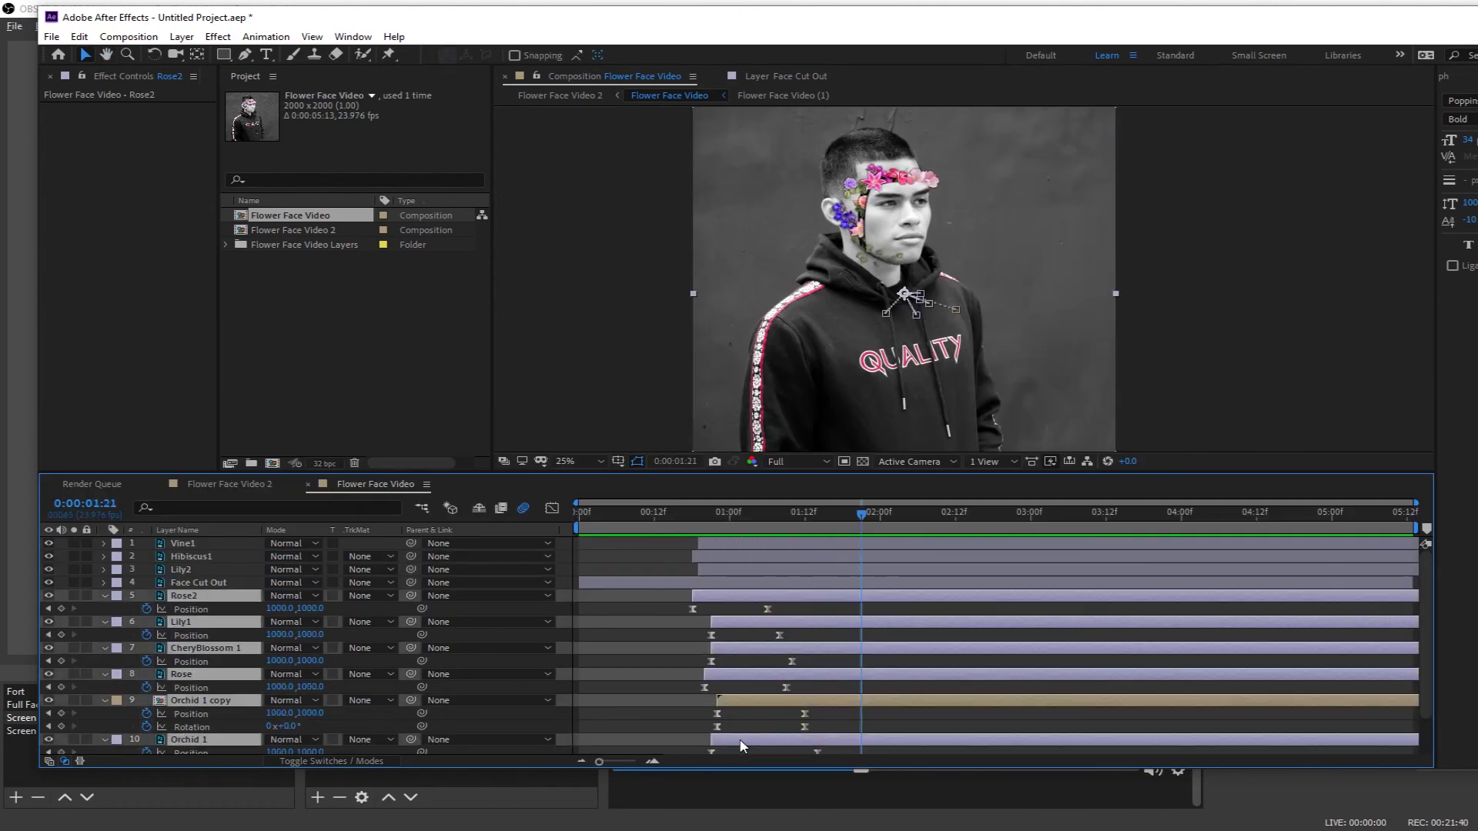
pyautogui.press('u')
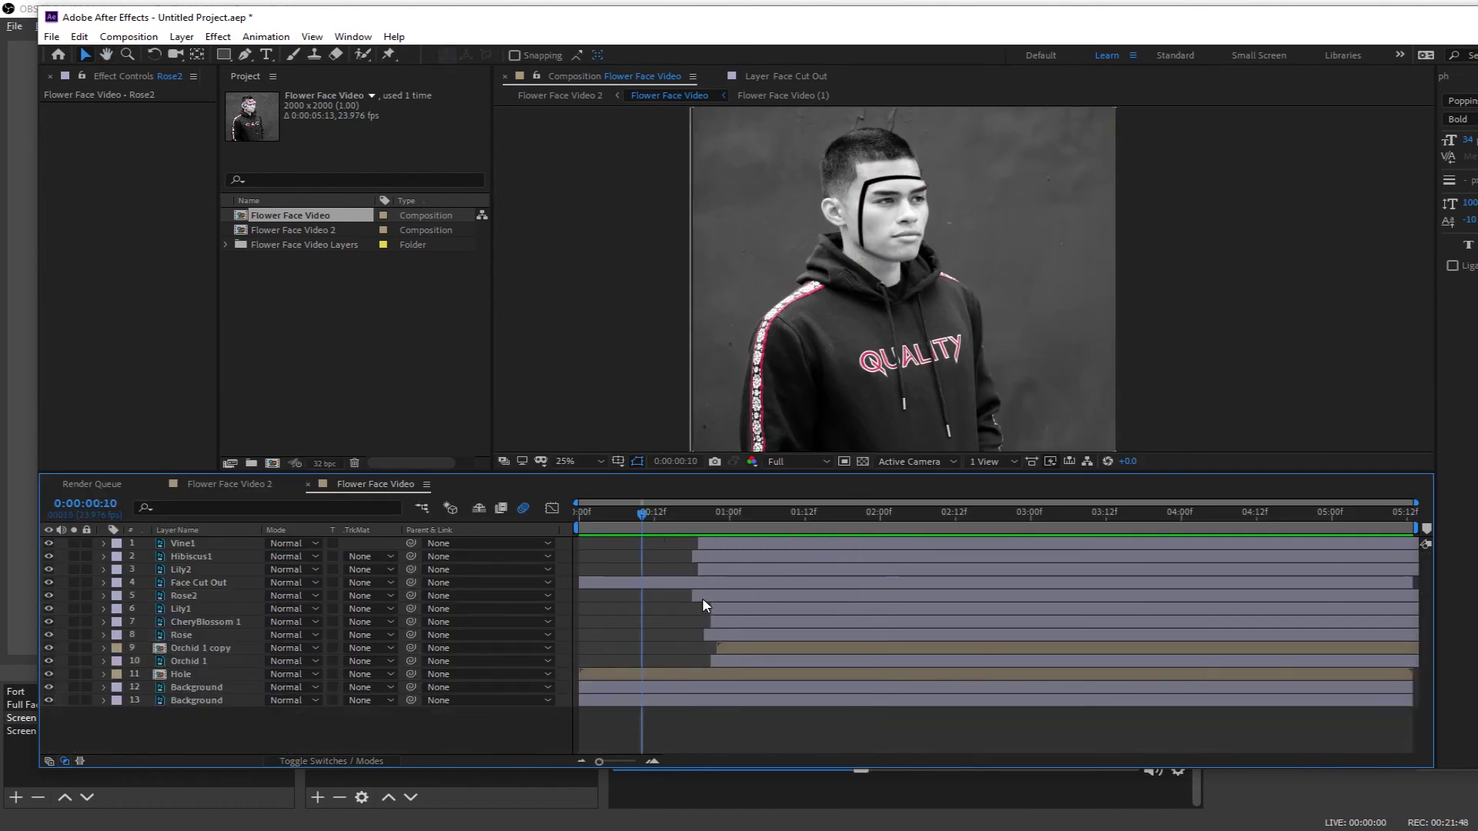
# - Stagger the flower layers in time, starting Rose2 at about frame 14, Lily2 at 16, Lily1 and Vine1 at 18, and Orchid 1 at about 1:05
pyautogui.moveTo(699, 598); pyautogui.dragTo(676, 598)
pyautogui.moveTo(728, 609); pyautogui.dragTo(710, 609)
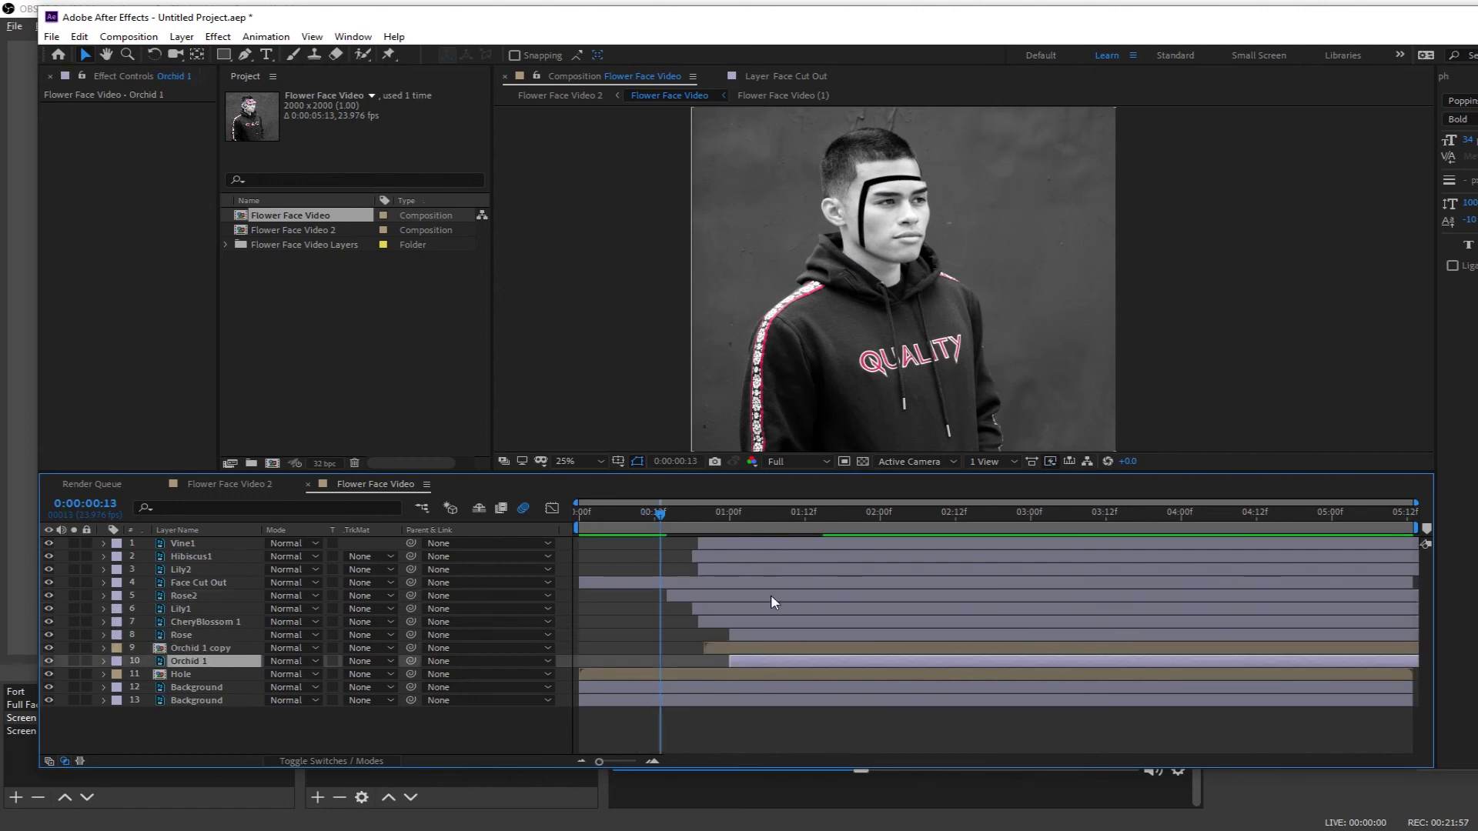
pyautogui.moveTo(766, 661); pyautogui.dragTo(785, 662)
pyautogui.moveTo(784, 661); pyautogui.dragTo(796, 661)
pyautogui.moveTo(722, 572); pyautogui.dragTo(710, 572)
pyautogui.moveTo(716, 544); pyautogui.dragTo(710, 544)
# - Preview the staggered flower animation from the beginning
pyautogui.moveTo(660, 514); pyautogui.dragTo(544, 520)
pyautogui.press('space')
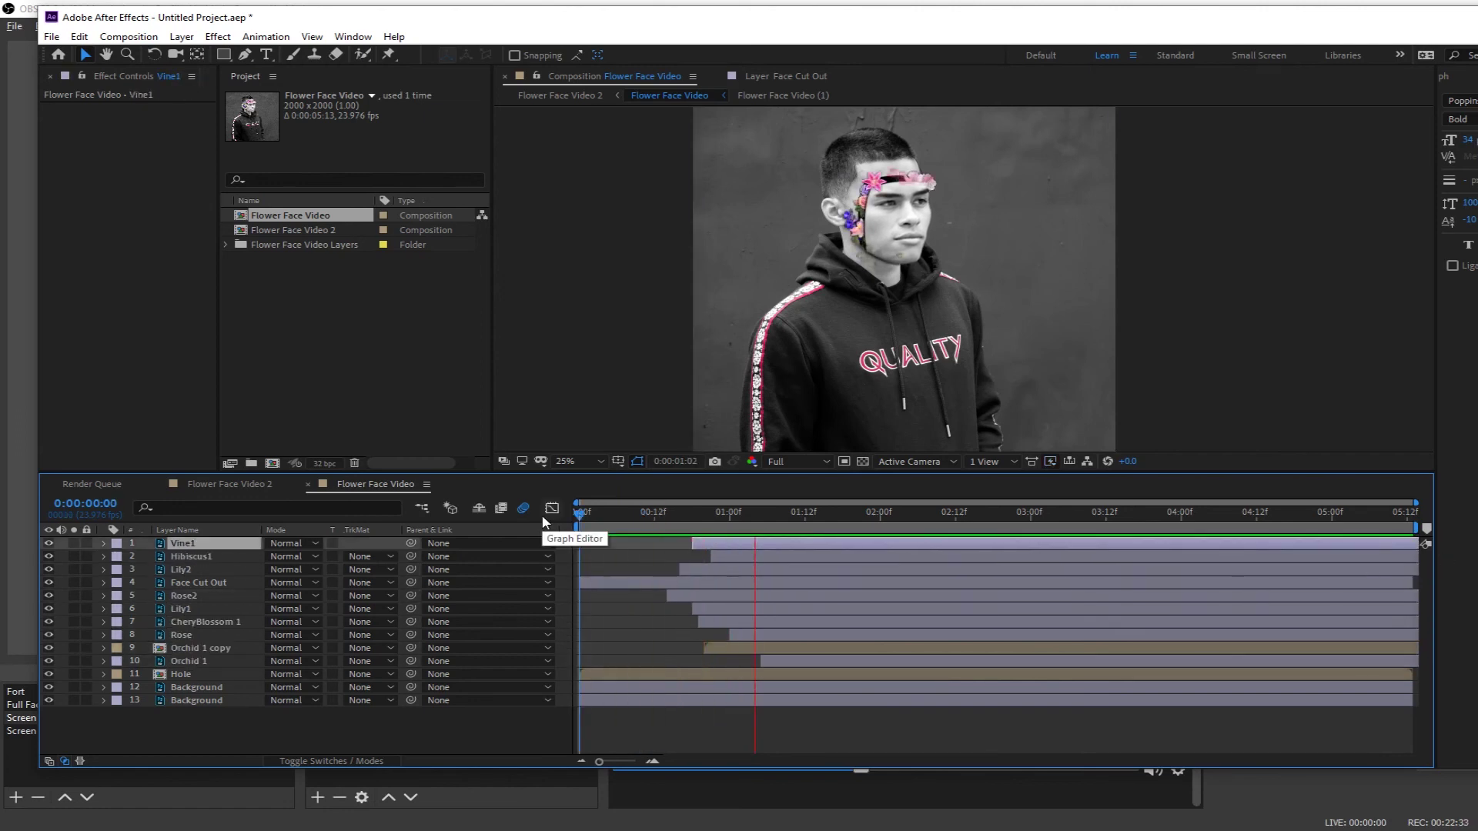
pyautogui.press('space')
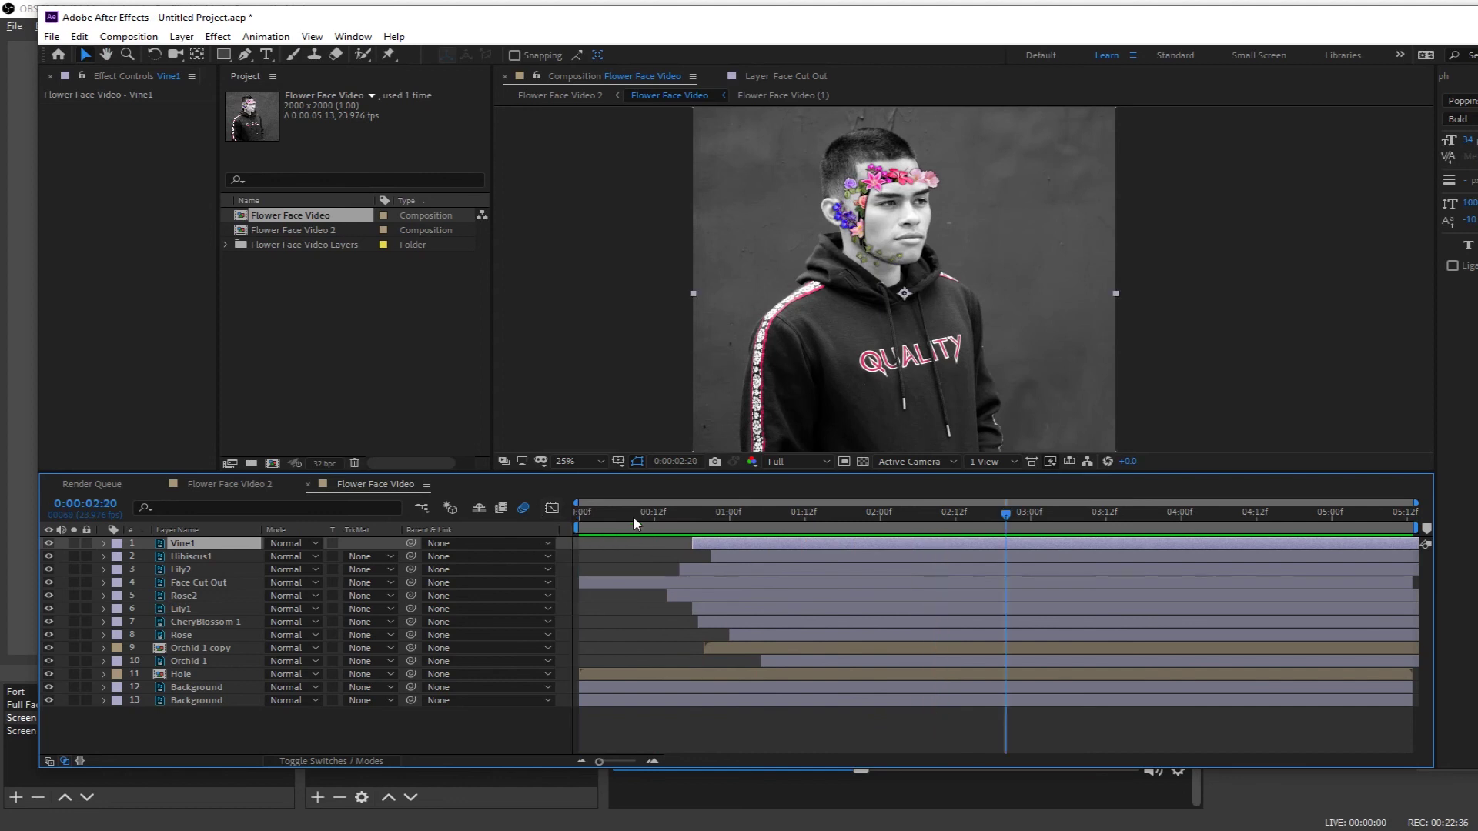
# - In the Flower Face Video 2 composition, cut the Flower Face Video layer at two seconds, remove the remainder, and duplicate the remaining layer
pyautogui.click(249, 486)
pyautogui.moveTo(723, 510); pyautogui.dragTo(881, 531)
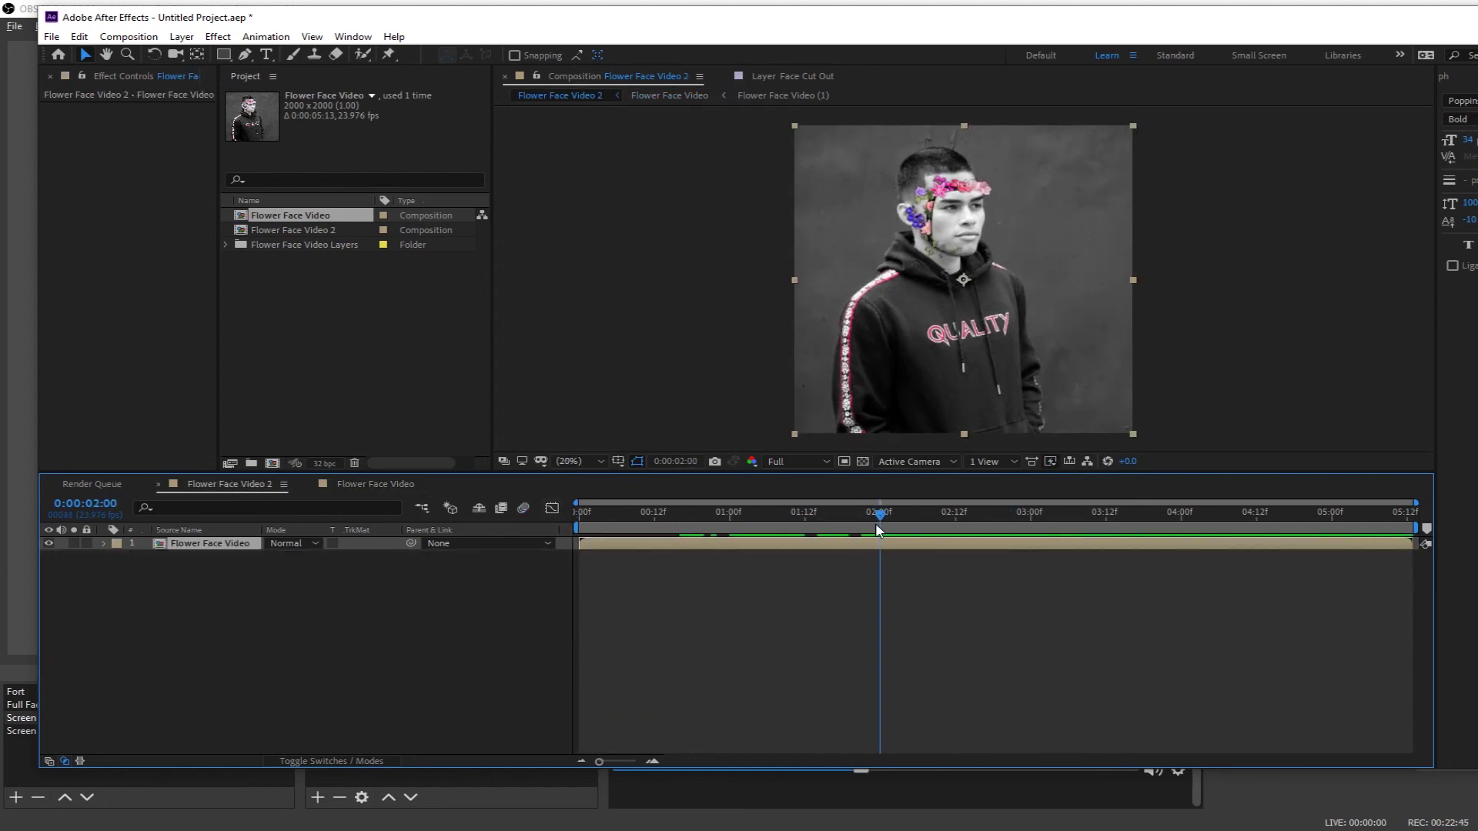
pyautogui.hotkey('ctrl', 'shift', 'd')
pyautogui.press('Delete')
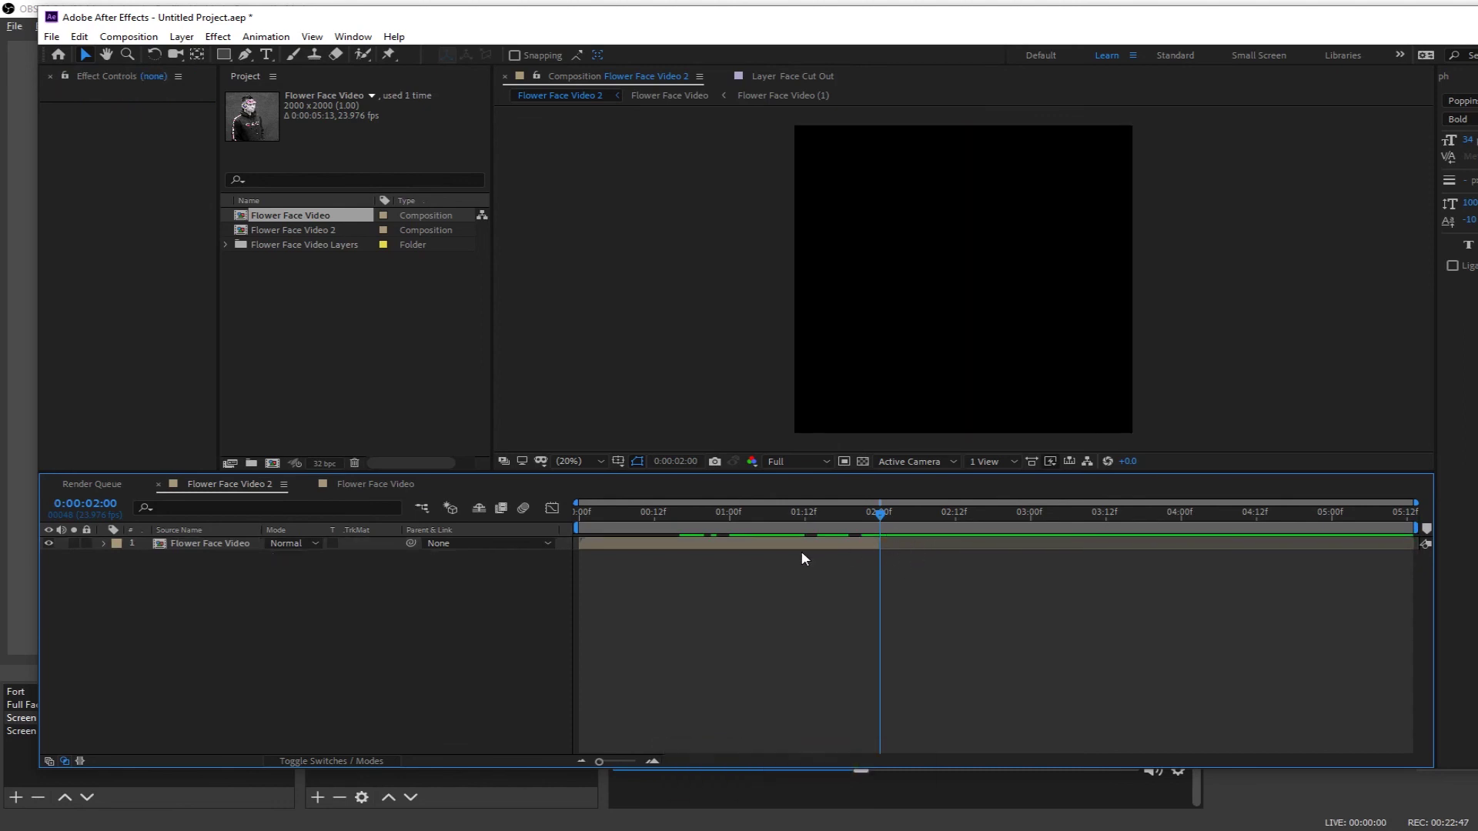
pyautogui.click(789, 544)
pyautogui.hotkey('ctrl', 'd')
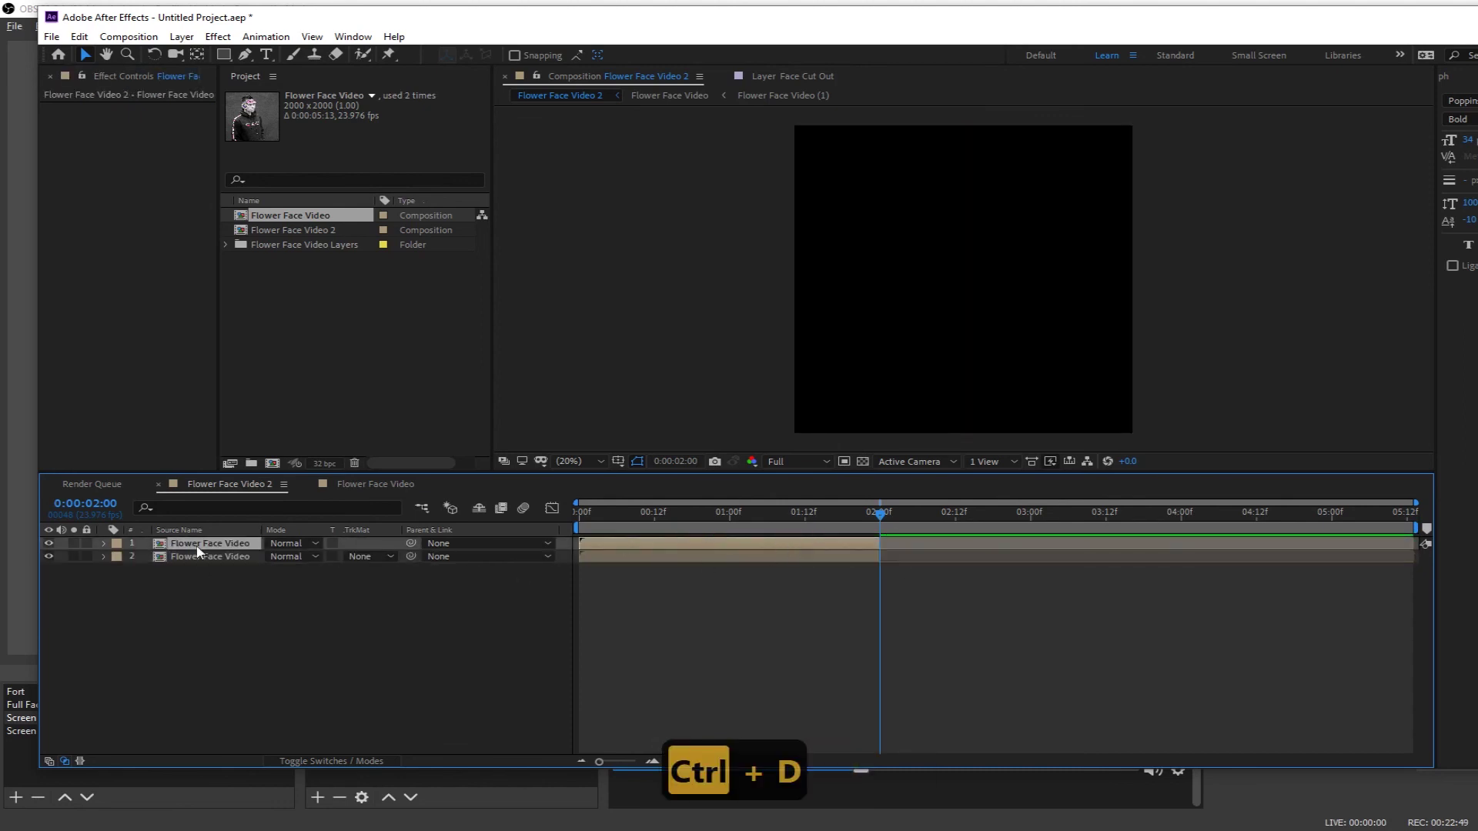
# - Time-reverse the upper Flower Face Video layer and move it so it starts at two seconds, where the lower layer ends
pyautogui.click(679, 512)
pyautogui.rightClick(680, 543)
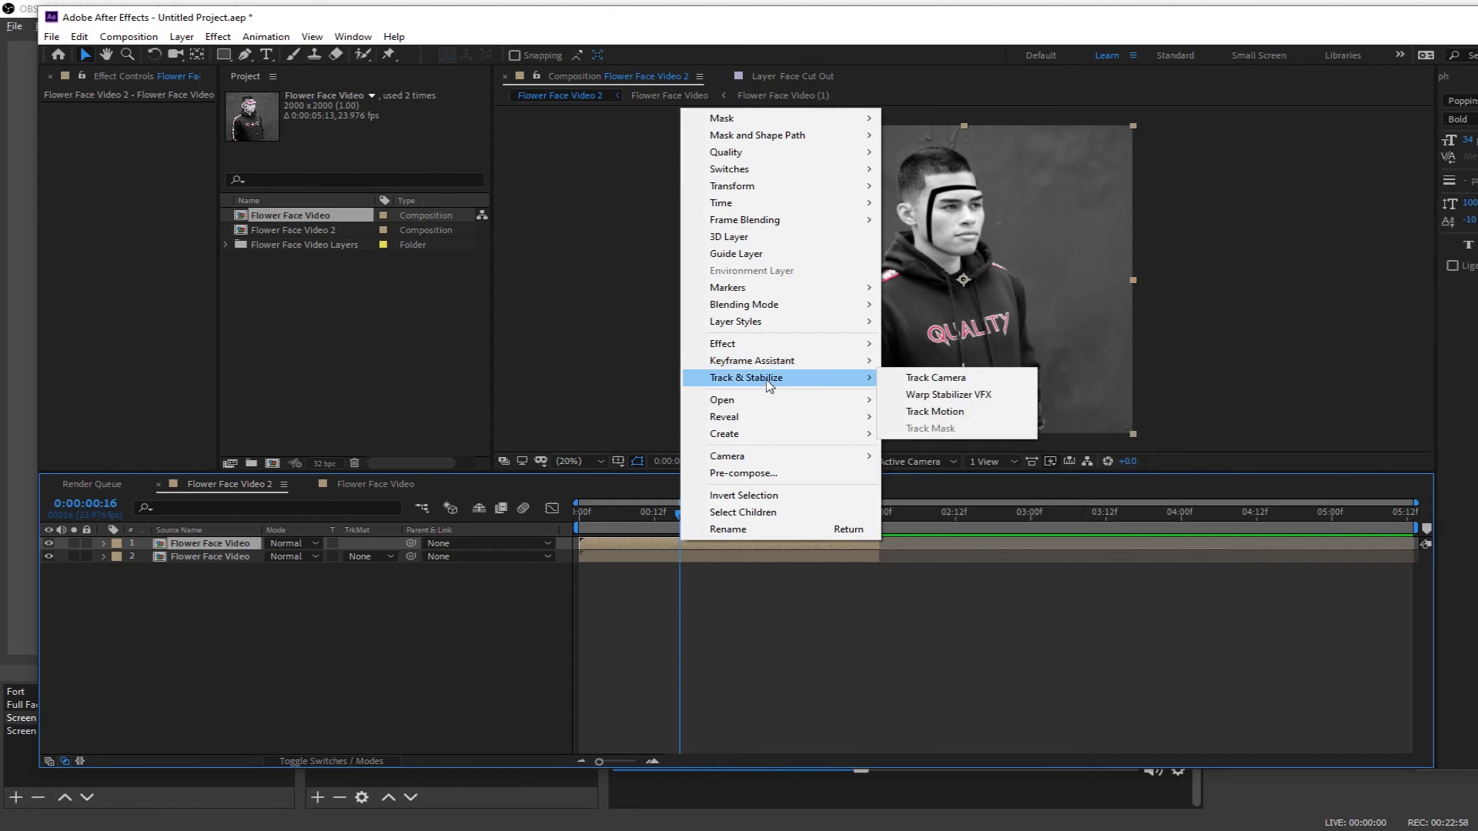
pyautogui.moveTo(741, 208)
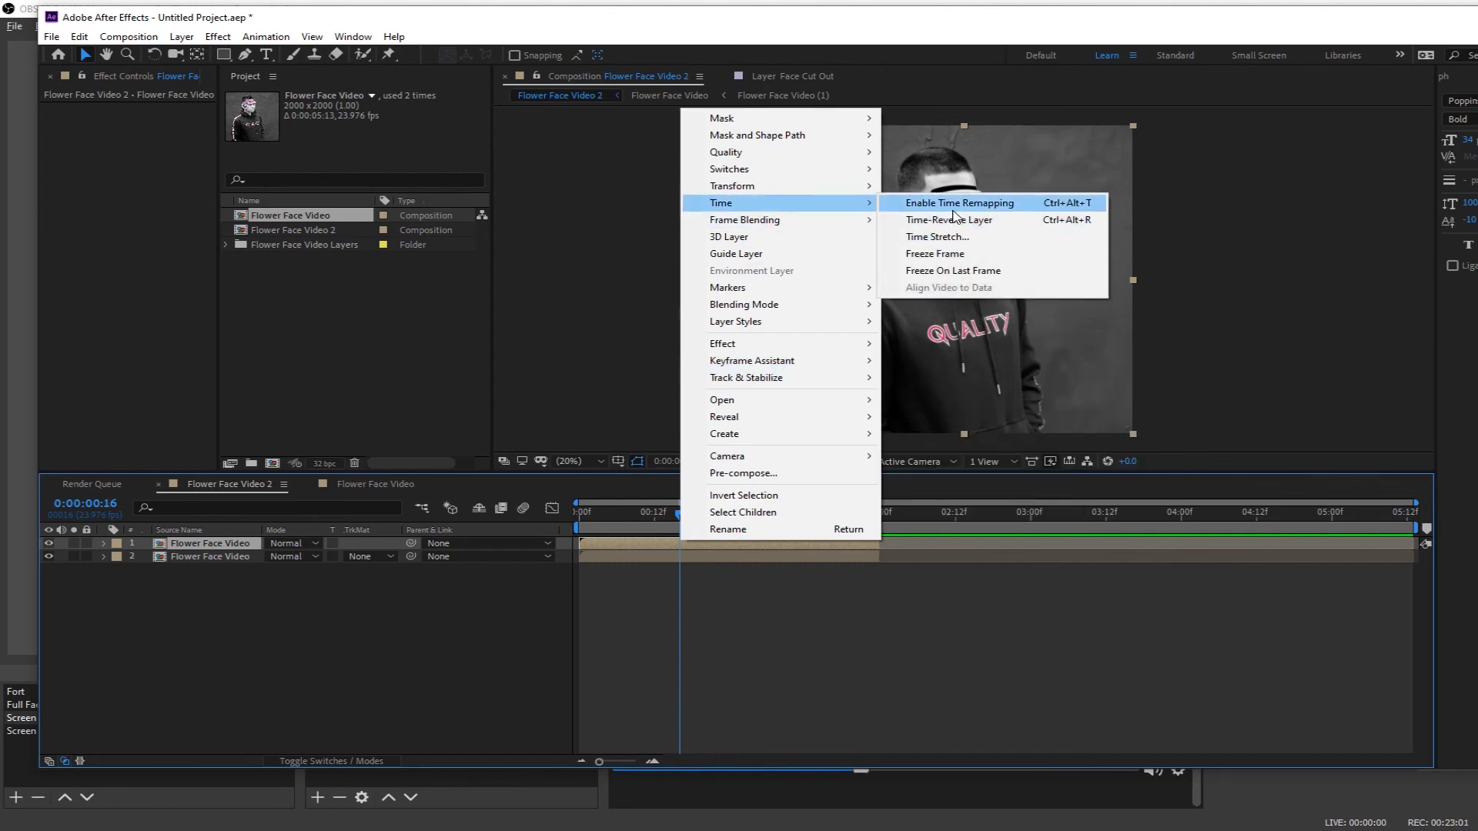
pyautogui.click(993, 220)
pyautogui.moveTo(670, 545); pyautogui.dragTo(902, 542)
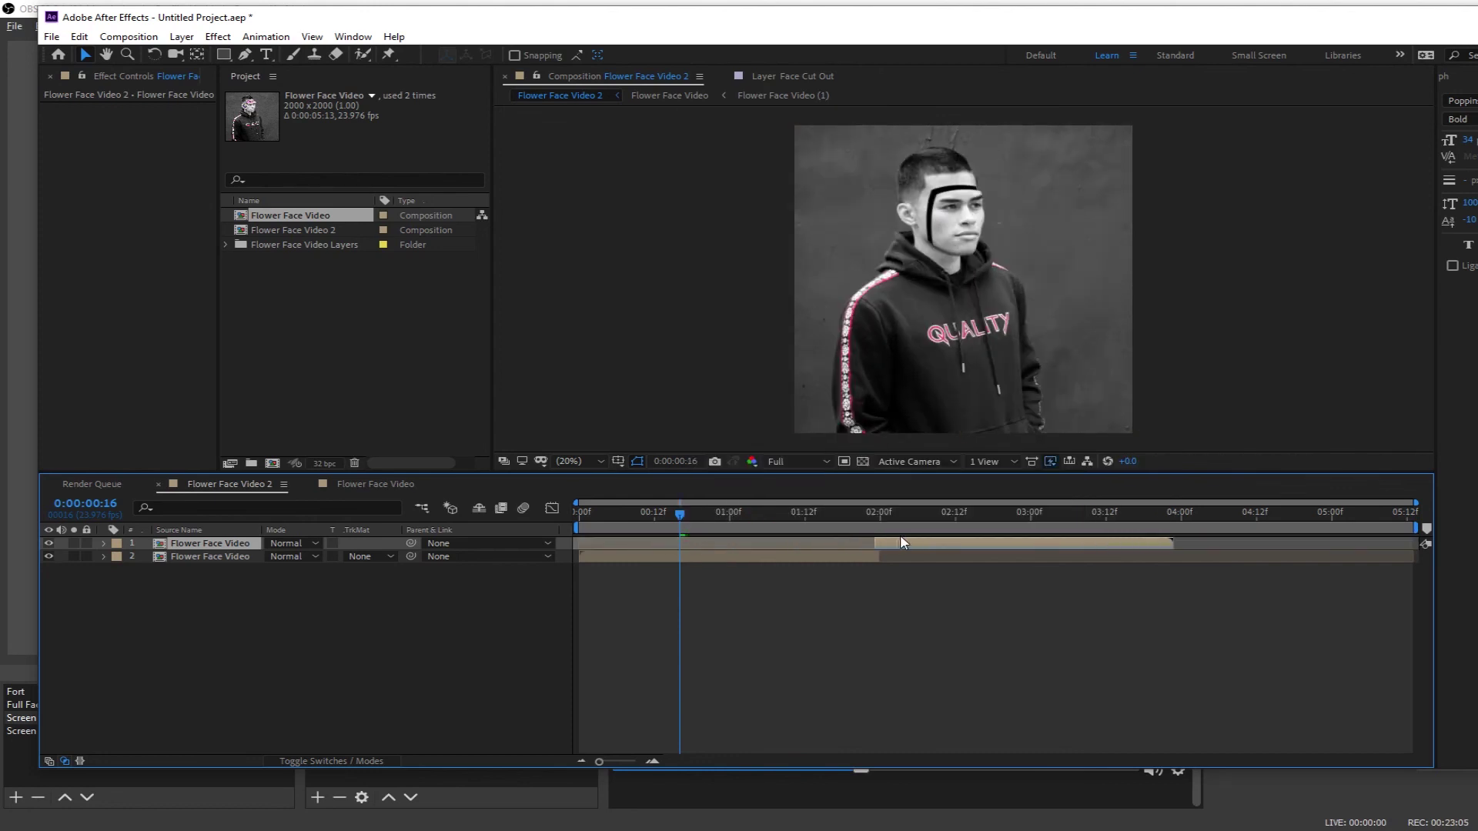
pyautogui.hotkey('ctrl', 'z')
# - Time-stretch the reversed layer with a negative factor, holding its in-point, so it ends at about 3:12, and preview the animation
pyautogui.rightClick(920, 543)
pyautogui.moveTo(1084, 205)
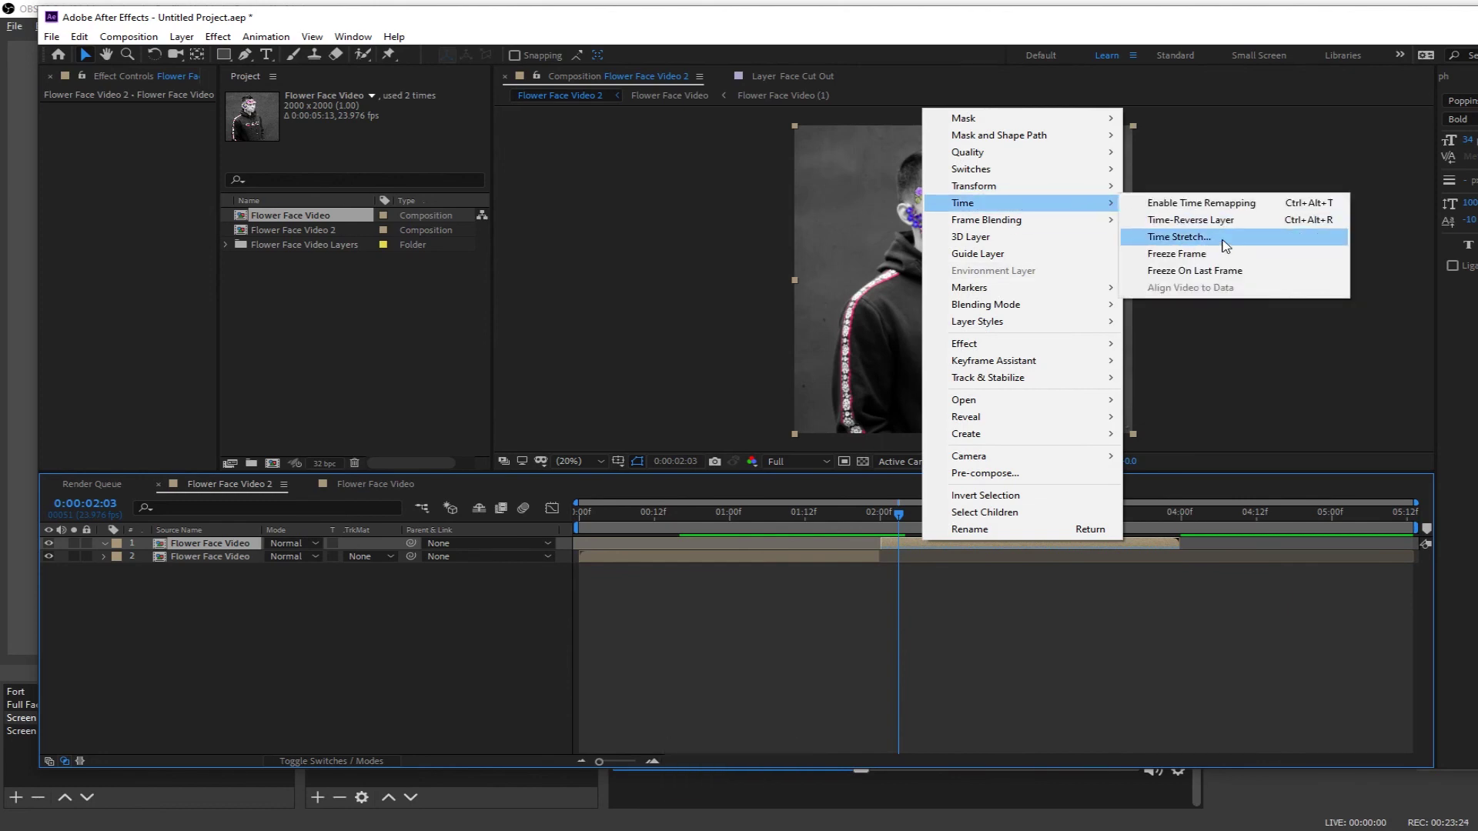
pyautogui.click(1179, 237)
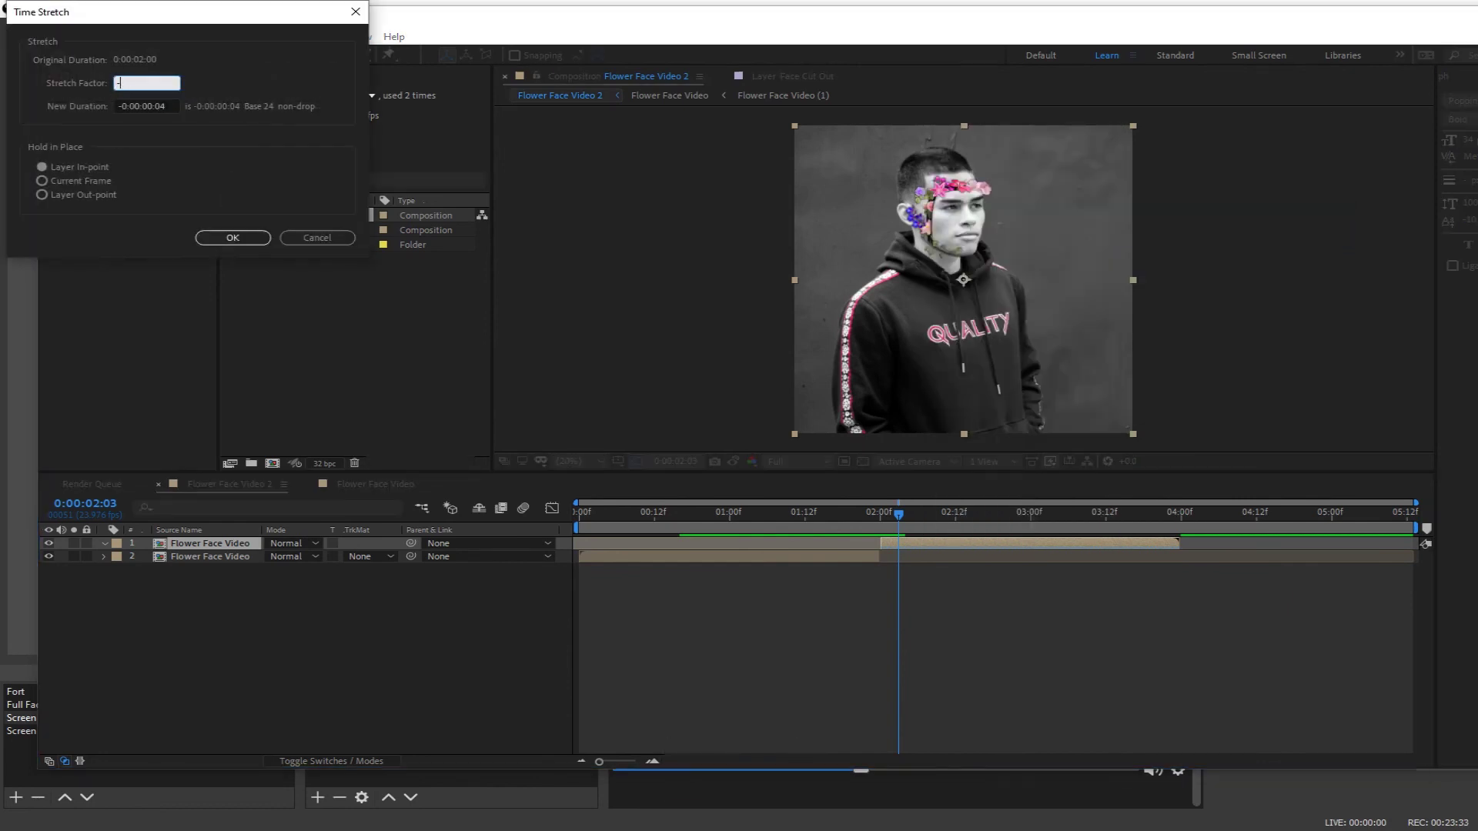
pyautogui.click(232, 237)
pyautogui.press('space')
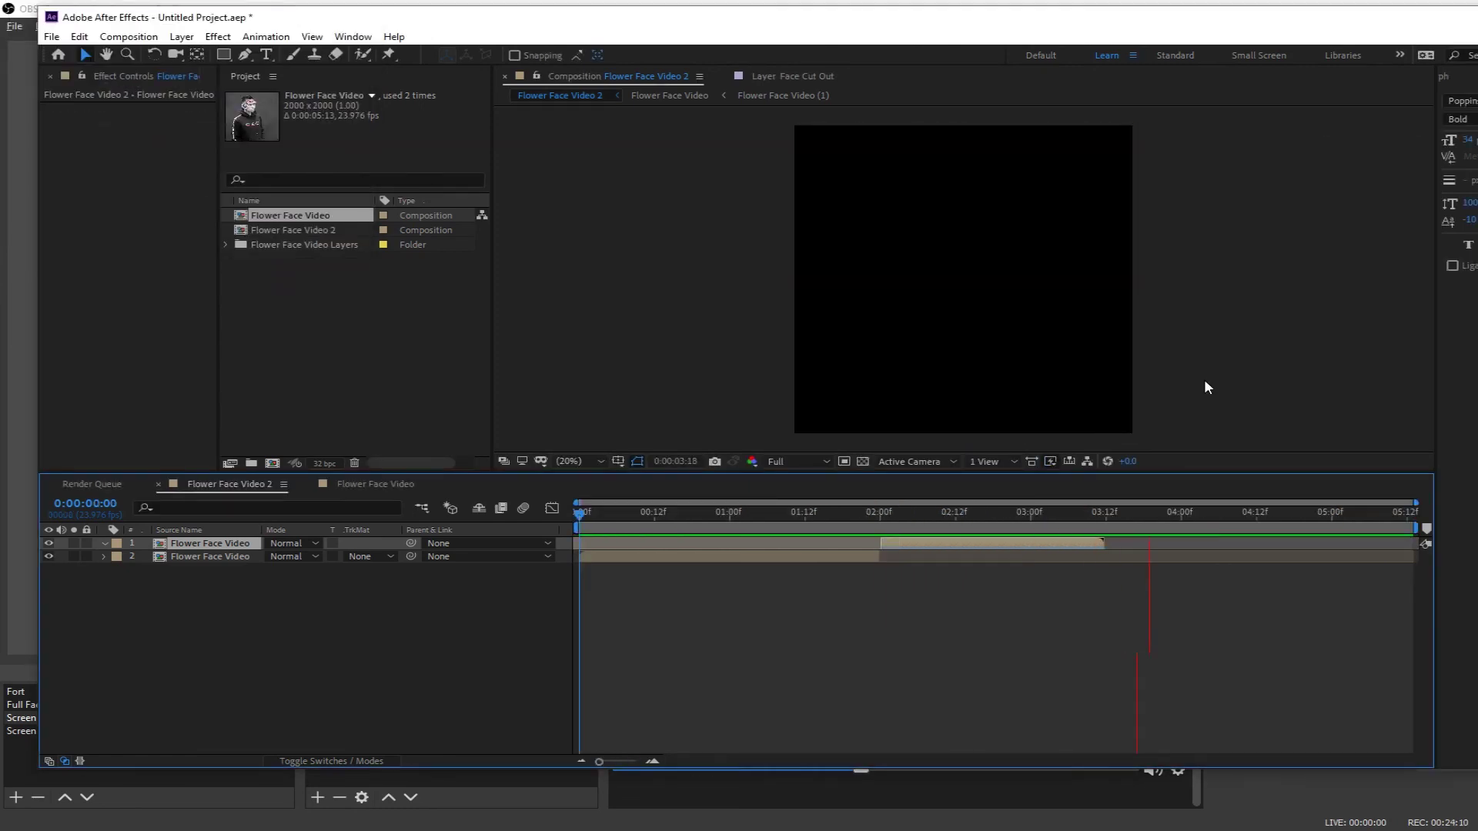
pyautogui.press('space')
# - Set the Flower Face Video 2 composition's duration to 0:00:03:12 to match the end of the reversed layer
pyautogui.press('o')
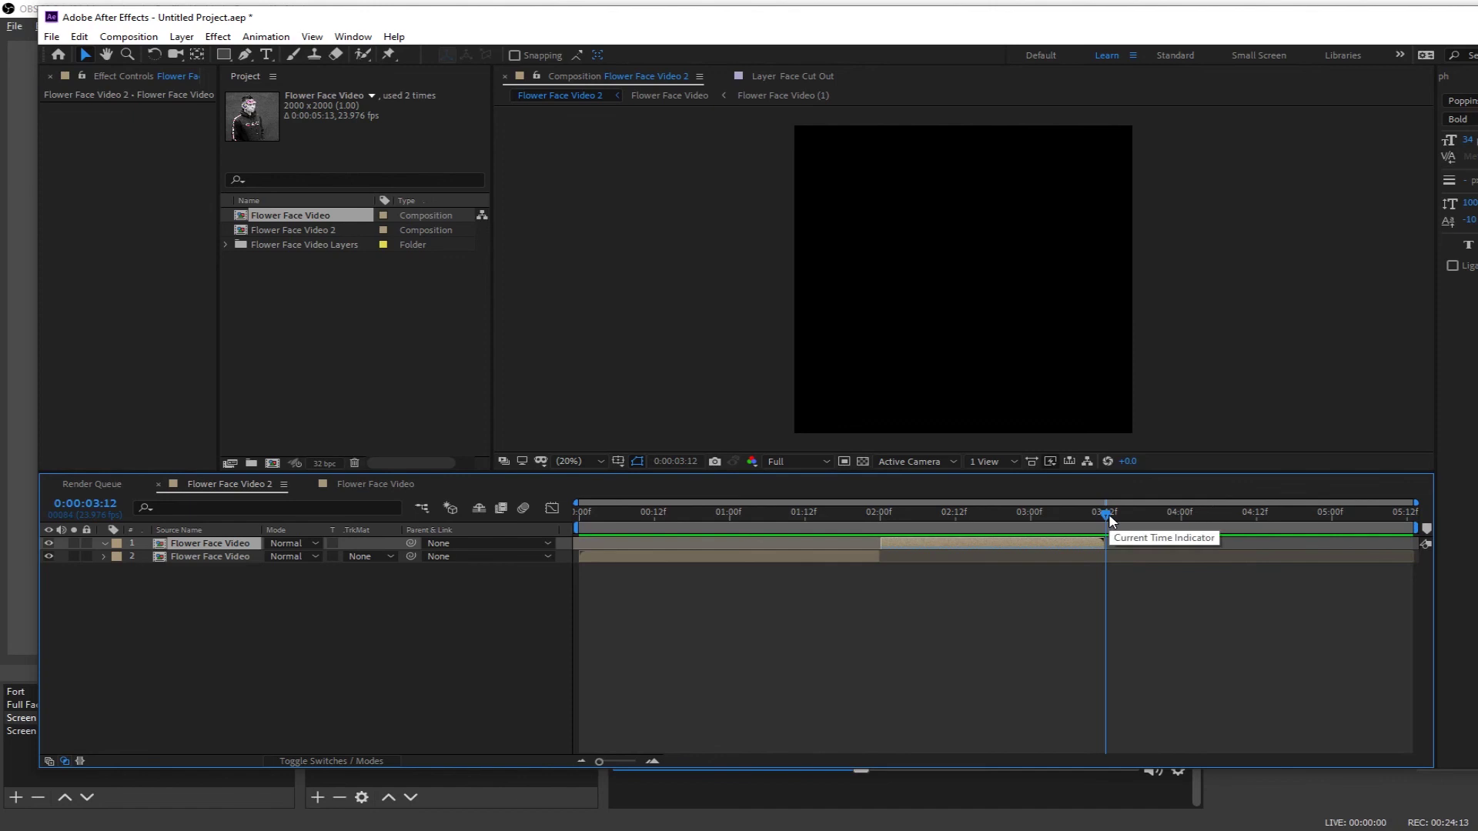
pyautogui.hotkey('ctrl', 'k')
pyautogui.click(145, 276)
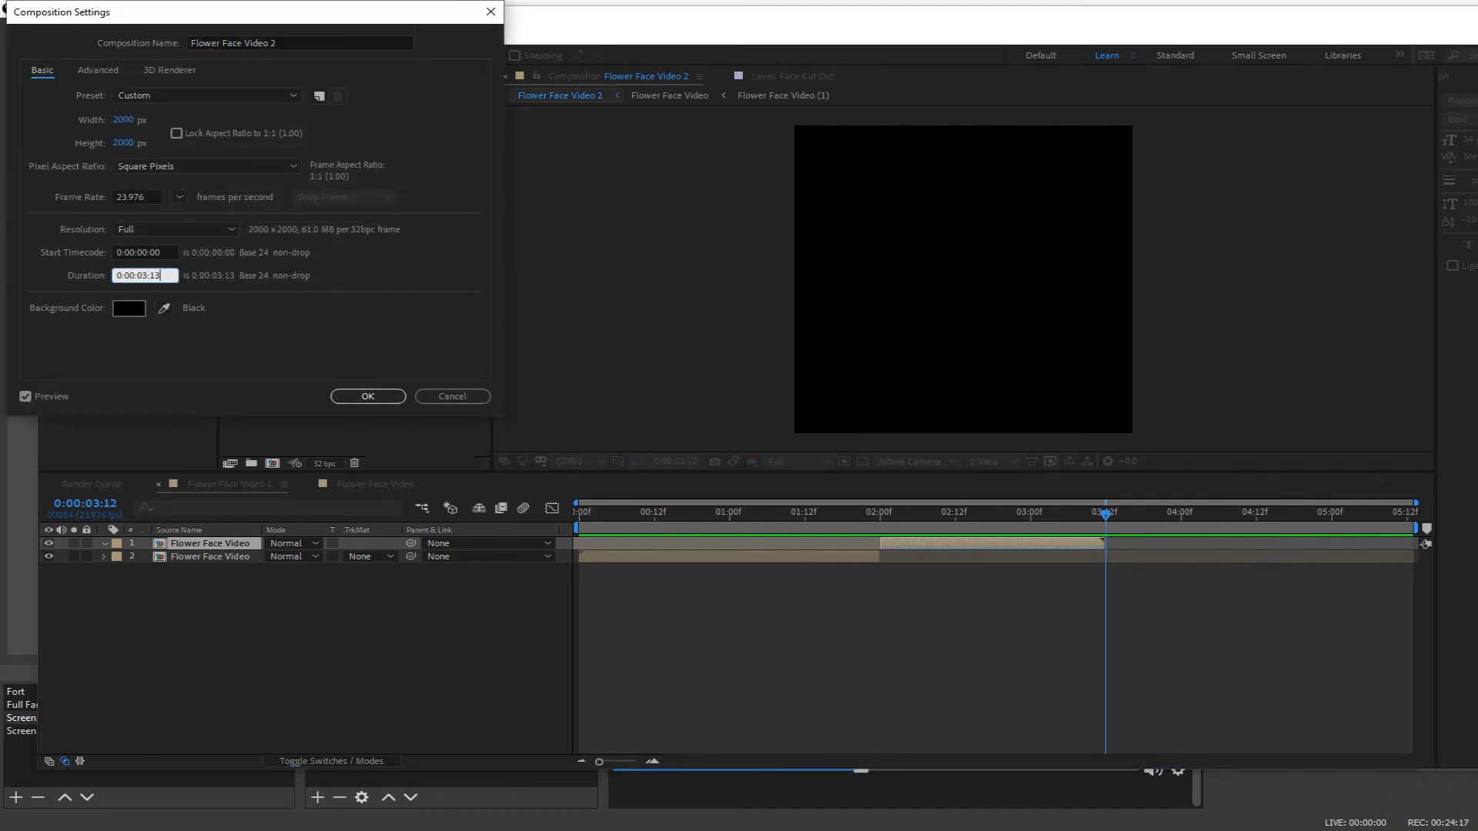
pyautogui.write('2')
pyautogui.press('Return')
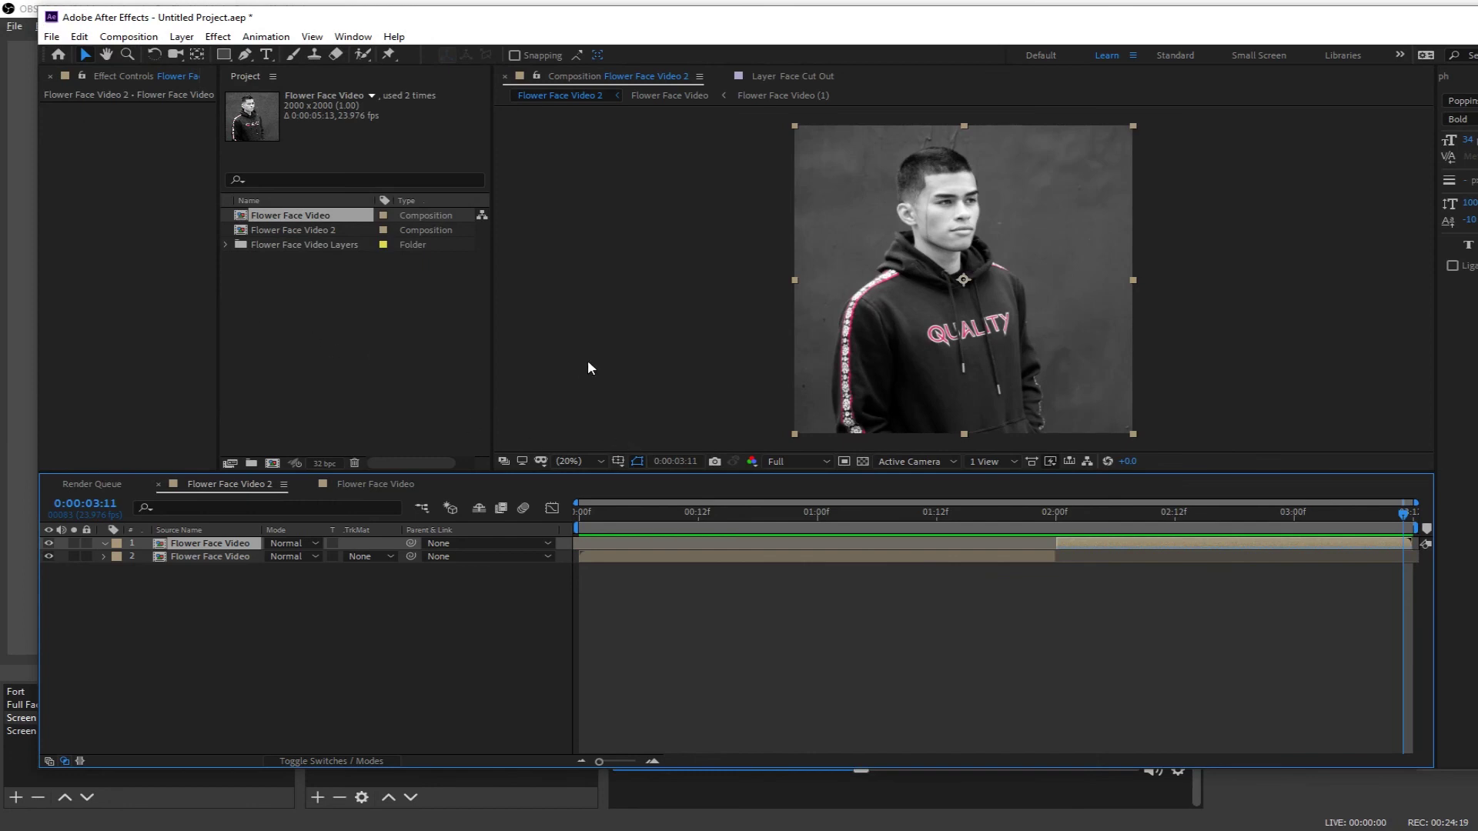